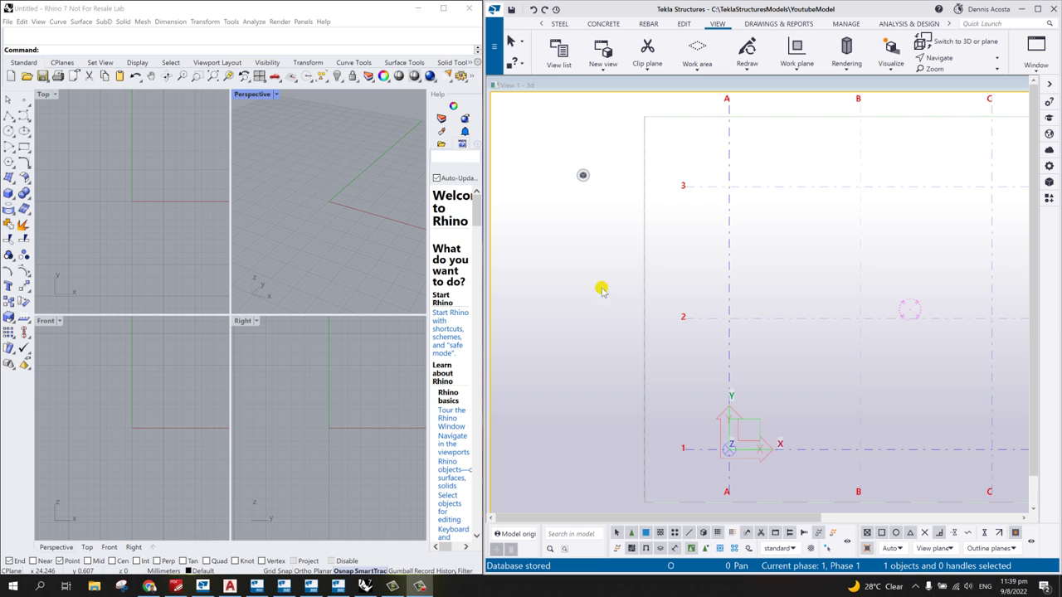
pyautogui.scroll(-3, 746, 357)
pyautogui.scroll(3, 788, 378)
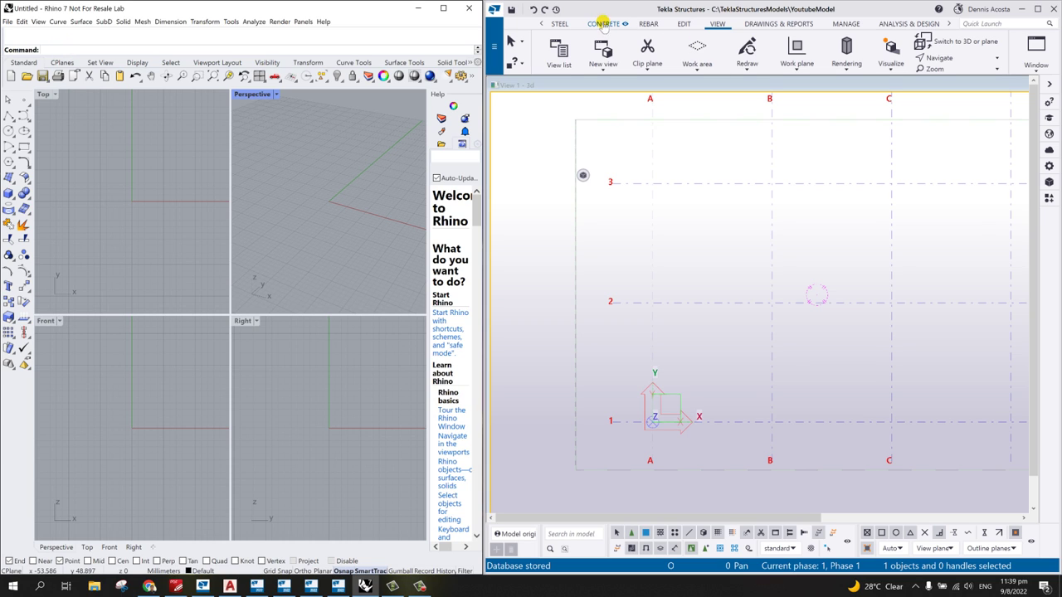
pyautogui.click(713, 8)
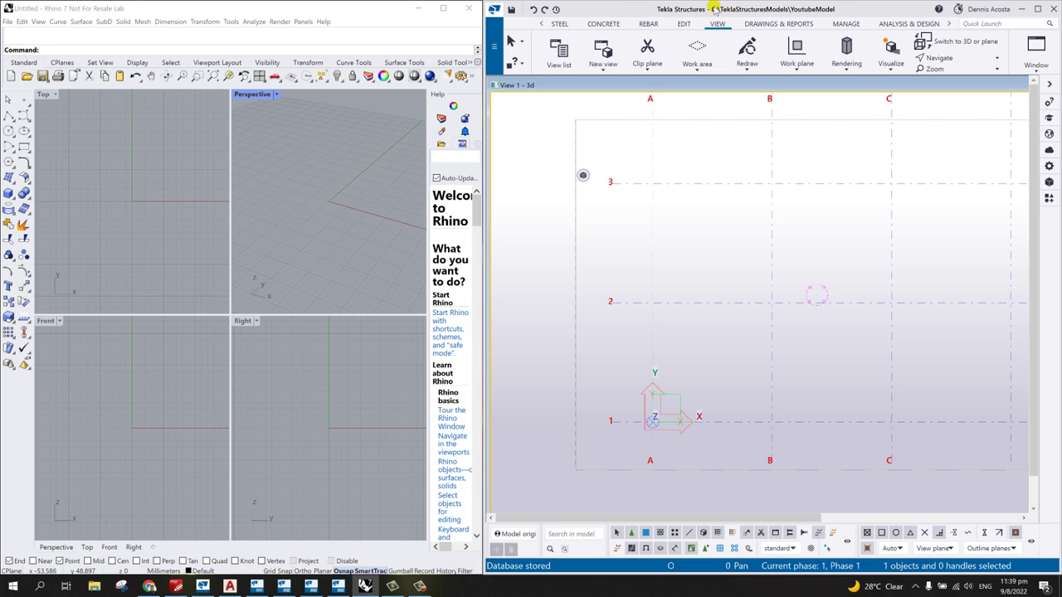
# Step: Switch to Rhino and launch Grasshopper with the Grasshopper command
pyautogui.click(218, 11)
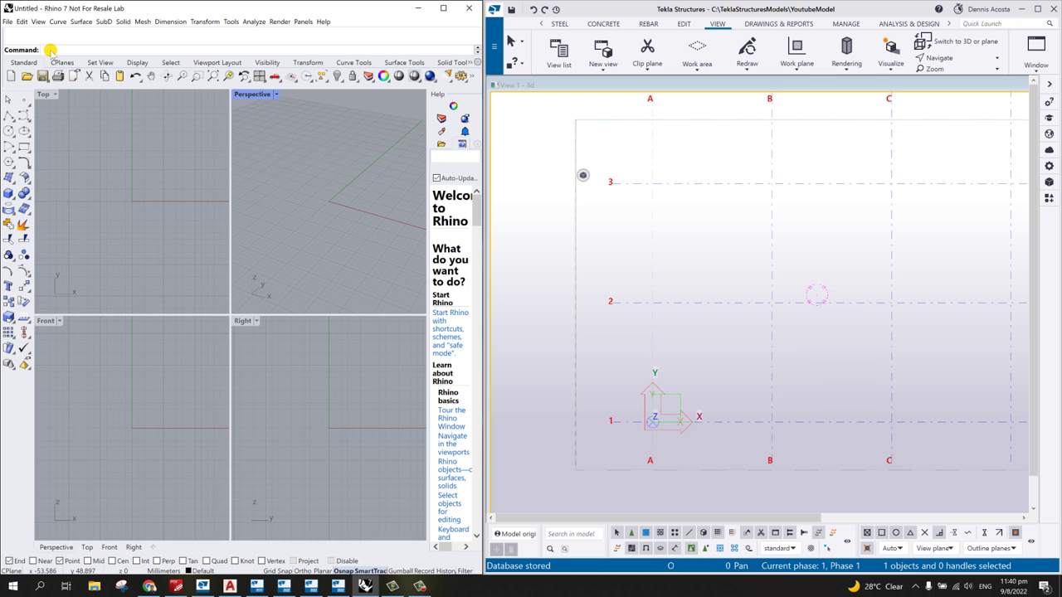
pyautogui.write('rasshopper')
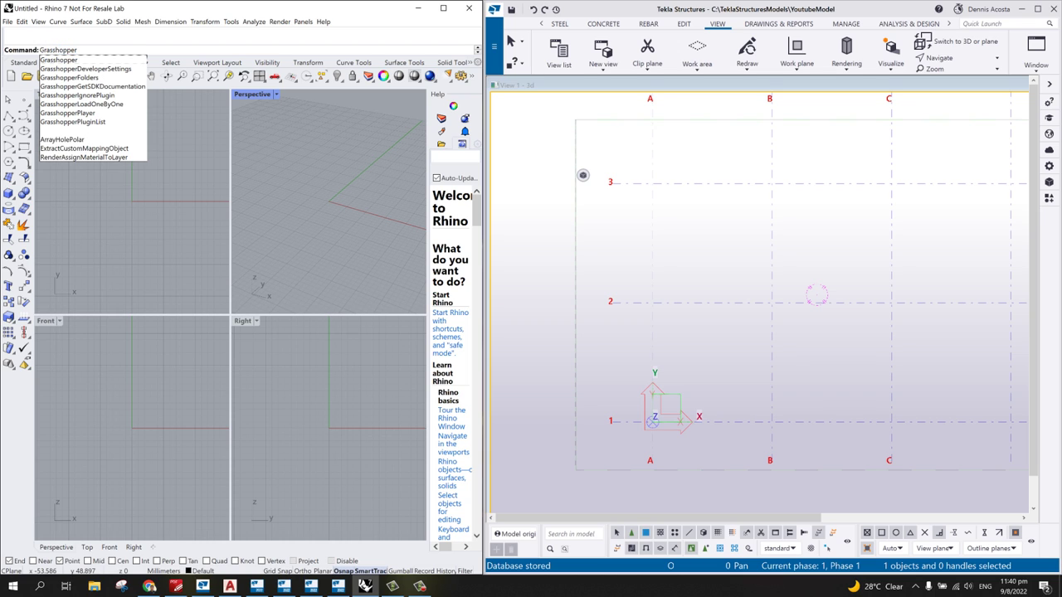
pyautogui.press('Return')
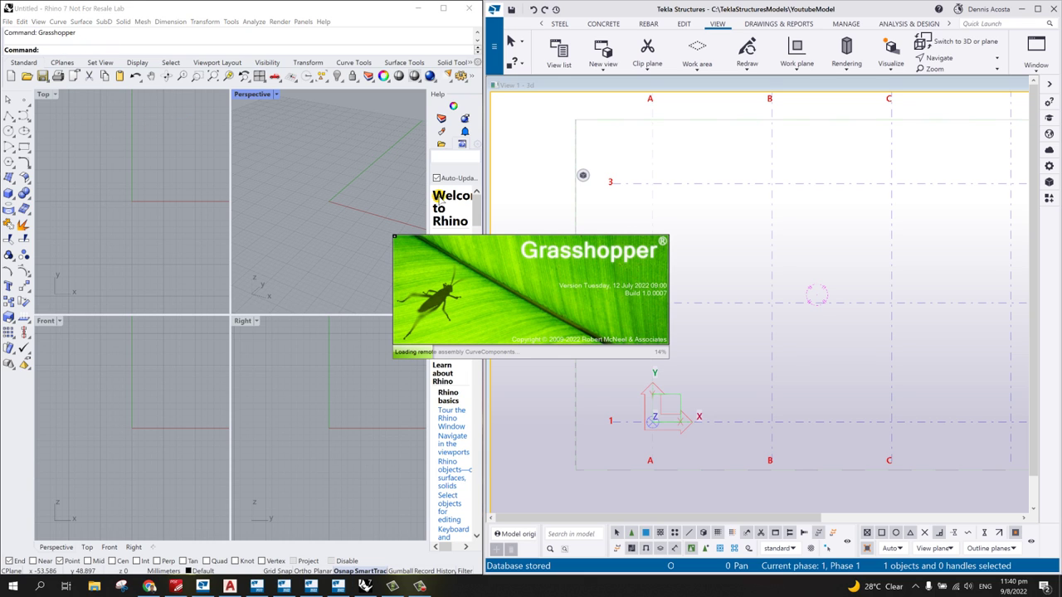
pyautogui.click(582, 174)
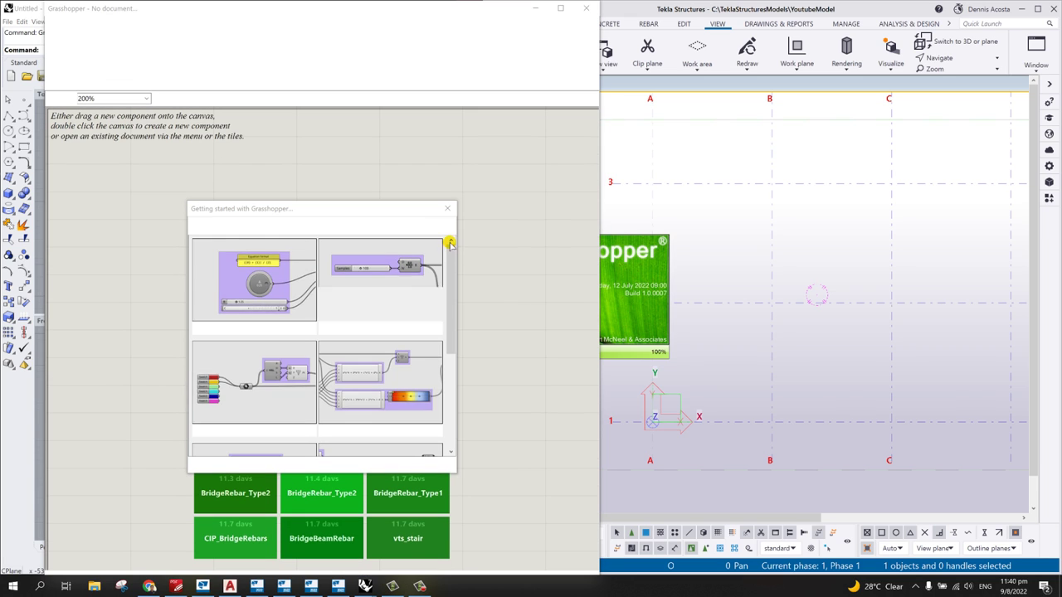
# Step: Dismiss the getting-started window and arrange the Grasshopper window beside Tekla Structures without overlapping it
pyautogui.click(449, 209)
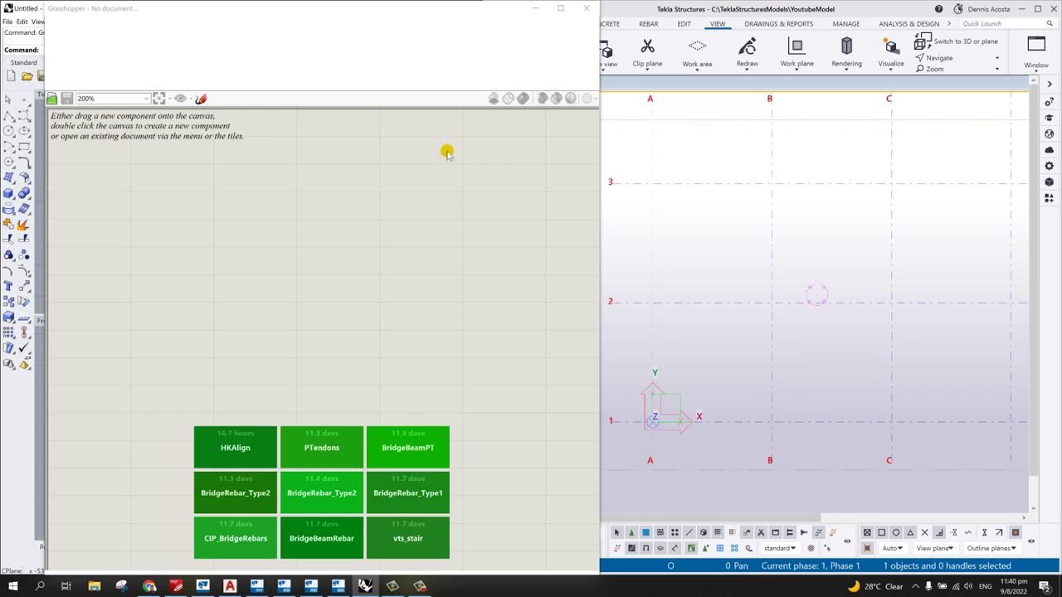
pyautogui.moveTo(379, 24); pyautogui.dragTo(350, 15)
pyautogui.moveTo(561, 266); pyautogui.dragTo(482, 262)
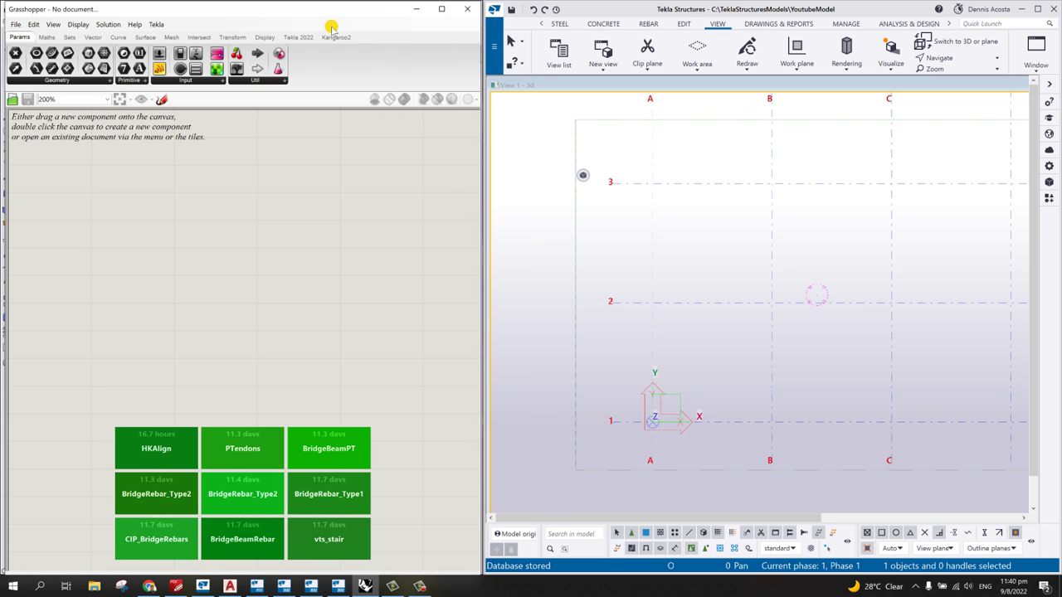
pyautogui.click(156, 24)
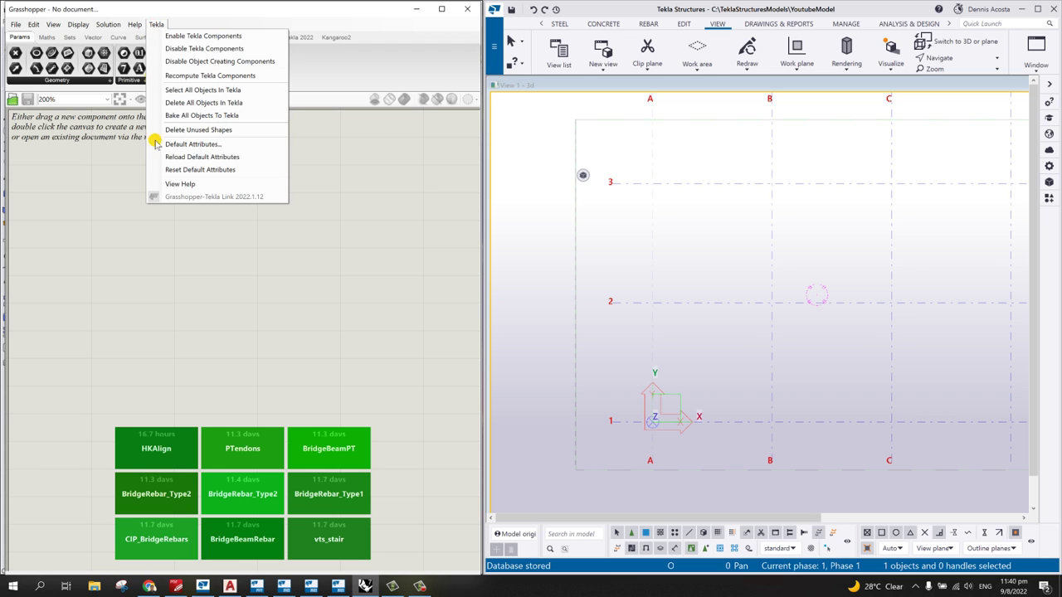
pyautogui.click(364, 221)
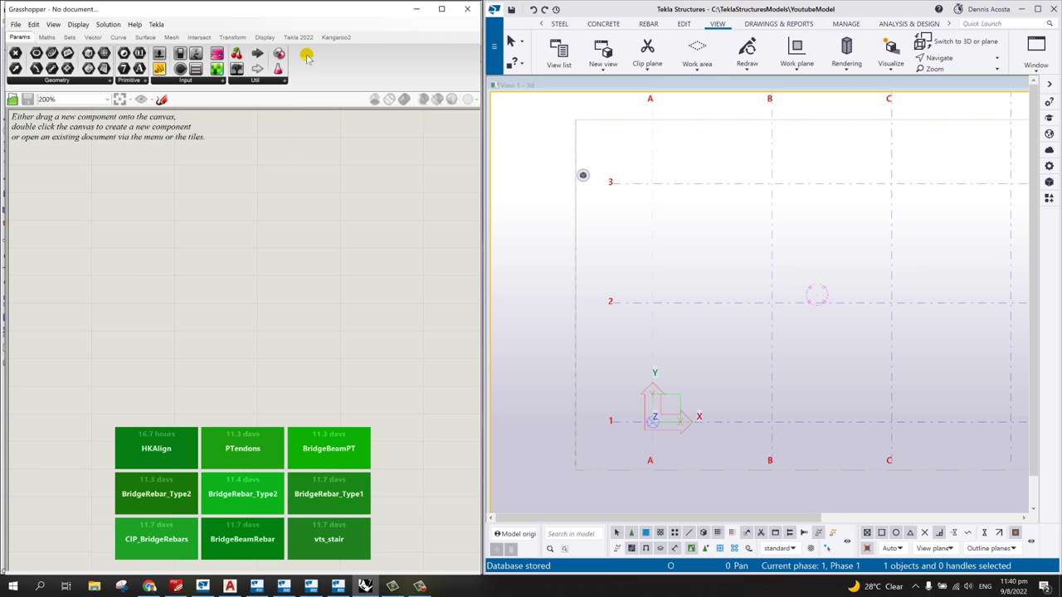
# Step: Place a Tekla Point component from the Tekla 2022 component set on the empty Grasshopper canvas
pyautogui.click(298, 37)
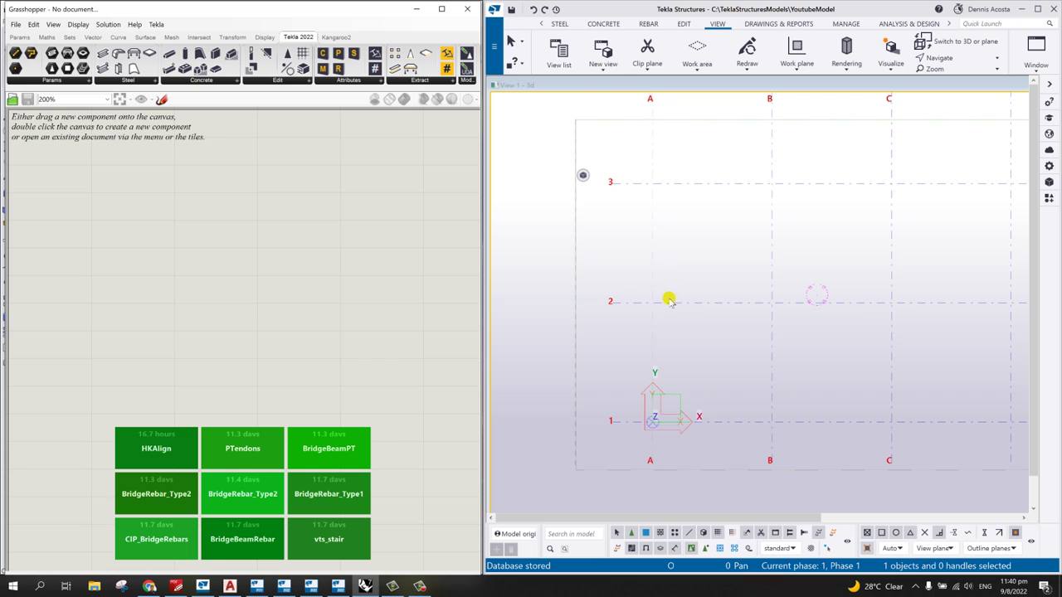
pyautogui.scroll(2, 772, 318)
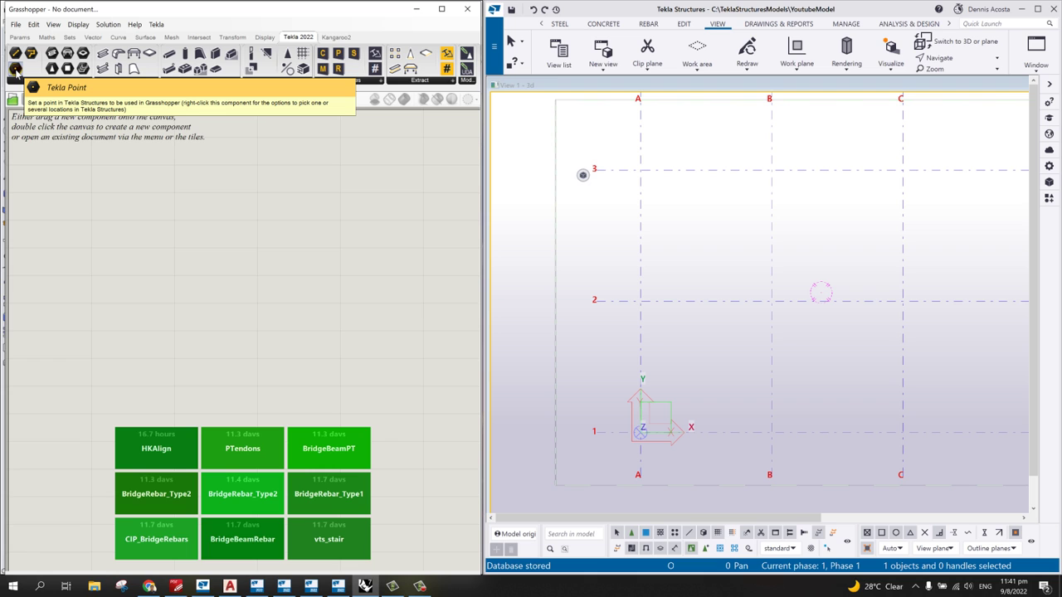
pyautogui.moveTo(16, 73); pyautogui.dragTo(137, 272)
pyautogui.scroll(3, 141, 270)
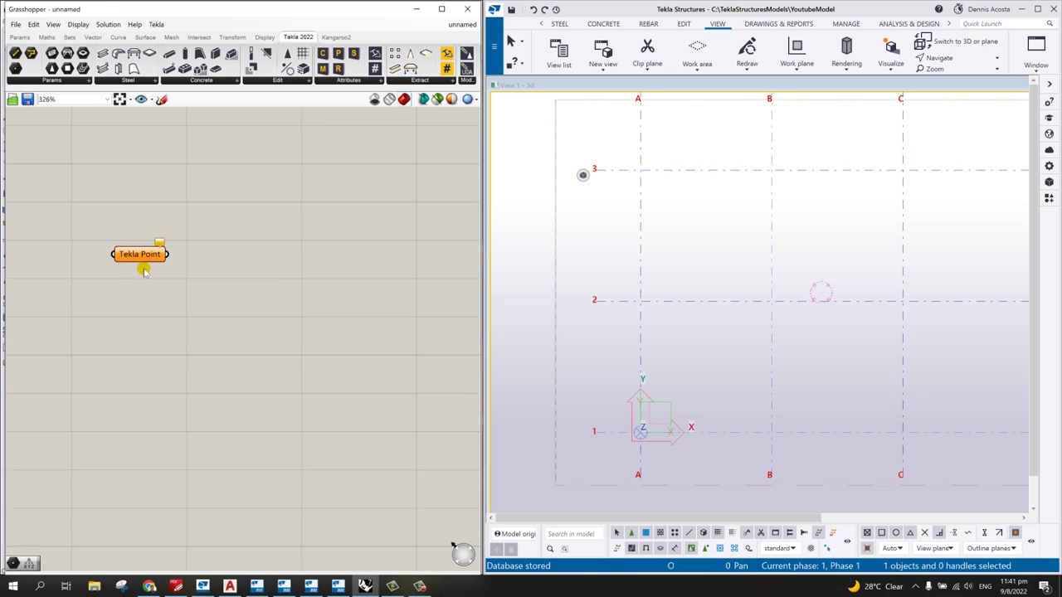
pyautogui.scroll(2, 144, 270)
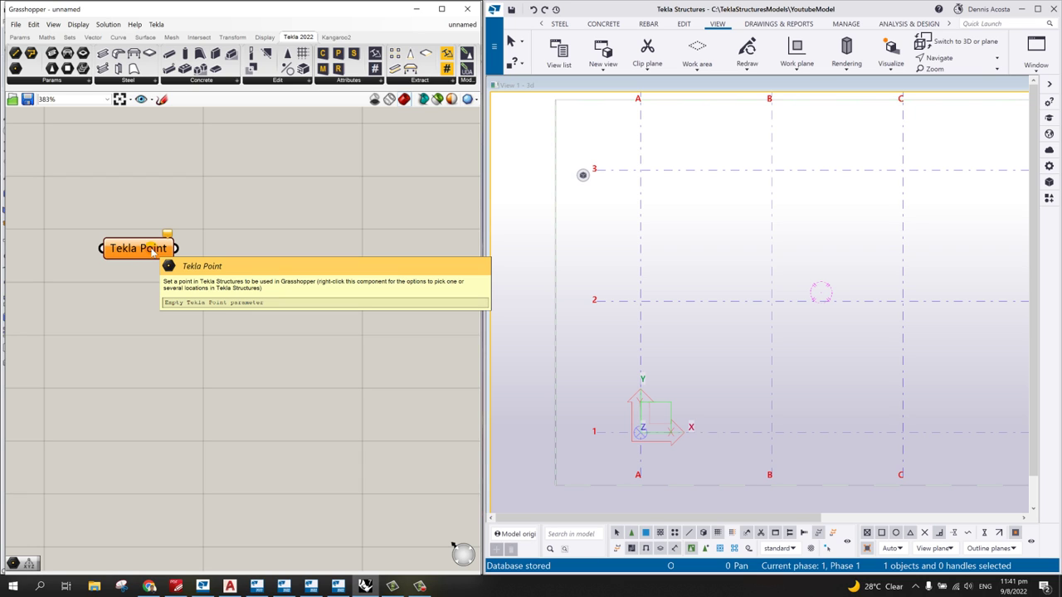
# Step: Set one Tekla point for the component at the intersection of grid lines B and 2 in the Tekla model
pyautogui.rightClick(154, 251)
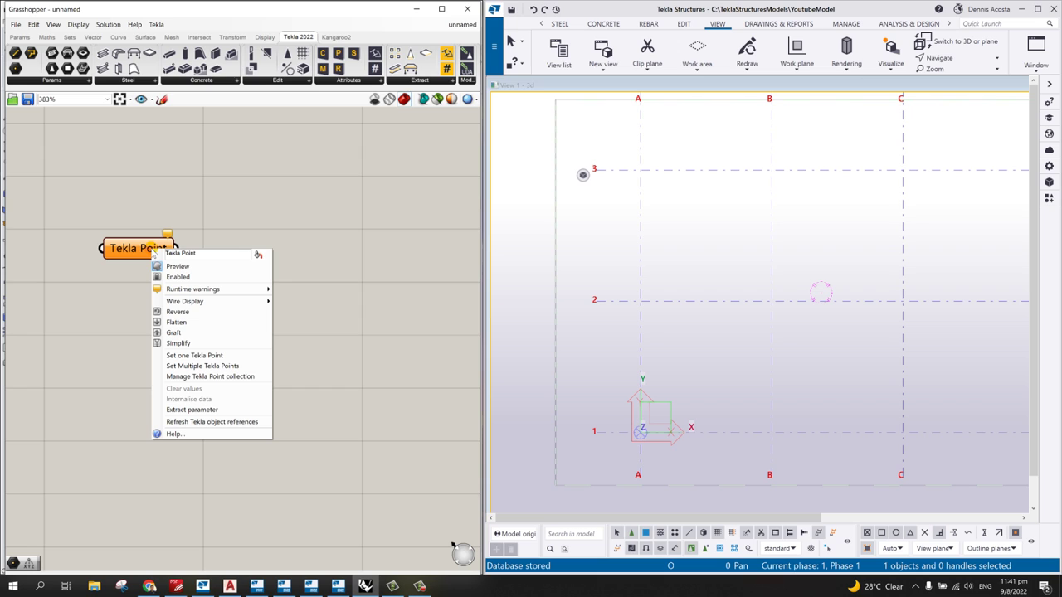
pyautogui.click(195, 355)
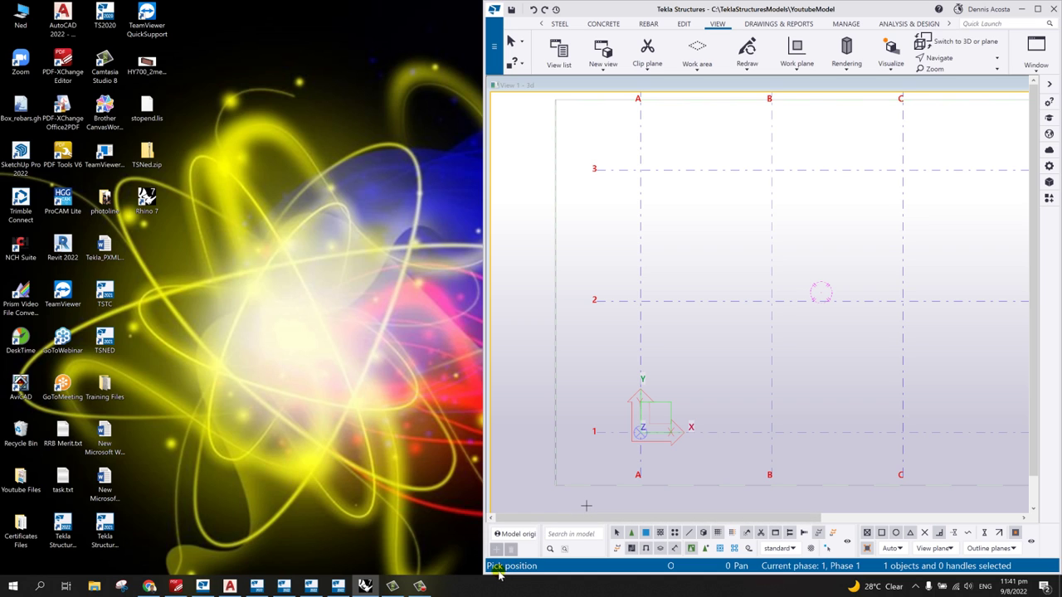
pyautogui.click(772, 301)
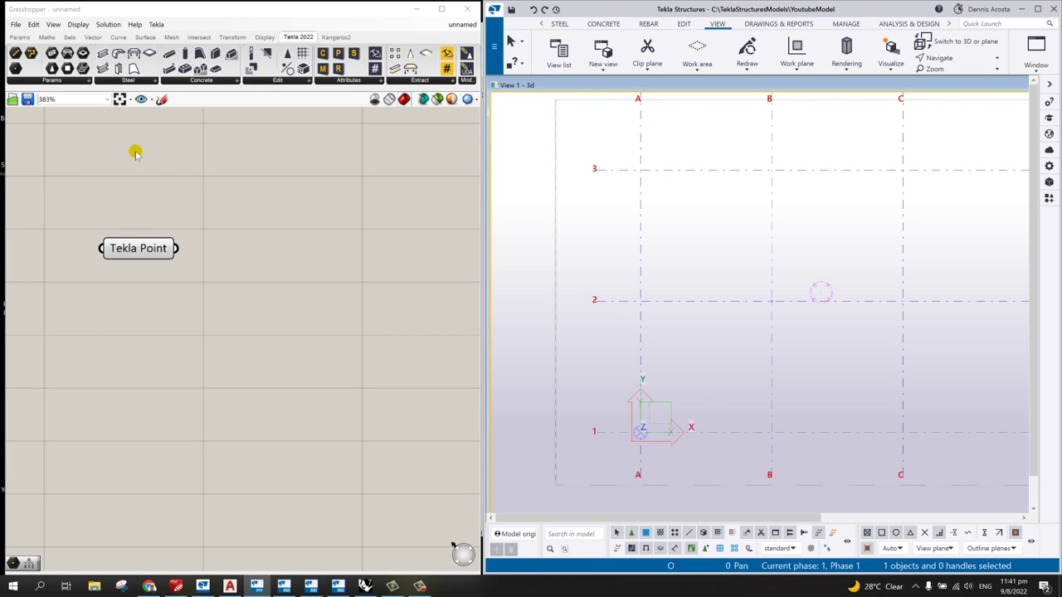
# Step: Select the Tekla Point component and examine its preview at grid intersection B-2 in the Tekla 3D view
pyautogui.scroll(5, 821, 296)
pyautogui.click(149, 255)
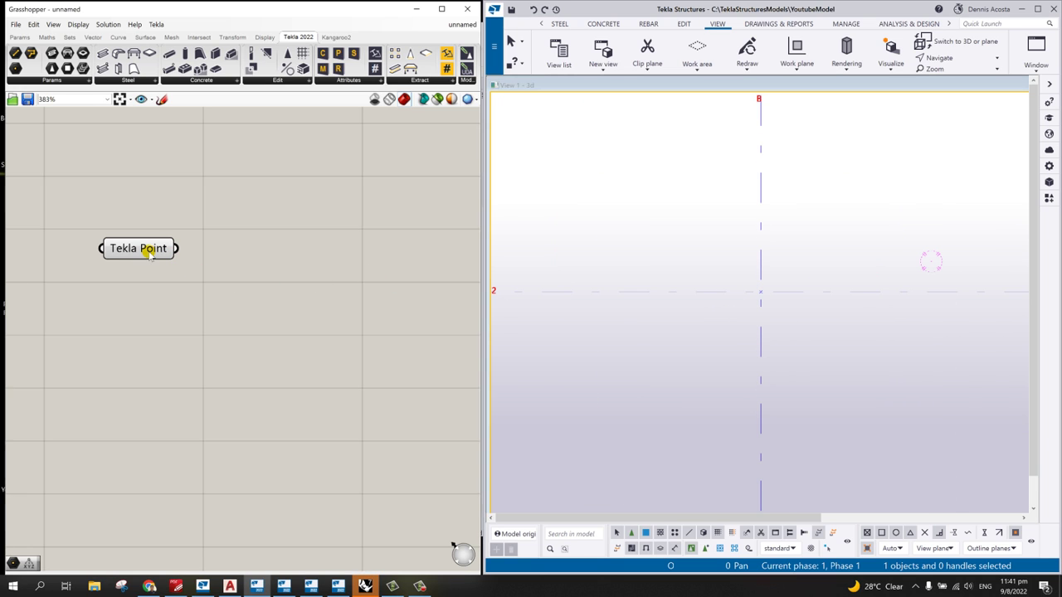
pyautogui.click(149, 255)
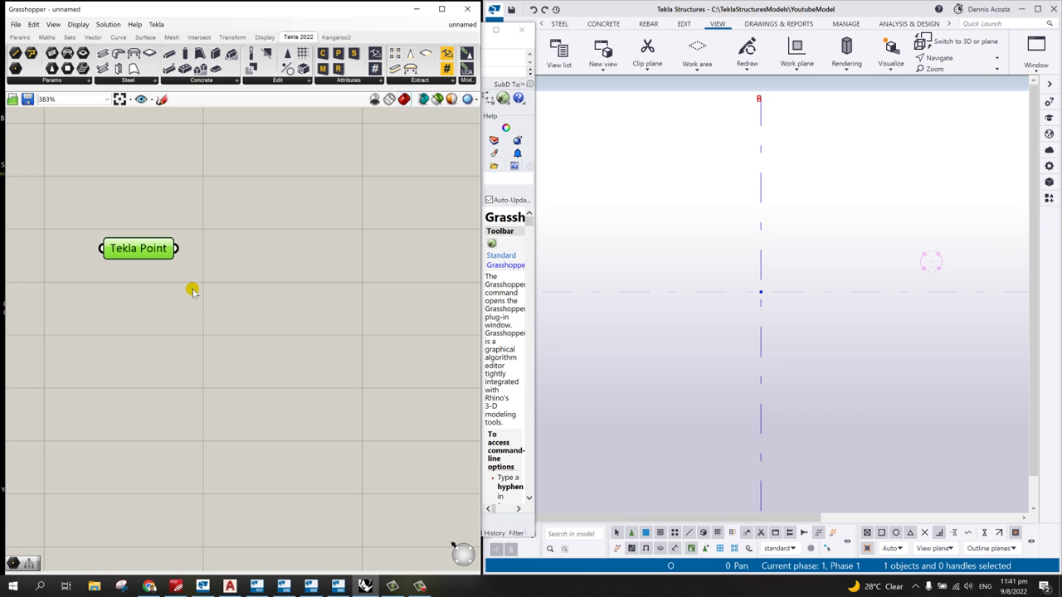
pyautogui.scroll(-4, 198, 303)
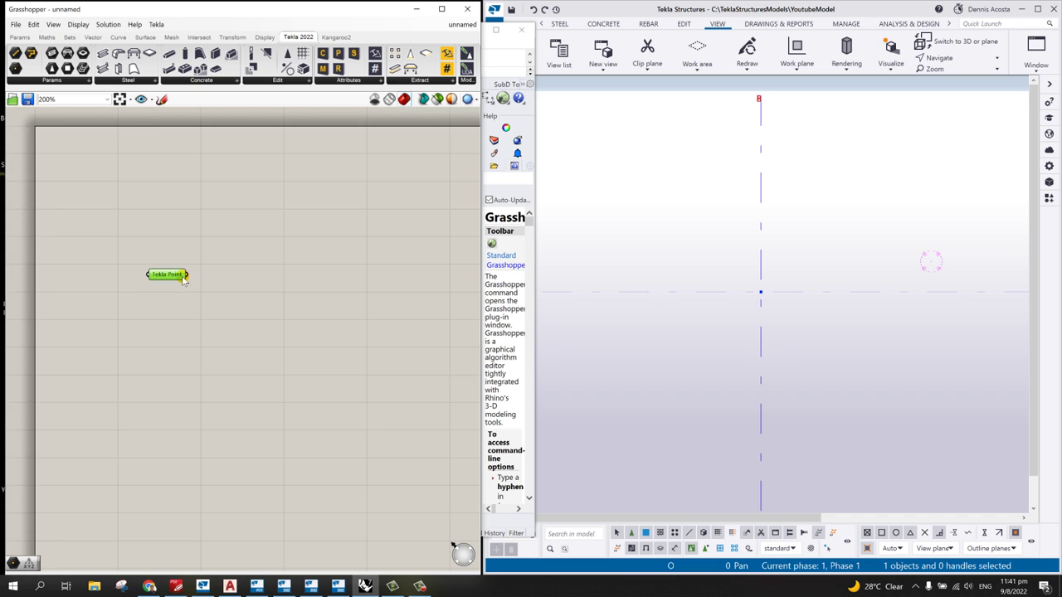
pyautogui.scroll(2, 176, 279)
pyautogui.scroll(2, 176, 279)
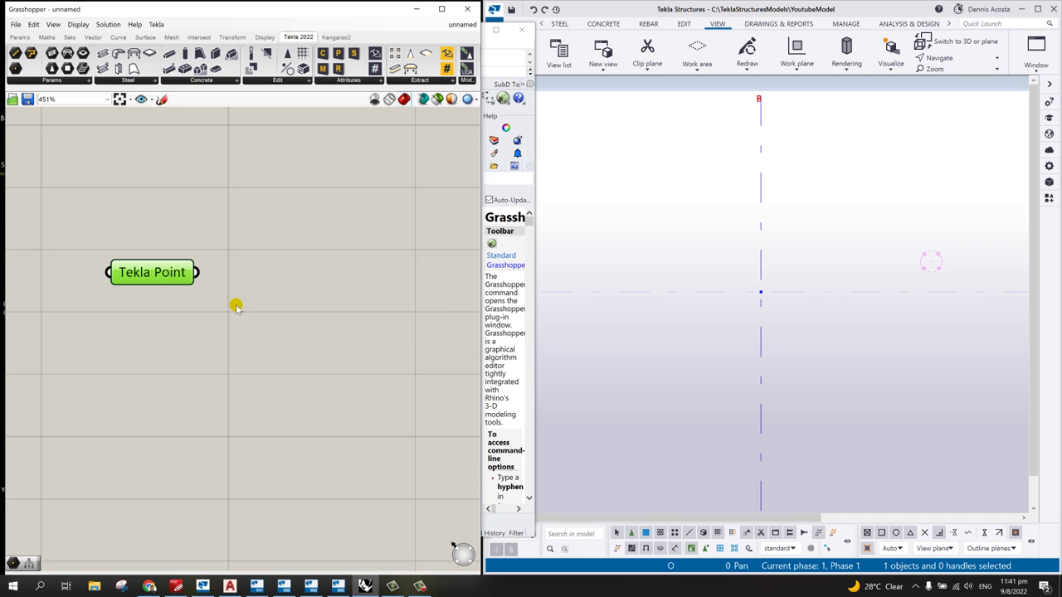
pyautogui.scroll(-2, 236, 307)
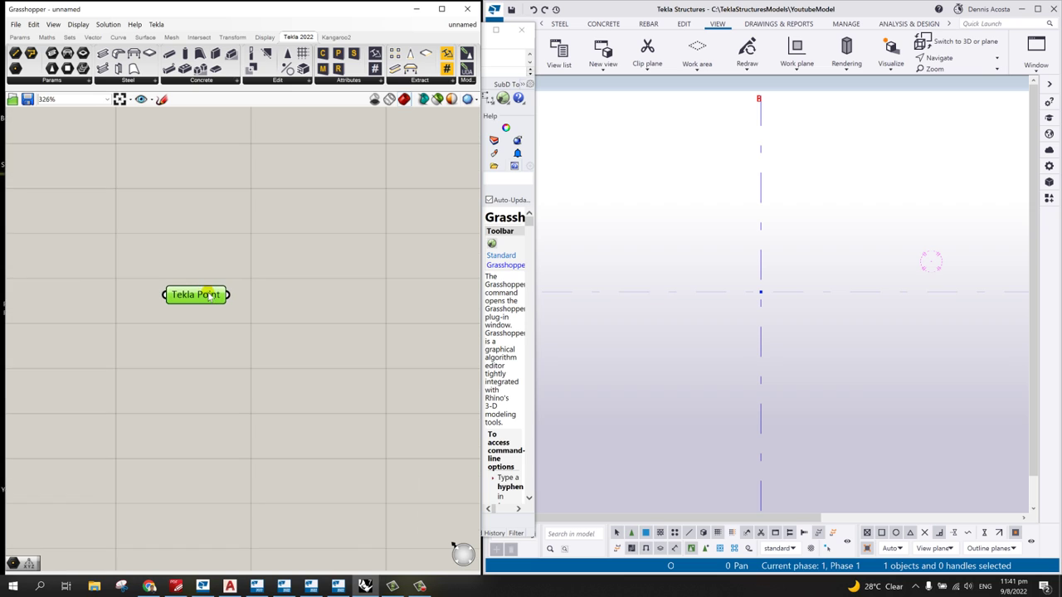
pyautogui.moveTo(197, 299); pyautogui.dragTo(197, 313)
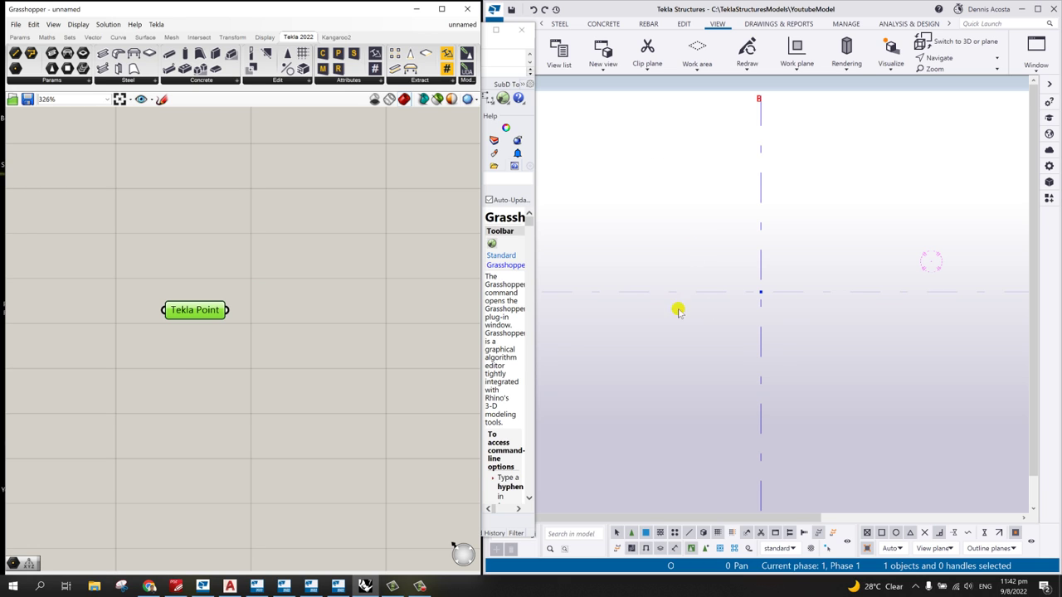
pyautogui.click(760, 284)
pyautogui.keyDown('ctrl'); pyautogui.moveTo(760, 284); pyautogui.dragTo(721, 276, button='middle'); pyautogui.keyUp('ctrl')
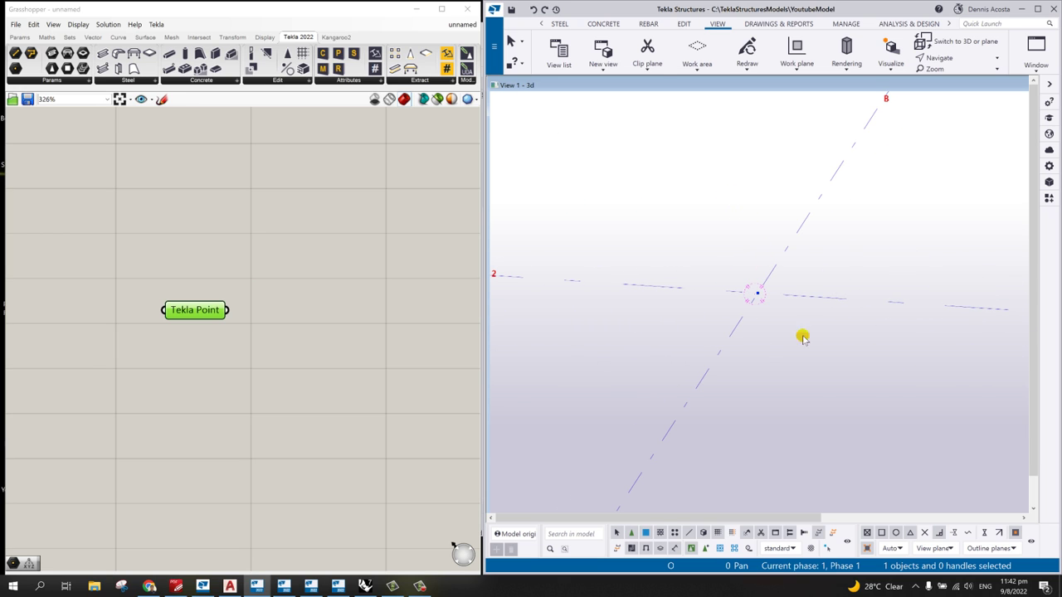
pyautogui.scroll(-3, 248, 314)
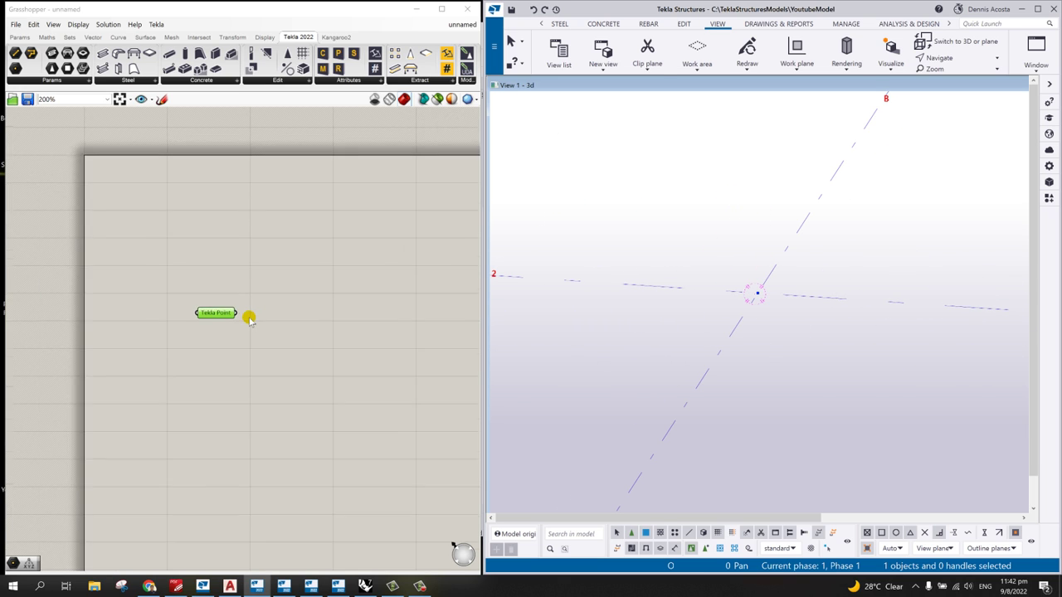
# Step: Move Grasshopper off Rhino and maximize the Perspective viewport to view the point preview there
pyautogui.moveTo(260, 12); pyautogui.dragTo(747, 12)
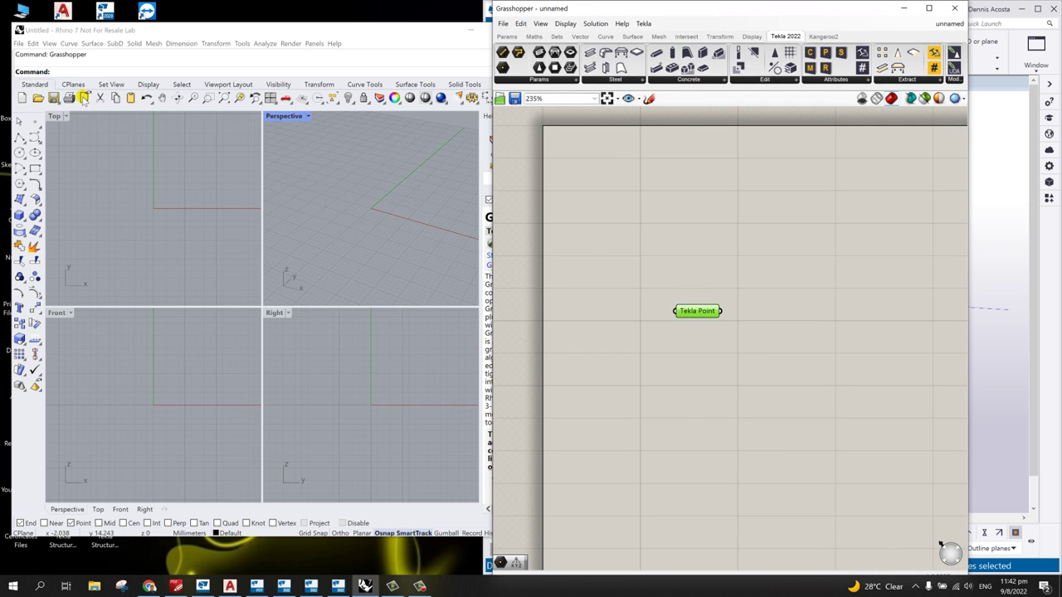
pyautogui.scroll(-3, 303, 216)
pyautogui.scroll(-5, 315, 215)
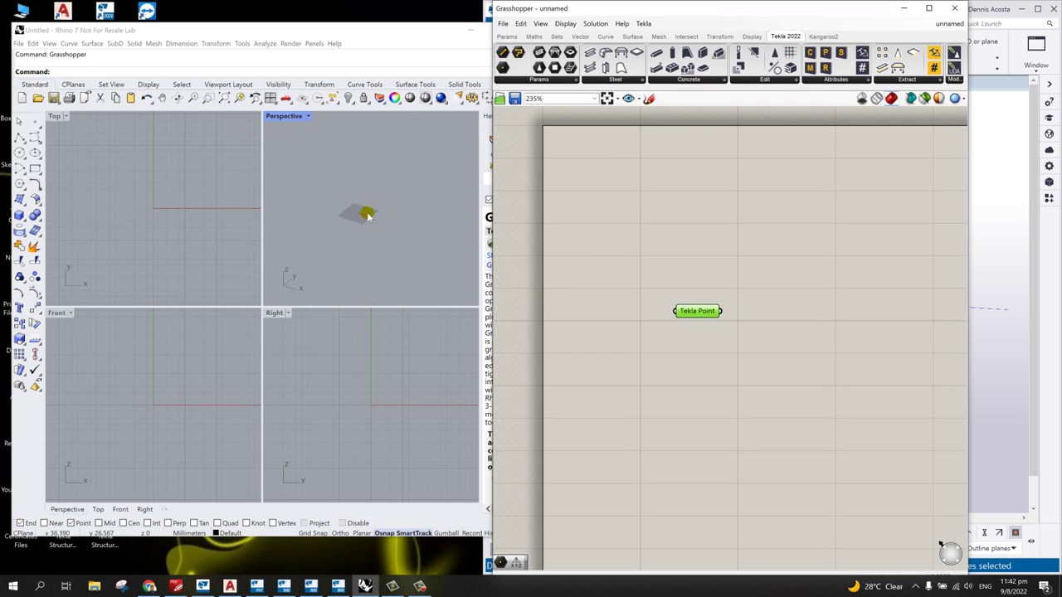
pyautogui.doubleClick(285, 115)
pyautogui.moveTo(158, 363); pyautogui.dragTo(273, 341, button='right')
pyautogui.moveTo(722, 10); pyautogui.dragTo(668, 11)
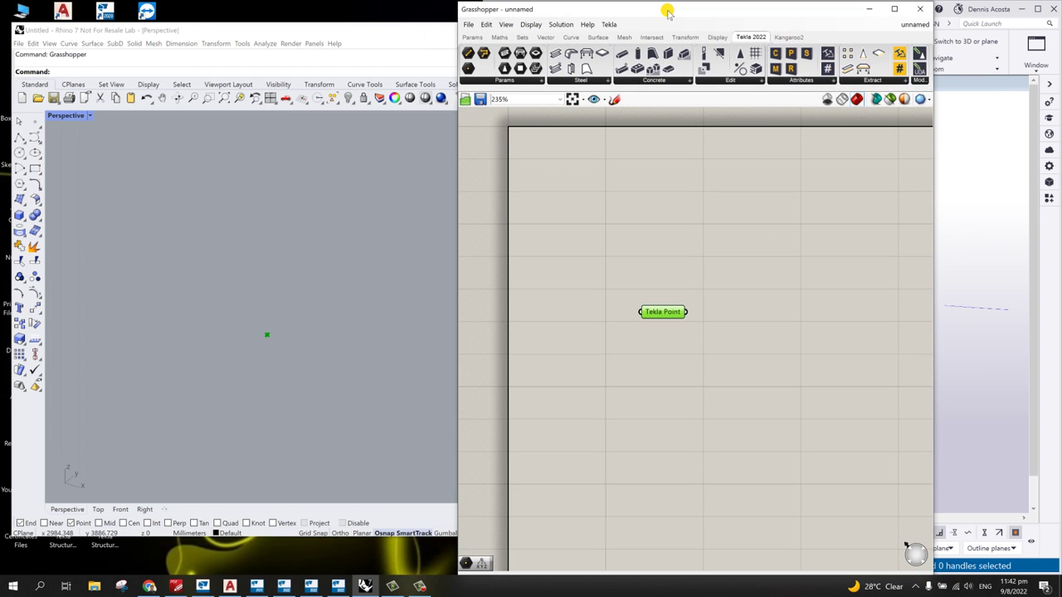
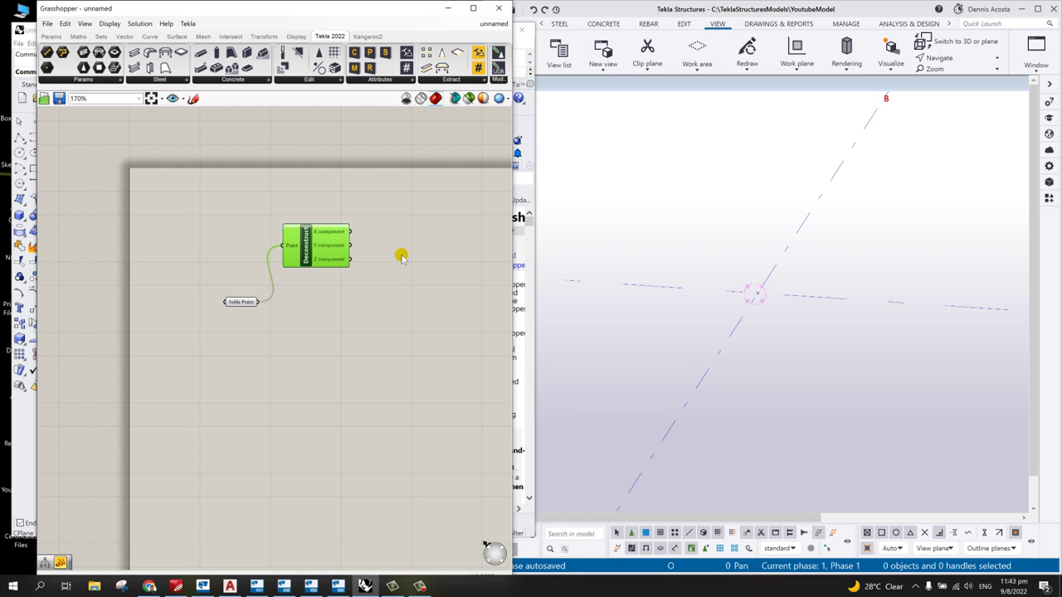
# Step: Add a Panel beside the Deconstruct component and feed the Tekla Point output into it to read the point's coordinates
pyautogui.doubleClick(403, 245)
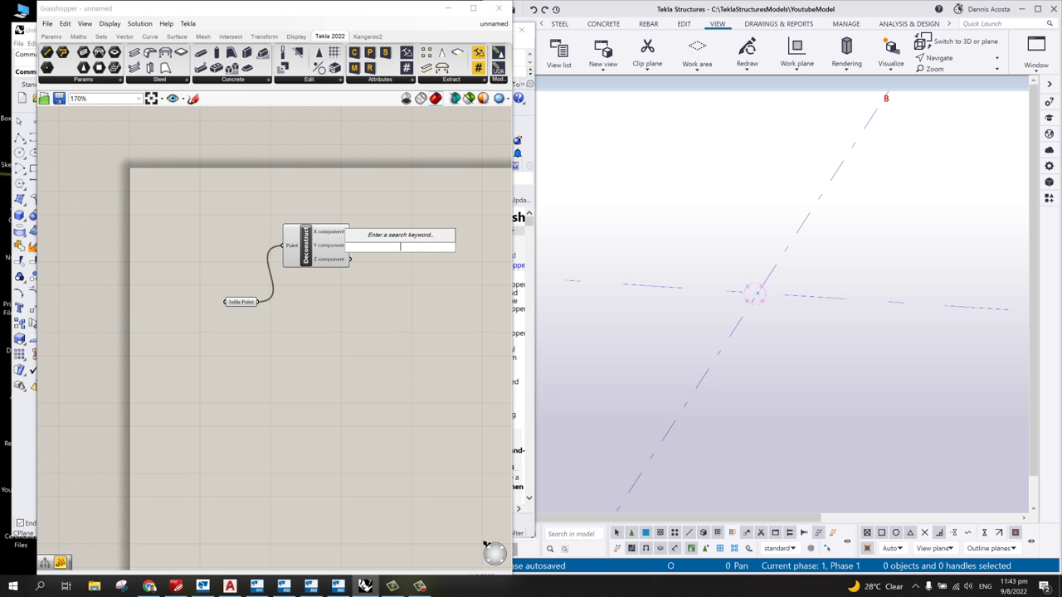
pyautogui.write('panel')
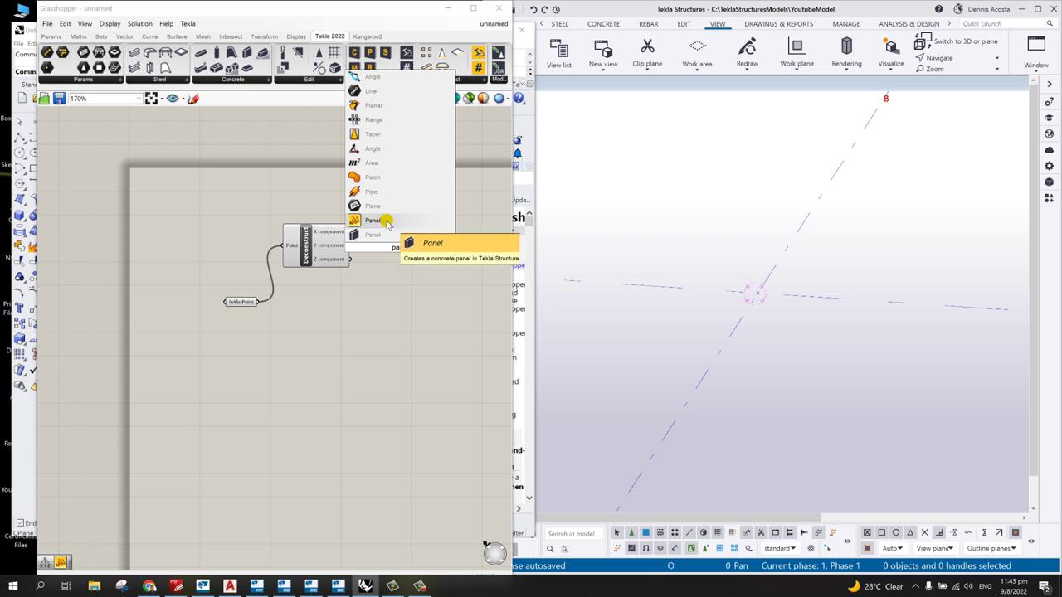
pyautogui.click(406, 235)
pyautogui.moveTo(387, 231); pyautogui.dragTo(450, 217)
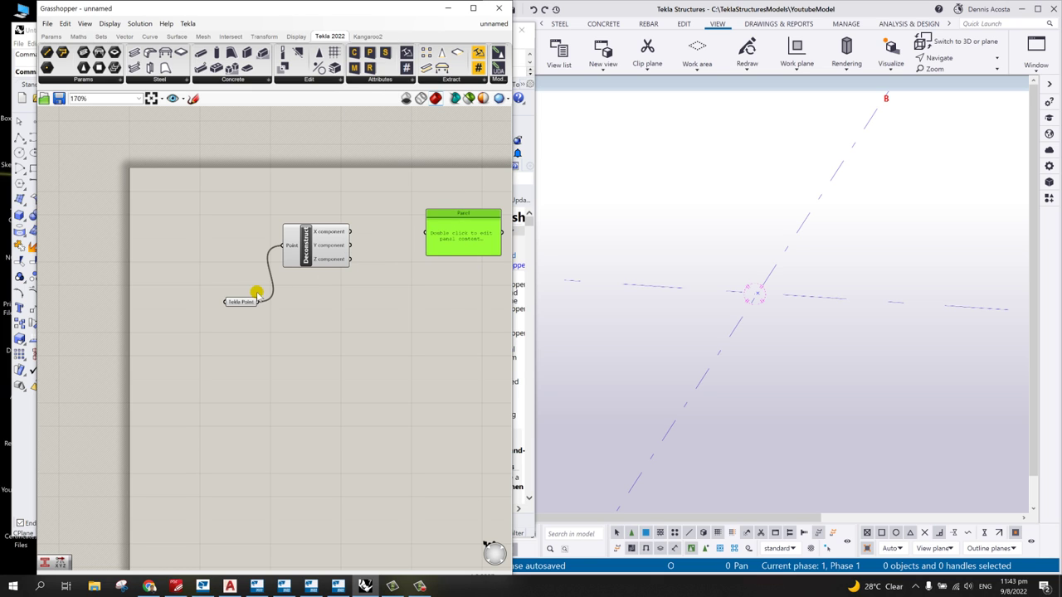
pyautogui.moveTo(264, 300); pyautogui.dragTo(426, 232)
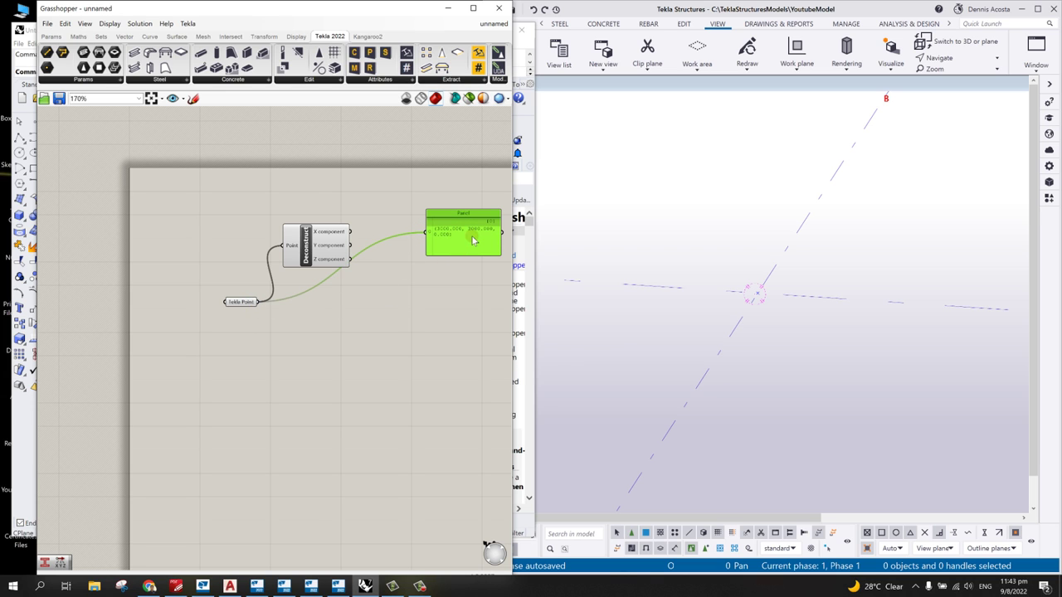
pyautogui.scroll(5, 473, 241)
pyautogui.scroll(-4, 455, 253)
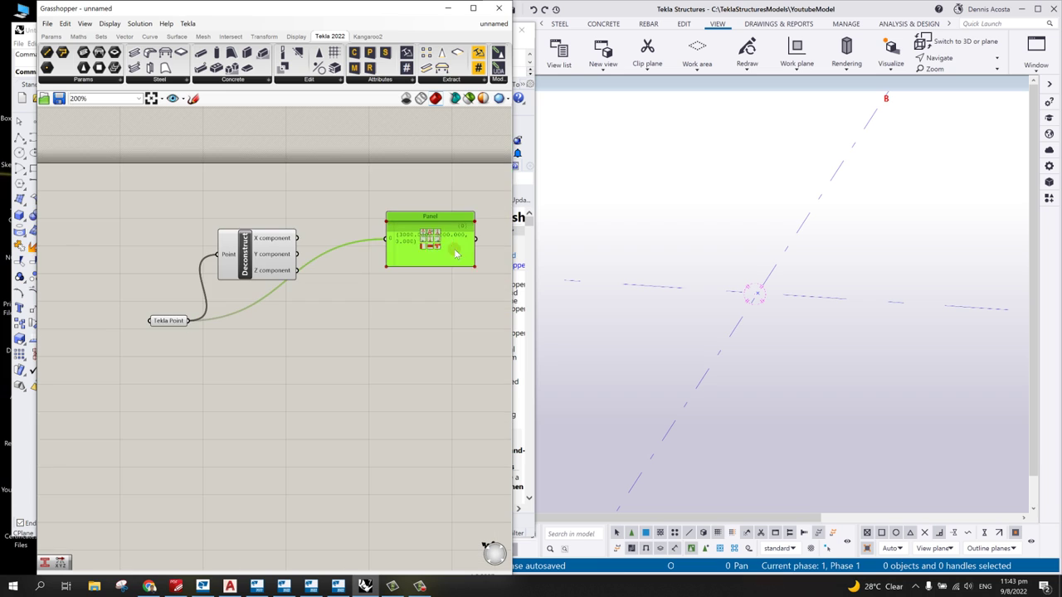
pyautogui.scroll(4, 421, 244)
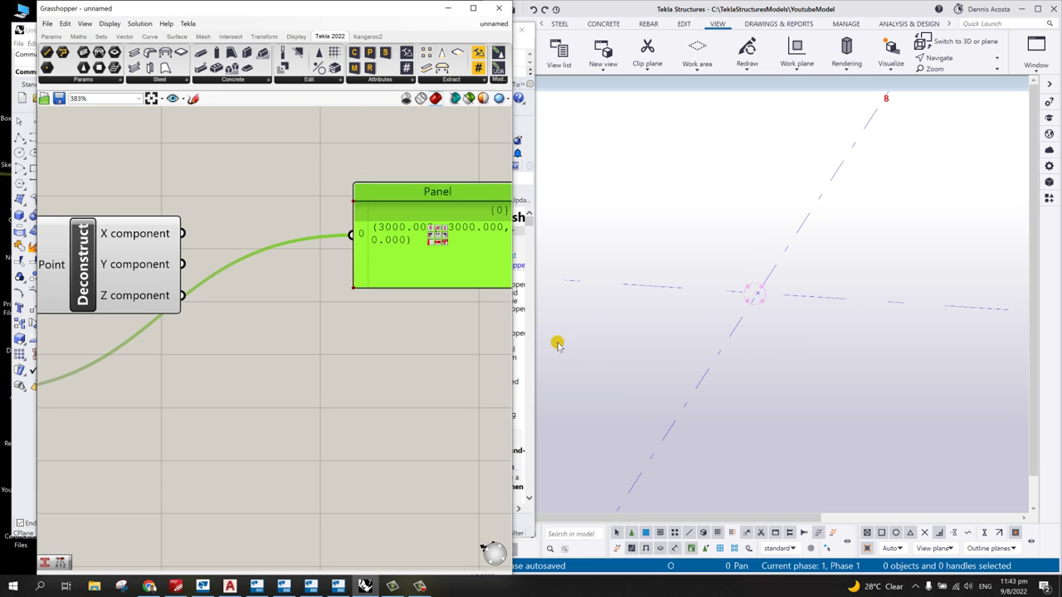
# Step: Replace the Panel's input with the X, Y and Z component outputs of Deconstruct, and move the Panel higher above that component
pyautogui.scroll(-2, 504, 340)
pyautogui.moveTo(439, 239); pyautogui.dragTo(396, 239)
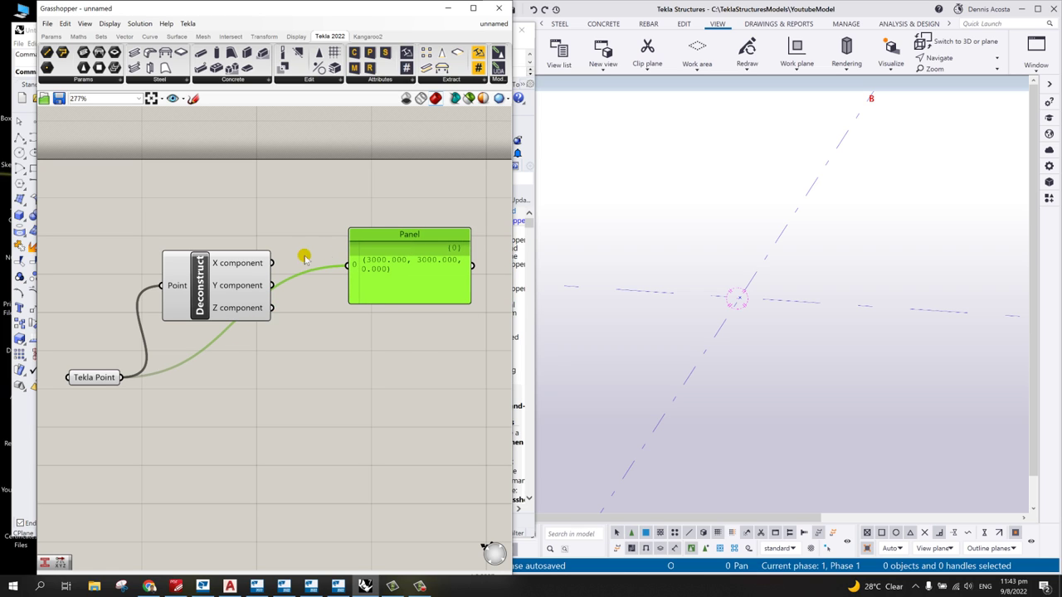
pyautogui.moveTo(272, 262); pyautogui.dragTo(347, 268)
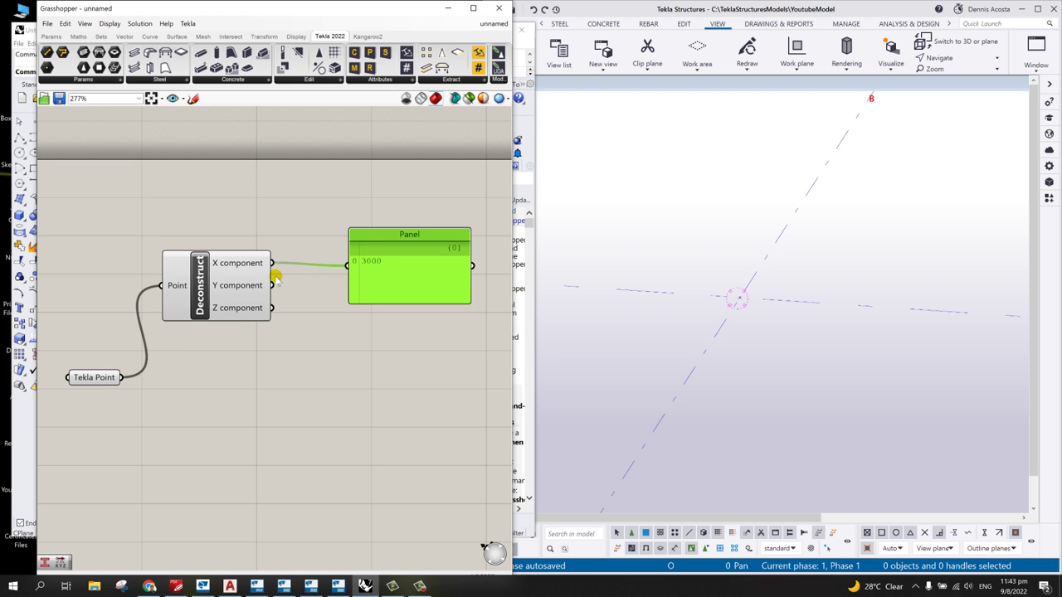
pyautogui.keyDown('shift'); pyautogui.moveTo(274, 286); pyautogui.dragTo(348, 265); pyautogui.keyUp('shift')
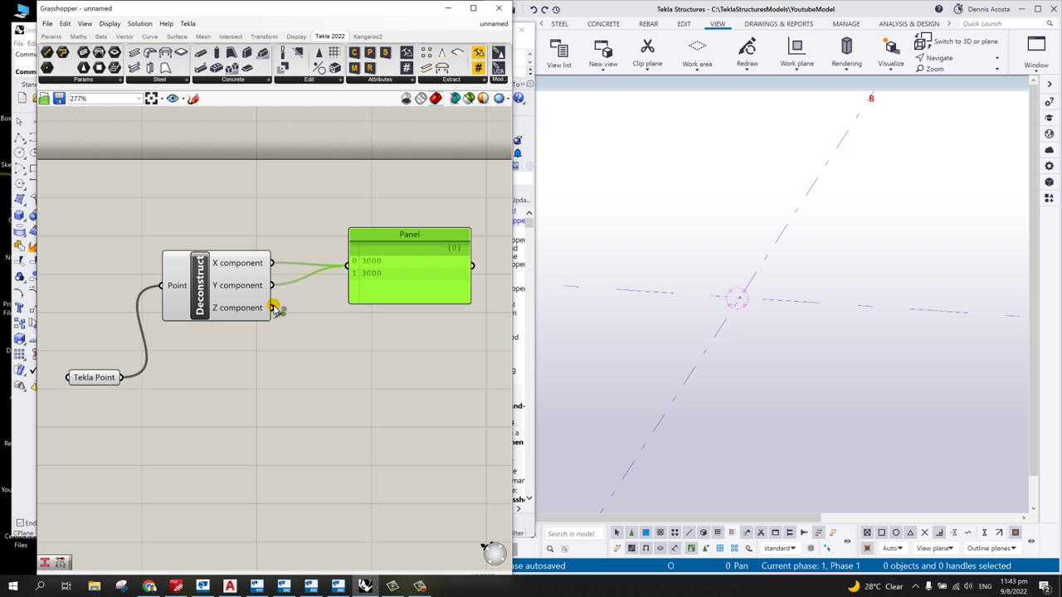
pyautogui.keyDown('shift'); pyautogui.moveTo(272, 308); pyautogui.dragTo(358, 273); pyautogui.keyUp('shift')
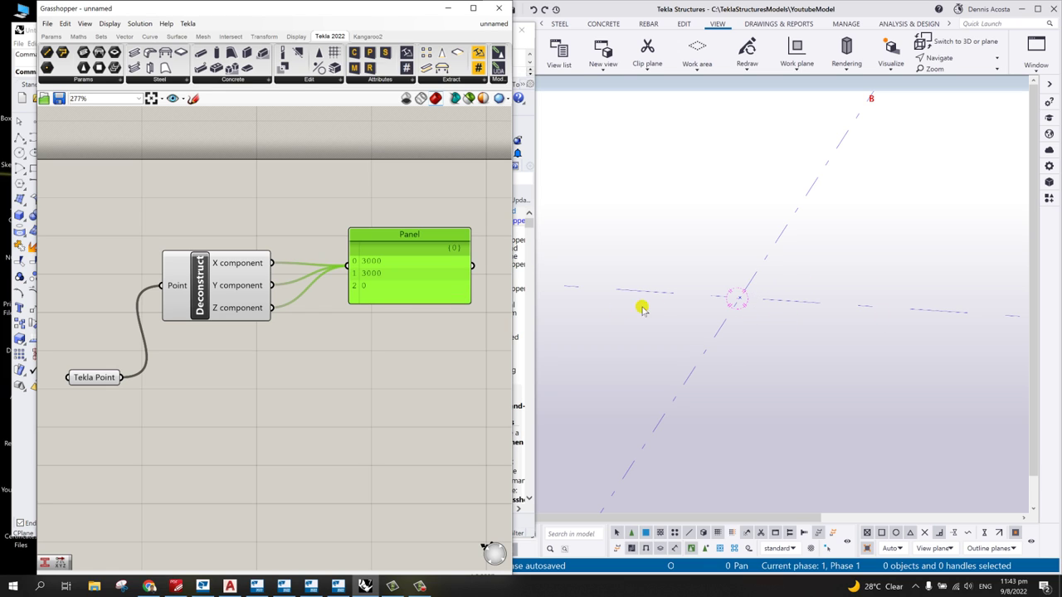
pyautogui.moveTo(411, 221); pyautogui.dragTo(407, 144)
pyautogui.scroll(-3, 287, 348)
pyautogui.scroll(-2, 287, 354)
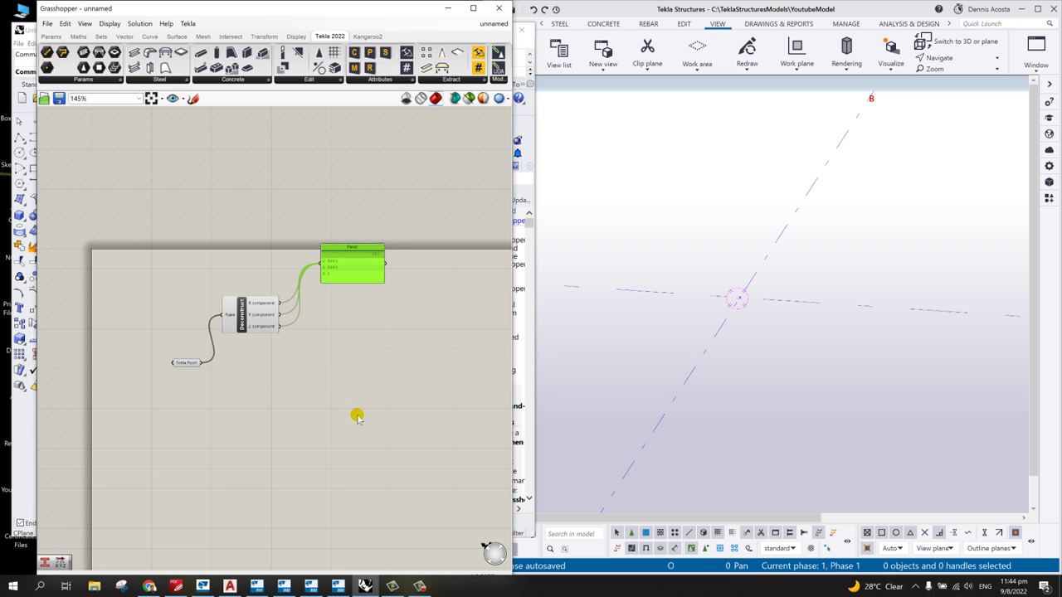
pyautogui.scroll(-2, 720, 325)
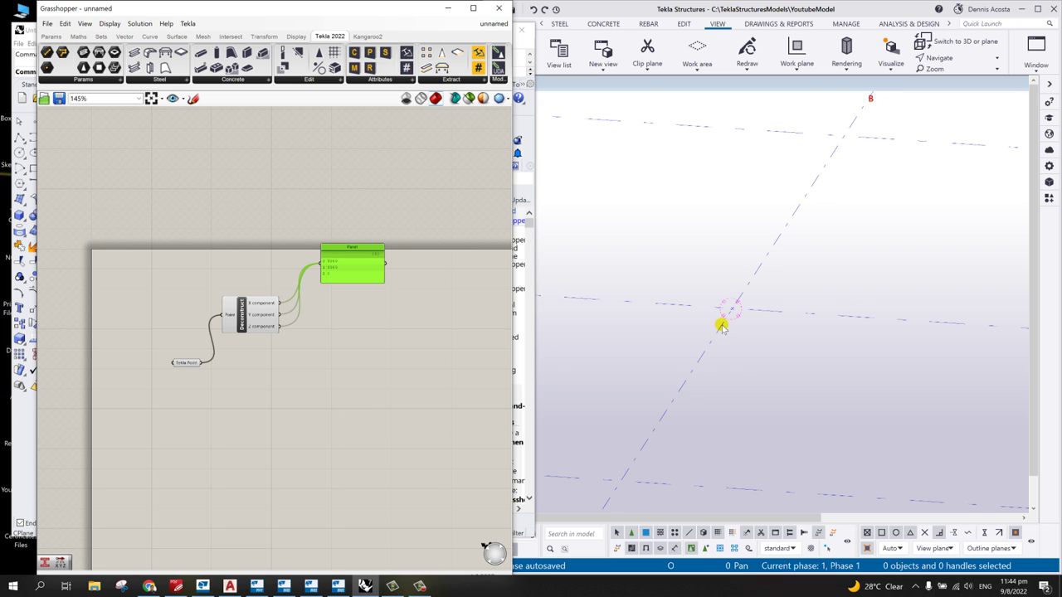
pyautogui.scroll(3, 229, 423)
pyautogui.scroll(-2, 229, 423)
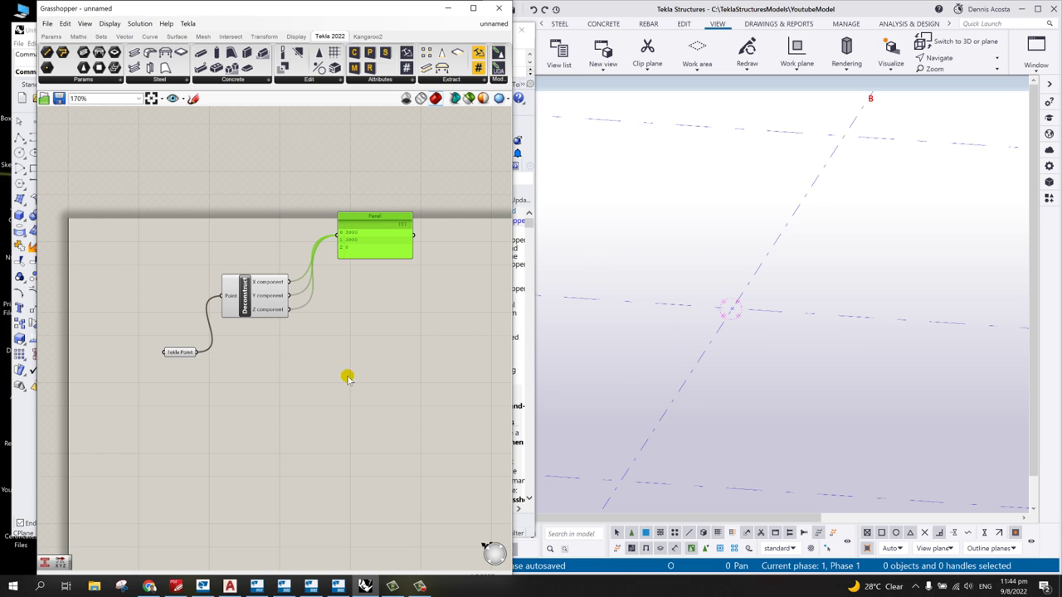
pyautogui.scroll(-2, 330, 393)
pyautogui.scroll(2, 330, 393)
pyautogui.moveTo(133, 173); pyautogui.dragTo(498, 448)
pyautogui.scroll(-3, 322, 407)
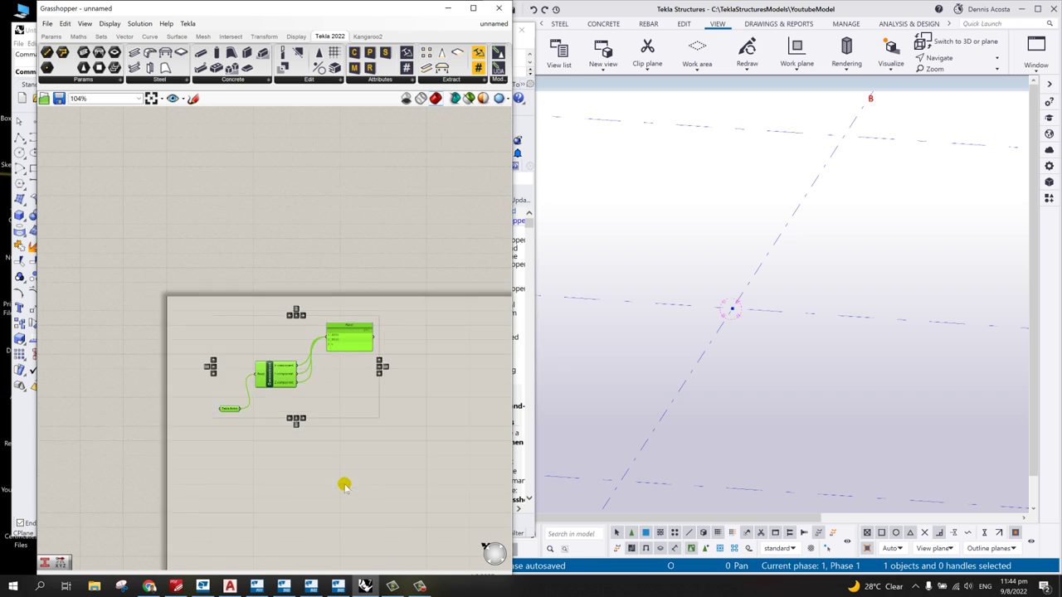
pyautogui.scroll(4, 374, 492)
pyautogui.scroll(-1, 375, 493)
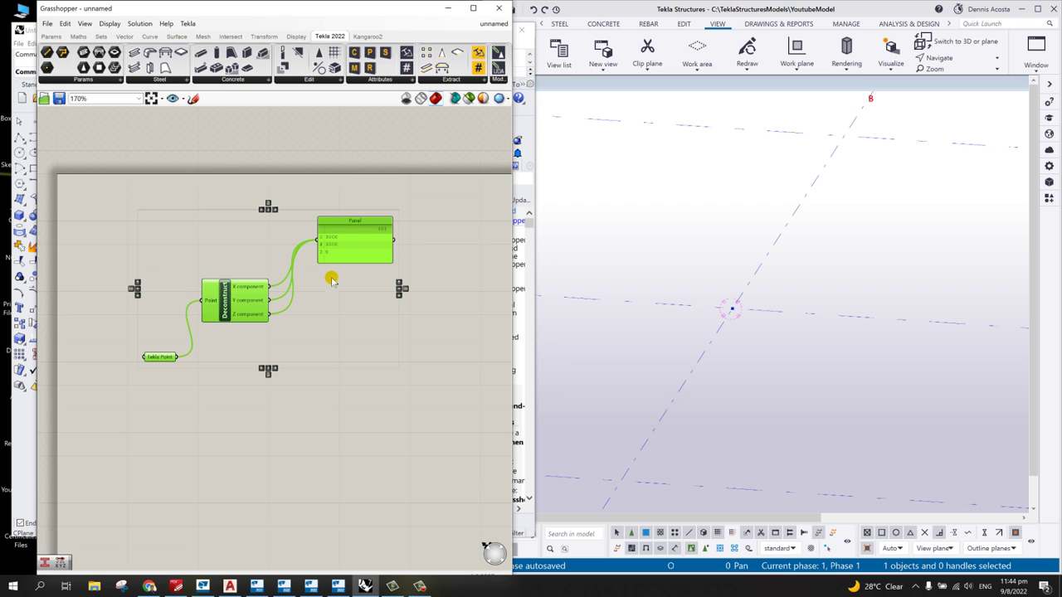
pyautogui.click(340, 421)
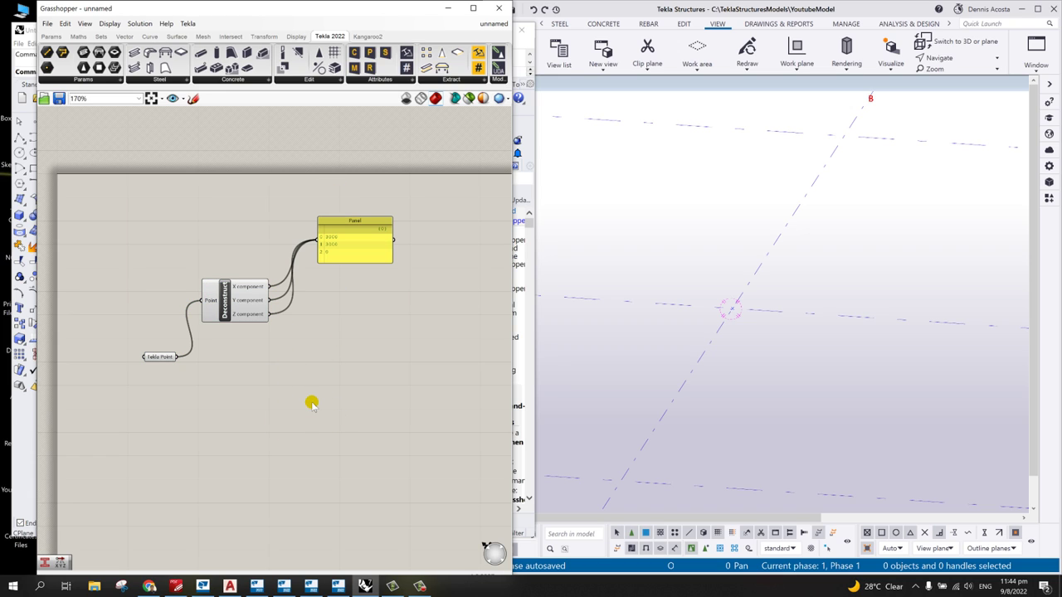
# Step: Add a Construct Point component to the canvas below the Deconstruct component, slightly to its right
pyautogui.doubleClick(312, 399)
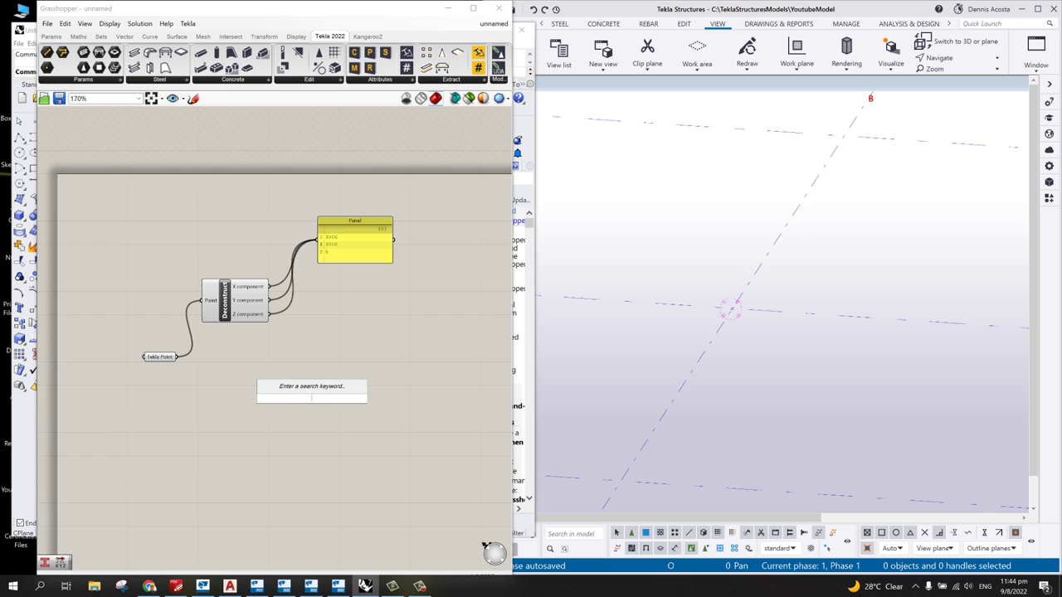
pyautogui.write('pp')
pyautogui.press('BackSpace')
pyautogui.write('o')
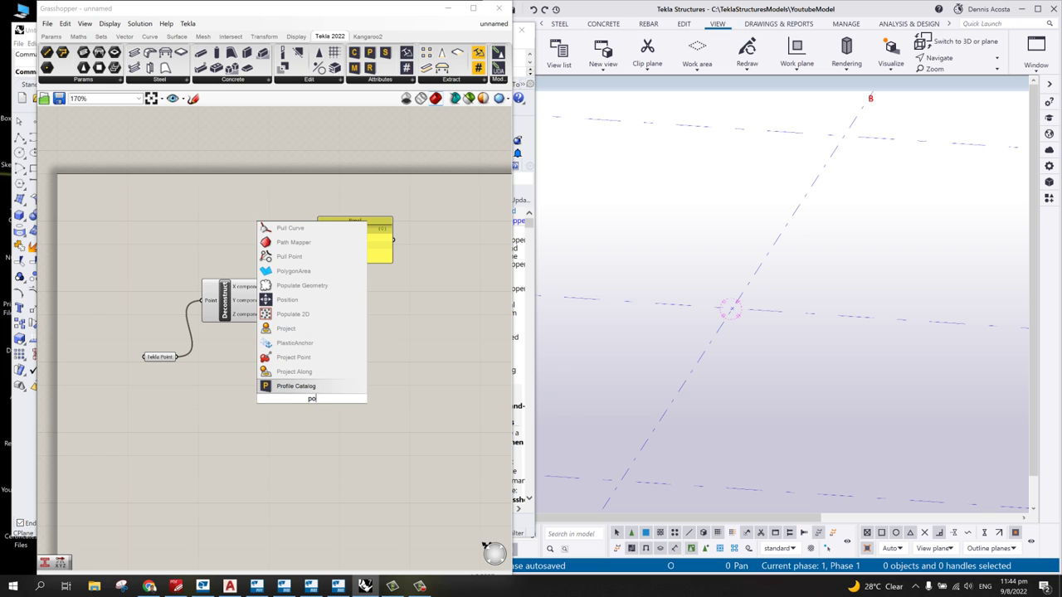
pyautogui.write('in')
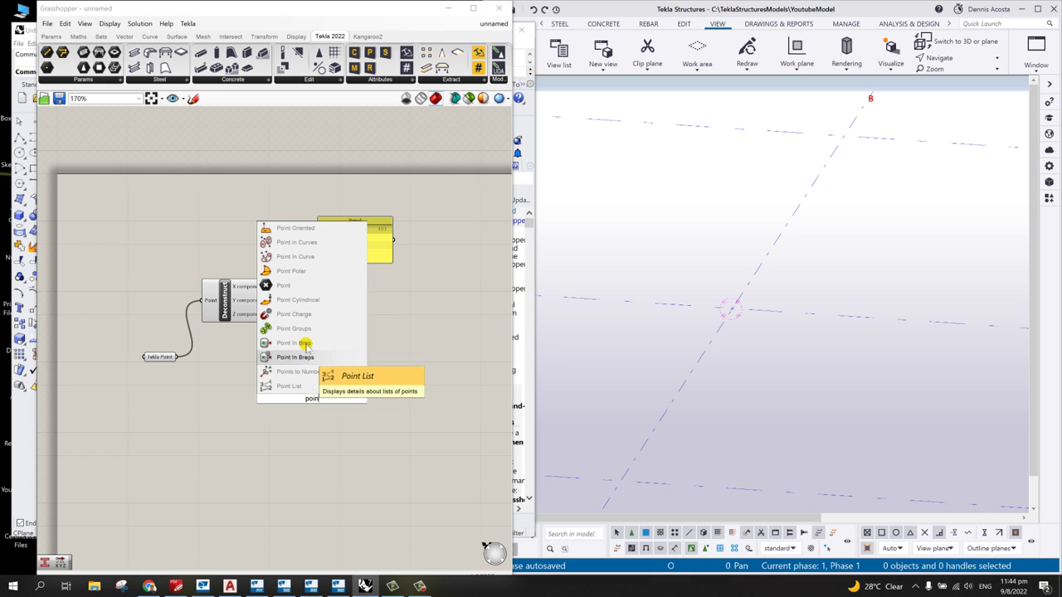
pyautogui.moveTo(319, 397); pyautogui.dragTo(280, 398)
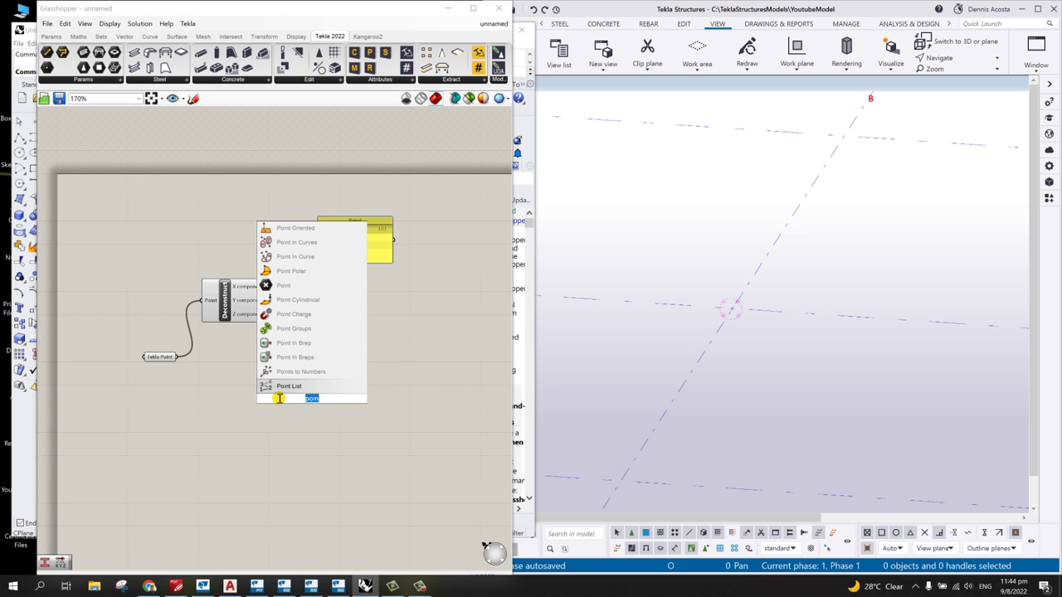
pyautogui.write('con')
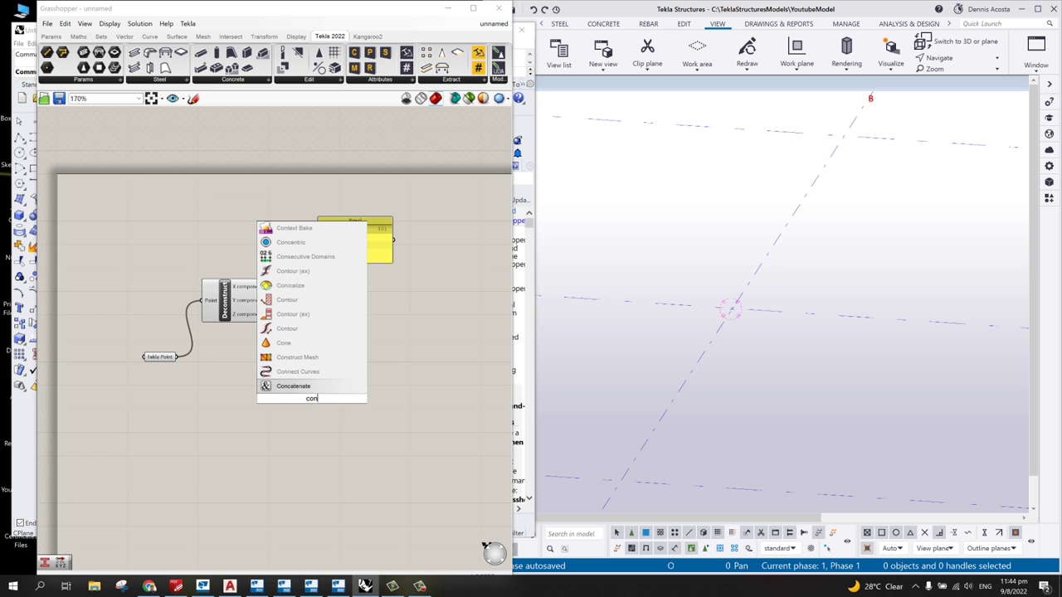
pyautogui.write('s')
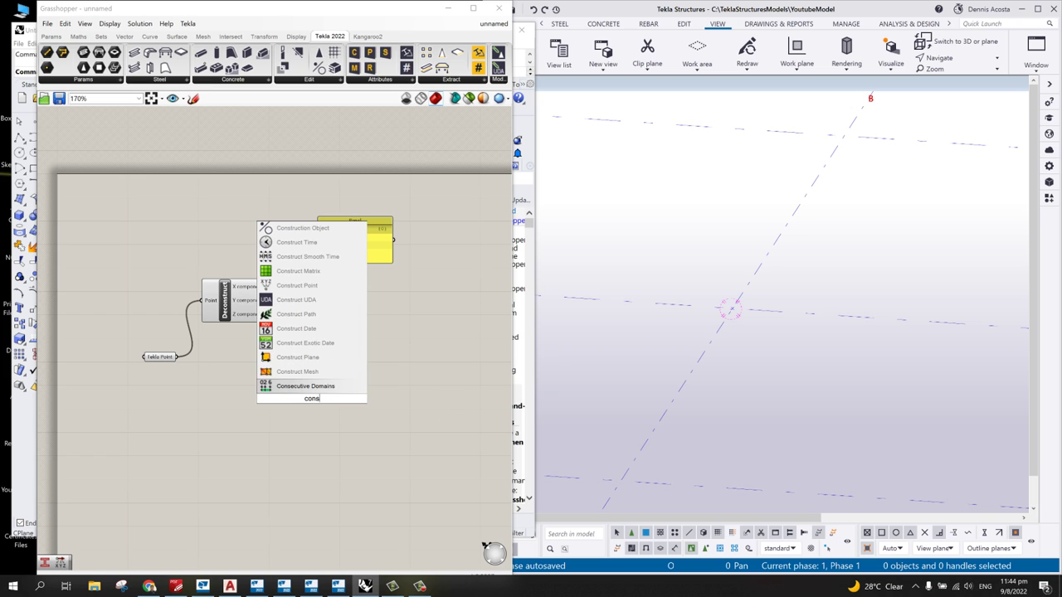
pyautogui.click(290, 289)
pyautogui.click(316, 414)
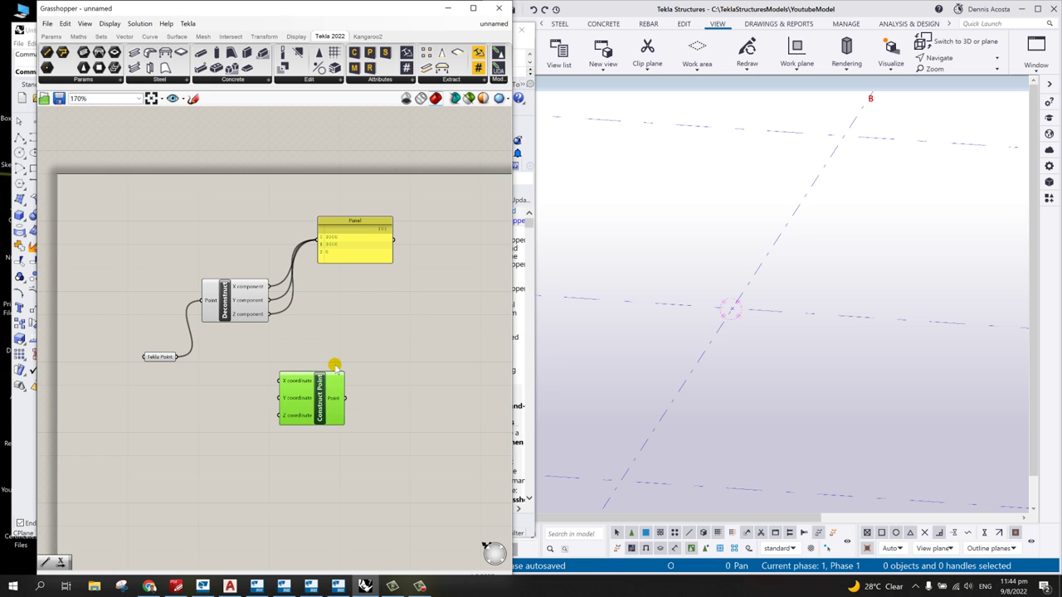
pyautogui.moveTo(316, 425); pyautogui.dragTo(341, 420)
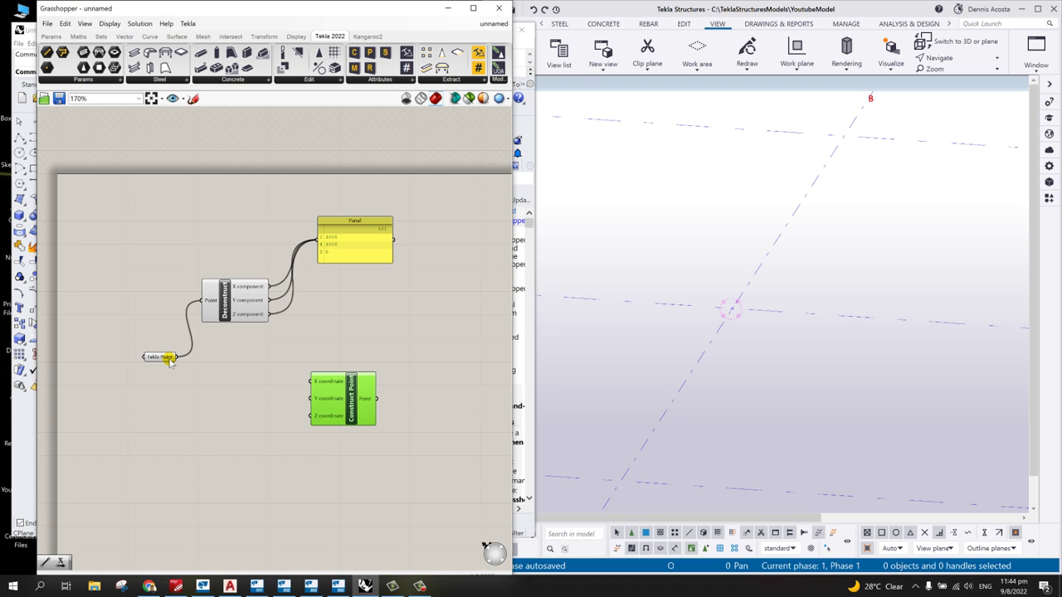
# Step: Connect the X and Y components of Deconstruct to the X and Y coordinate inputs of Construct Point
pyautogui.moveTo(186, 355)
pyautogui.hotkey('ctrl', 'v')
pyautogui.moveTo(269, 286); pyautogui.dragTo(307, 383)
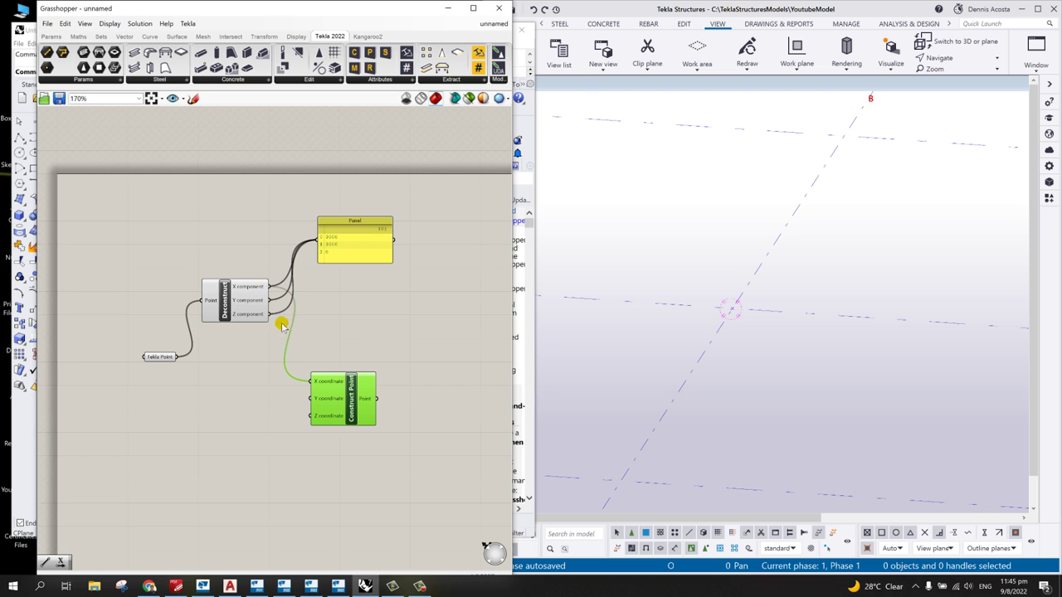
pyautogui.moveTo(271, 300); pyautogui.dragTo(309, 402)
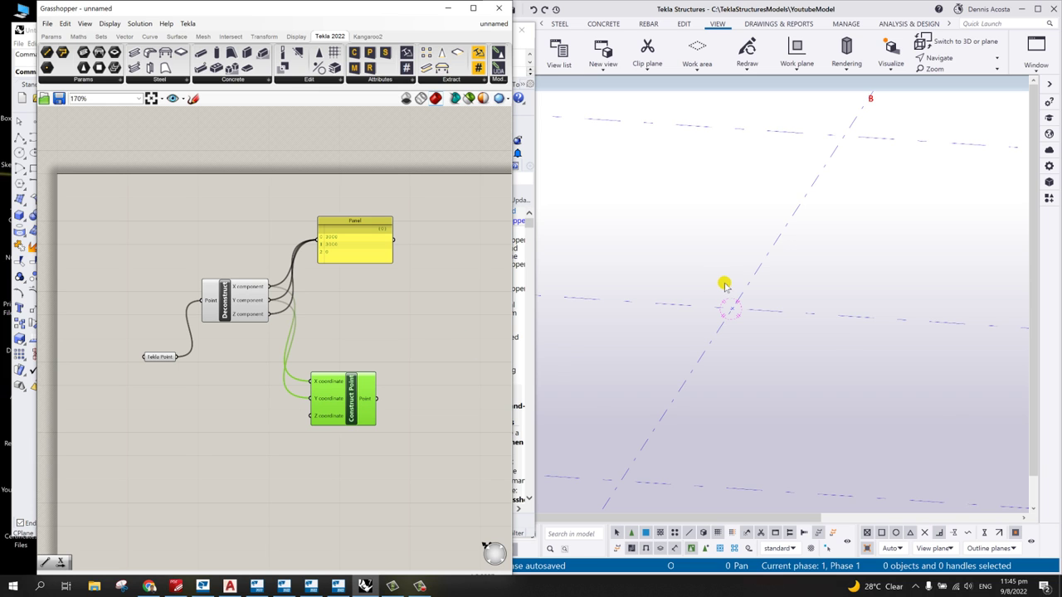
pyautogui.scroll(-5, 730, 292)
pyautogui.scroll(1, 730, 292)
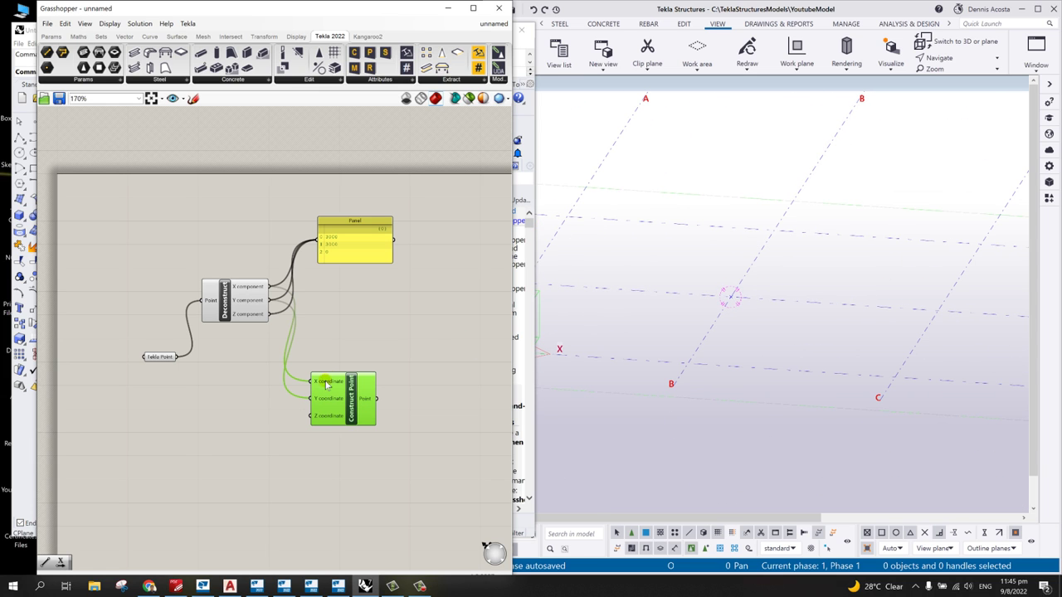
pyautogui.scroll(4, 320, 451)
pyautogui.click(286, 460)
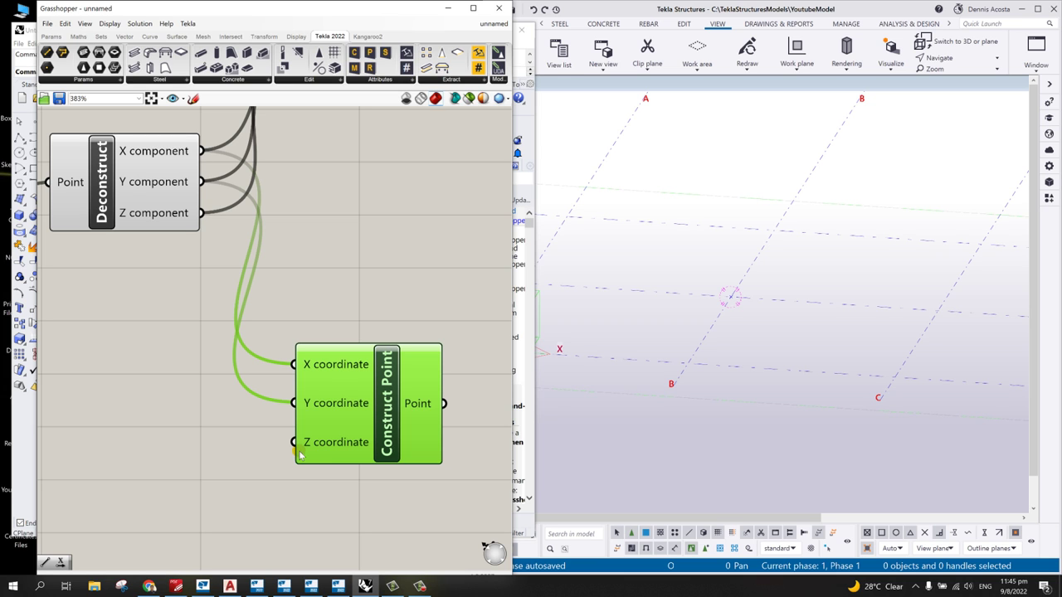
pyautogui.scroll(-3, 355, 423)
pyautogui.click(346, 450)
pyautogui.scroll(2, 340, 446)
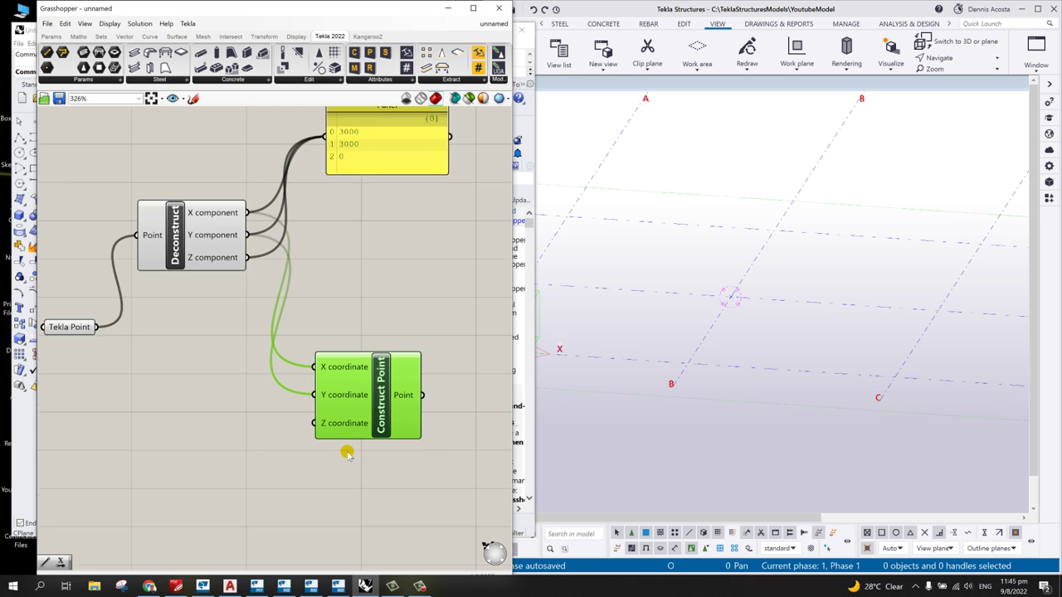
pyautogui.scroll(-2, 325, 423)
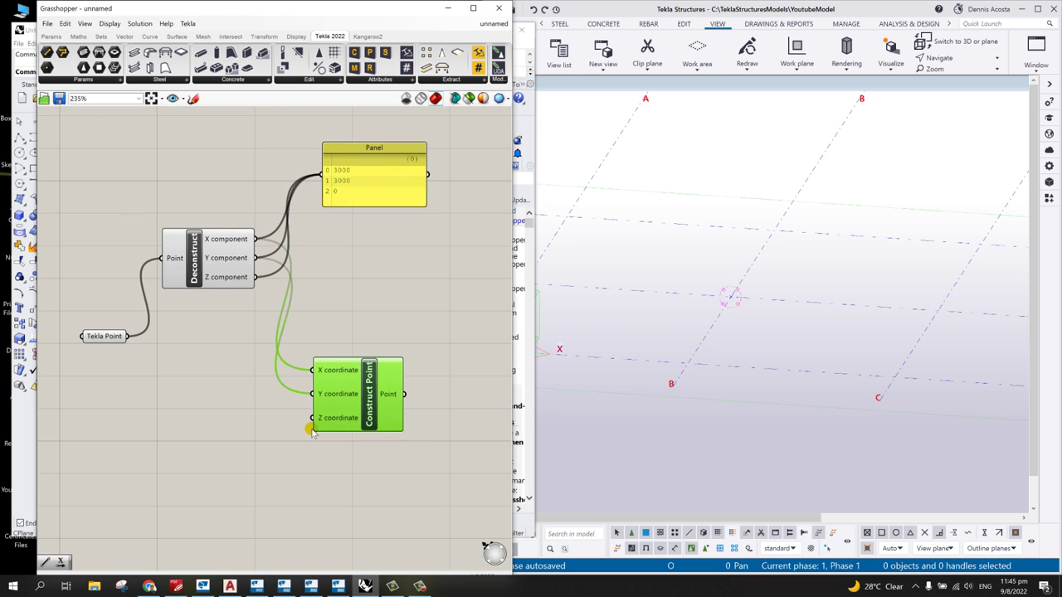
# Step: Add a Number Slider to the left of Construct Point, with integer rounding and a raised maximum value
pyautogui.click(273, 166)
pyautogui.doubleClick(203, 426)
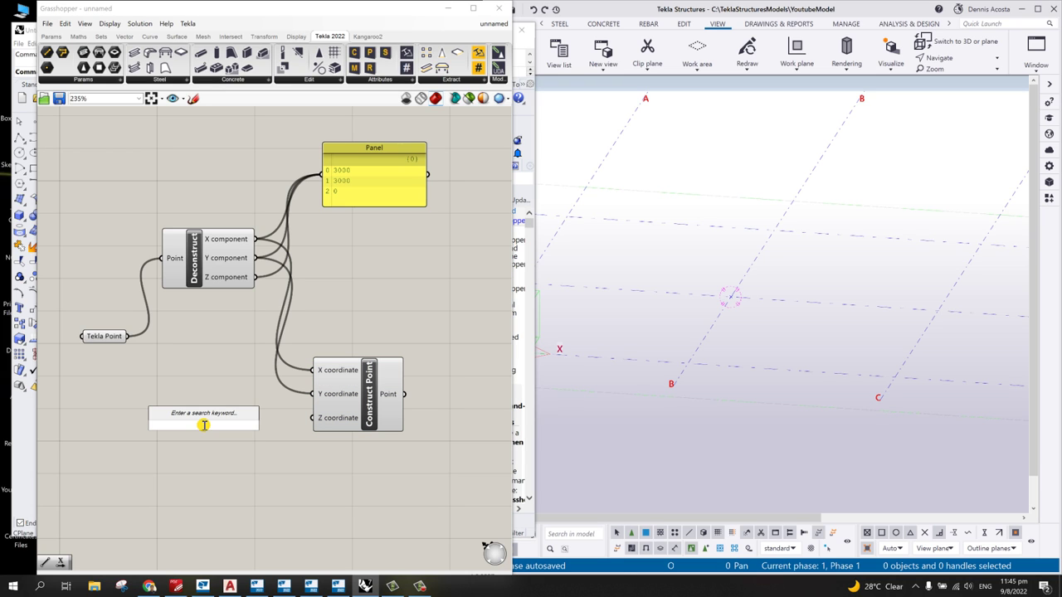
pyautogui.write('slider')
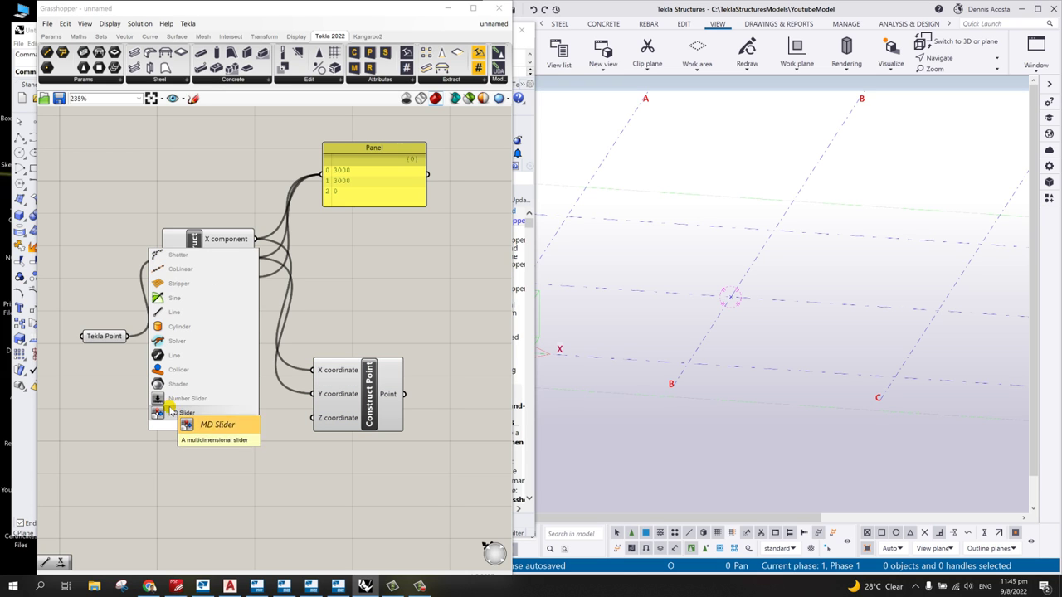
pyautogui.click(175, 398)
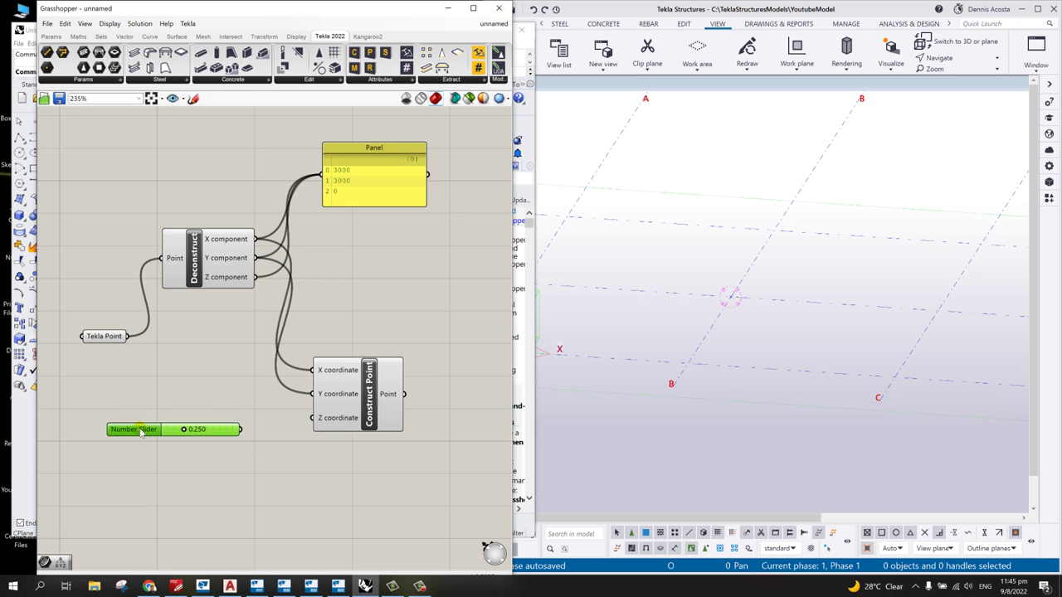
pyautogui.doubleClick(133, 430)
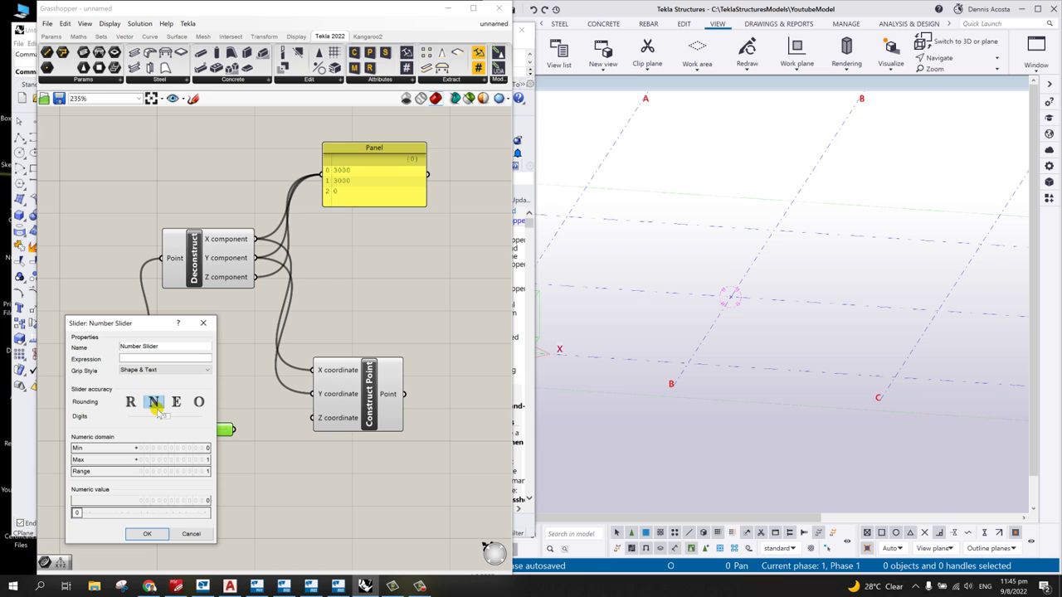
pyautogui.doubleClick(184, 465)
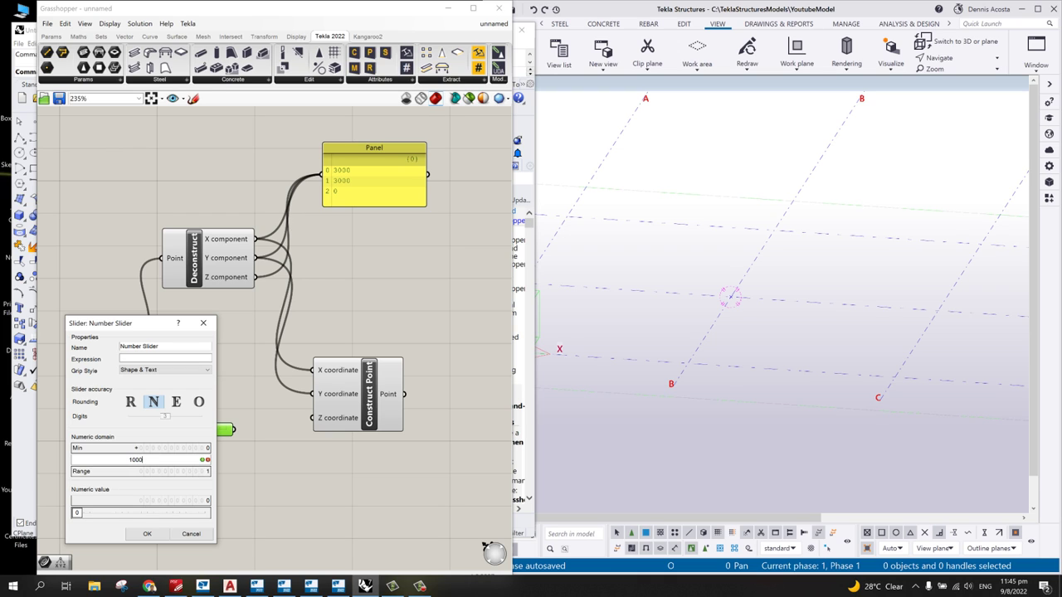
pyautogui.click(147, 533)
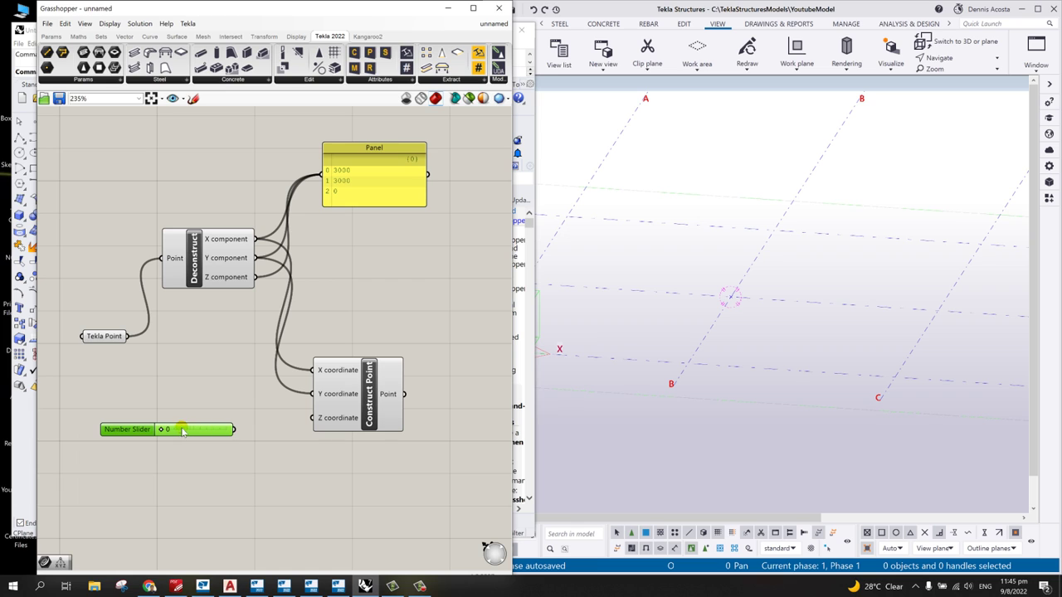
# Step: Set the Number Slider to about 3655 and connect it to the Z coordinate input of Construct Point
pyautogui.moveTo(164, 432); pyautogui.dragTo(313, 418)
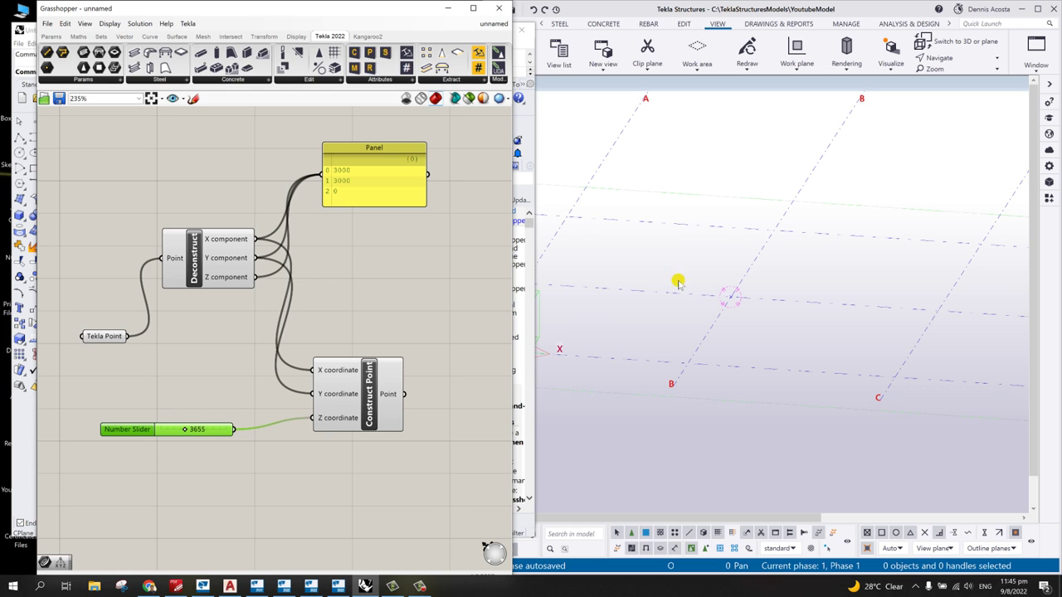
# Step: Move Grasshopper off the Rhino viewport and compare the Construct Point and Tekla Point previews by selecting each component
pyautogui.scroll(-5, 777, 301)
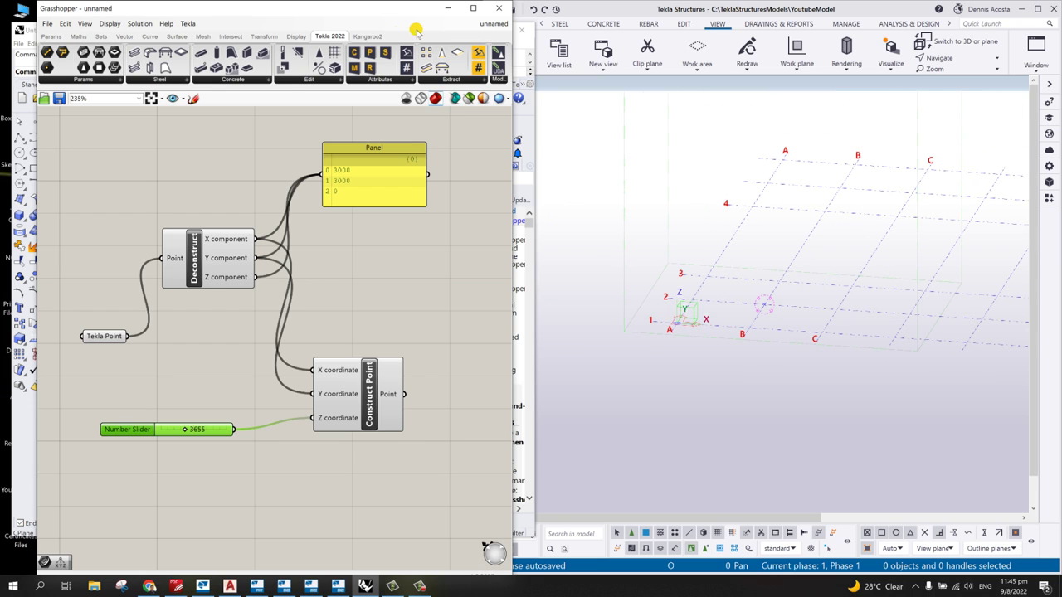
pyautogui.moveTo(298, 10); pyautogui.dragTo(685, 15)
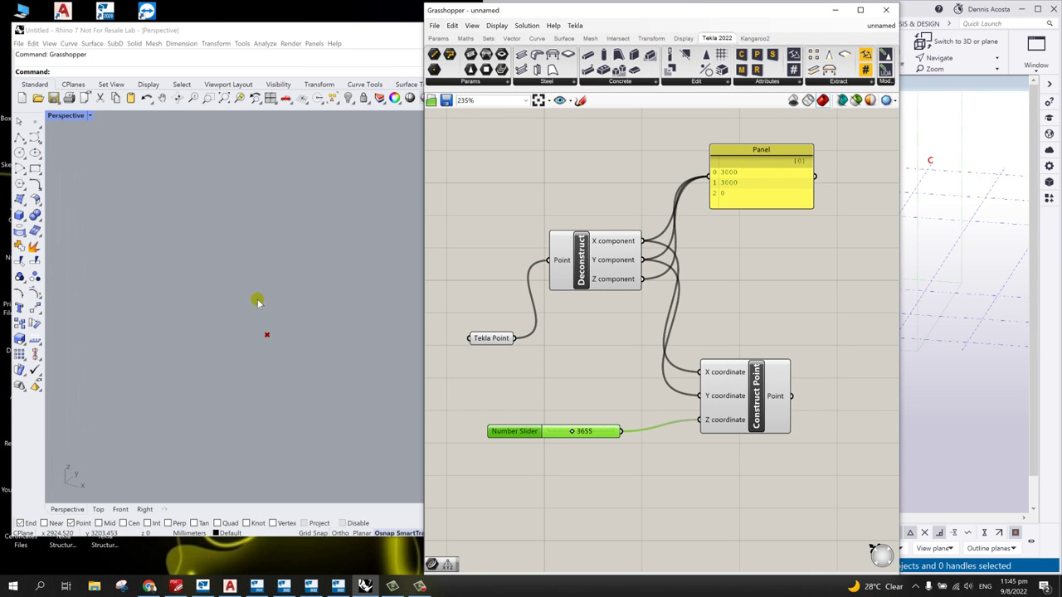
pyautogui.click(755, 396)
pyautogui.moveTo(310, 334); pyautogui.dragTo(230, 209, button='right')
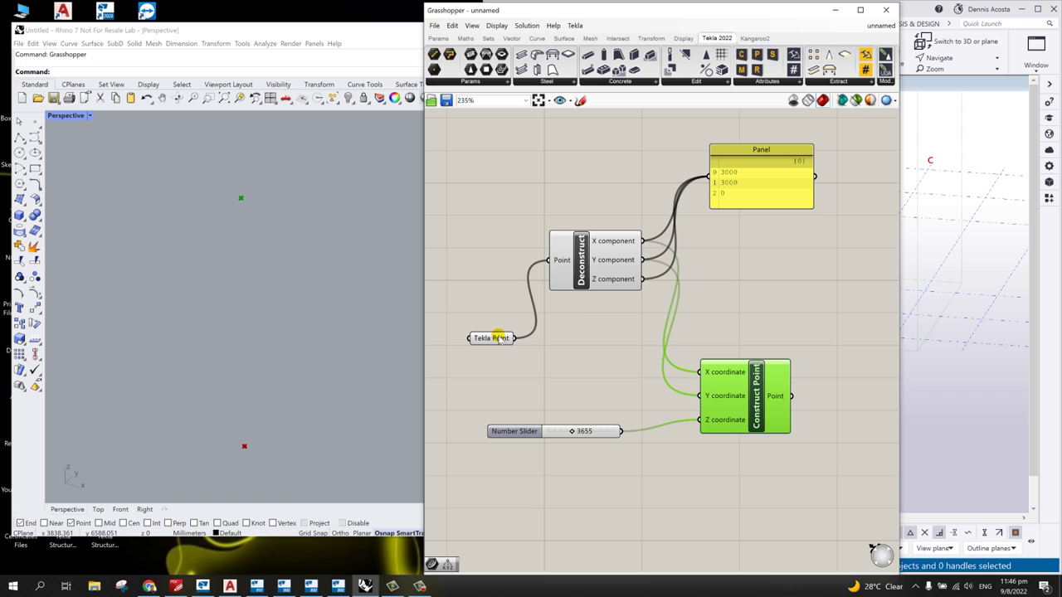
pyautogui.click(498, 338)
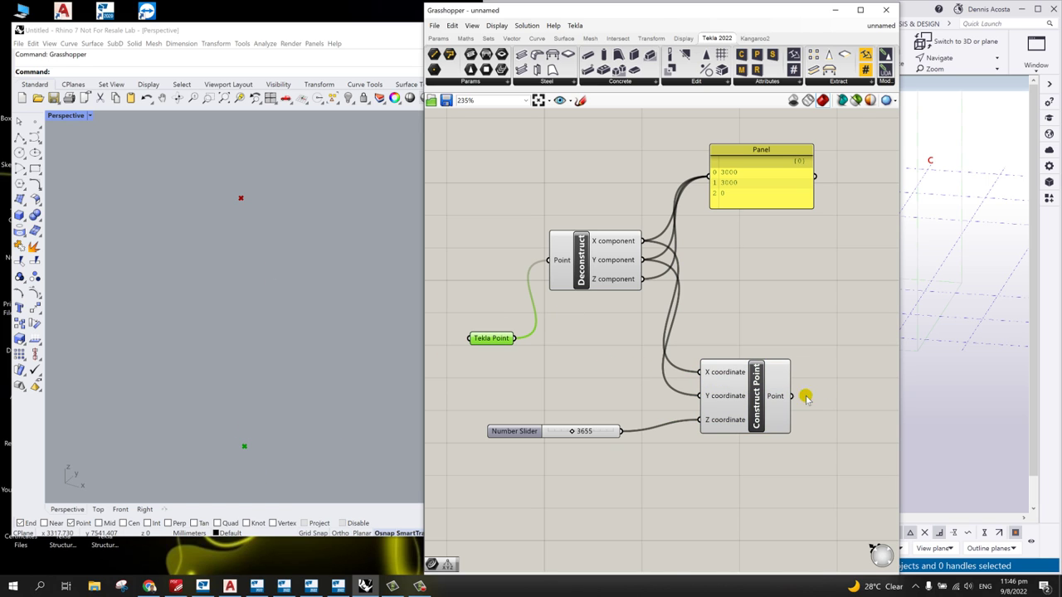
# Step: Select Construct Point and move the Grasshopper window over Rhino so the Tekla model view is uncovered
pyautogui.click(756, 396)
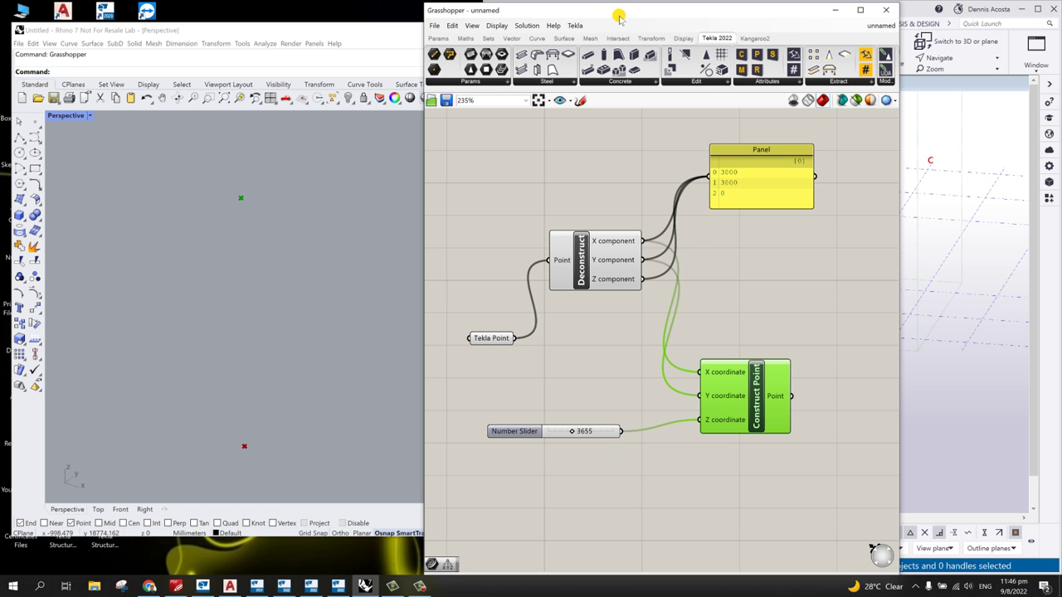
pyautogui.moveTo(620, 13); pyautogui.dragTo(235, 14)
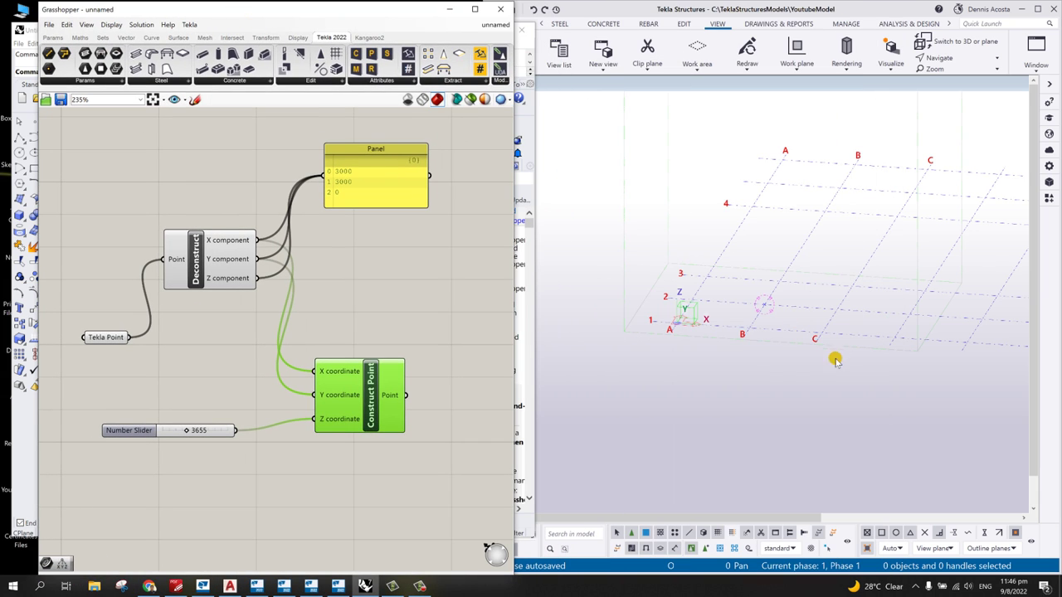
pyautogui.scroll(-3, 760, 324)
pyautogui.scroll(-3, 760, 324)
pyautogui.scroll(4, 320, 325)
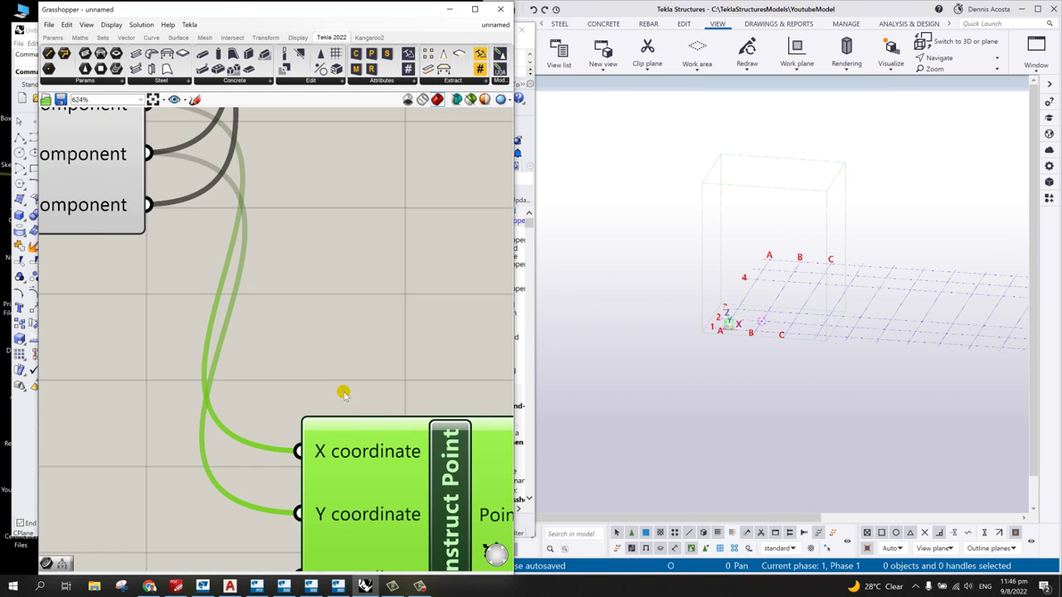
pyautogui.scroll(-3, 343, 391)
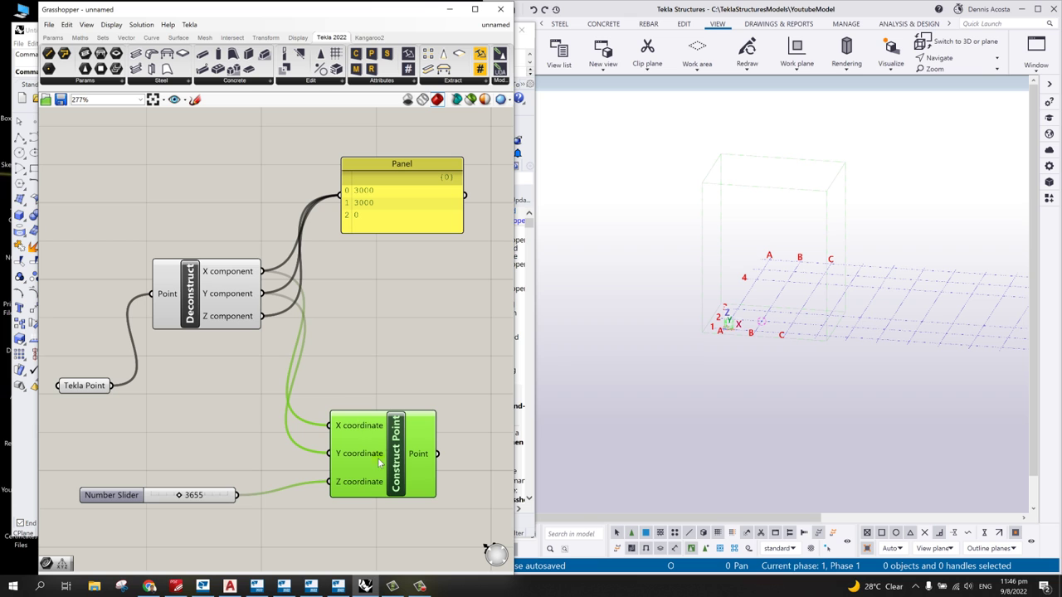
pyautogui.scroll(-4, 382, 444)
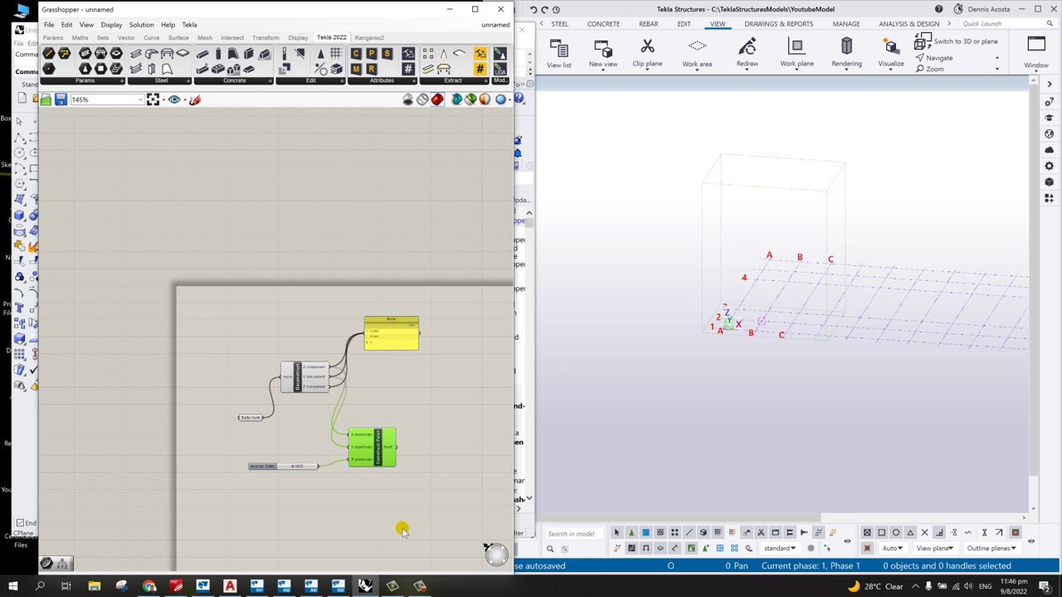
pyautogui.scroll(3, 401, 531)
# Step: Set the Number Slider feeding the Z coordinate to 5000 and rename it Column Ht
pyautogui.doubleClick(207, 409)
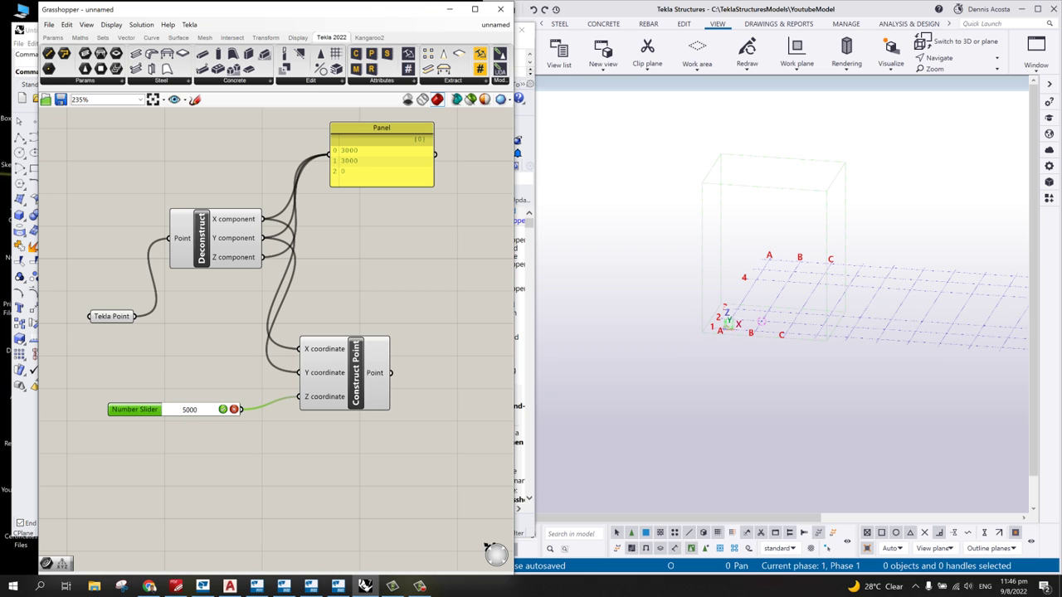
pyautogui.click(223, 410)
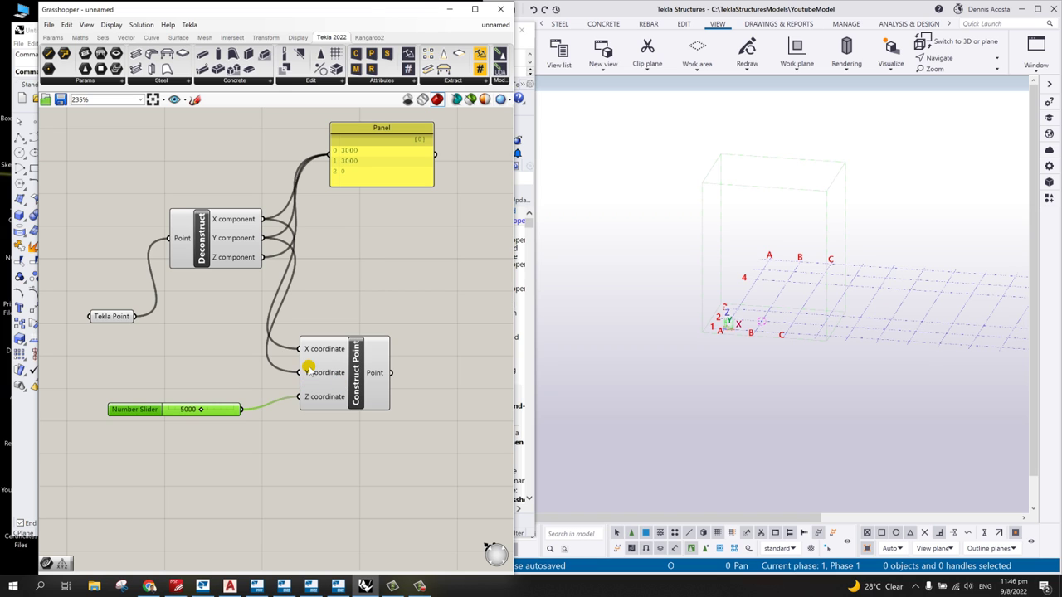
pyautogui.rightClick(142, 415)
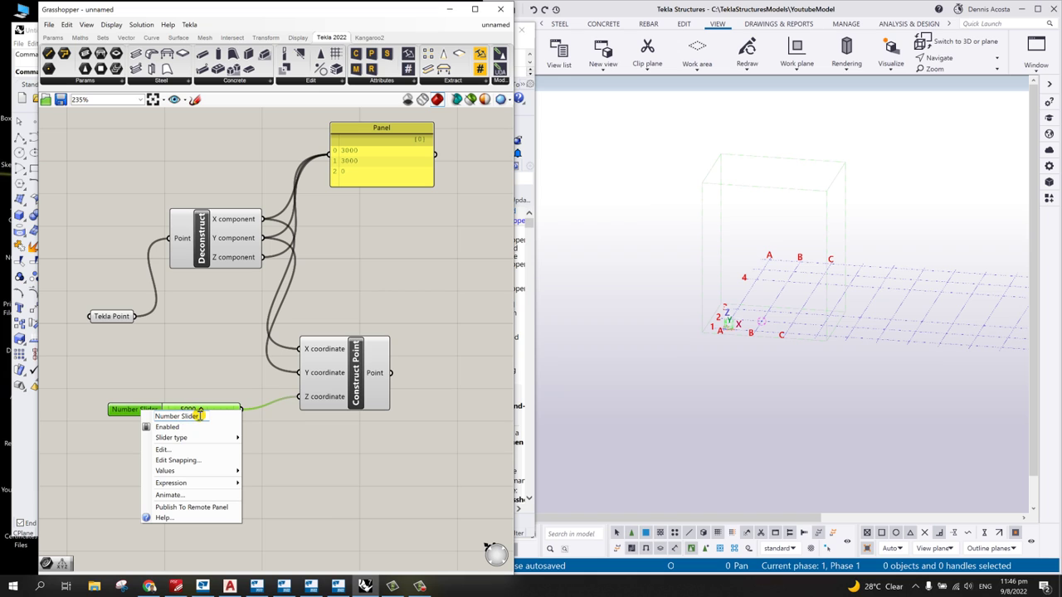
pyautogui.moveTo(200, 415); pyautogui.dragTo(122, 419)
pyautogui.write('c')
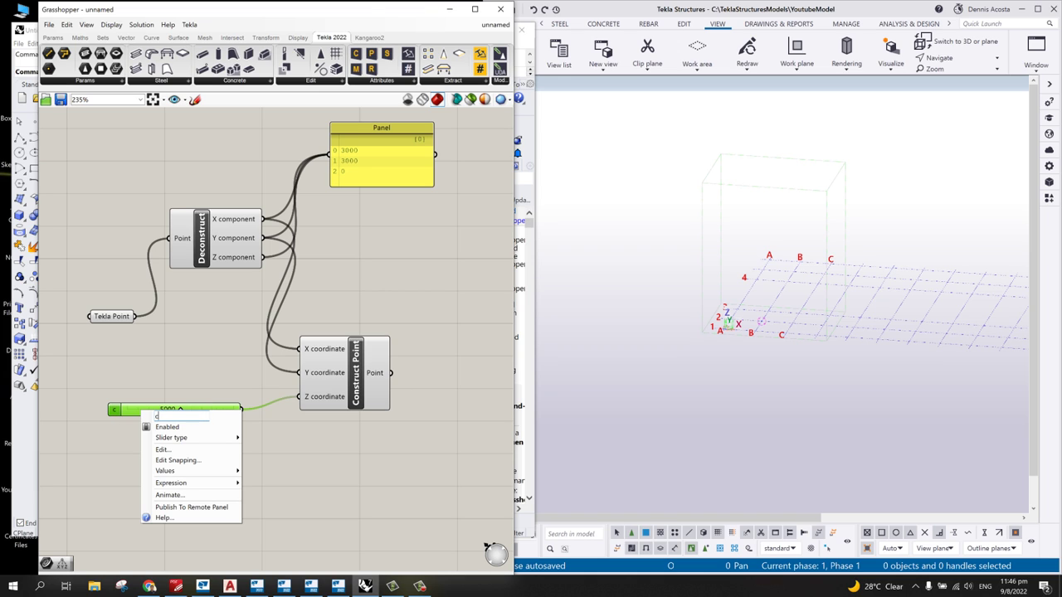
pyautogui.write('Column Ht')
pyautogui.press('Return')
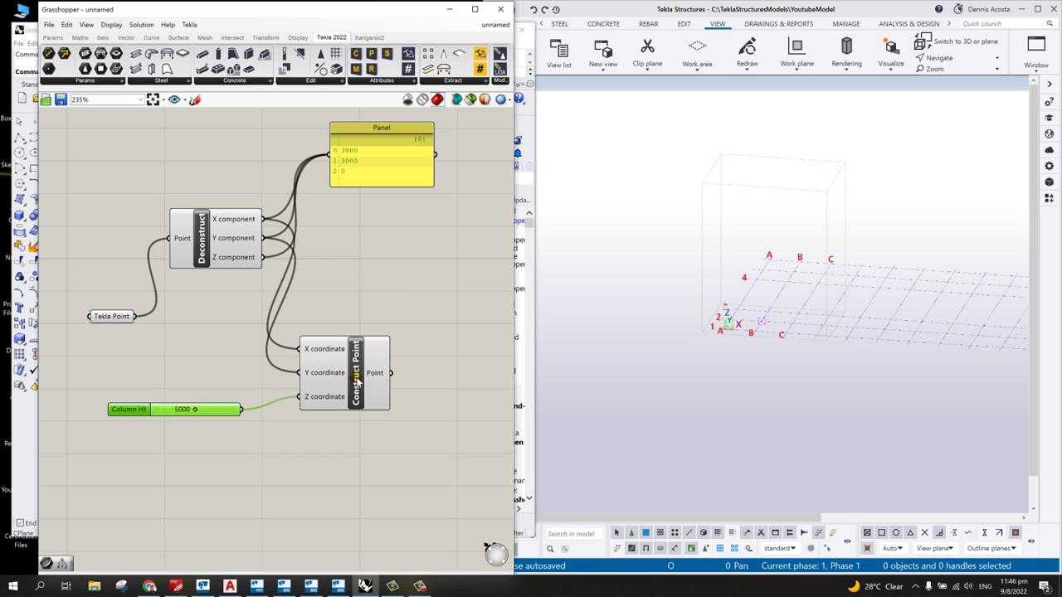
# Step: Reposition the Column Ht slider and the Construct Point component closer to the Deconstruct component
pyautogui.moveTo(329, 375); pyautogui.dragTo(326, 370)
pyautogui.moveTo(122, 416); pyautogui.dragTo(145, 397)
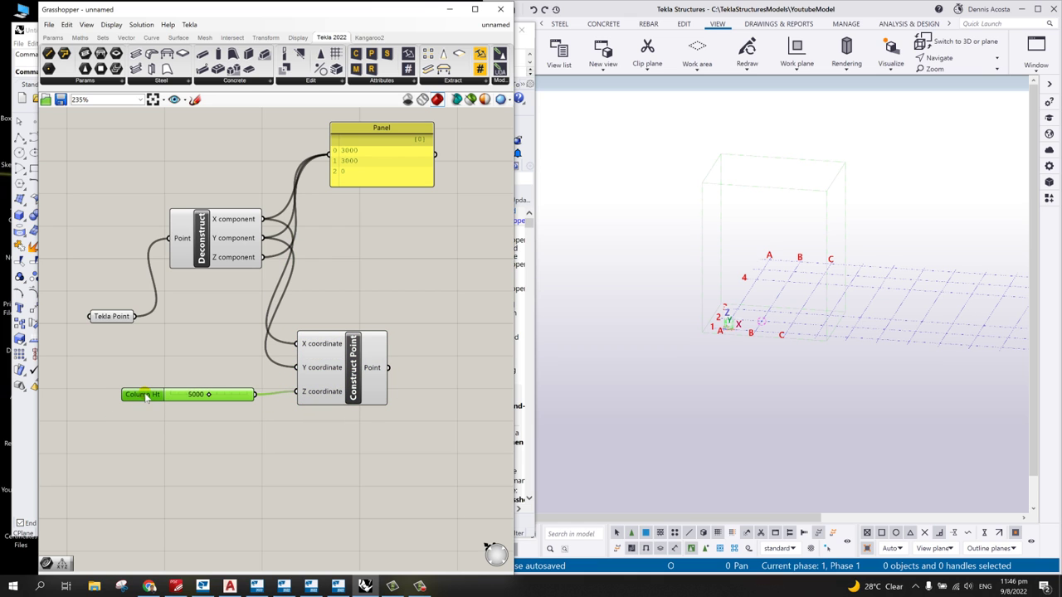
pyautogui.moveTo(358, 398); pyautogui.dragTo(354, 368)
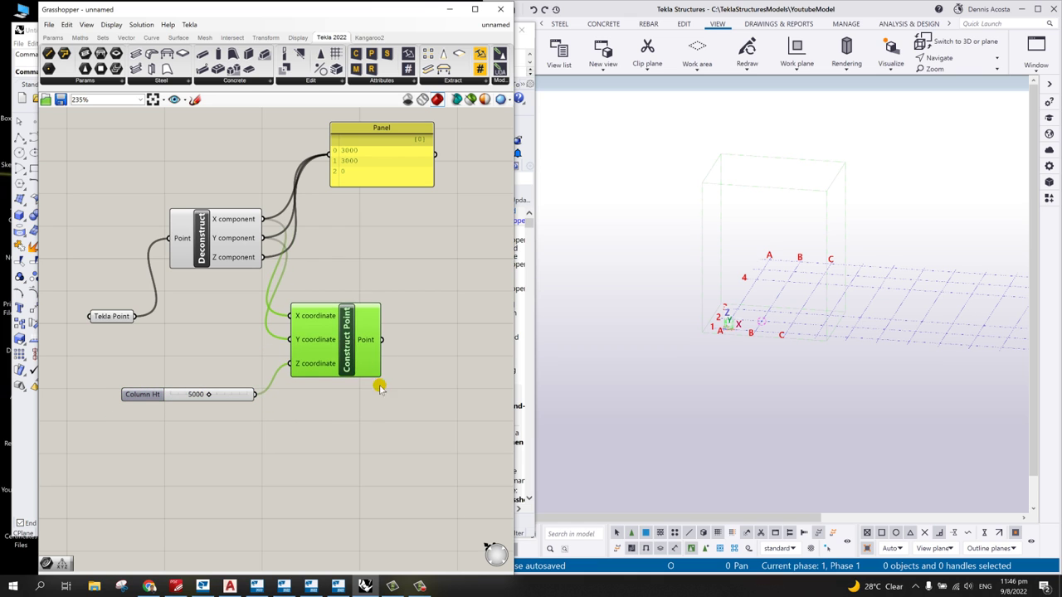
pyautogui.scroll(-4, 424, 404)
pyautogui.scroll(3, 424, 404)
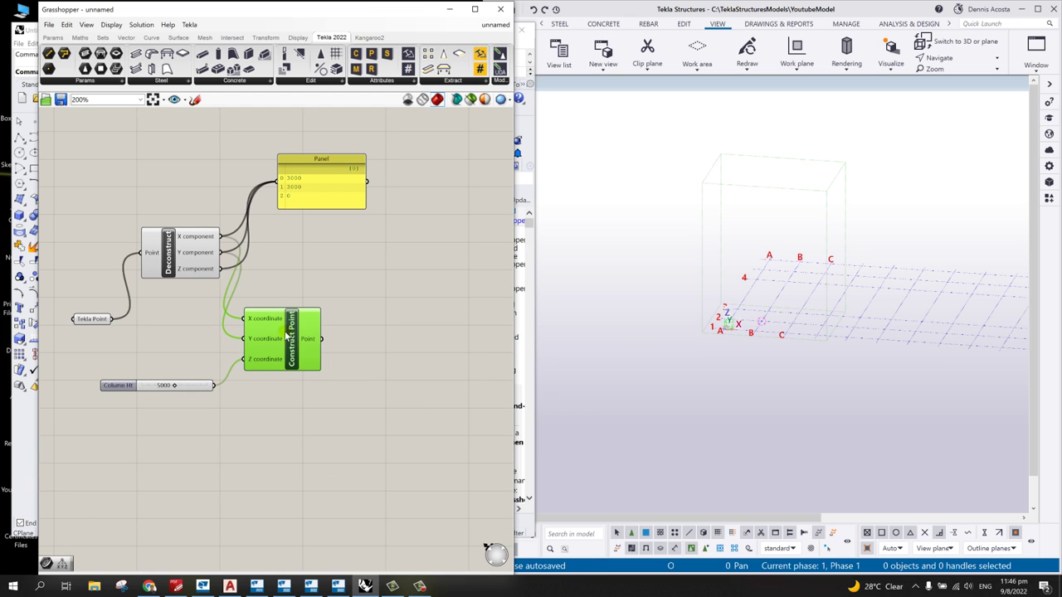
pyautogui.click(173, 265)
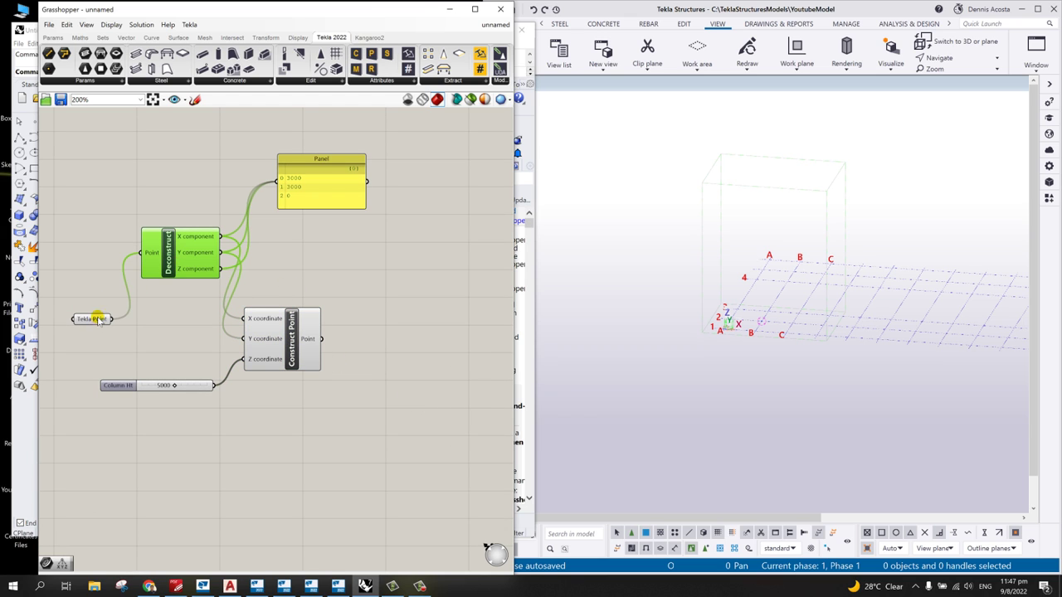
pyautogui.click(98, 319)
pyautogui.click(286, 345)
# Step: Add a two-point Line component with Tekla Point as its Start Point and the Construct Point output as its End Point
pyautogui.doubleClick(429, 278)
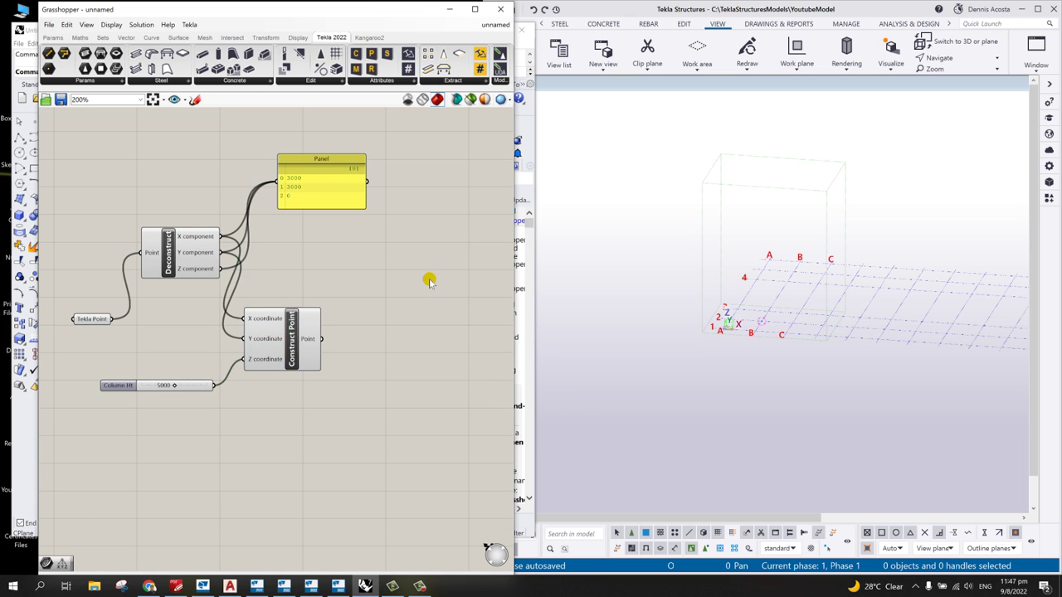
pyautogui.write('line')
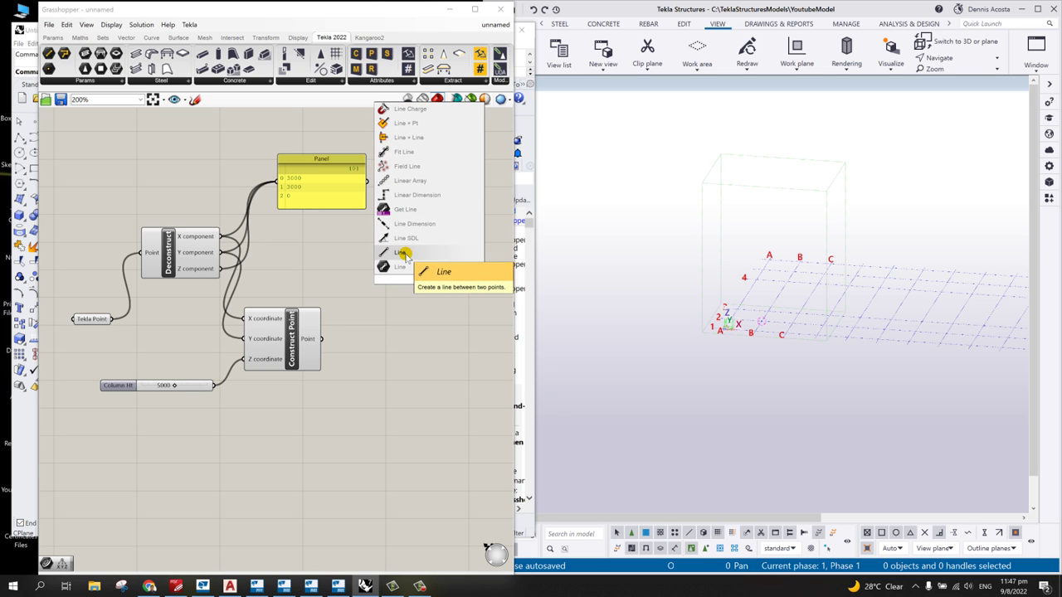
pyautogui.click(405, 254)
pyautogui.moveTo(441, 287); pyautogui.dragTo(434, 293)
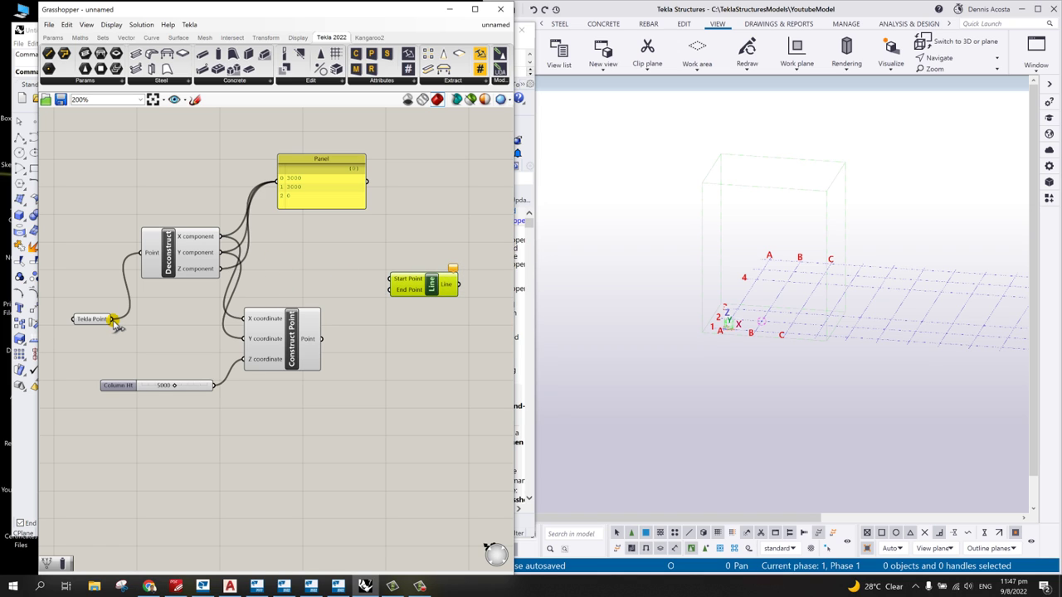
pyautogui.moveTo(114, 319); pyautogui.dragTo(390, 282)
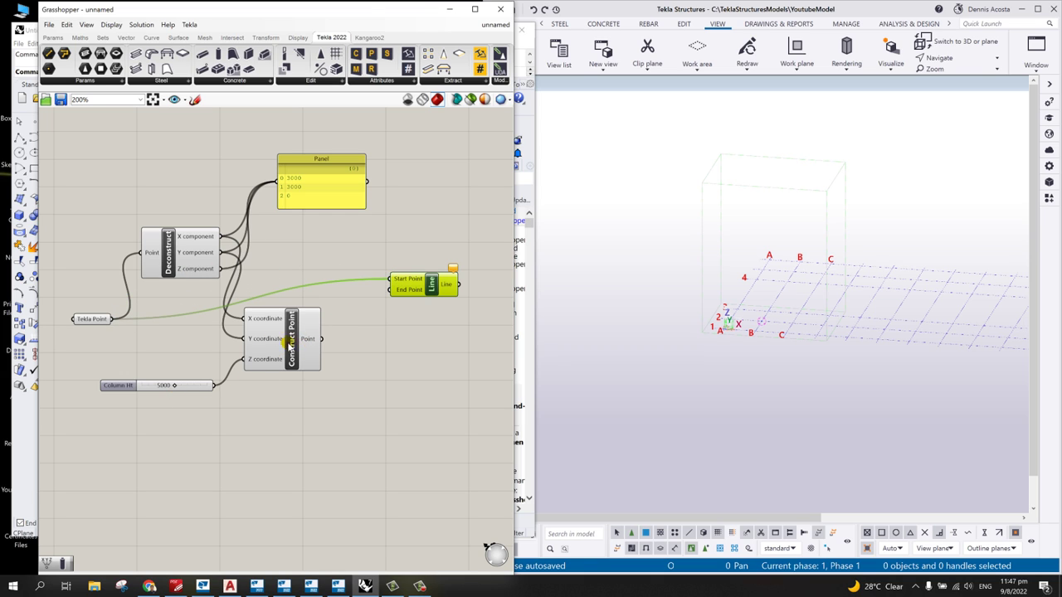
pyautogui.moveTo(323, 339); pyautogui.dragTo(391, 289)
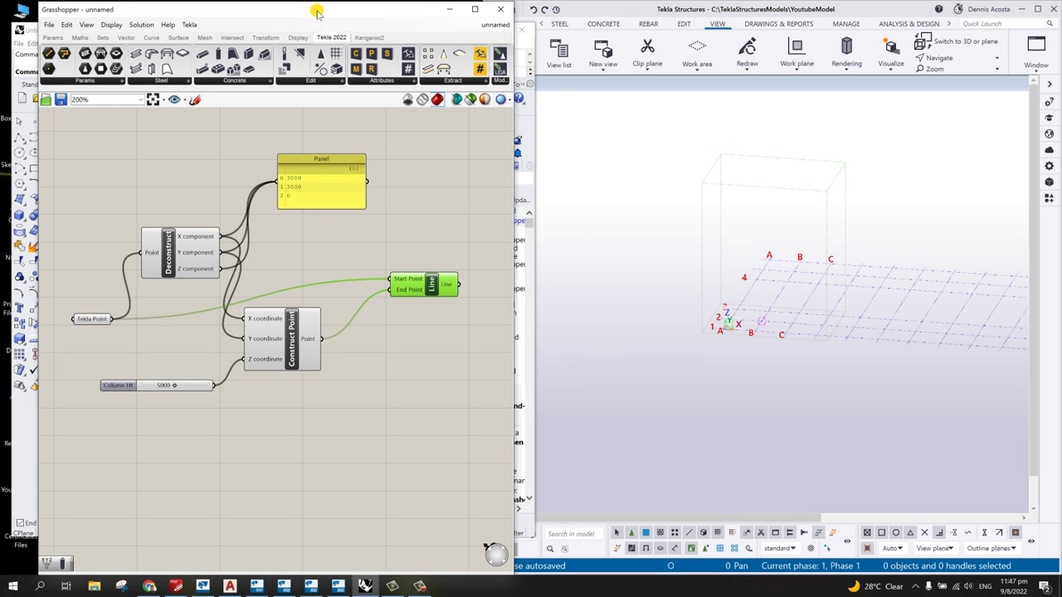
# Step: Uncover the Rhino viewport and examine the line preview between the Tekla point and the constructed point
pyautogui.moveTo(316, 12); pyautogui.dragTo(630, 12)
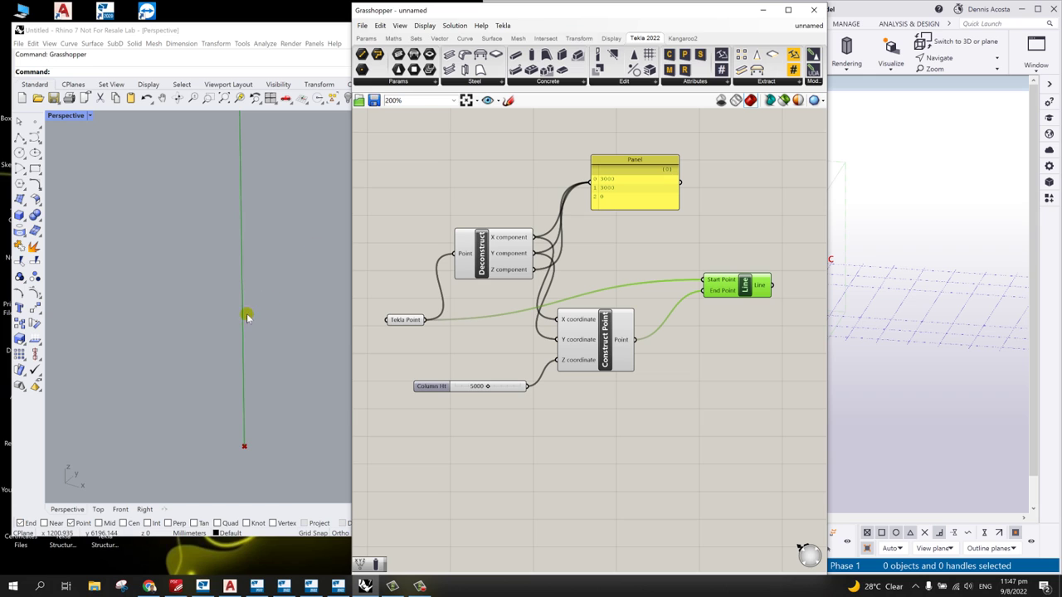
pyautogui.scroll(-3, 218, 361)
pyautogui.scroll(2, 216, 362)
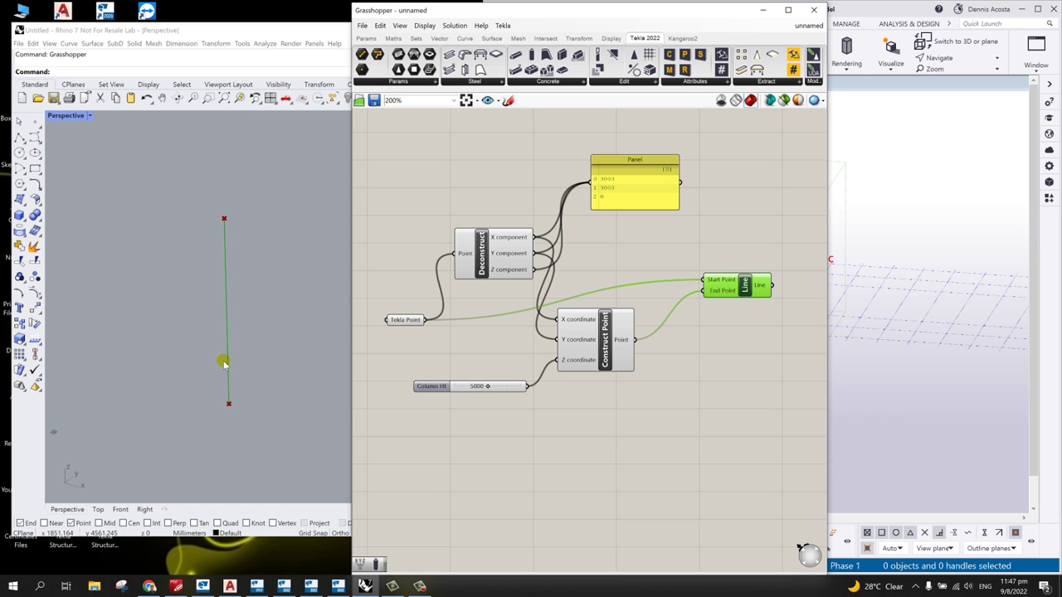
pyautogui.scroll(2, 227, 254)
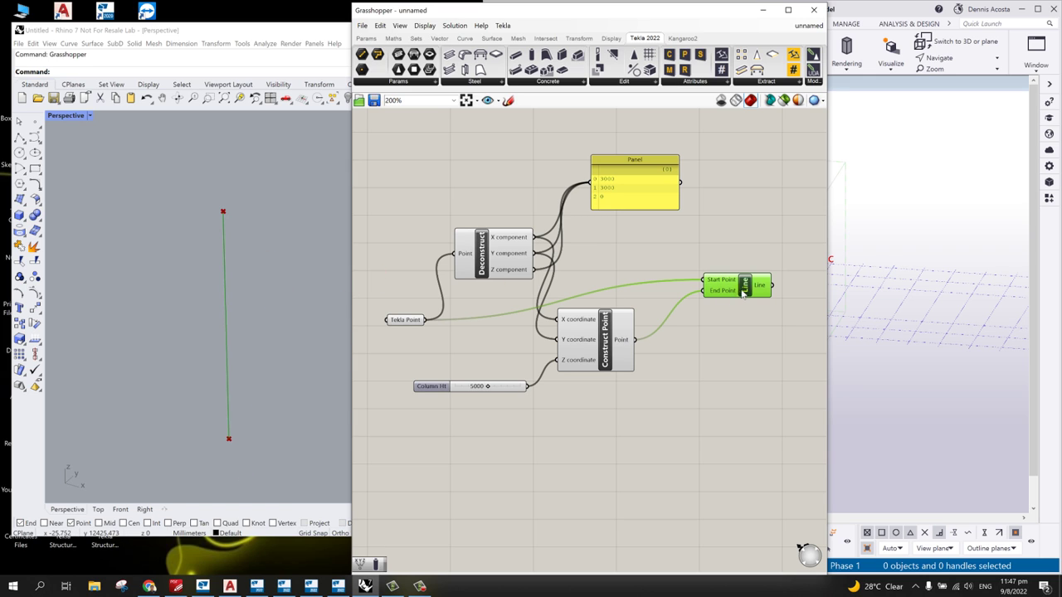
pyautogui.moveTo(742, 292); pyautogui.dragTo(744, 285)
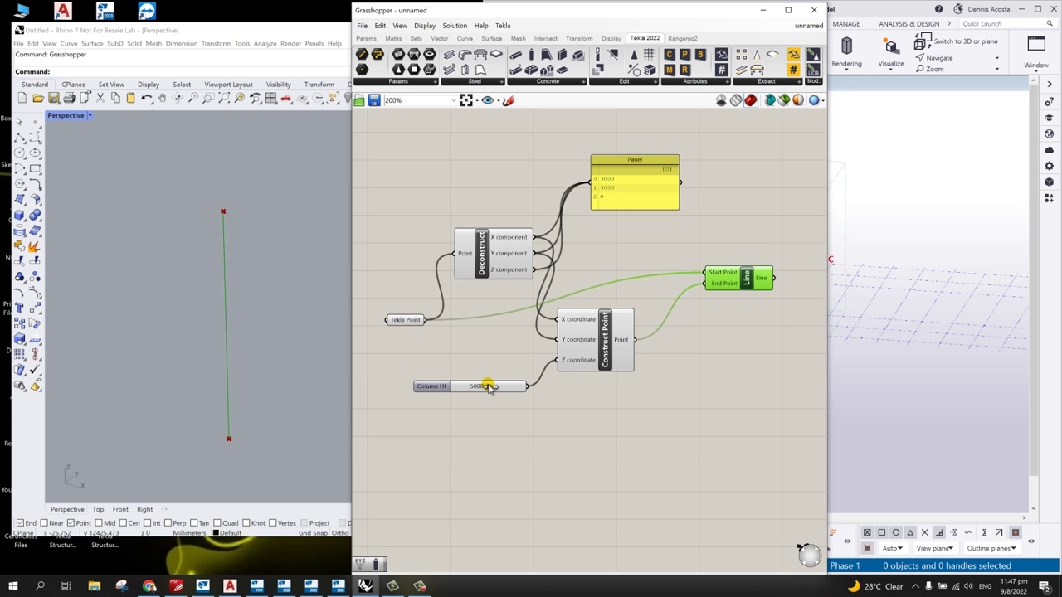
pyautogui.moveTo(483, 387)
pyautogui.mouseDown()
pyautogui.moveTo(451, 398)
pyautogui.moveTo(505, 391)
pyautogui.moveTo(489, 393)
pyautogui.mouseUp()
pyautogui.scroll(-3, 208, 325)
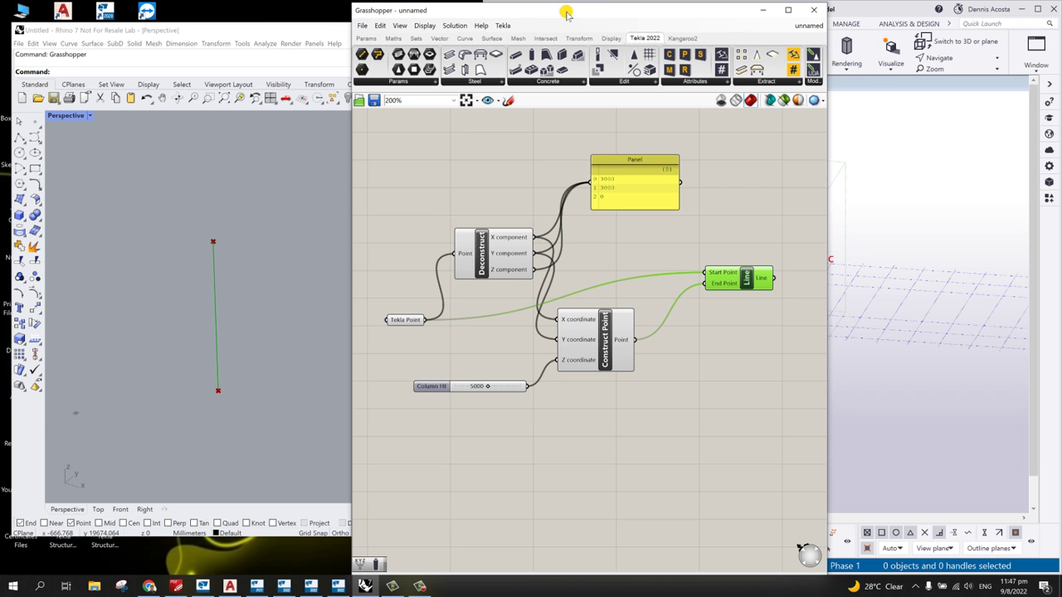
# Step: Move the Grasshopper window back over Rhino, clear of the Tekla model view
pyautogui.moveTo(566, 10); pyautogui.dragTo(520, 16)
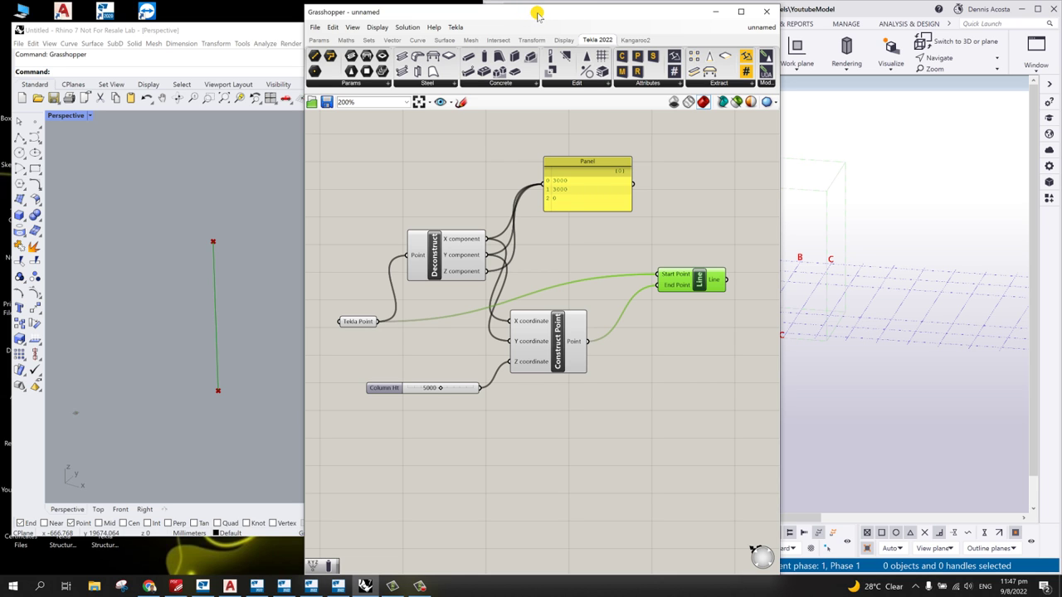
pyautogui.moveTo(538, 15); pyautogui.dragTo(287, 0)
pyautogui.moveTo(652, 15); pyautogui.dragTo(285, 8)
pyautogui.scroll(-4, 407, 339)
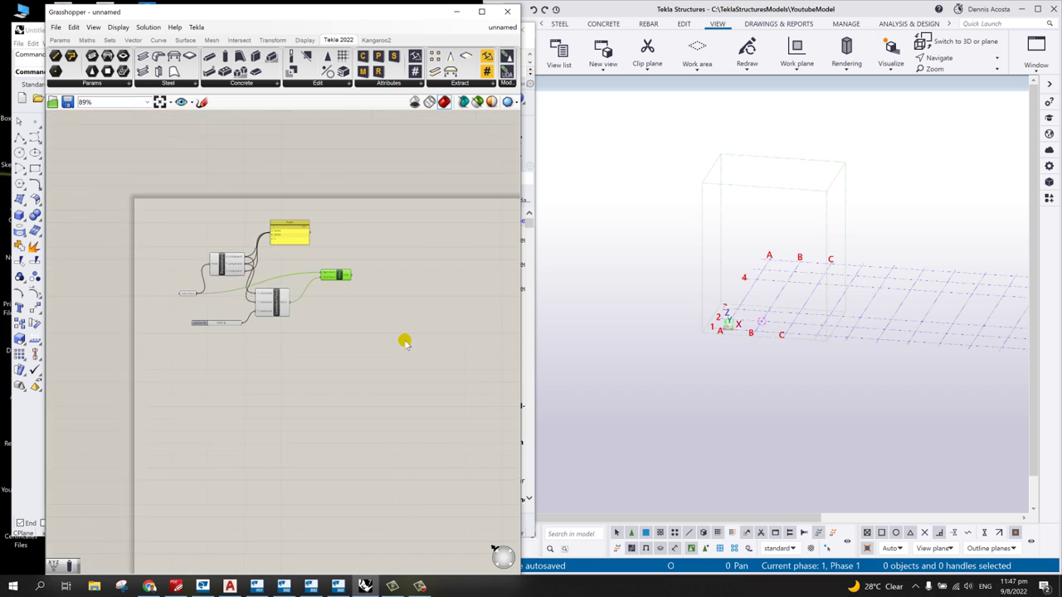
# Step: Add a Tekla steel Column component to the right of the Line component
pyautogui.scroll(3, 403, 339)
pyautogui.scroll(-4, 315, 284)
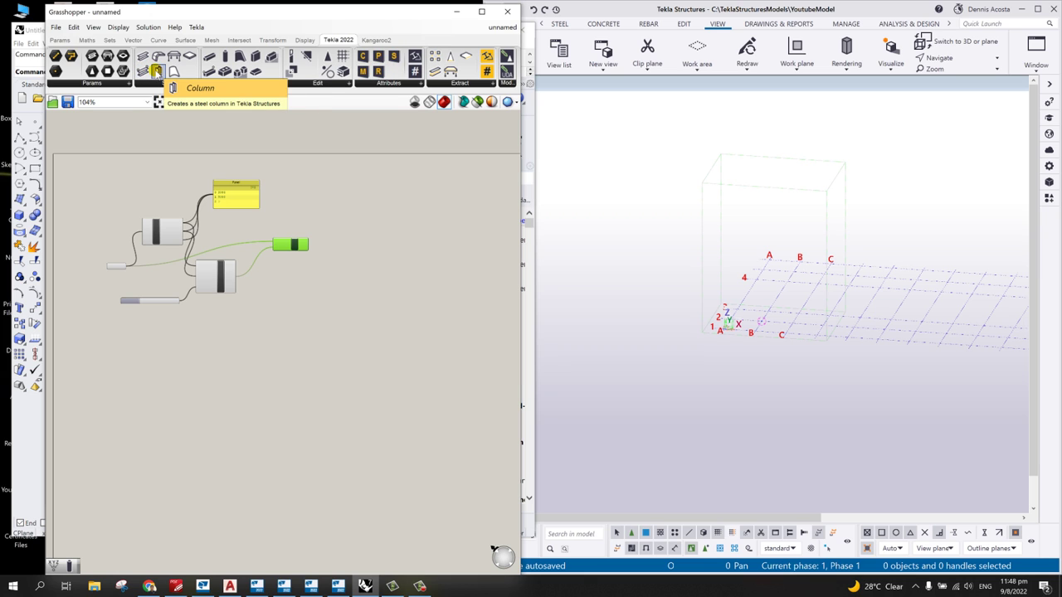
pyautogui.scroll(2, 295, 255)
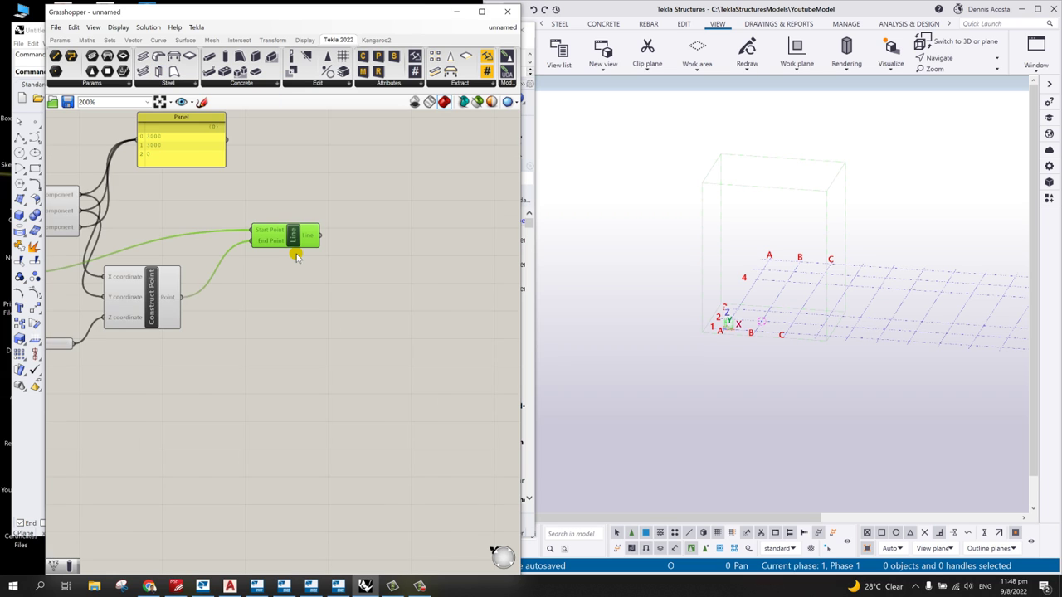
pyautogui.scroll(-2, 296, 256)
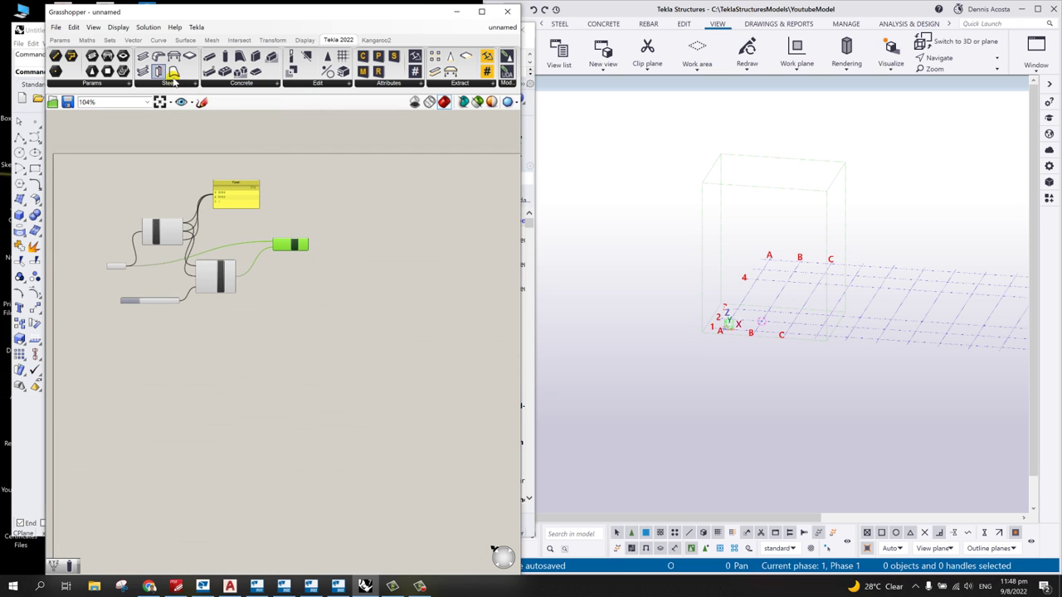
pyautogui.moveTo(410, 256); pyautogui.dragTo(373, 252)
pyautogui.scroll(8, 369, 278)
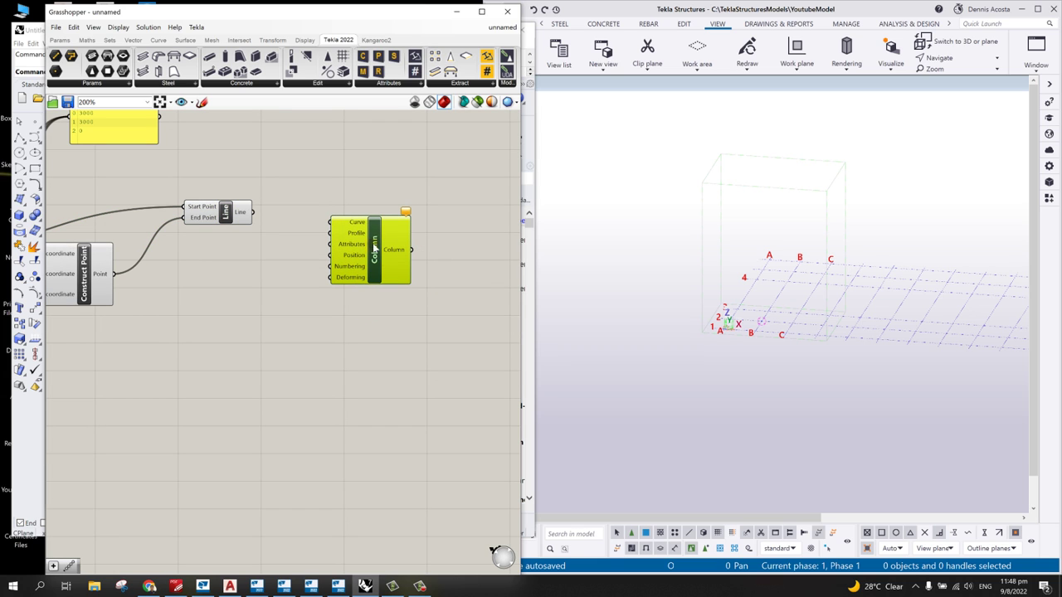
pyautogui.scroll(5, 277, 215)
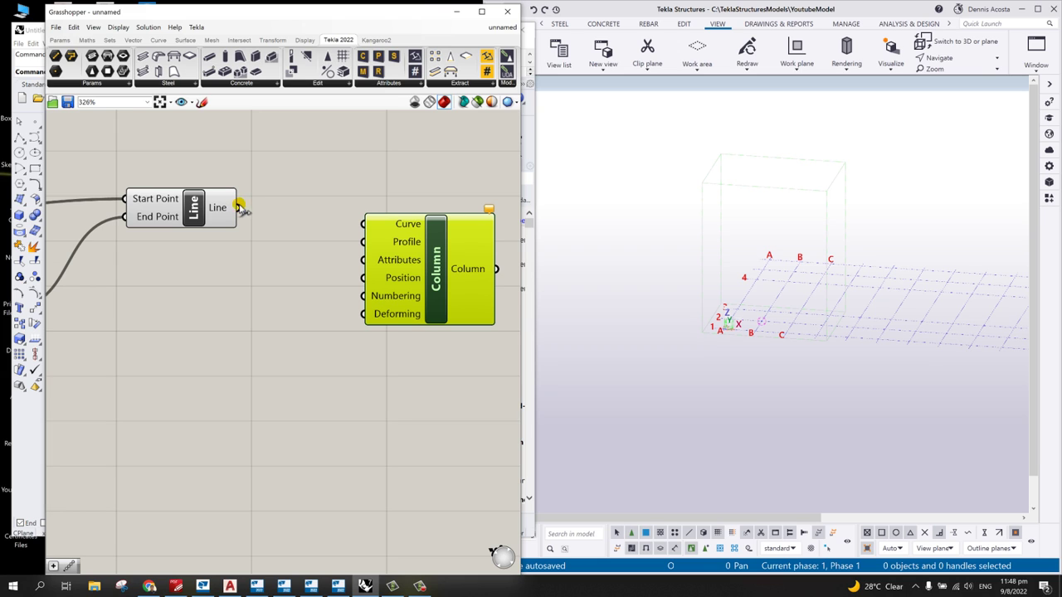
# Step: Connect the Line output to the Curve input of Column and place Column slightly below the Line component
pyautogui.moveTo(239, 208); pyautogui.dragTo(357, 226)
pyautogui.moveTo(437, 285); pyautogui.dragTo(413, 316)
pyautogui.scroll(3, 794, 333)
pyautogui.scroll(3, 767, 311)
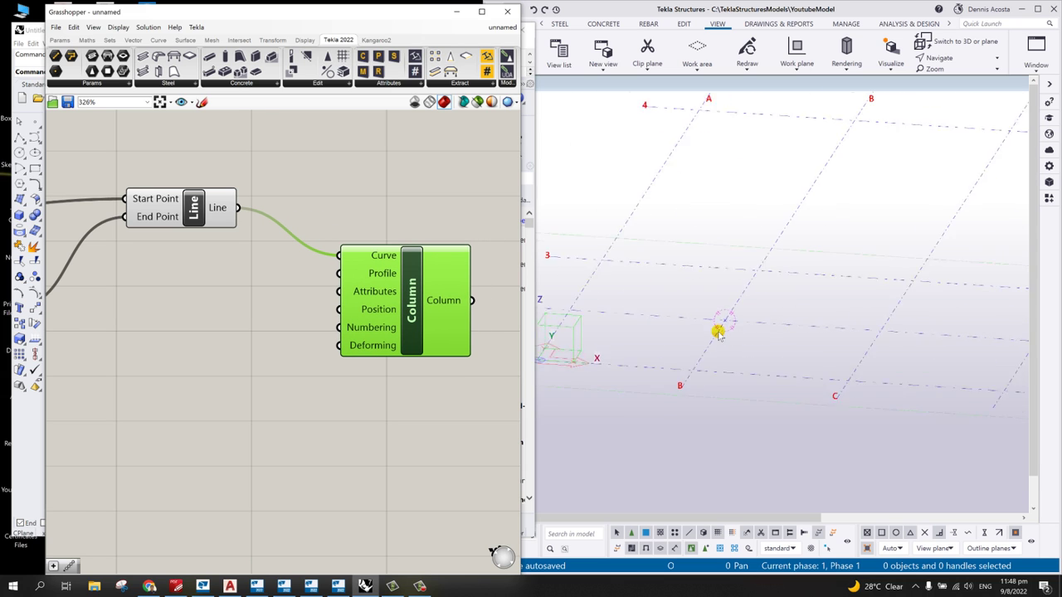
pyautogui.moveTo(420, 316); pyautogui.dragTo(413, 324)
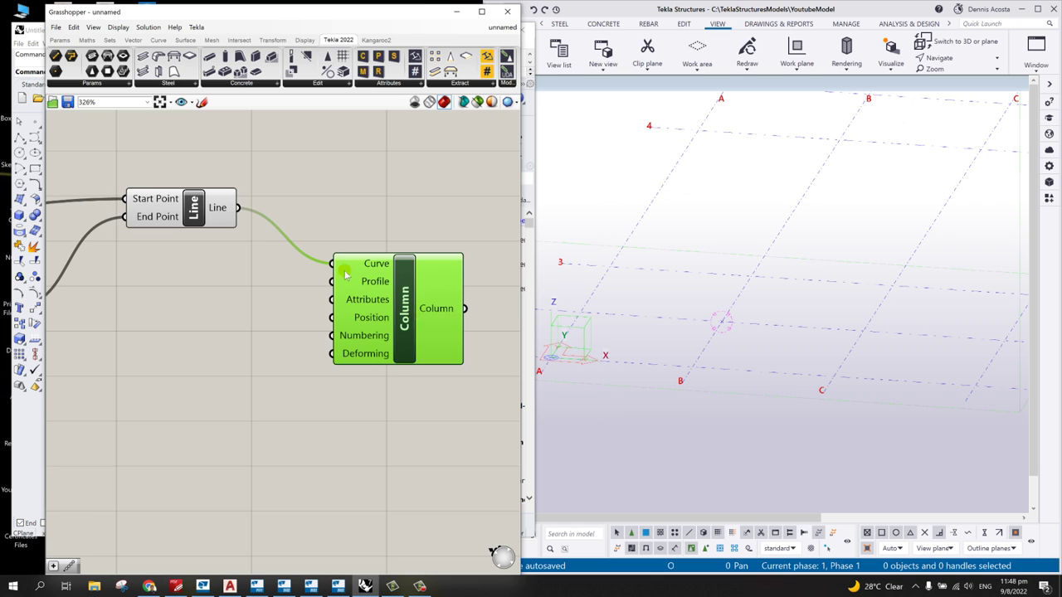
# Step: Add a Profile Catalog component between Construct Point and Column, below the Line component
pyautogui.scroll(-2, 346, 275)
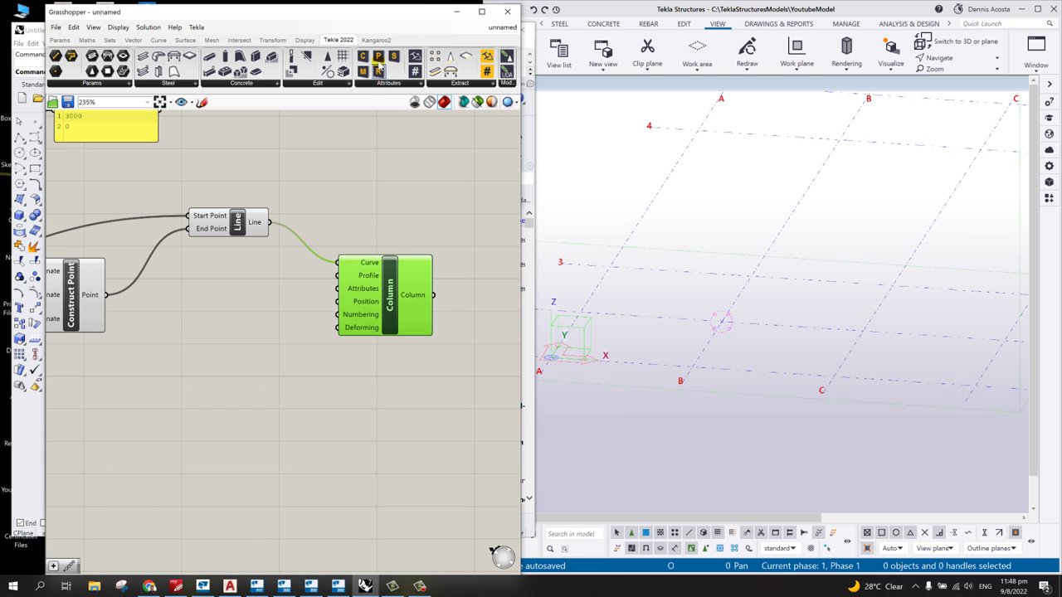
pyautogui.moveTo(378, 58); pyautogui.dragTo(248, 276)
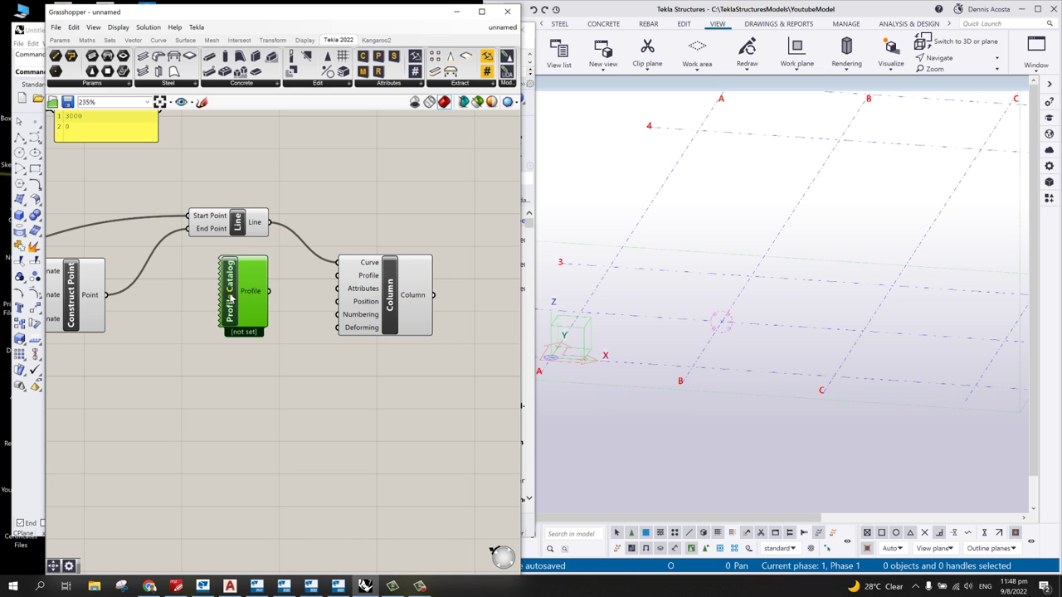
# Step: Set the Profile Catalog component to profile D1000 and connect its output to the Profile input of Column
pyautogui.doubleClick(243, 292)
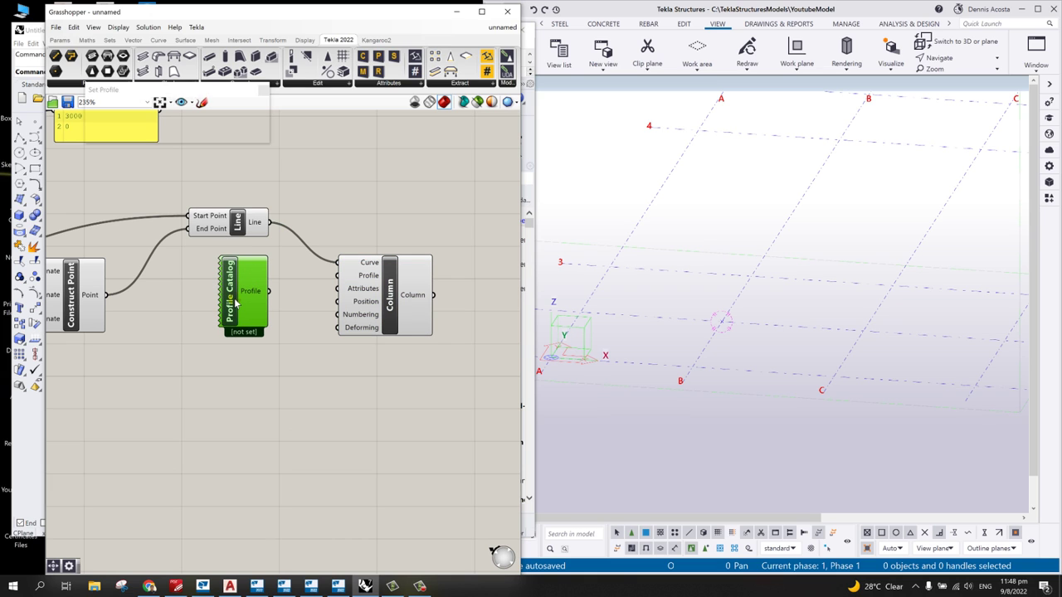
pyautogui.moveTo(170, 93); pyautogui.dragTo(278, 164)
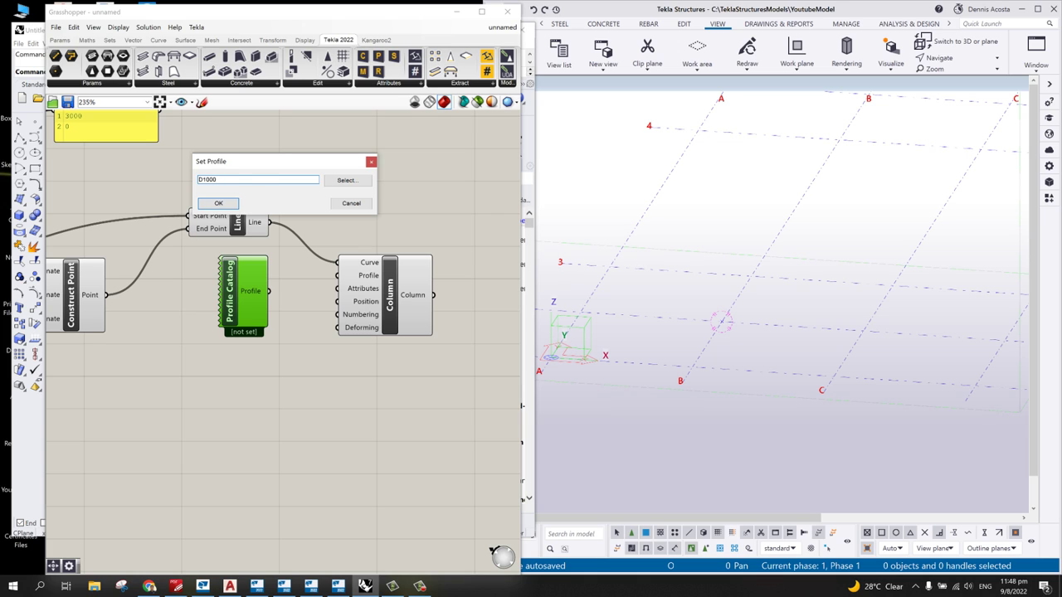
pyautogui.click(218, 203)
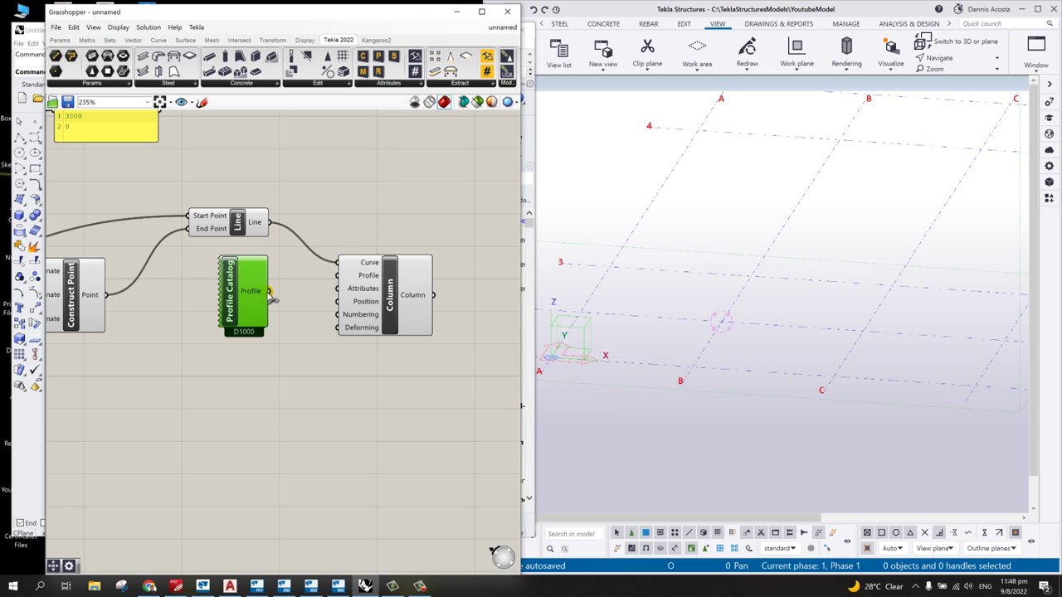
pyautogui.moveTo(270, 292); pyautogui.dragTo(332, 275)
# Step: Examine the generated column in the Tekla model view and review its profile and material properties
pyautogui.scroll(-2, 722, 246)
pyautogui.scroll(3, 719, 232)
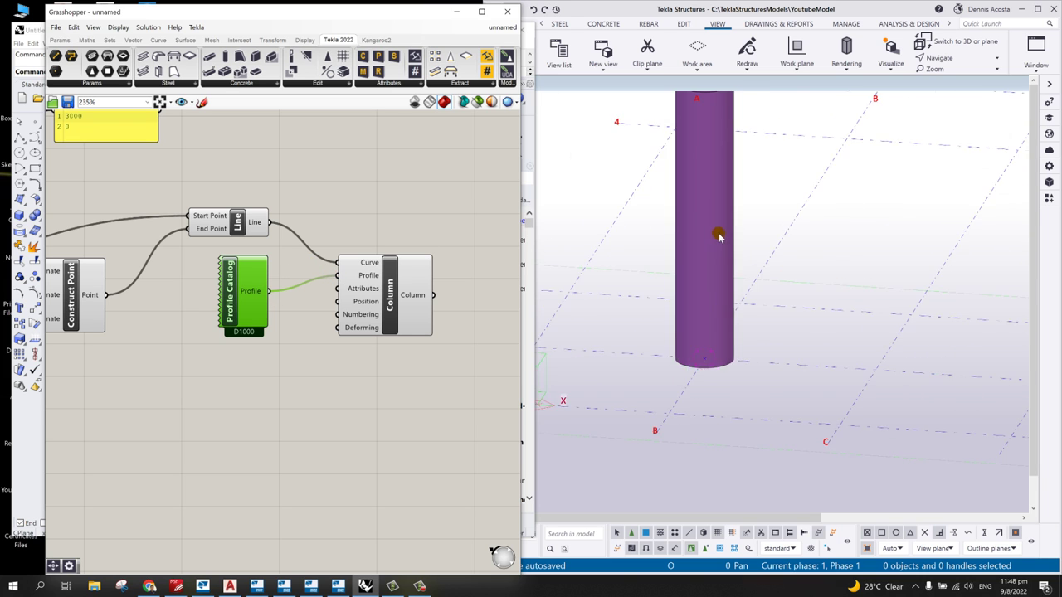
pyautogui.scroll(-1, 710, 234)
pyautogui.click(707, 237)
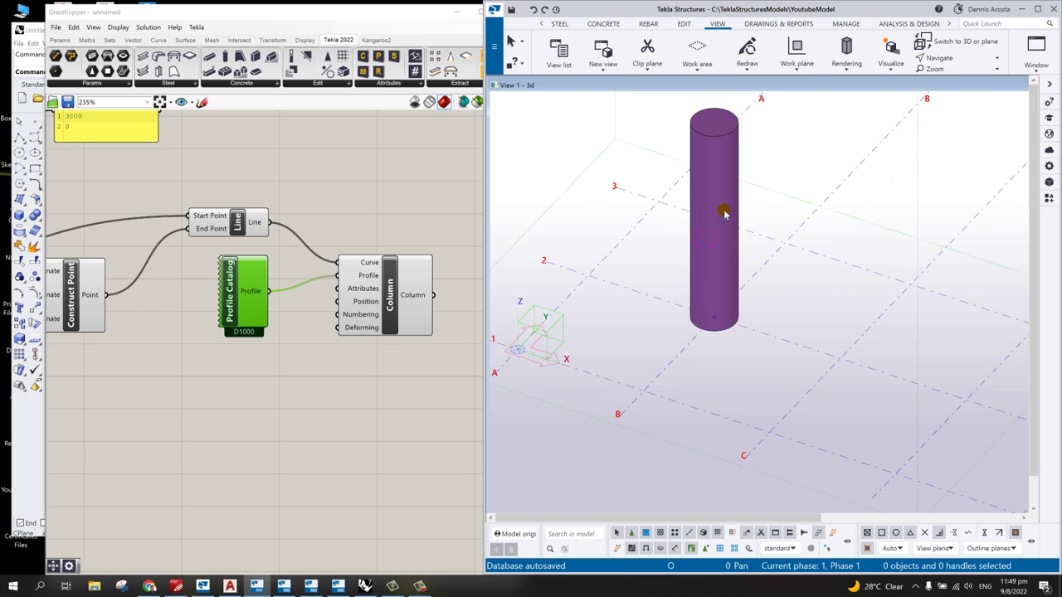
pyautogui.scroll(1, 714, 191)
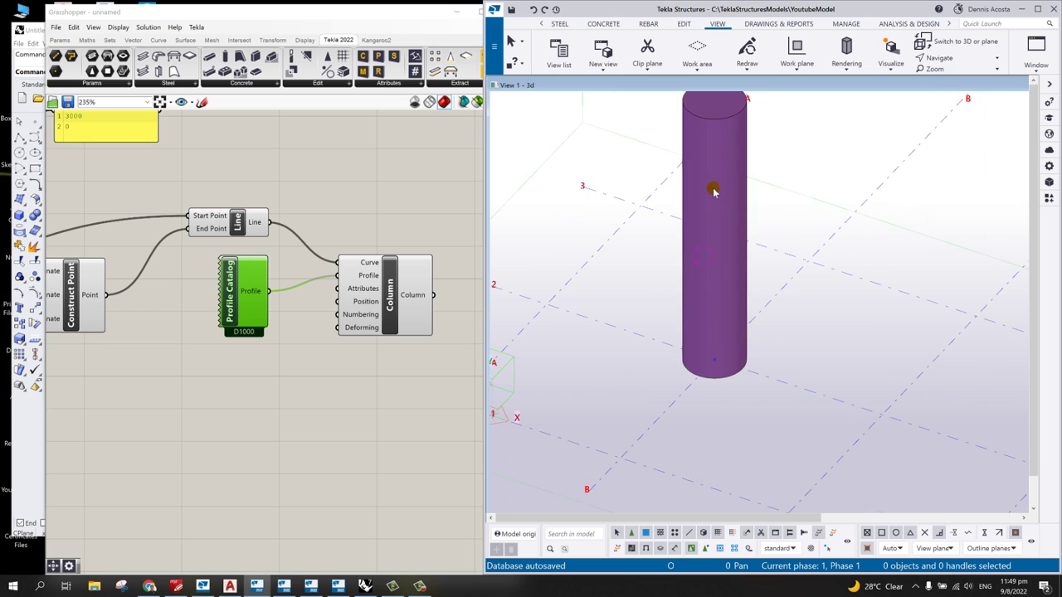
pyautogui.click(731, 146)
pyautogui.scroll(-1, 752, 204)
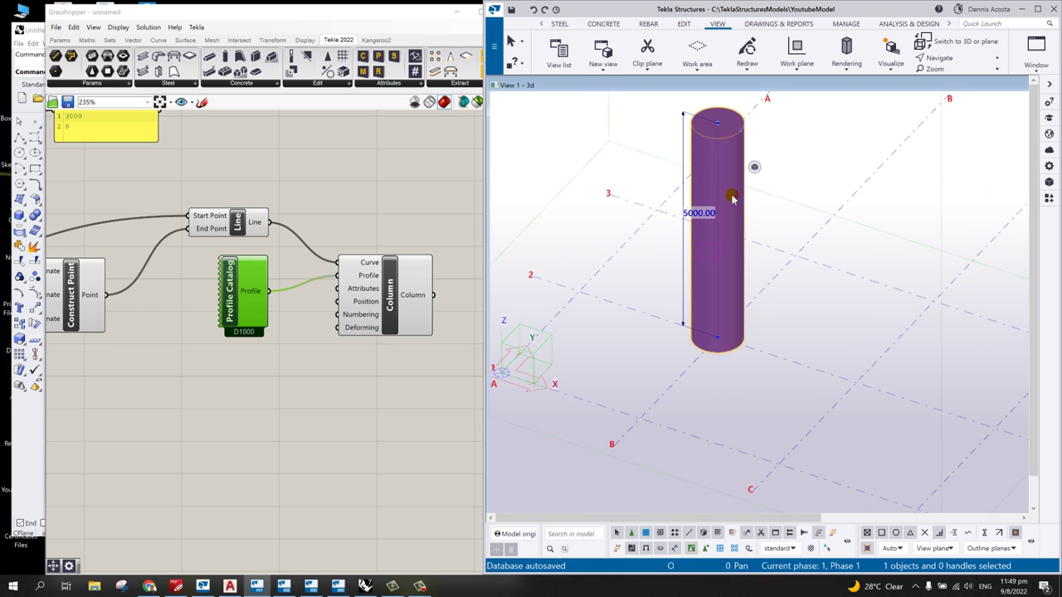
pyautogui.doubleClick(732, 158)
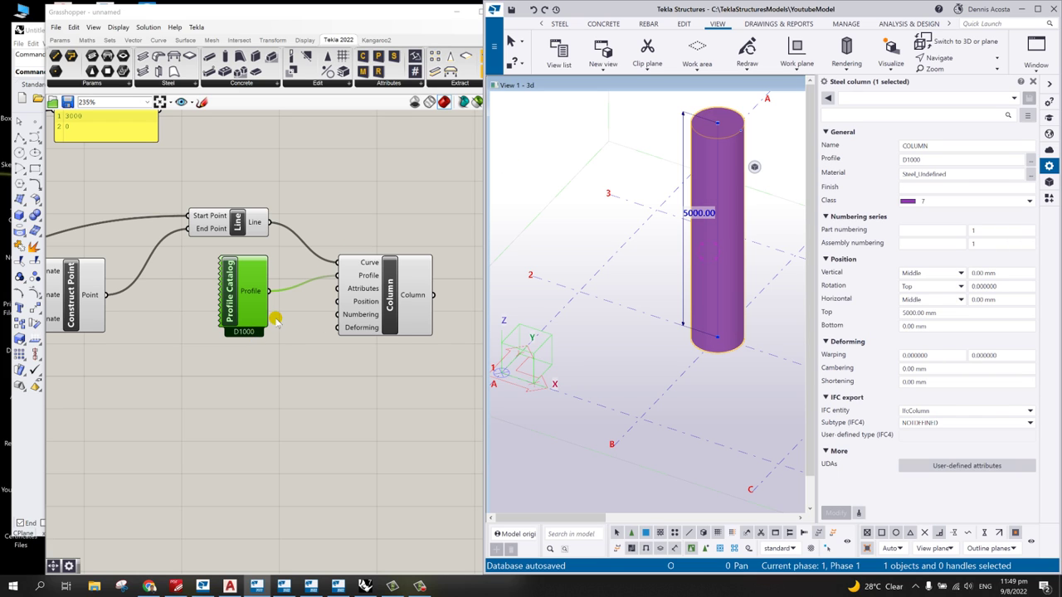
pyautogui.click(941, 174)
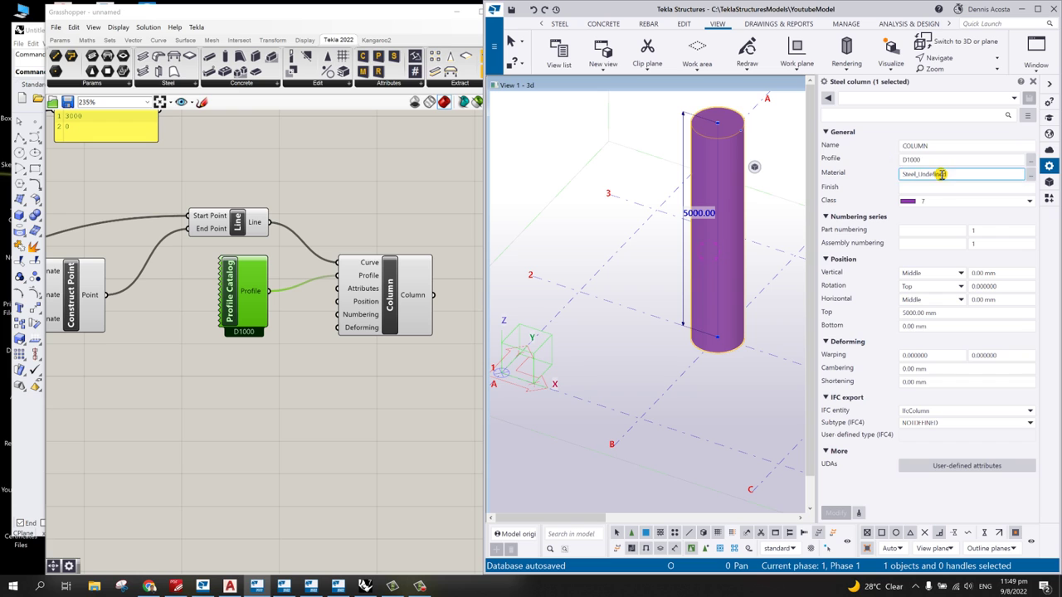
pyautogui.click(1033, 81)
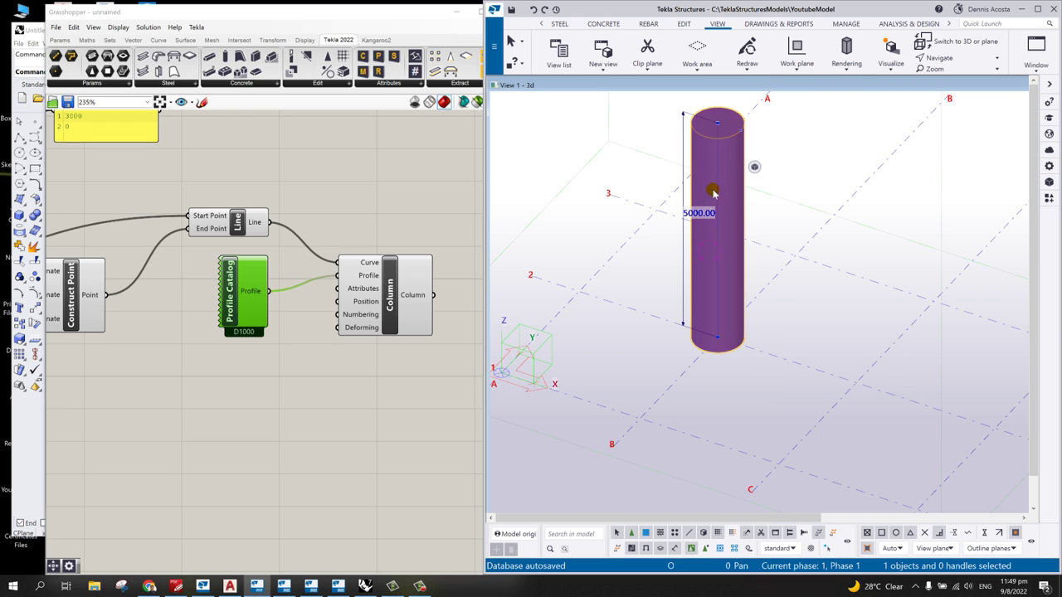
# Step: Delete the steel Column component from the Grasshopper canvas
pyautogui.click(365, 278)
pyautogui.click(381, 282)
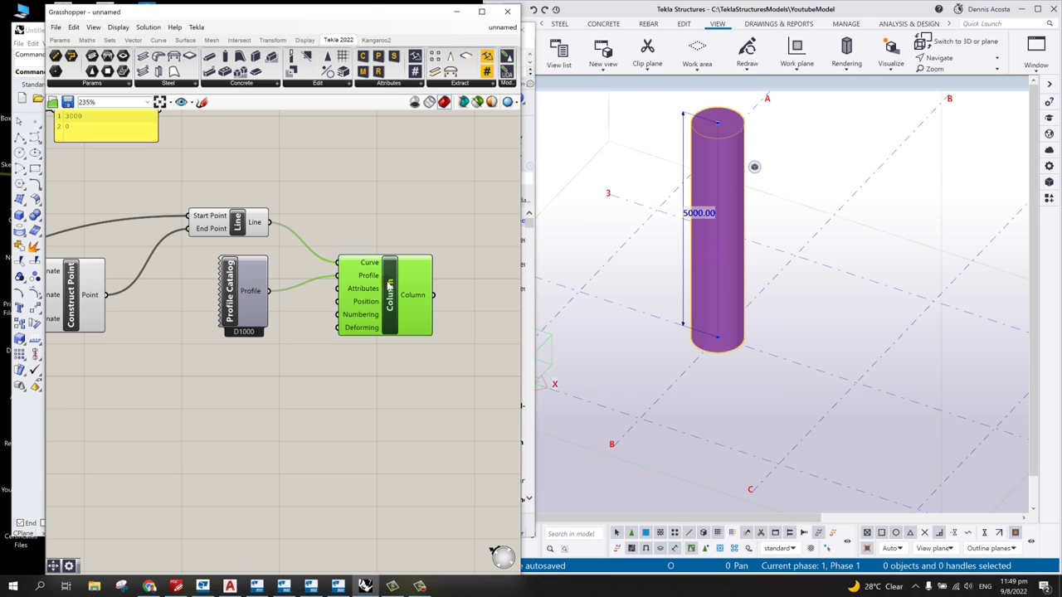
pyautogui.press('Delete')
pyautogui.click(728, 203)
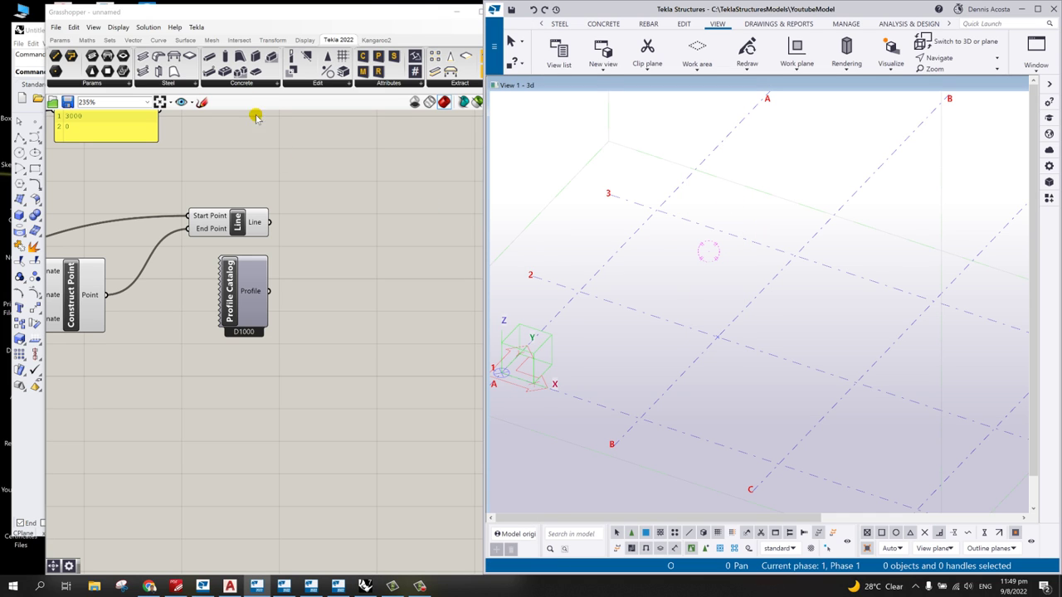
# Step: Add a concrete Column component and connect Line to its Curve input and Profile Catalog to its Profile input
pyautogui.click(229, 58)
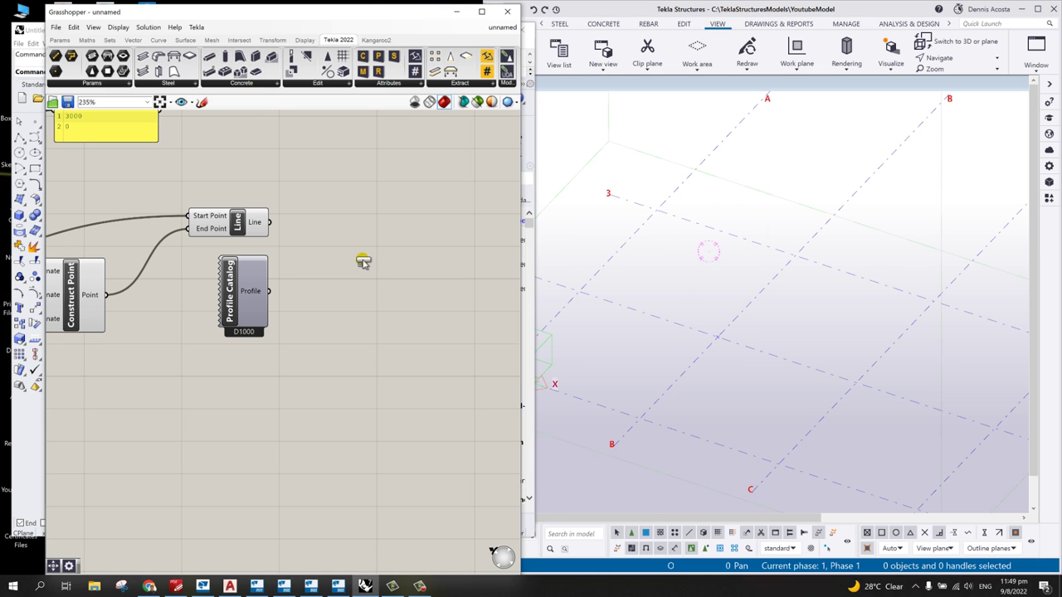
pyautogui.moveTo(402, 278); pyautogui.dragTo(401, 282)
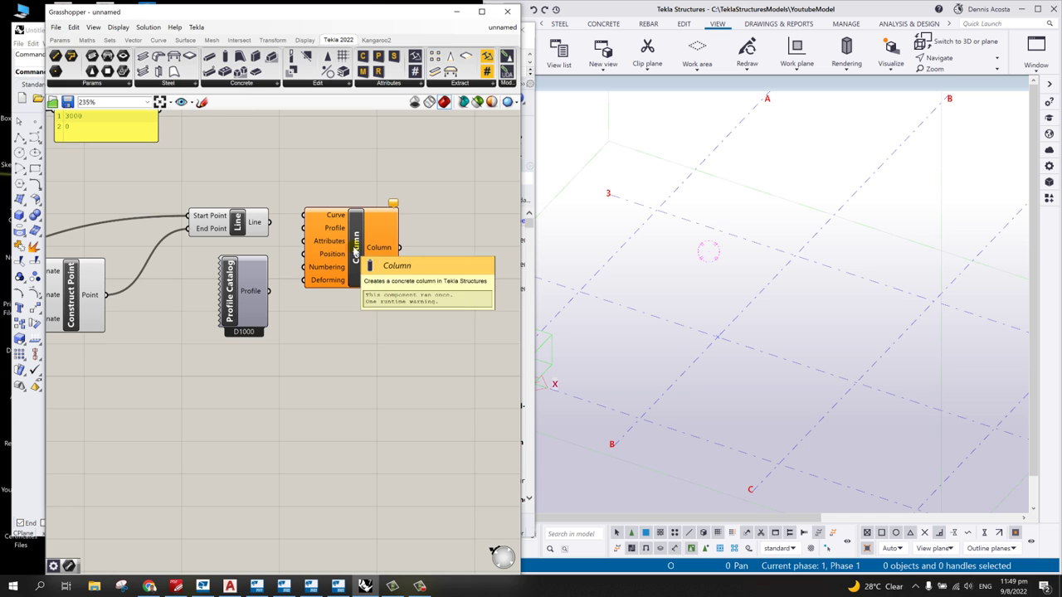
pyautogui.moveTo(269, 222); pyautogui.dragTo(355, 263)
pyautogui.moveTo(269, 290); pyautogui.dragTo(355, 276)
pyautogui.moveTo(405, 306); pyautogui.dragTo(400, 304)
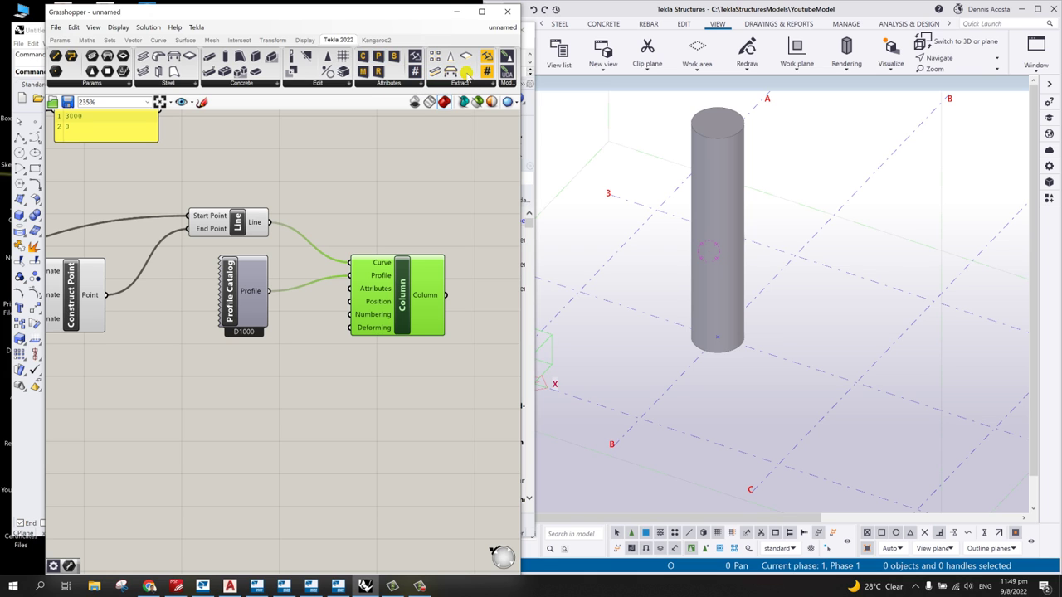
# Step: Add a Part Attributes component below Profile Catalog and connect it to the Attributes input of Column
pyautogui.click(336, 172)
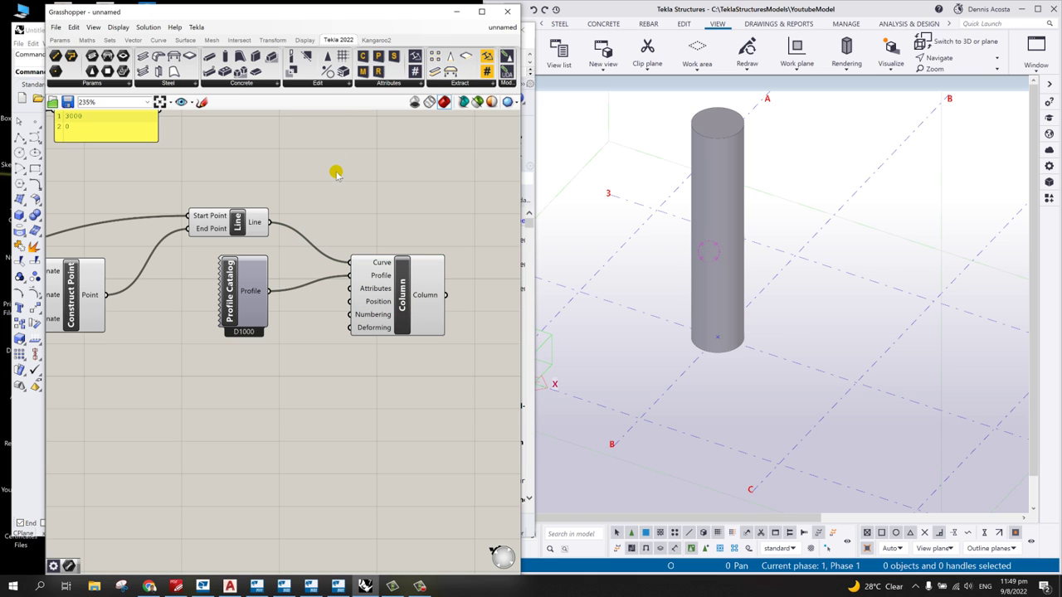
pyautogui.doubleClick(335, 172)
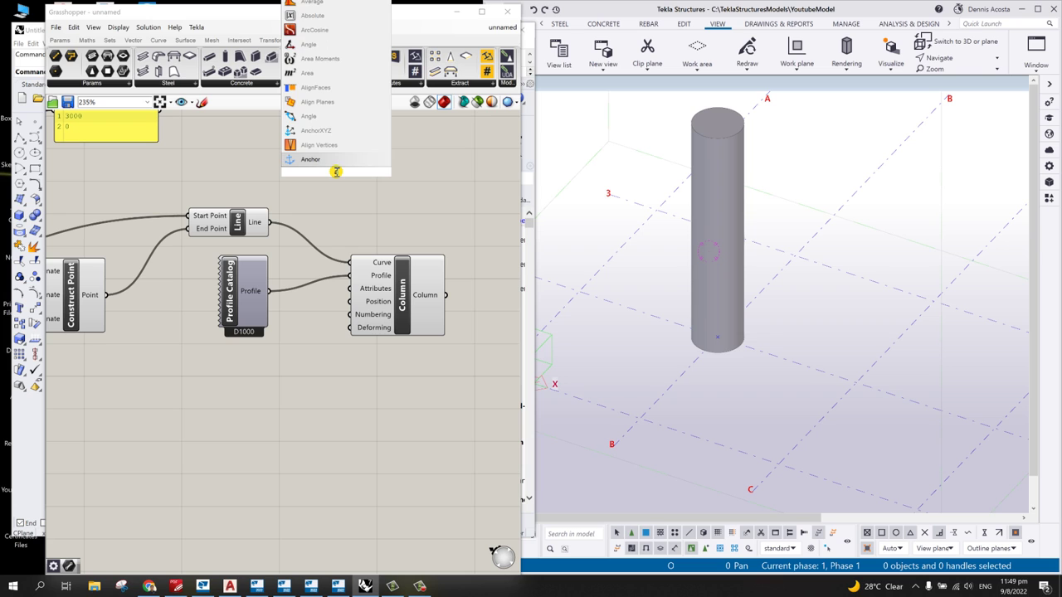
pyautogui.write('attr')
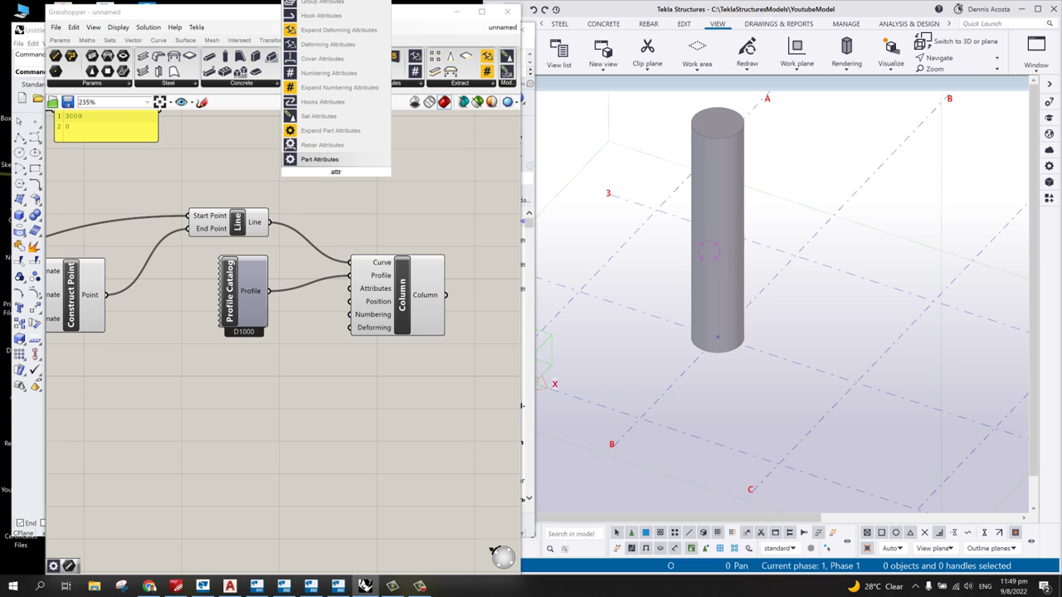
pyautogui.click(320, 159)
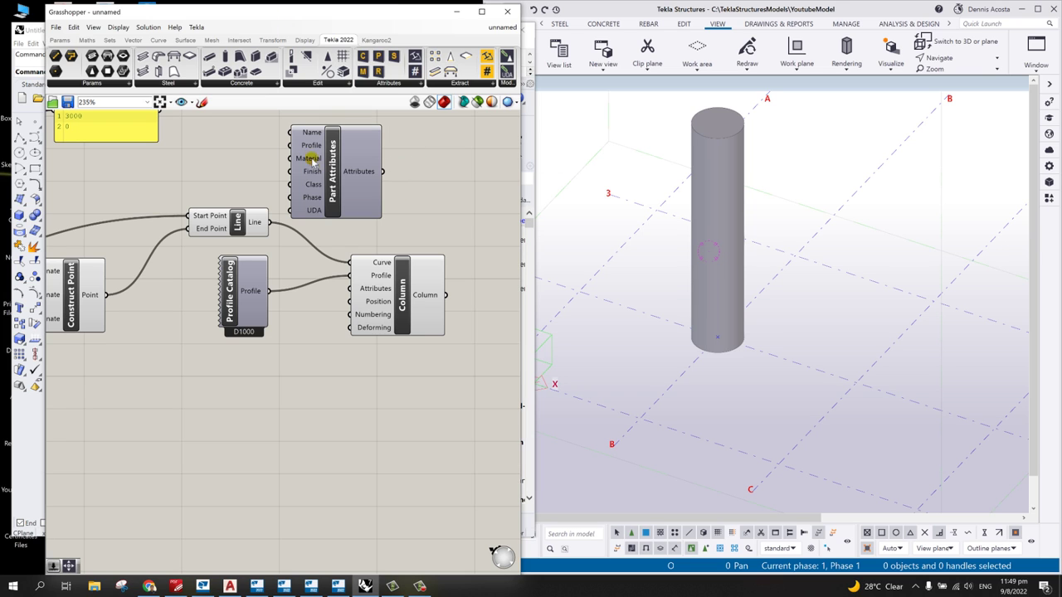
pyautogui.moveTo(334, 164); pyautogui.dragTo(350, 288)
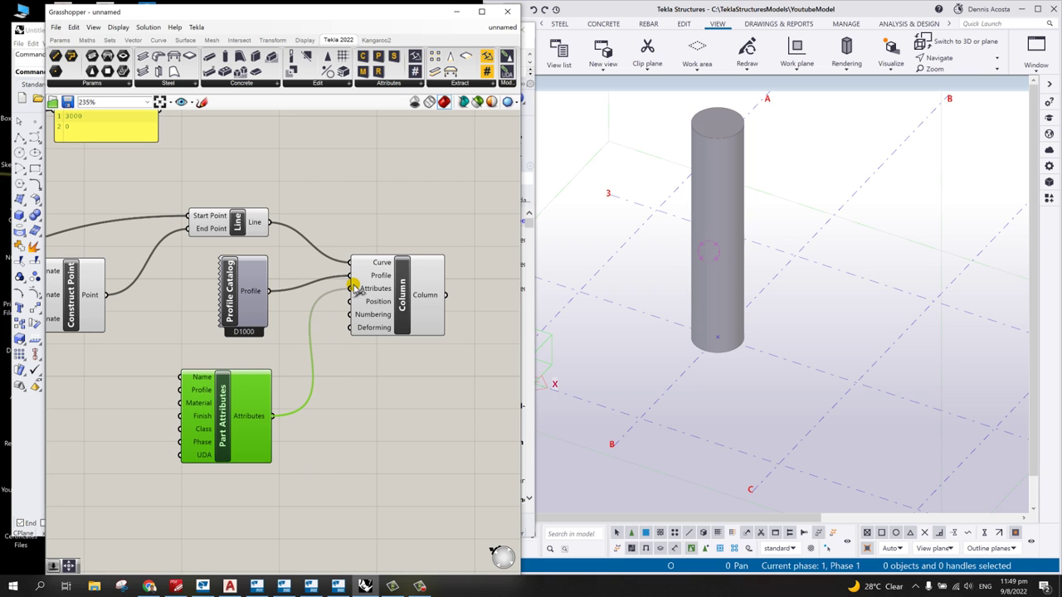
pyautogui.moveTo(235, 412); pyautogui.dragTo(232, 411)
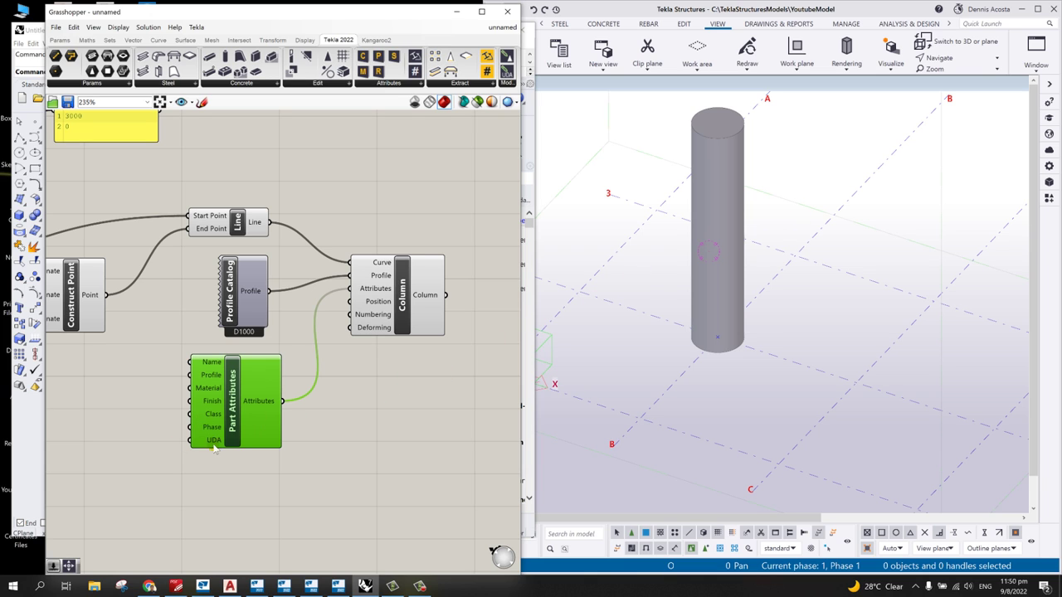
# Step: Add a number slider with the value 14 to the left of Part Attributes
pyautogui.click(134, 424)
pyautogui.doubleClick(124, 423)
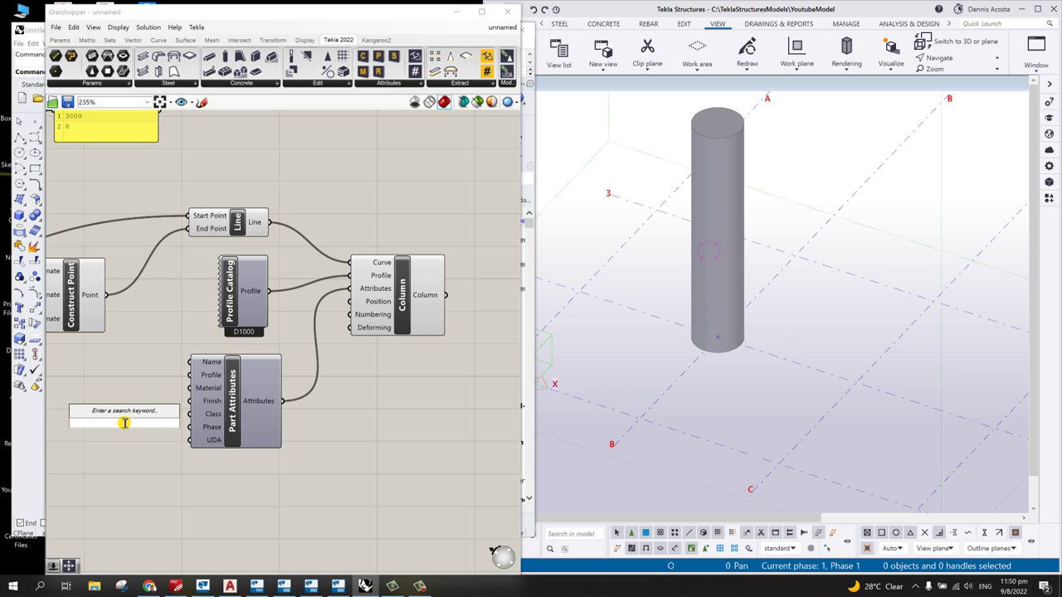
pyautogui.write('14')
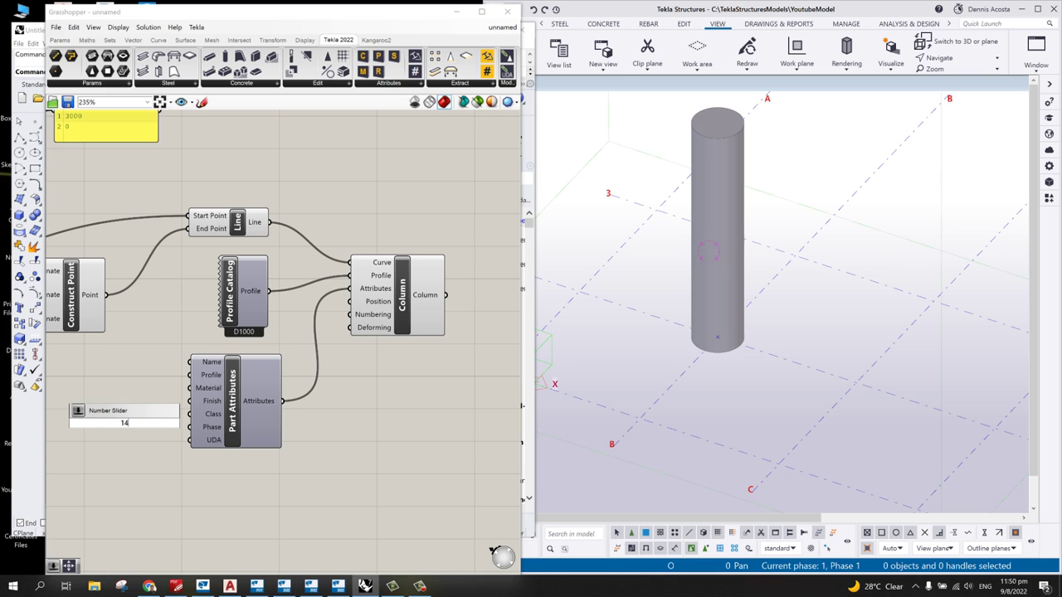
pyautogui.press('Return')
# Step: Shift Part Attributes to the right, connect the number slider to its Class input and set the slider to 38
pyautogui.moveTo(229, 405); pyautogui.dragTo(259, 404)
pyautogui.moveTo(187, 422); pyautogui.dragTo(220, 412)
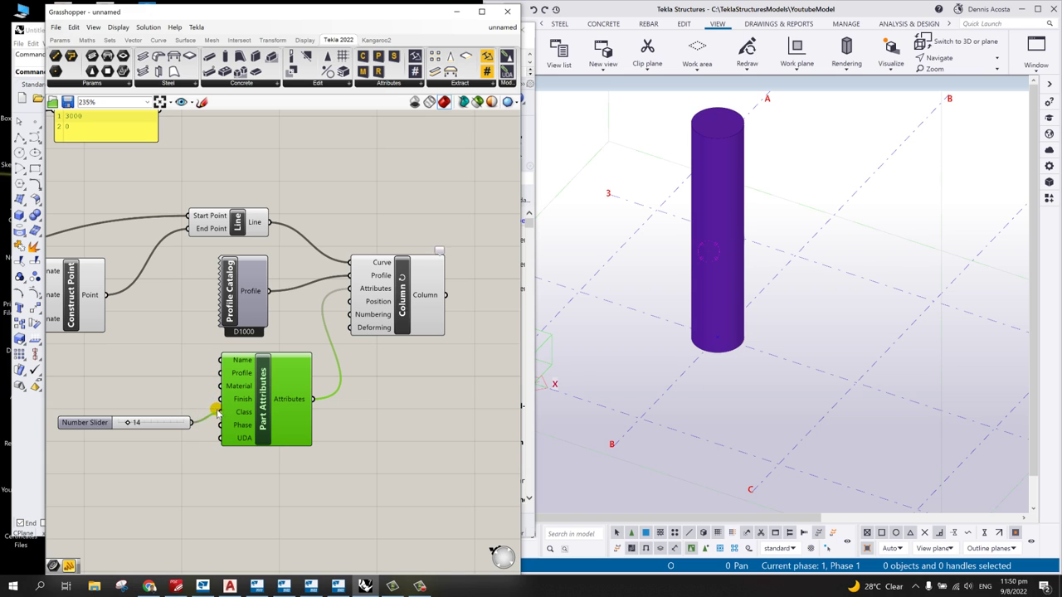
pyautogui.moveTo(130, 423)
pyautogui.mouseDown()
pyautogui.moveTo(170, 420)
pyautogui.moveTo(146, 422)
pyautogui.mouseUp()
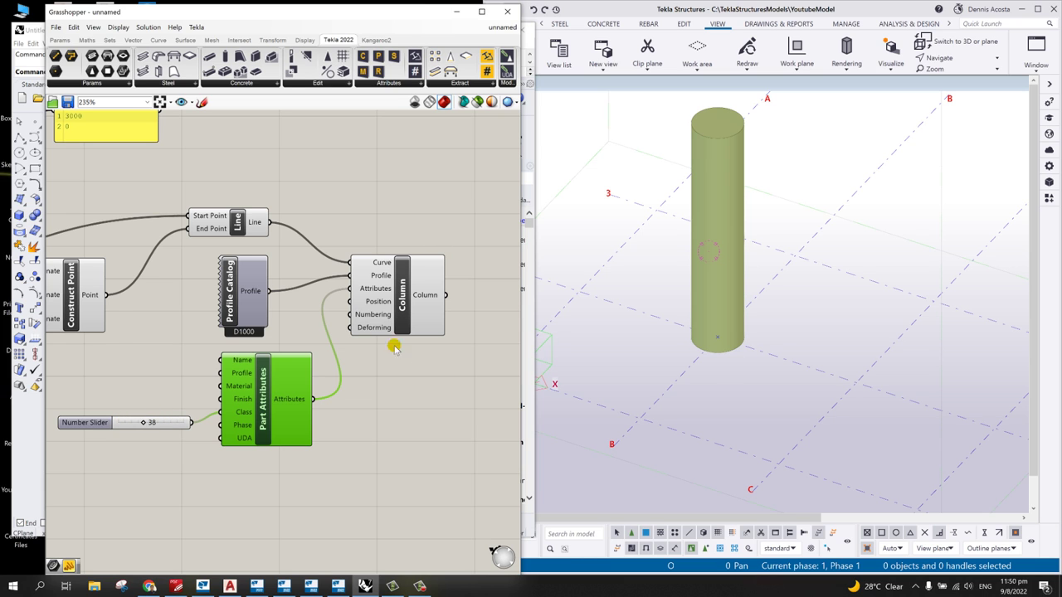
# Step: Examine the whole Grasshopper definition and the resulting concrete column in the Tekla 3D view
pyautogui.scroll(-3, 415, 370)
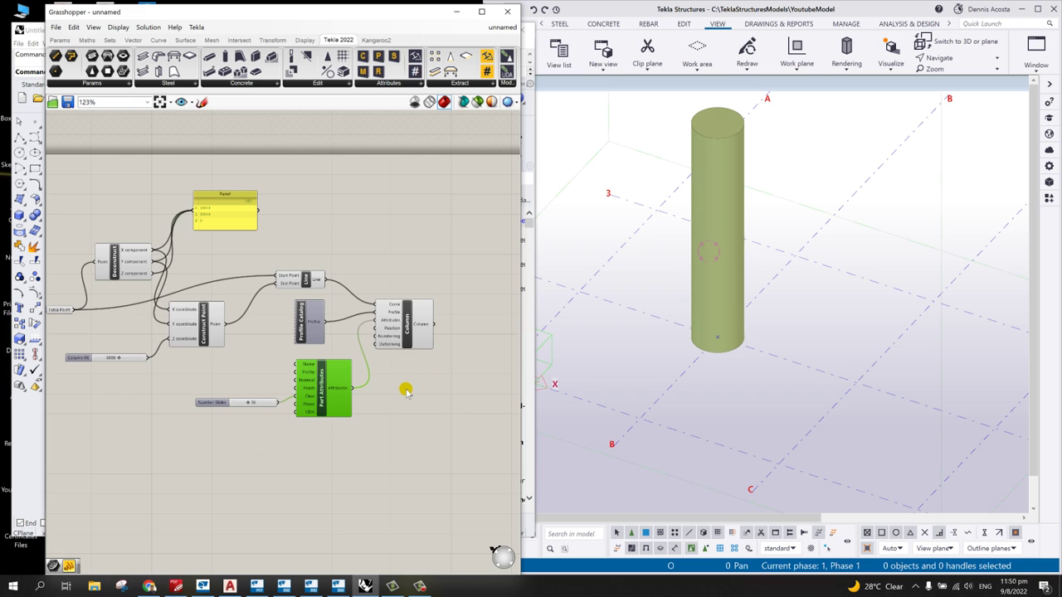
pyautogui.scroll(-2, 408, 391)
pyautogui.scroll(3, 743, 266)
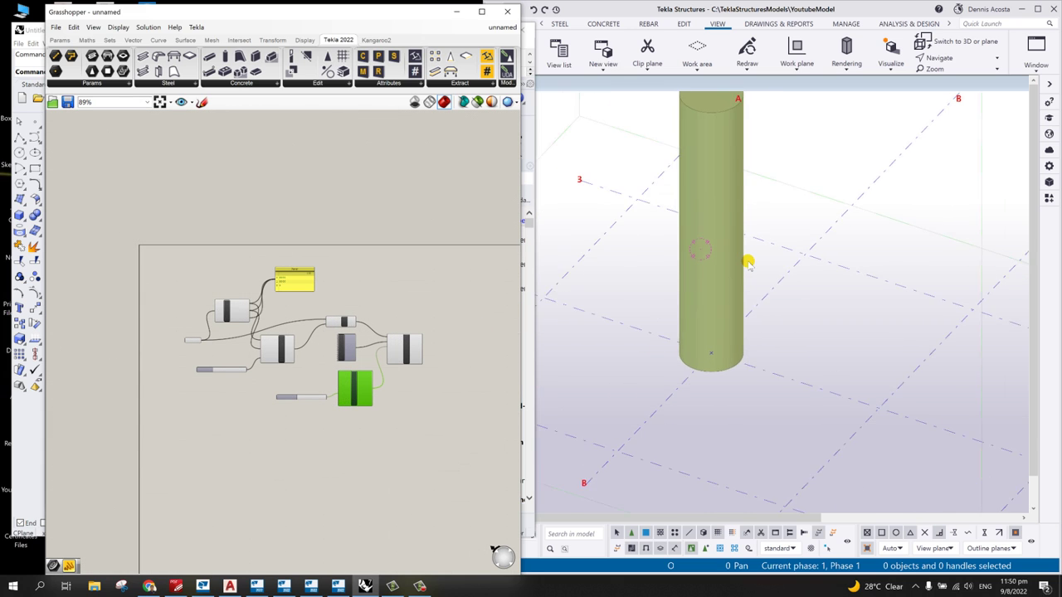
pyautogui.scroll(-3, 729, 261)
pyautogui.scroll(2, 720, 238)
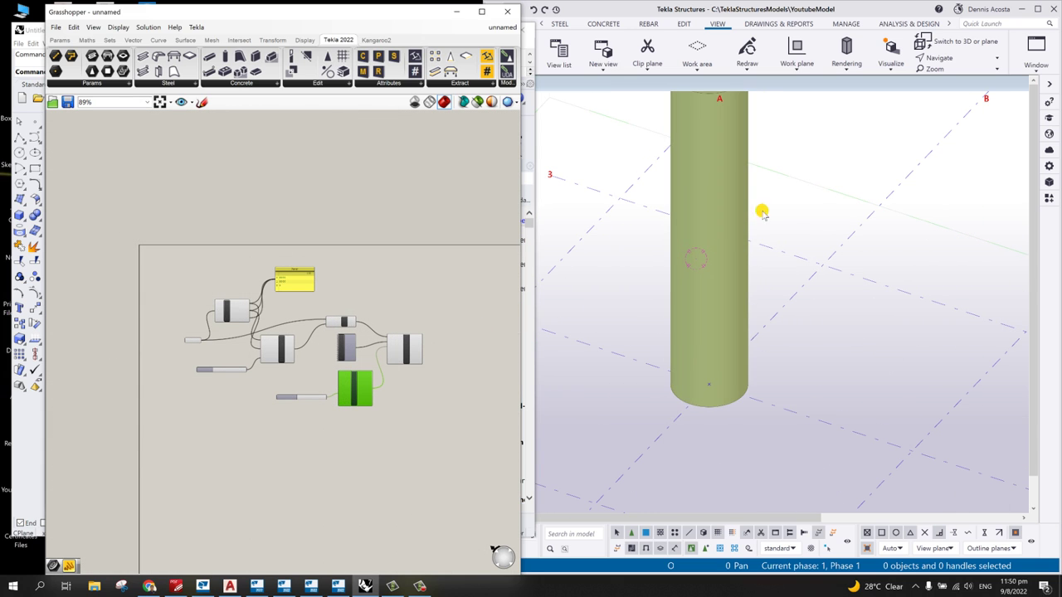
pyautogui.rightClick(761, 213)
pyautogui.click(792, 218)
pyautogui.scroll(1, 758, 221)
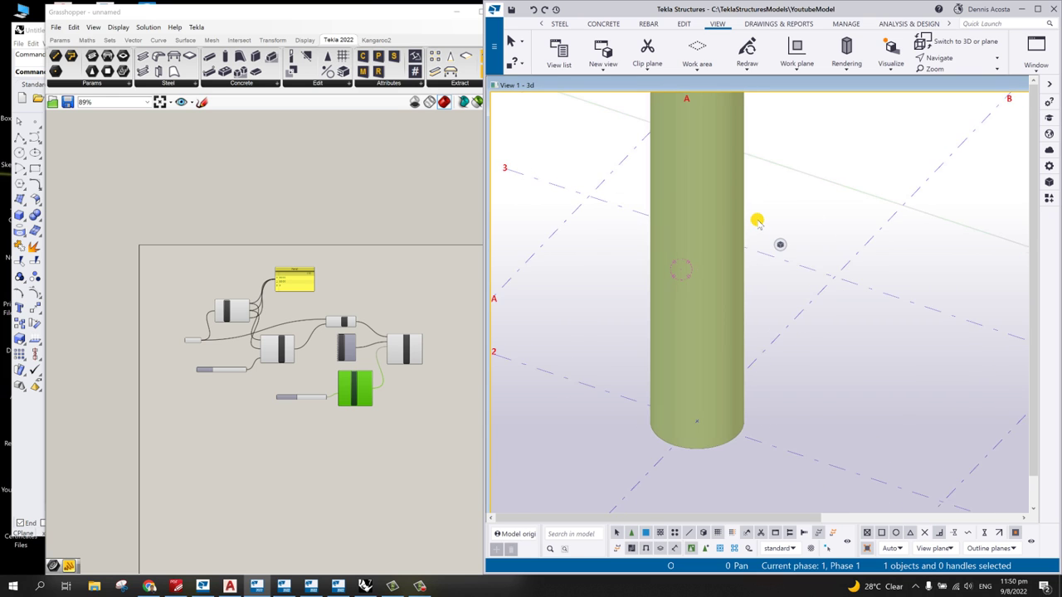
pyautogui.scroll(-2, 758, 216)
pyautogui.scroll(1, 789, 241)
pyautogui.scroll(1, 749, 247)
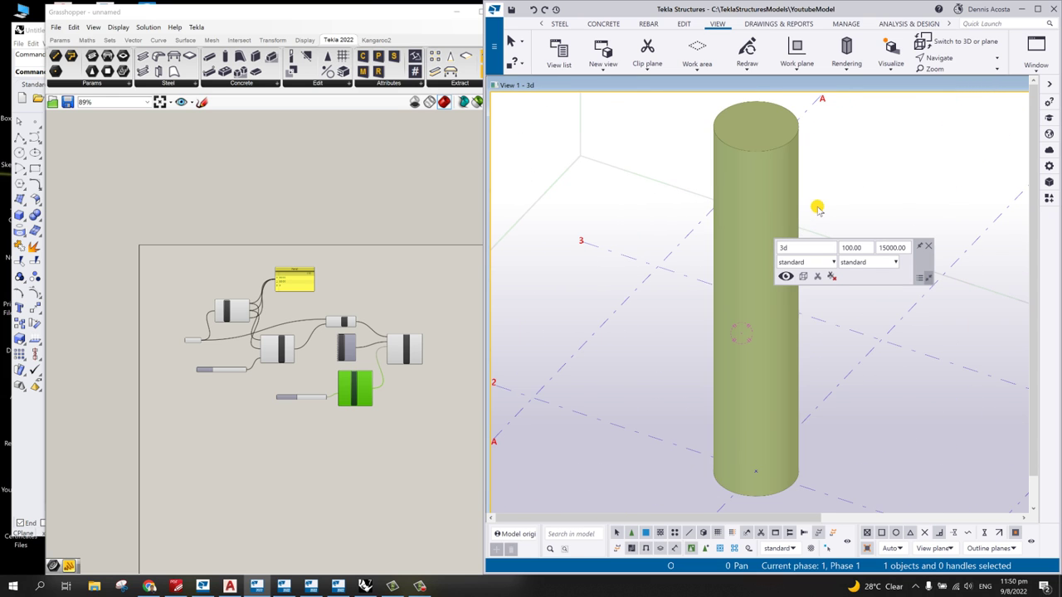
pyautogui.scroll(1, 810, 367)
pyautogui.scroll(-2, 821, 377)
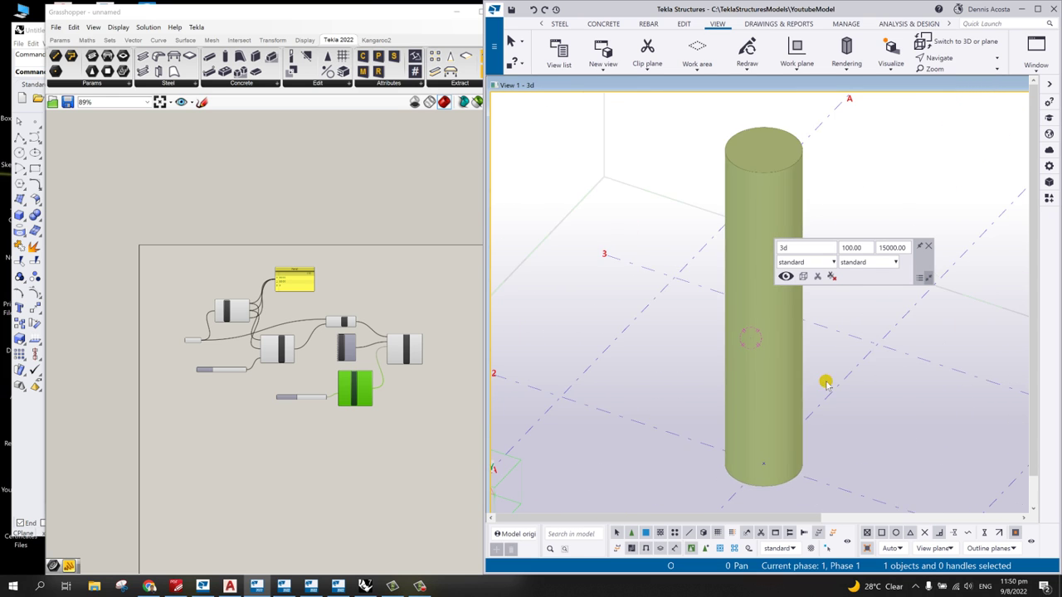
pyautogui.scroll(-3, 829, 365)
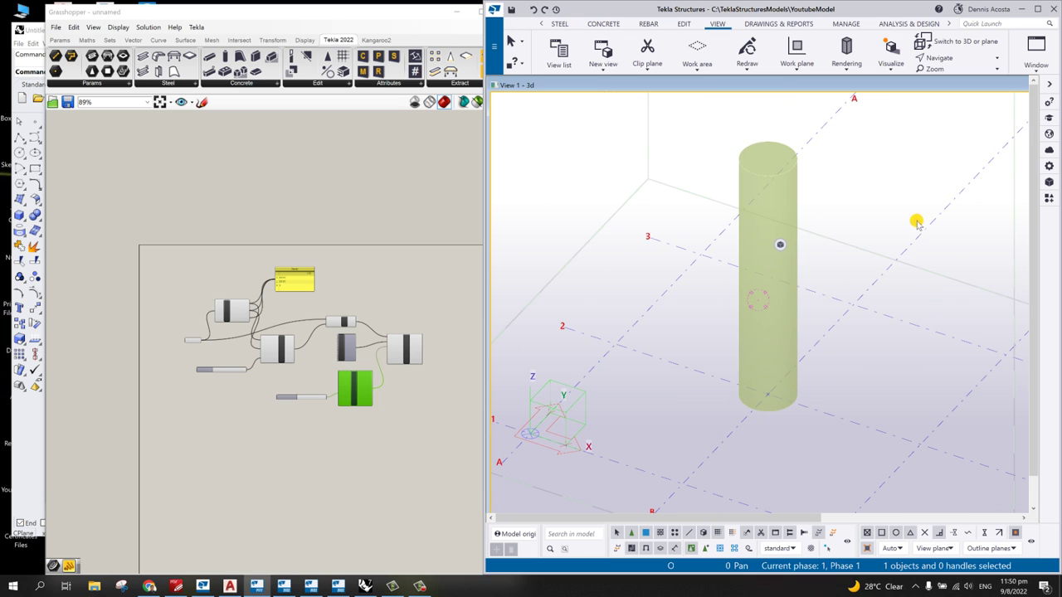
# Step: Search the Tekla applications and components catalog for 82
pyautogui.click(1046, 197)
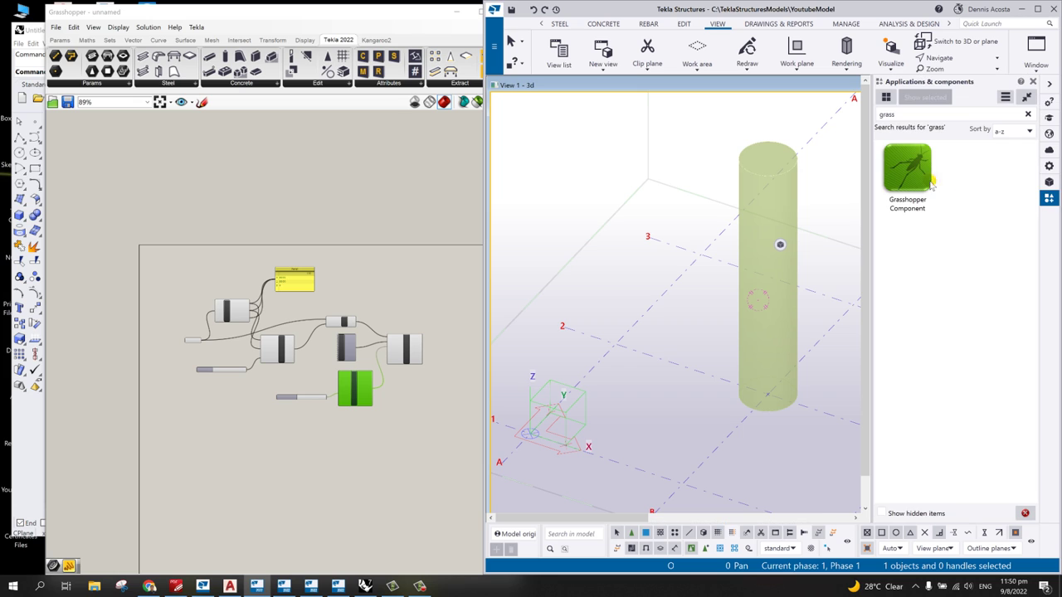
pyautogui.moveTo(893, 118); pyautogui.dragTo(841, 118)
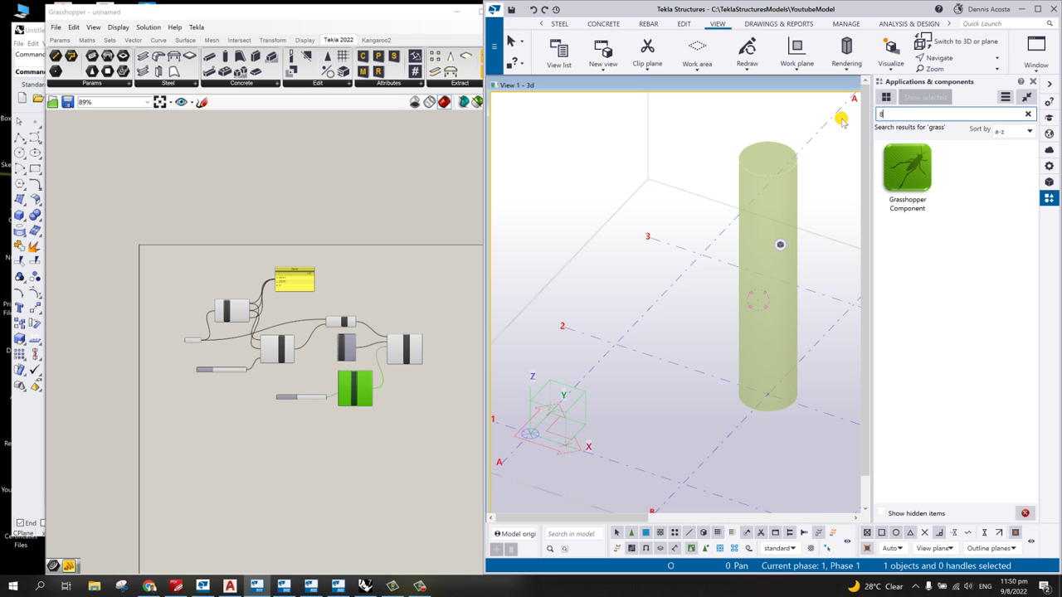
pyautogui.write('82')
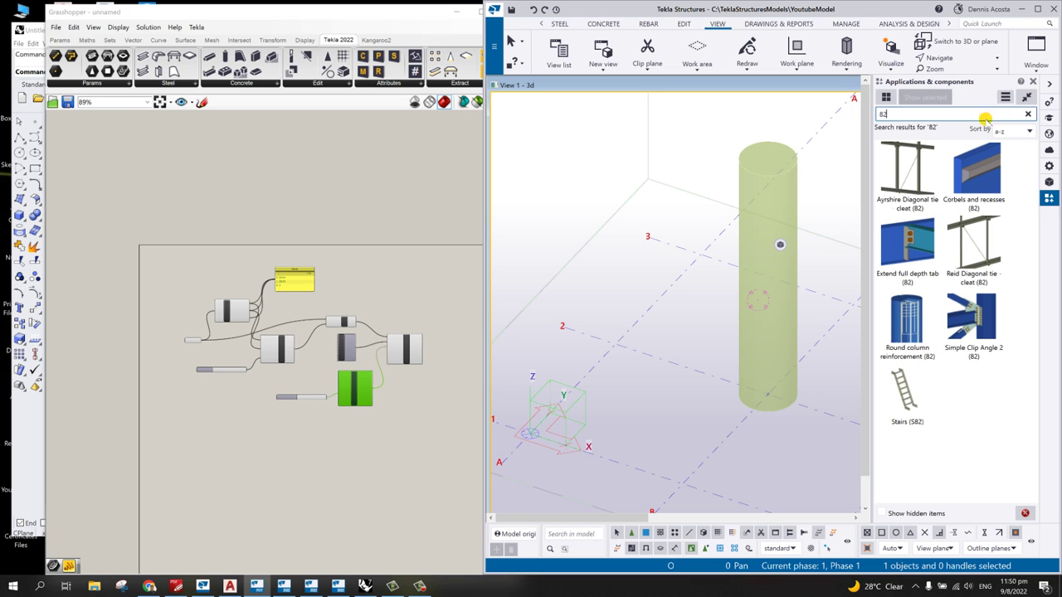
# Step: Close the Tekla applications and components catalog and return to the Column component in the Grasshopper definition
pyautogui.click(1034, 82)
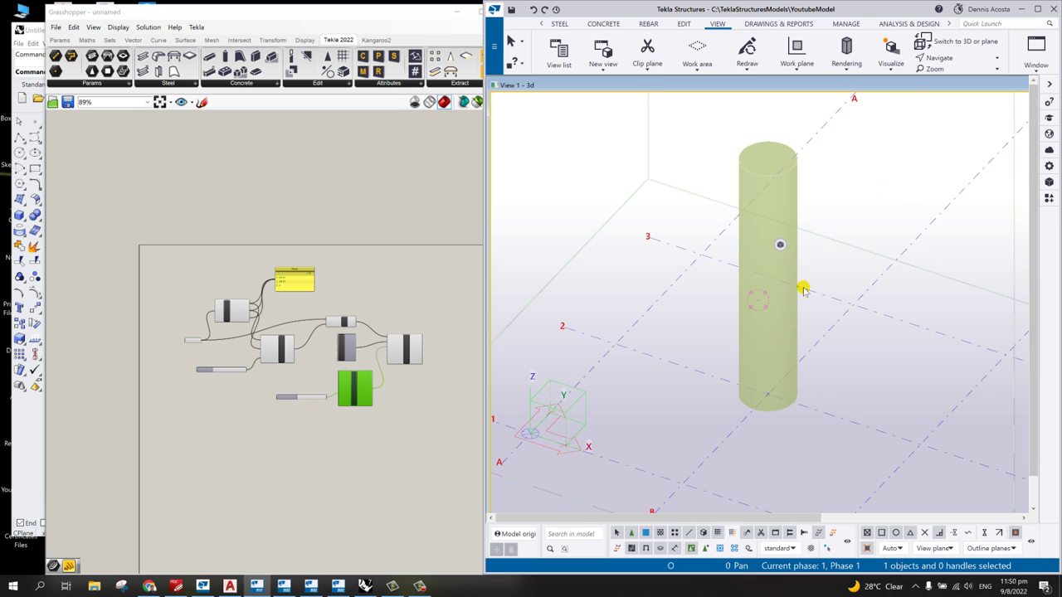
pyautogui.scroll(5, 381, 377)
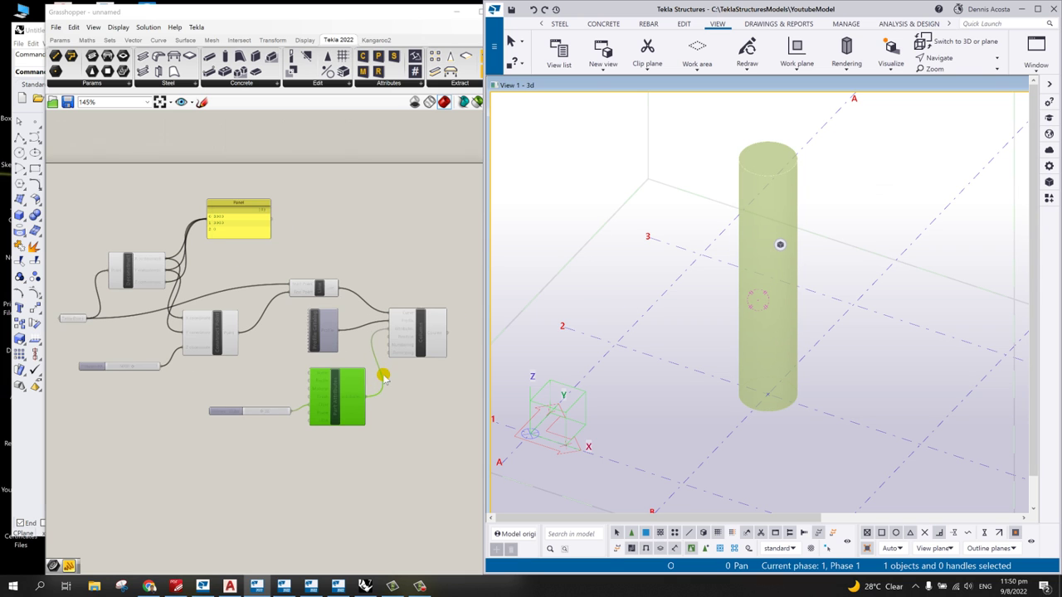
pyautogui.middleClick(433, 417)
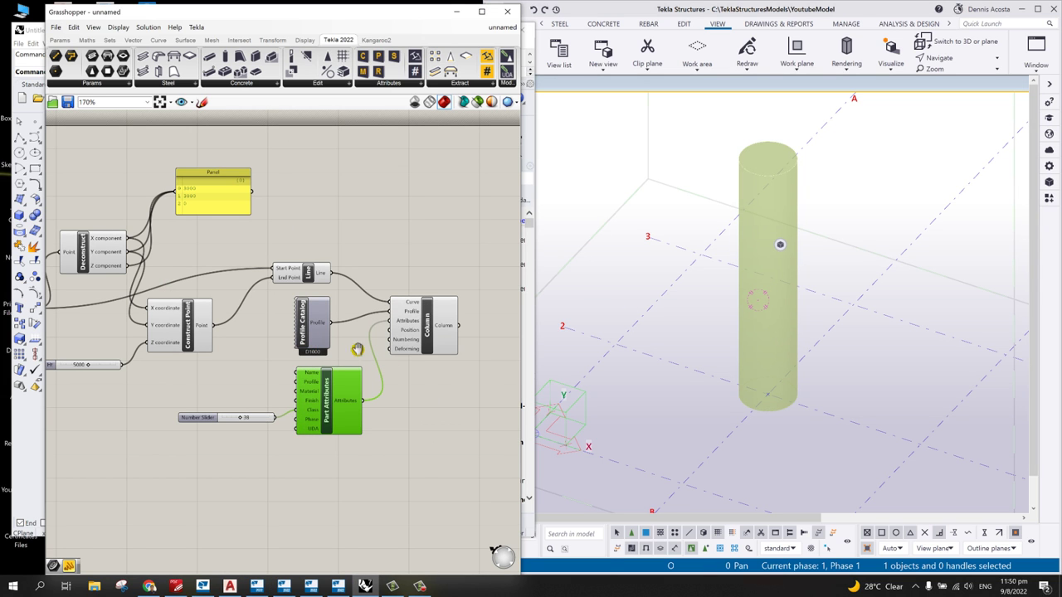
pyautogui.scroll(-3, 243, 296)
pyautogui.scroll(2, 329, 190)
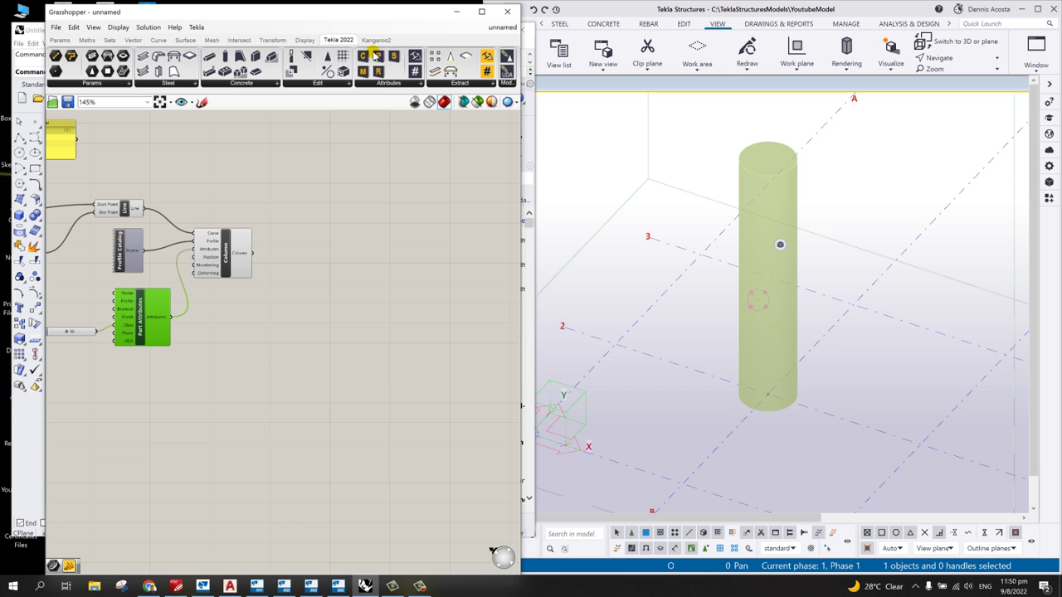
pyautogui.click(365, 57)
pyautogui.click(353, 224)
pyautogui.scroll(5, 350, 226)
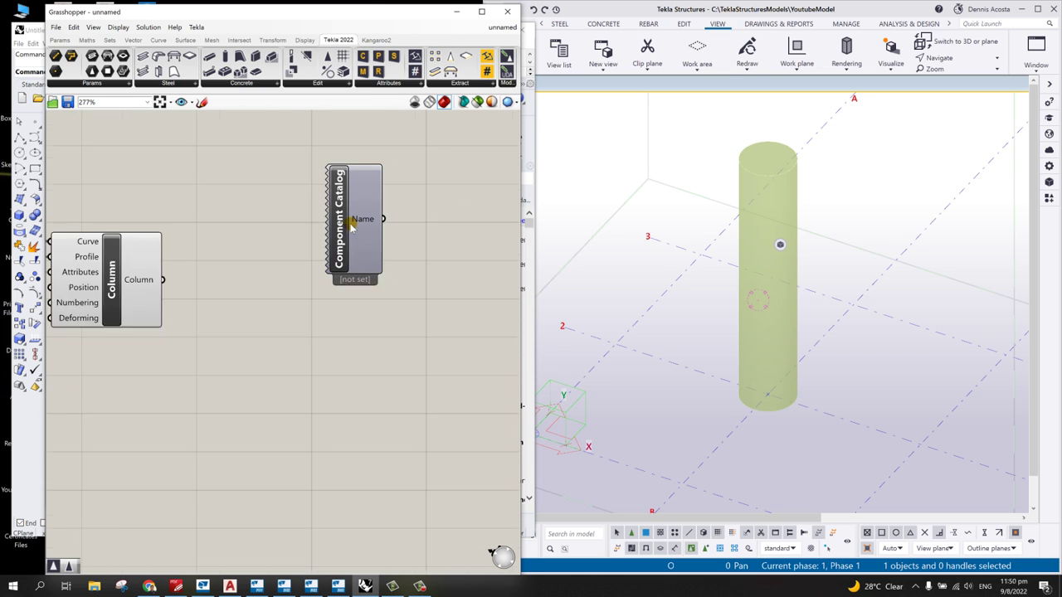
pyautogui.press('Delete')
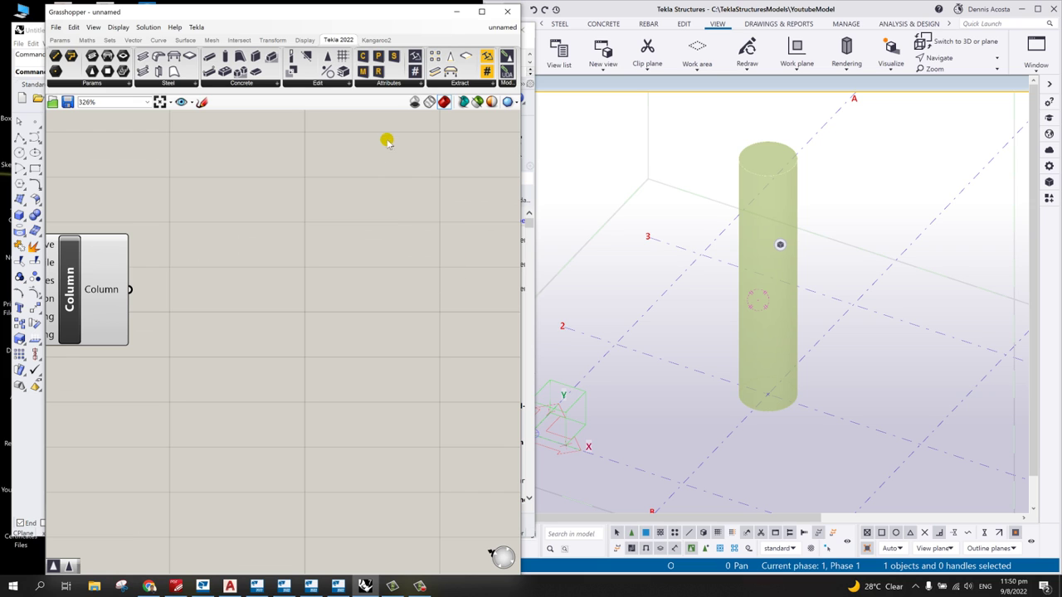
# Step: Add a Tekla Component node to the right of the Column component, leaving space between them
pyautogui.click(347, 56)
pyautogui.click(315, 247)
pyautogui.moveTo(314, 246); pyautogui.dragTo(369, 279)
pyautogui.scroll(-3, 348, 249)
pyautogui.scroll(2, 335, 258)
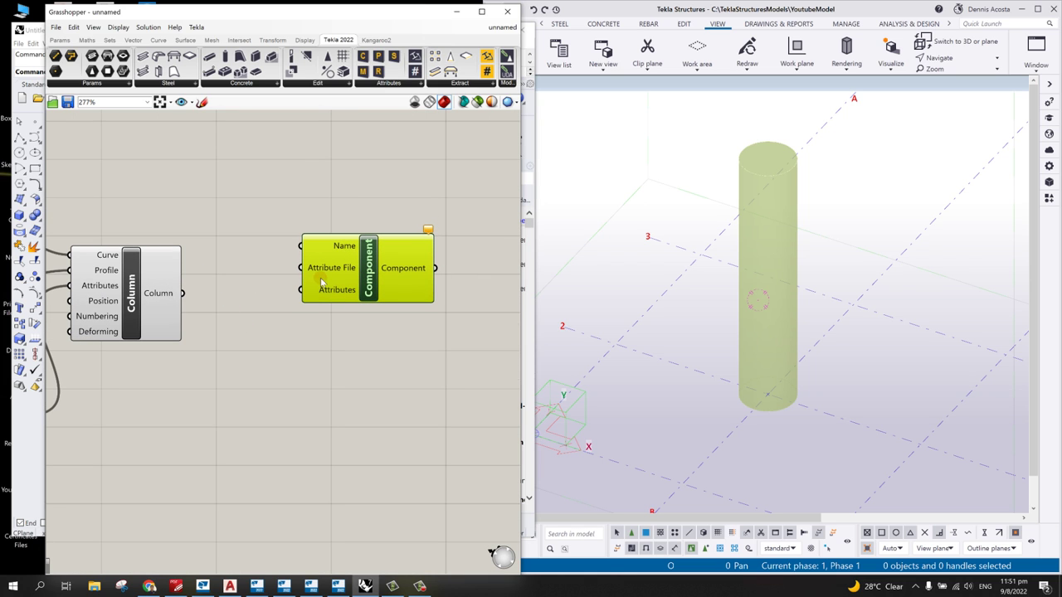
pyautogui.scroll(-4, 365, 269)
pyautogui.scroll(2, 335, 249)
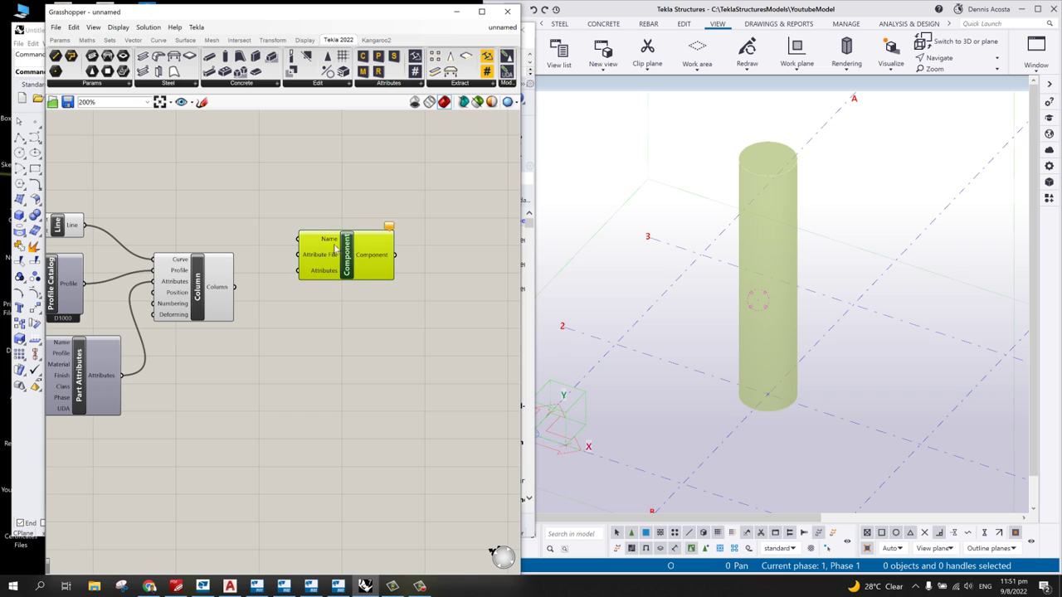
pyautogui.moveTo(355, 255); pyautogui.dragTo(373, 260)
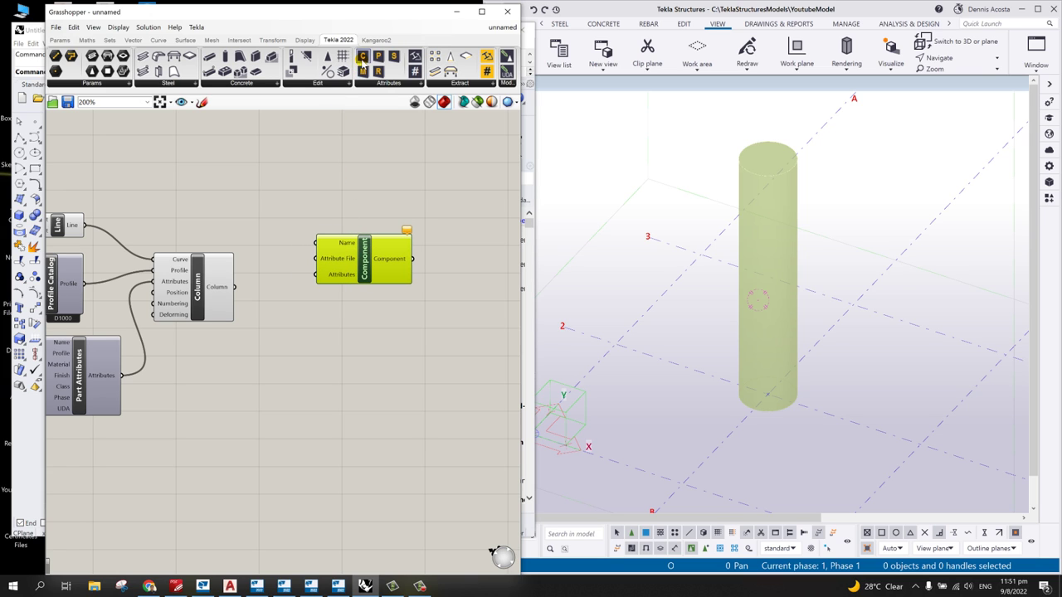
# Step: Feed the Component node's Name input from a new Component Catalog node set to Round column reinforcement (82)
pyautogui.moveTo(326, 98); pyautogui.dragTo(240, 170)
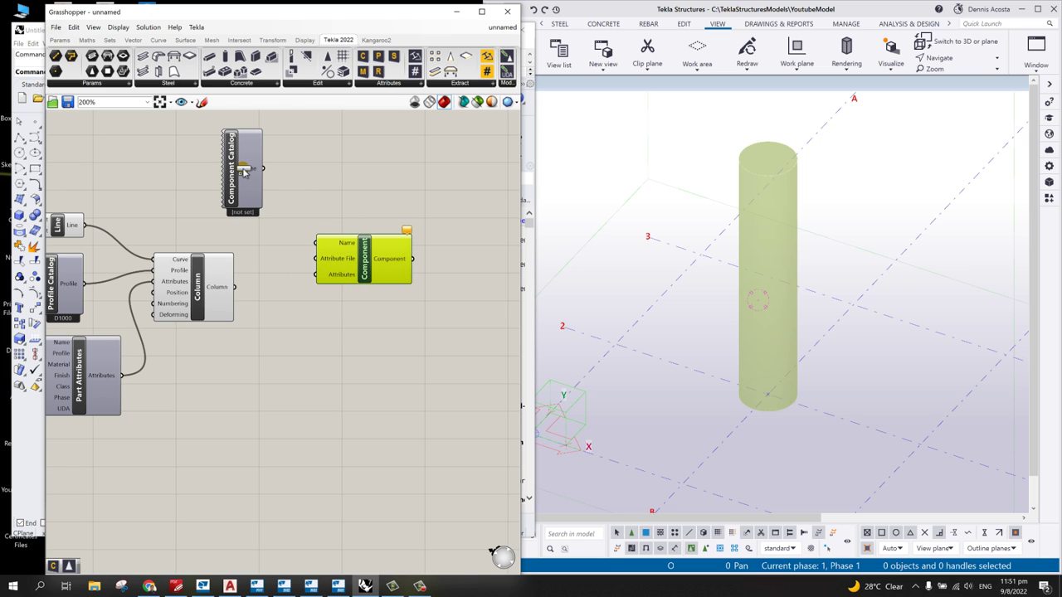
pyautogui.doubleClick(234, 172)
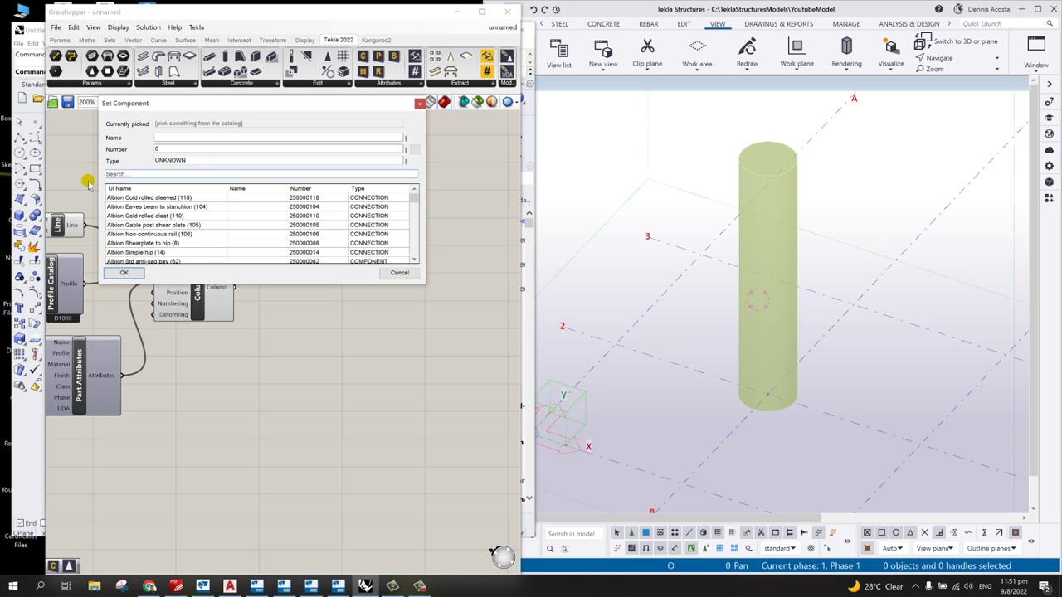
pyautogui.press('Escape')
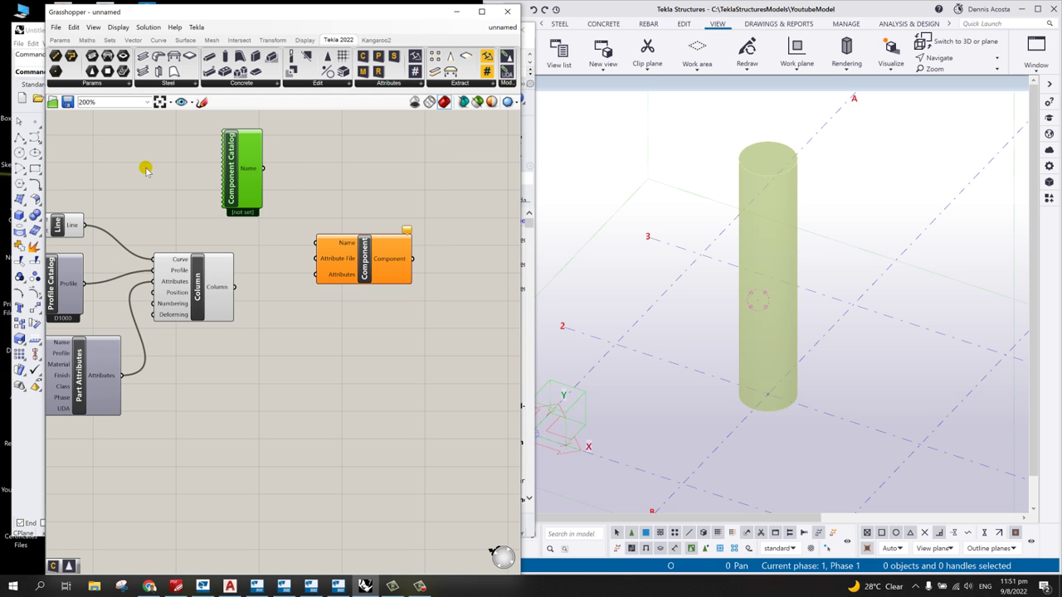
pyautogui.doubleClick(234, 171)
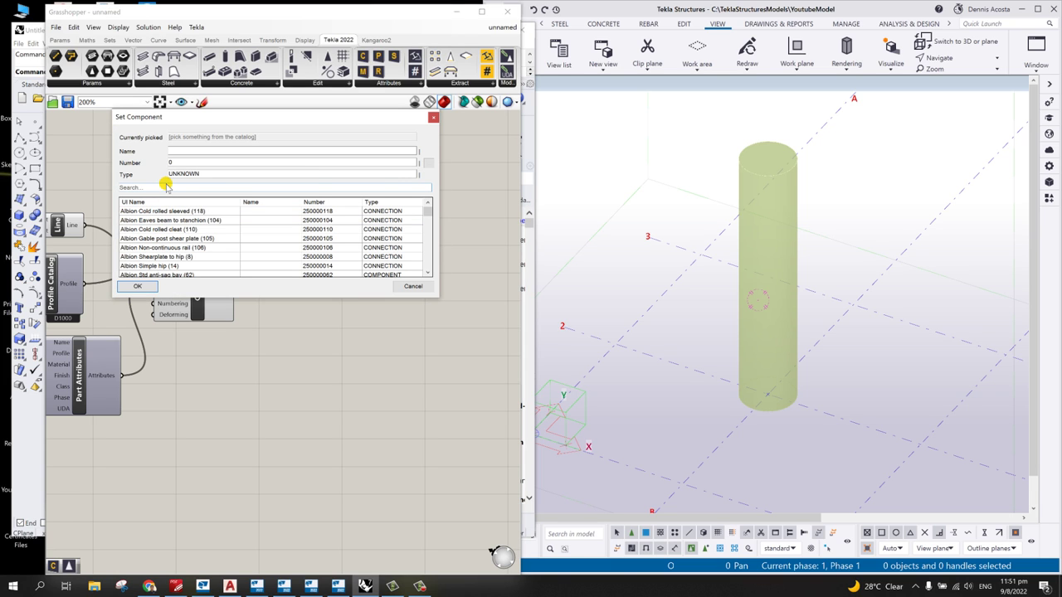
pyautogui.write('82')
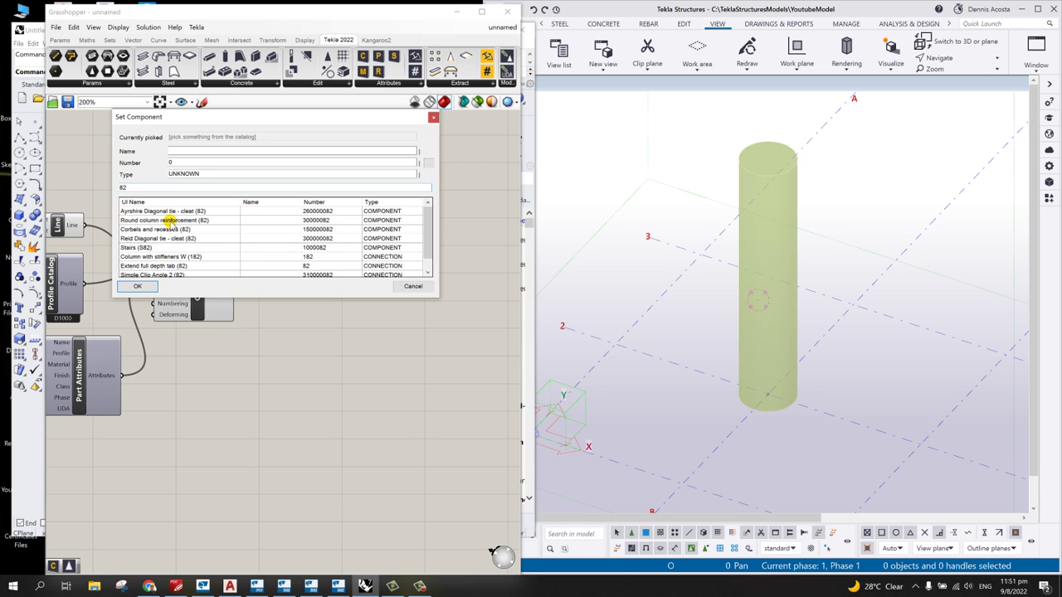
pyautogui.click(169, 221)
pyautogui.doubleClick(168, 220)
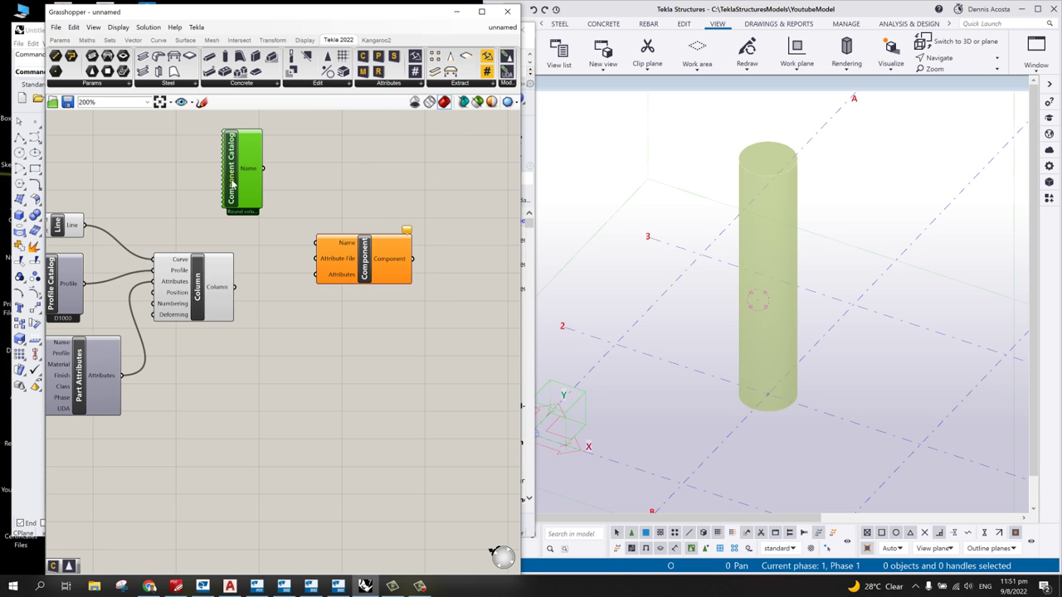
pyautogui.moveTo(264, 169); pyautogui.dragTo(317, 244)
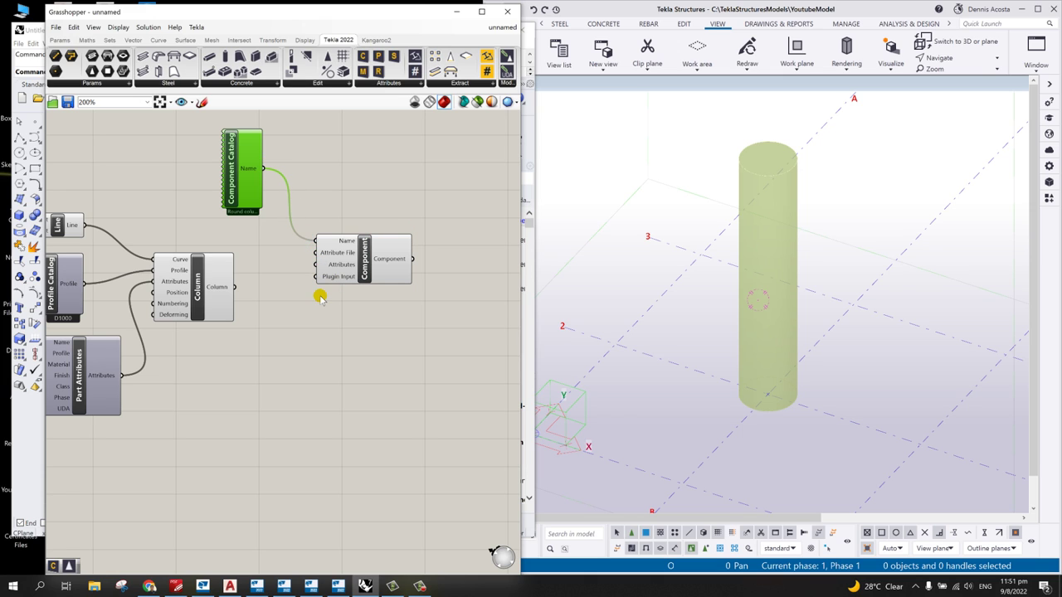
# Step: Add a Plugin Input node below Column and wire the Column output through it into the Component's Plugin Input
pyautogui.doubleClick(266, 375)
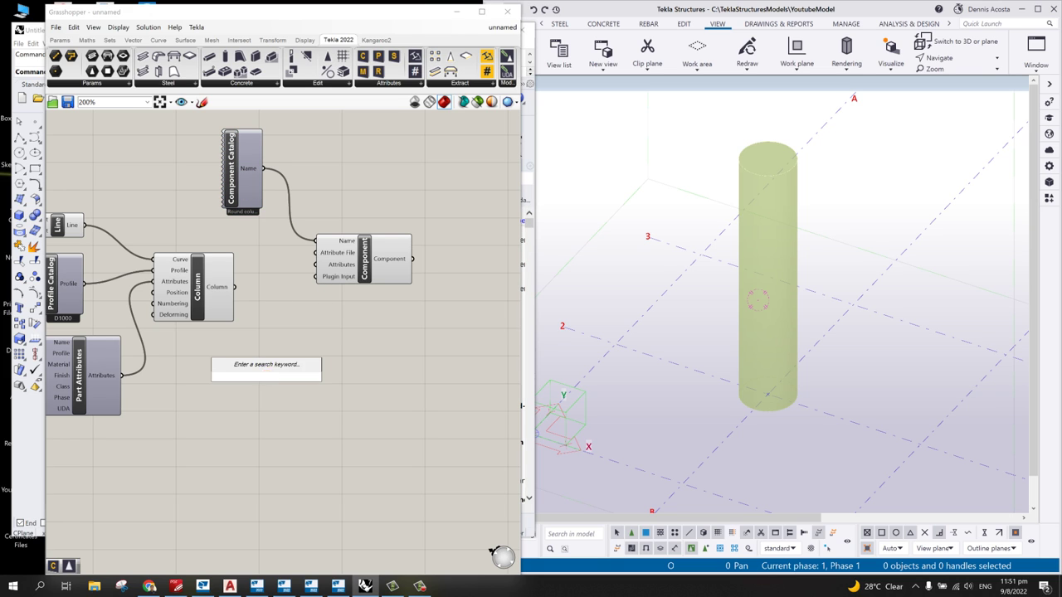
pyautogui.write('plug')
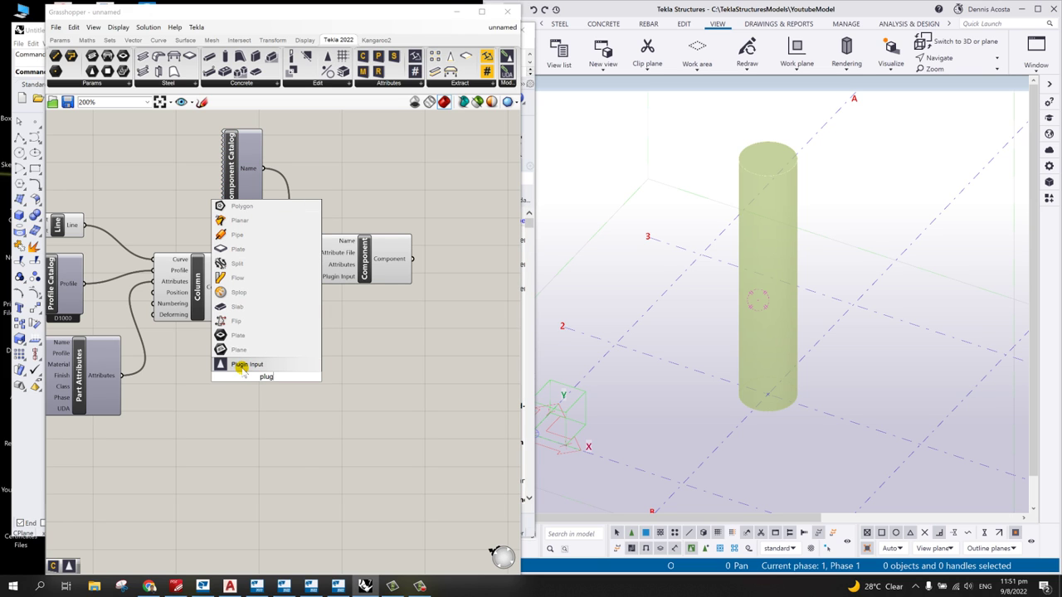
pyautogui.click(240, 369)
pyautogui.moveTo(258, 369); pyautogui.dragTo(286, 349)
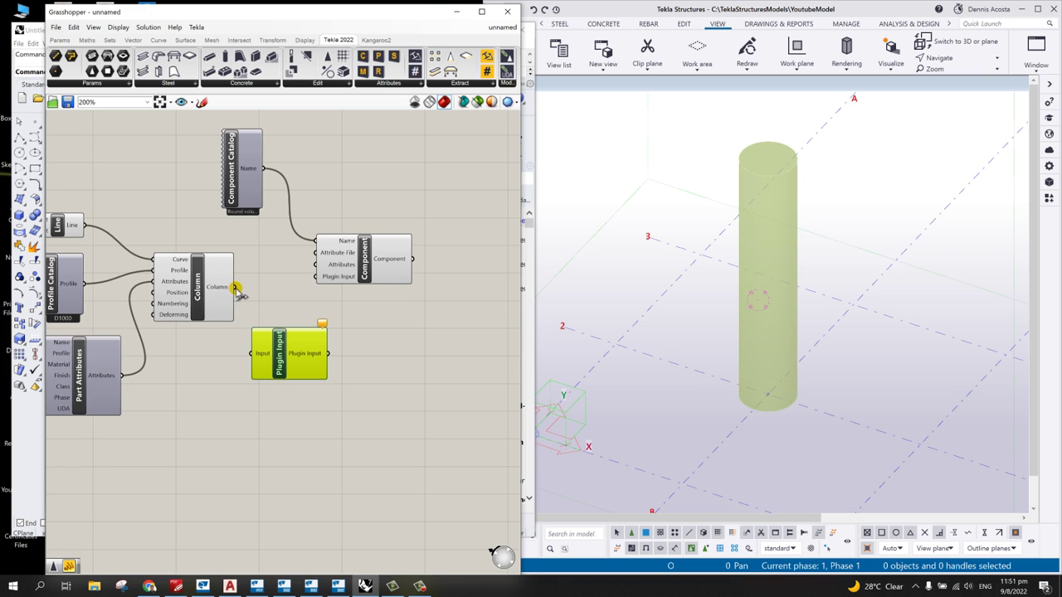
pyautogui.moveTo(238, 292); pyautogui.dragTo(252, 354)
pyautogui.moveTo(331, 354); pyautogui.dragTo(315, 277)
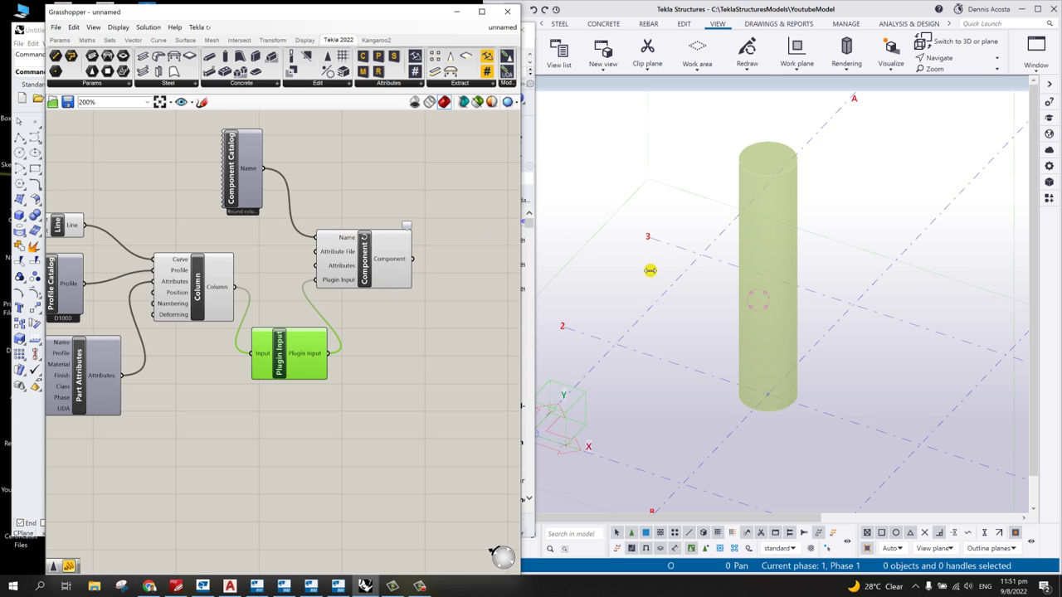
pyautogui.click(675, 225)
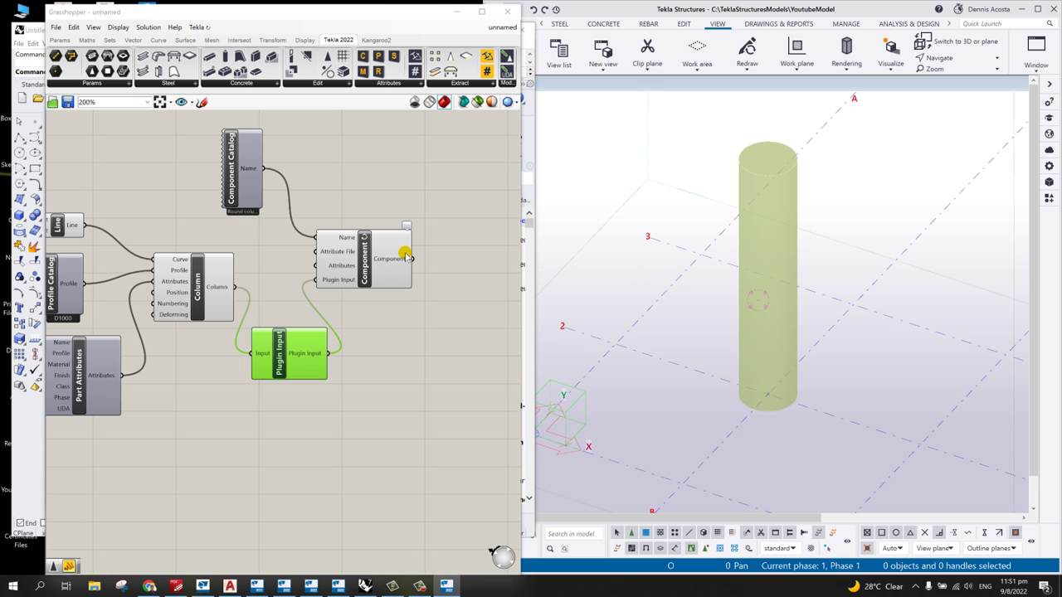
pyautogui.moveTo(367, 263); pyautogui.dragTo(396, 262)
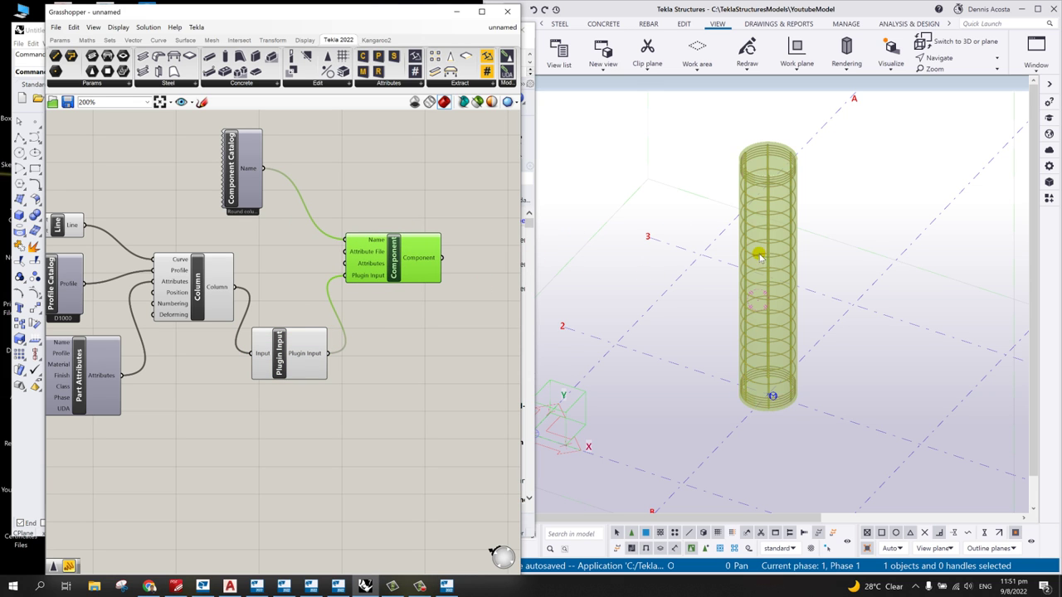
# Step: Examine the reinforcement generated inside the round column in the Tekla 3D view
pyautogui.scroll(2, 780, 253)
pyautogui.click(779, 253)
pyautogui.keyDown('ctrl'); pyautogui.moveTo(780, 253); pyautogui.dragTo(770, 330, button='middle'); pyautogui.keyUp('ctrl')
pyautogui.click(770, 330)
pyautogui.scroll(-2, 746, 266)
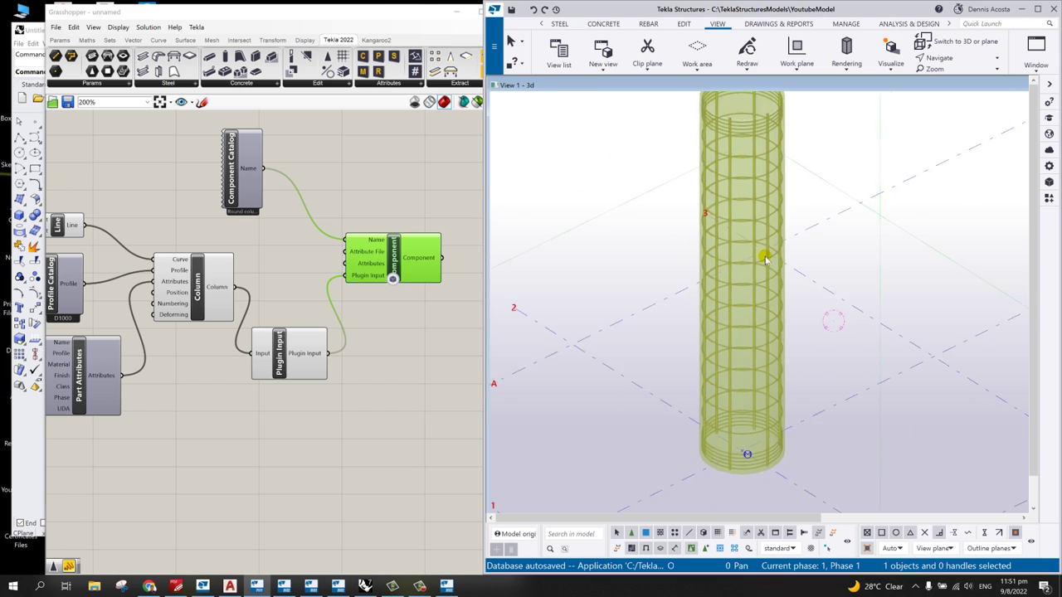
pyautogui.scroll(2, 754, 191)
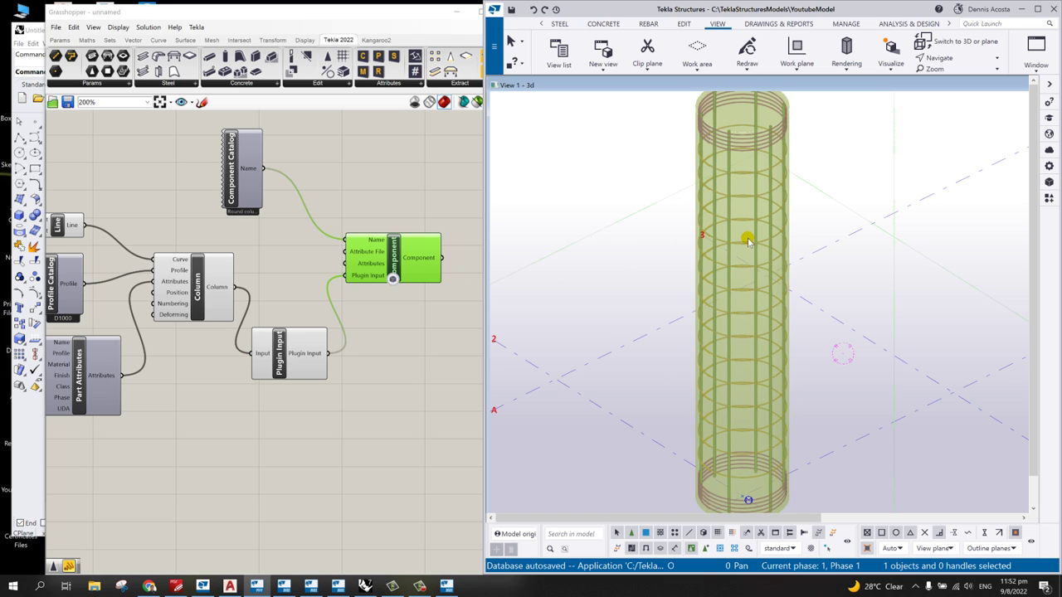
pyautogui.scroll(-3, 747, 205)
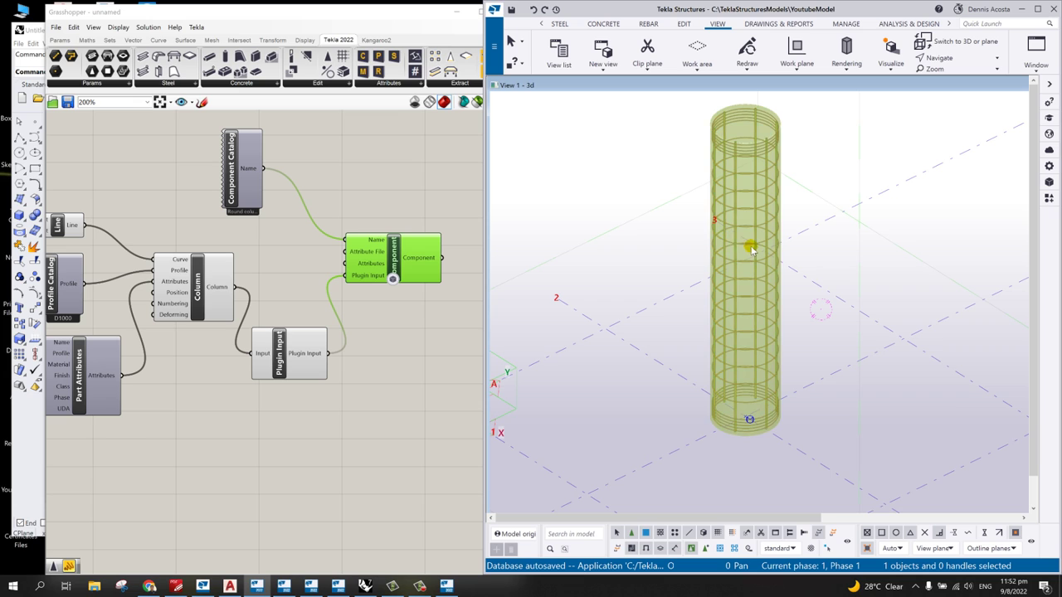
pyautogui.moveTo(749, 245); pyautogui.dragTo(725, 248, button='middle')
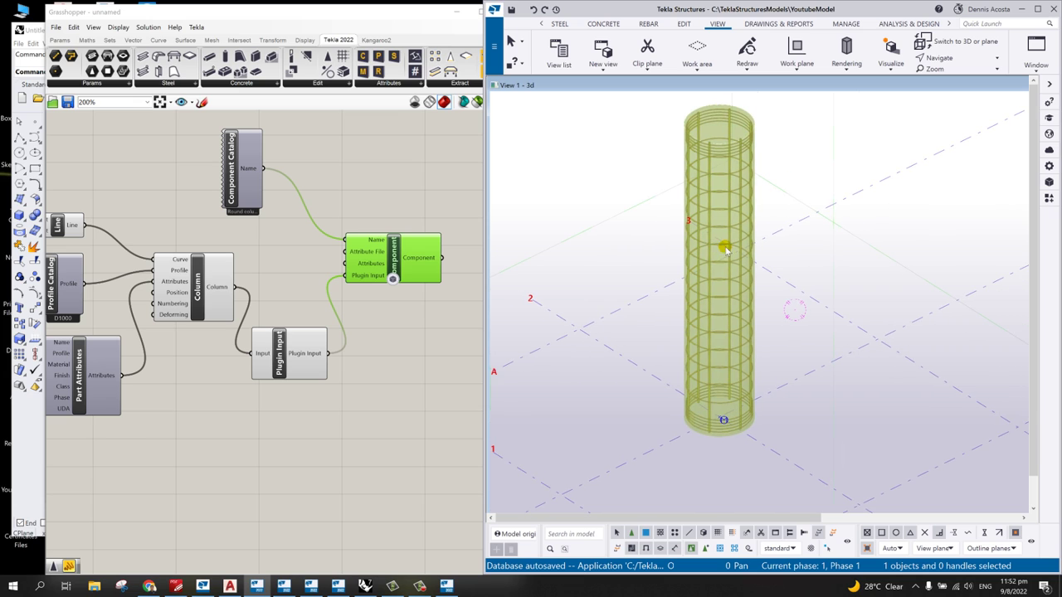
# Step: Open the properties of the column's Round column reinforcement (82) component and place the dialog clear of the column
pyautogui.doubleClick(724, 421)
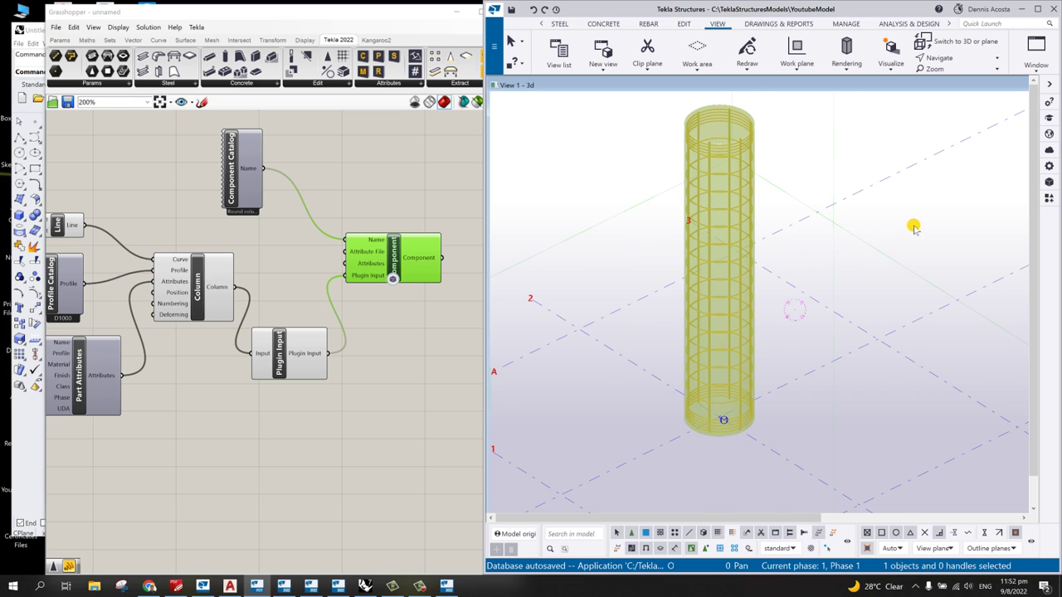
pyautogui.moveTo(754, 132); pyautogui.dragTo(860, 201)
pyautogui.moveTo(621, 149); pyautogui.dragTo(678, 216, button='middle')
pyautogui.scroll(-2, 679, 216)
pyautogui.scroll(1, 678, 222)
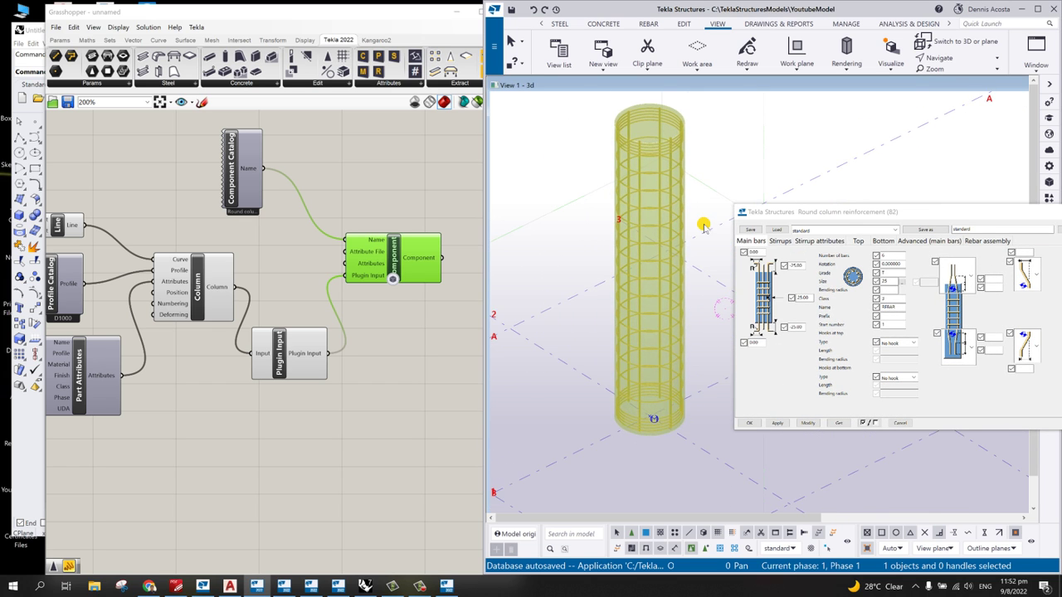
pyautogui.moveTo(855, 211); pyautogui.dragTo(831, 163)
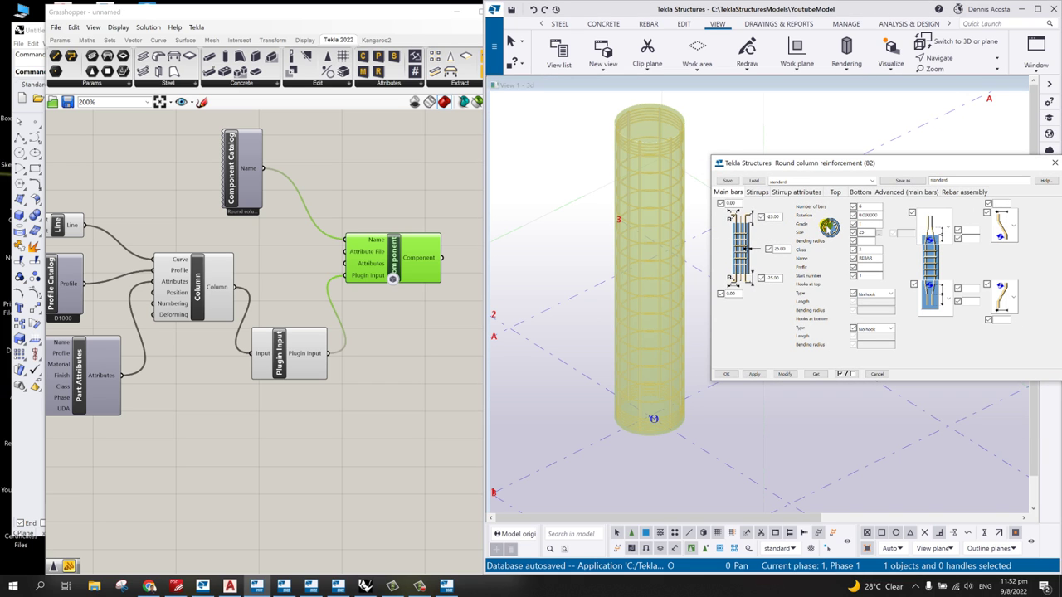
# Step: Set the number of main bars to 15 and their top end extension to 1000, applying both to the reinforcement
pyautogui.doubleClick(871, 206)
pyautogui.scroll(2, 663, 137)
pyautogui.scroll(-3, 663, 137)
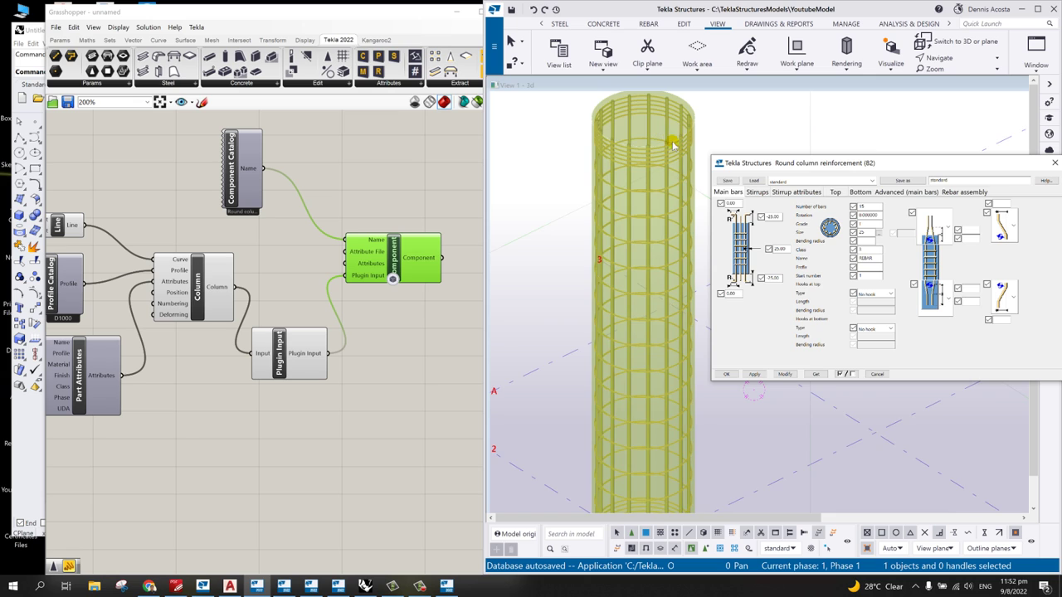
pyautogui.doubleClick(760, 216)
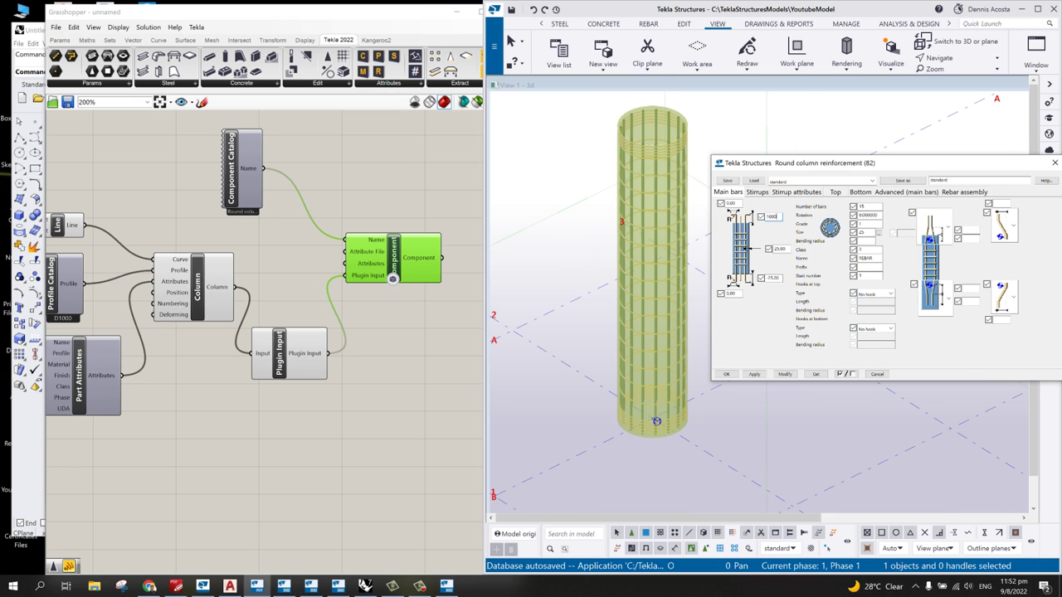
pyautogui.click(785, 374)
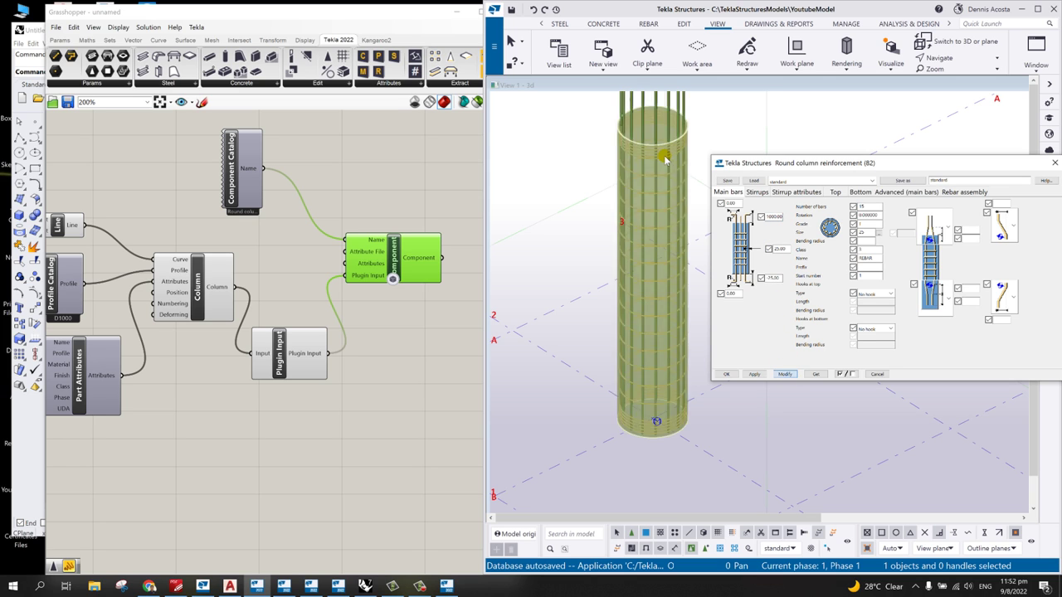
pyautogui.scroll(2, 649, 194)
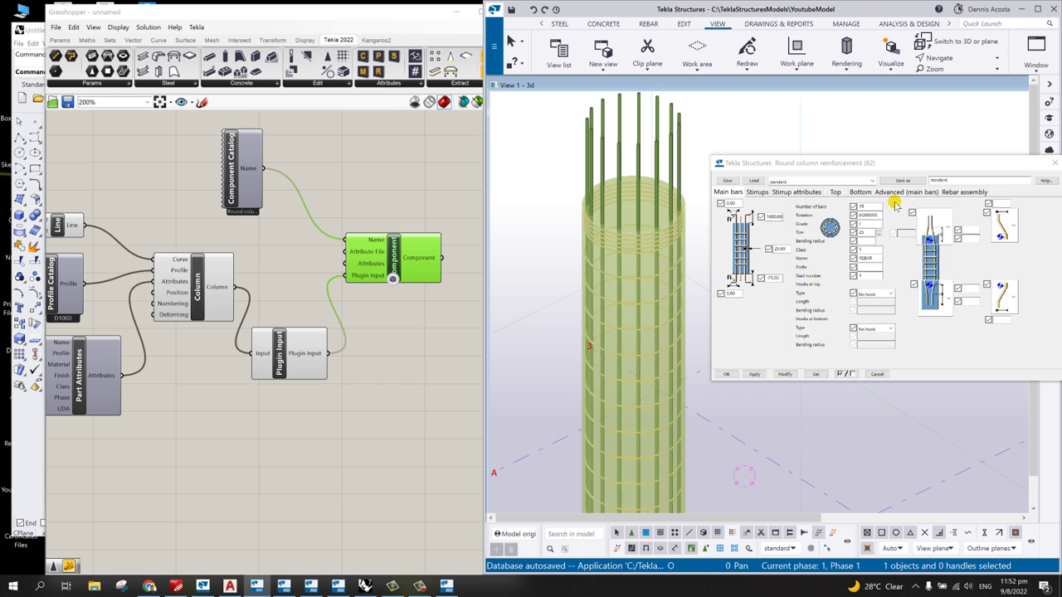
# Step: Set the main bars' bottom end extension to 1500 and their bottom bend length to 500, applying both to the reinforcement
pyautogui.scroll(-3, 643, 336)
pyautogui.scroll(3, 626, 324)
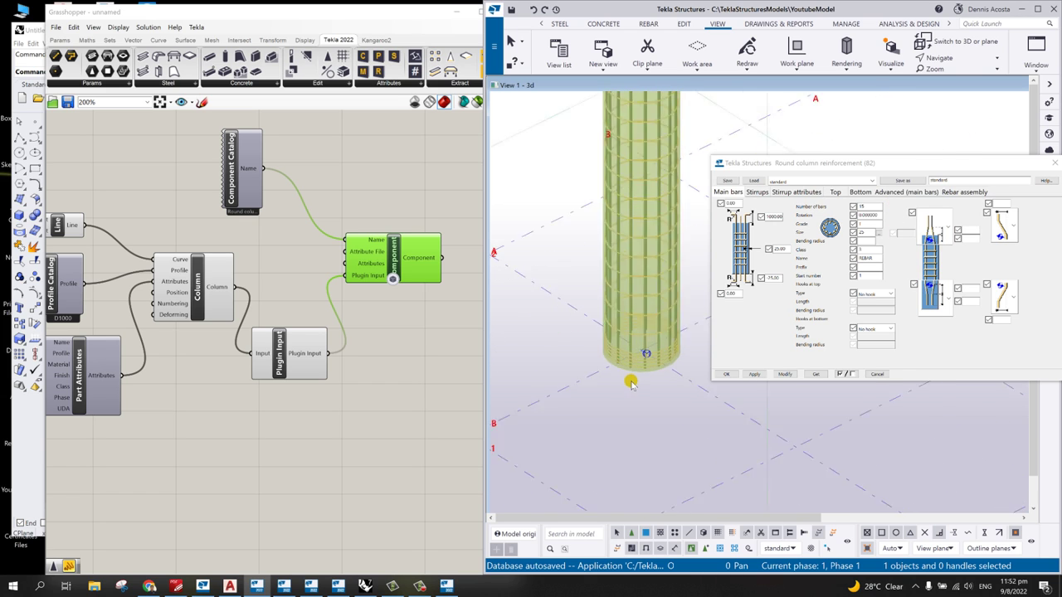
pyautogui.doubleClick(780, 278)
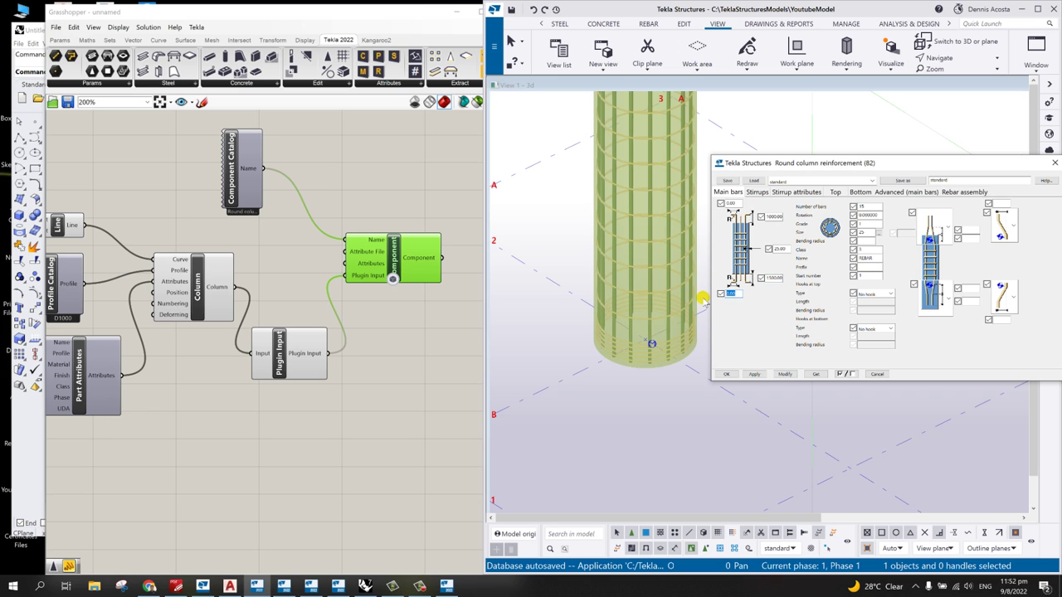
pyautogui.click(783, 375)
pyautogui.keyDown('ctrl'); pyautogui.moveTo(705, 365); pyautogui.dragTo(653, 192, button='middle'); pyautogui.keyUp('ctrl')
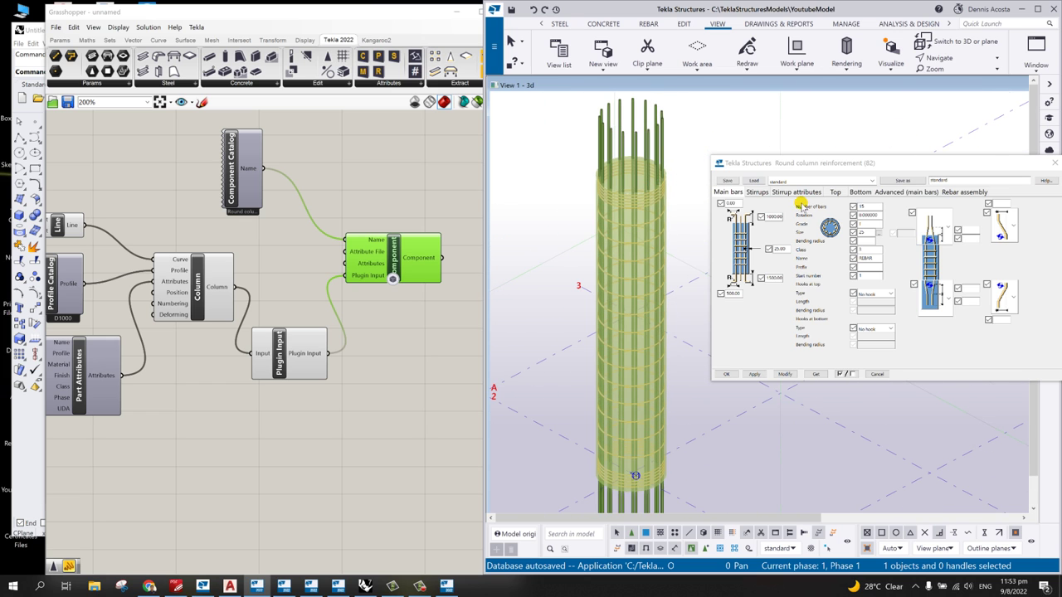
pyautogui.keyDown('ctrl'); pyautogui.moveTo(662, 300); pyautogui.dragTo(666, 227, button='middle'); pyautogui.keyUp('ctrl')
# Step: Set the stirrup spacing in the column's middle zone to 200 and apply it to the reinforcement
pyautogui.scroll(5, 666, 226)
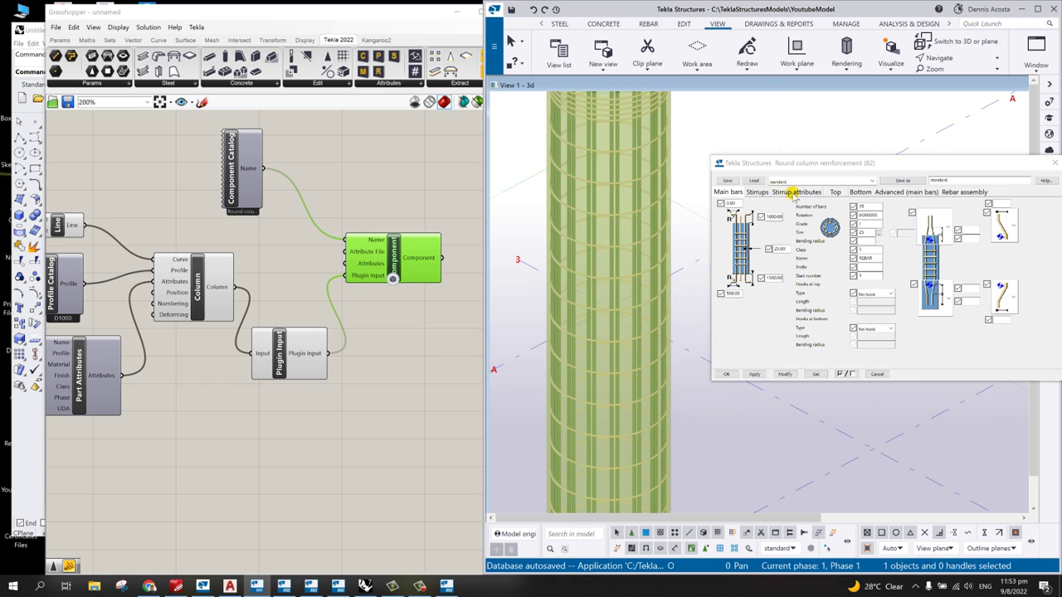
pyautogui.click(757, 192)
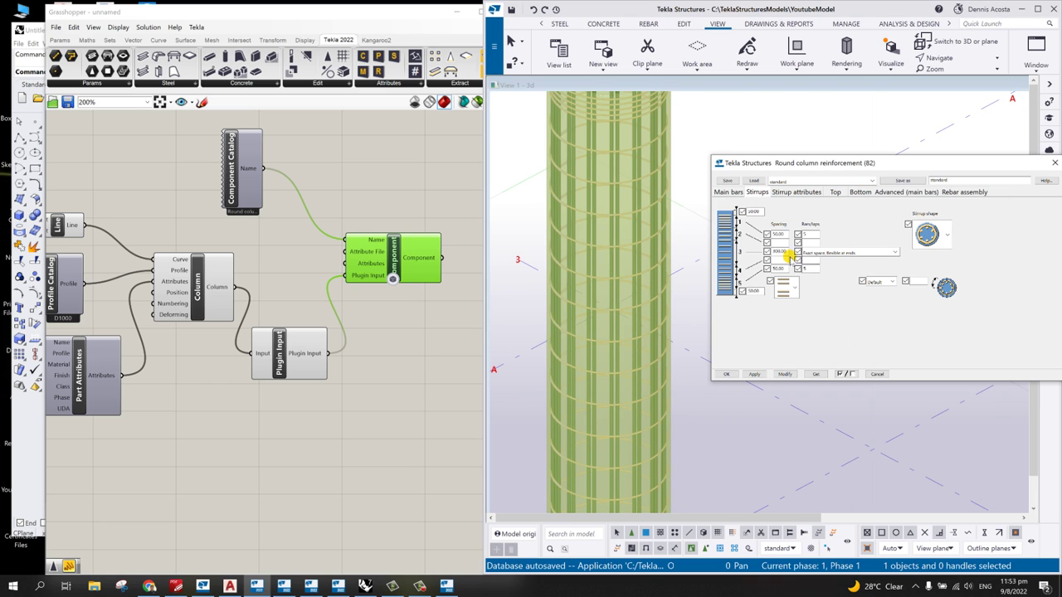
pyautogui.doubleClick(788, 252)
pyautogui.click(785, 373)
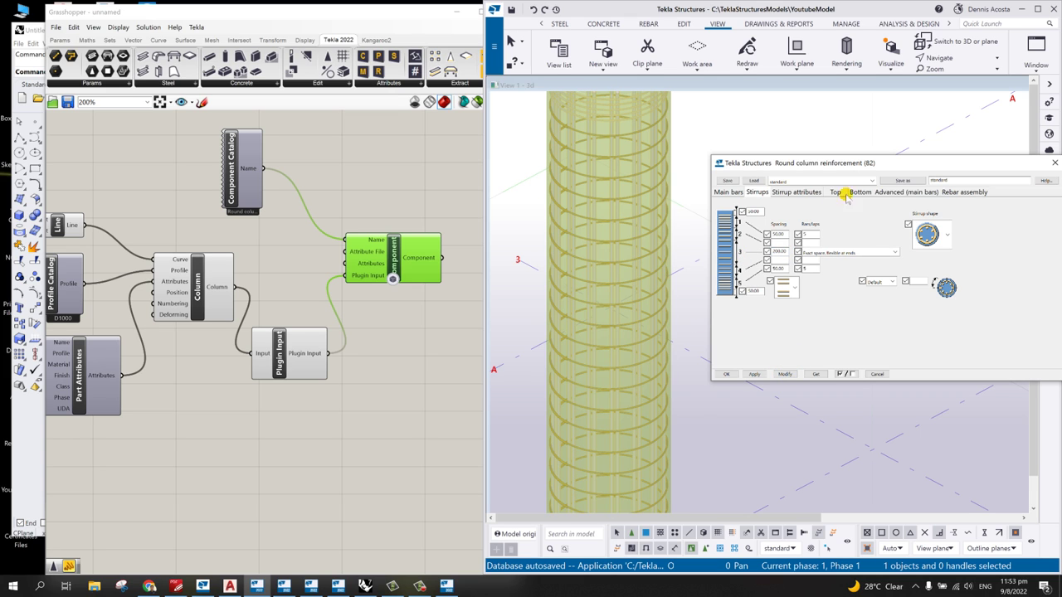
# Step: Save the Round column reinforcement settings under the name column_rebar and close the component's properties
pyautogui.doubleClick(950, 180)
pyautogui.write('mn_rebar')
pyautogui.doubleClick(927, 180)
pyautogui.rightClick(933, 181)
pyautogui.click(951, 212)
pyautogui.moveTo(1026, 166); pyautogui.dragTo(950, 152)
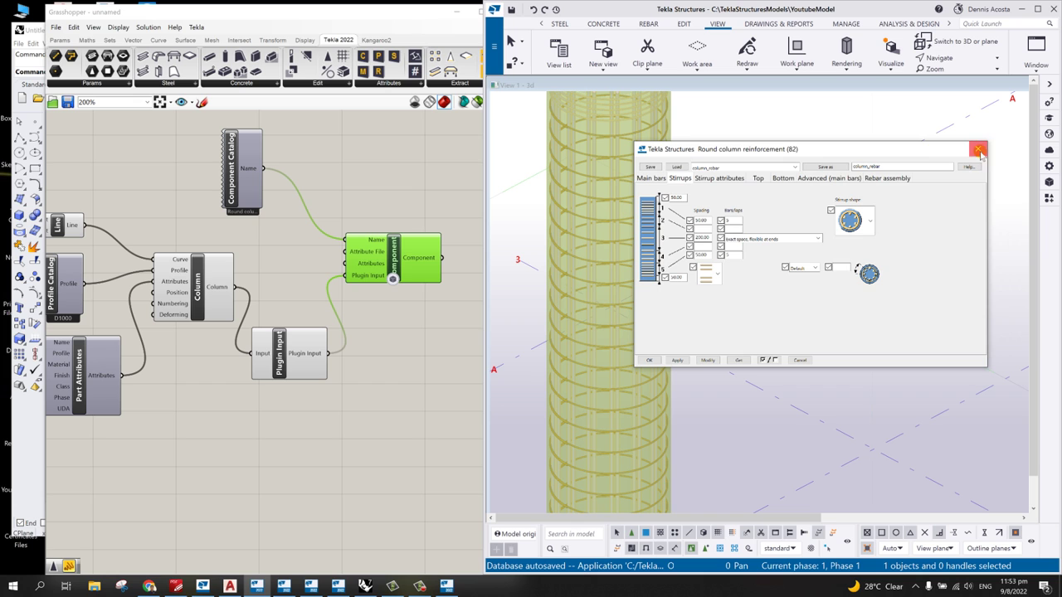
pyautogui.click(978, 150)
# Step: Remove the manually modified reinforcement from the column and recompute the Grasshopper Component node to regenerate it
pyautogui.scroll(-2, 680, 232)
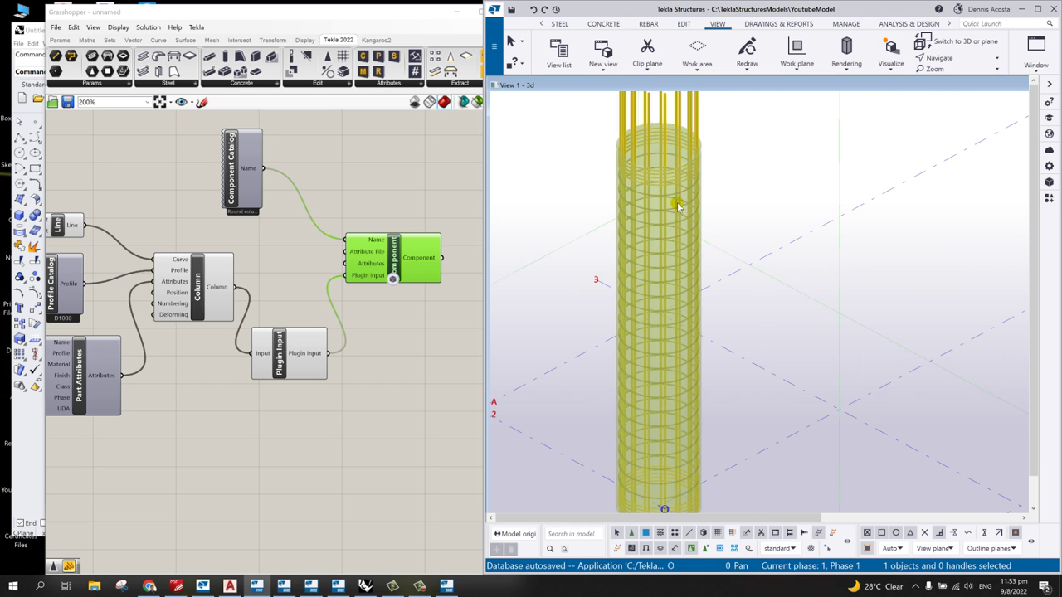
pyautogui.hotkey('ctrl', 'z')
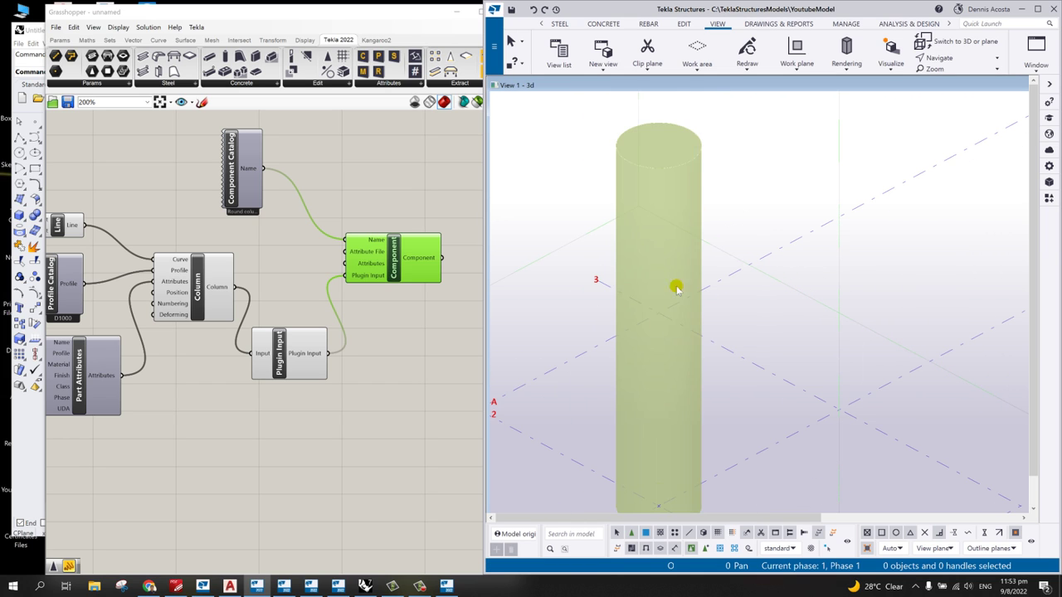
pyautogui.keyDown('ctrl'); pyautogui.moveTo(666, 303); pyautogui.dragTo(666, 306, button='middle'); pyautogui.keyUp('ctrl')
pyautogui.click(398, 259)
pyautogui.rightClick(398, 259)
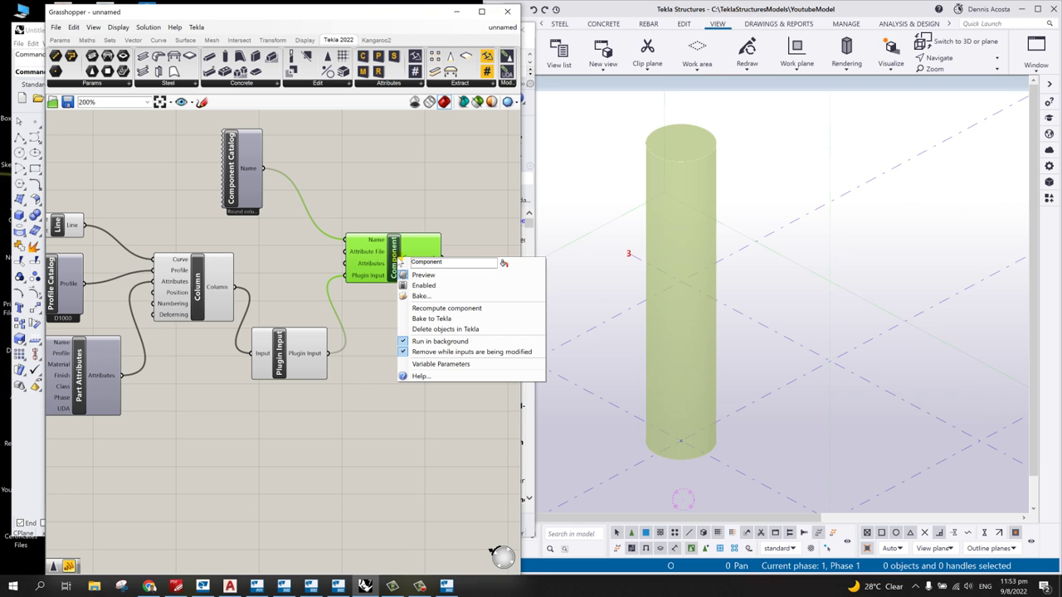
pyautogui.click(433, 308)
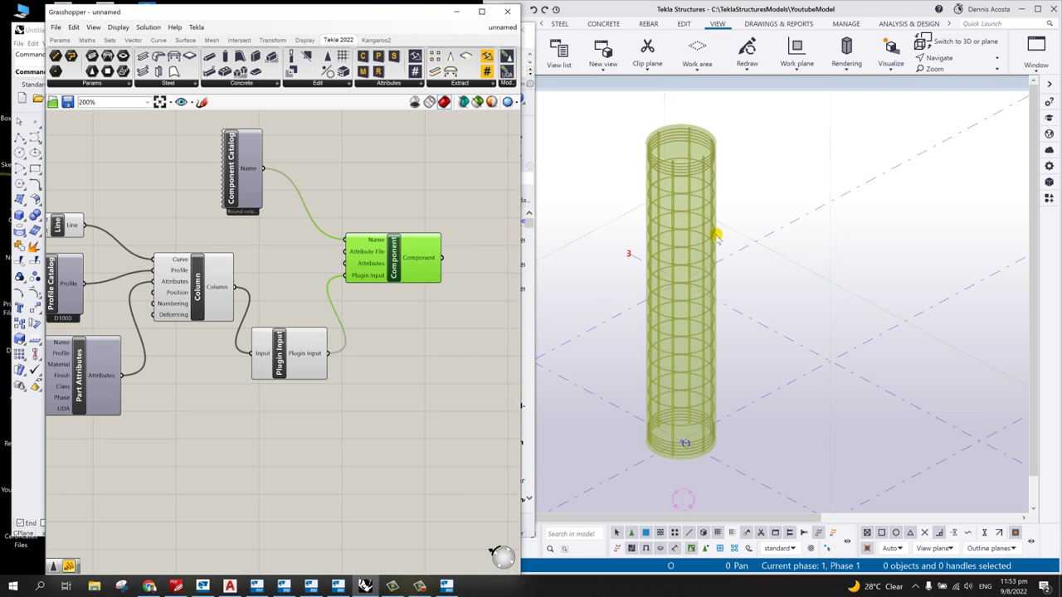
pyautogui.click(713, 257)
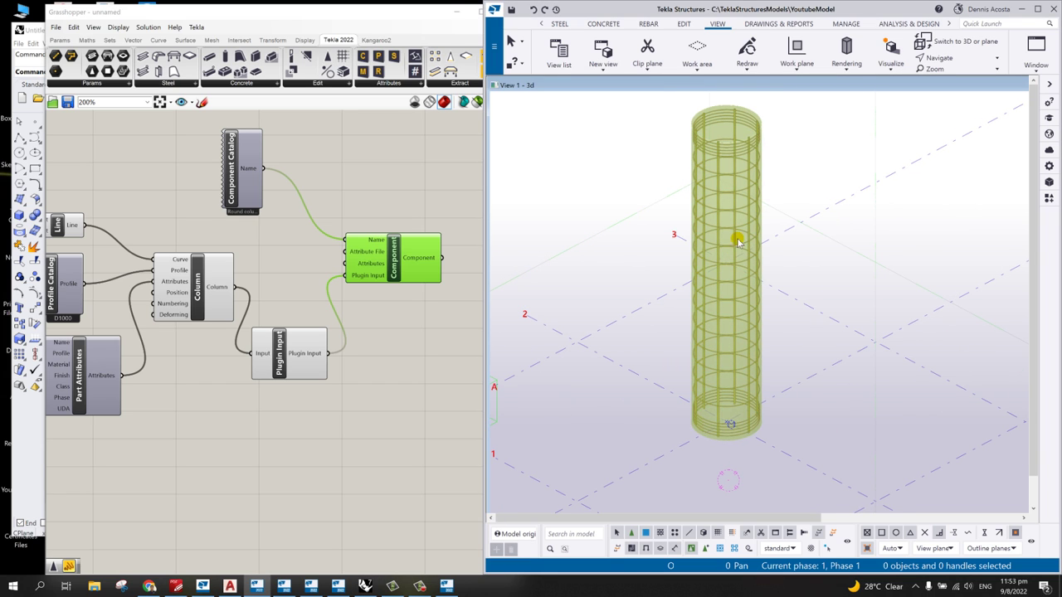
pyautogui.scroll(3, 740, 236)
pyautogui.scroll(-1, 743, 237)
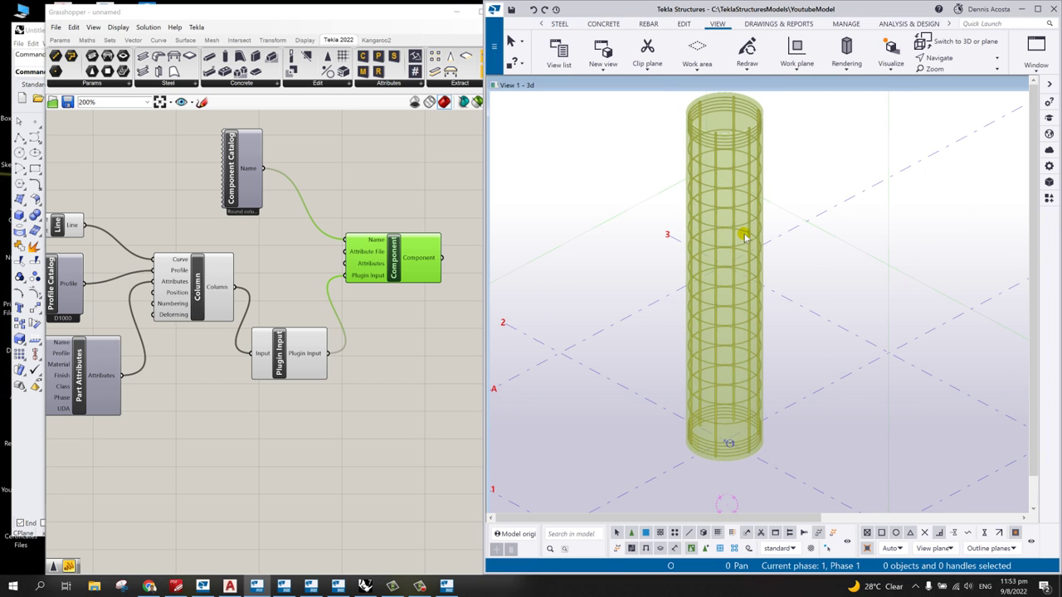
# Step: Add a Panel node between the Component Catalog and Column nodes, shifting both of them to make room
pyautogui.click(223, 171)
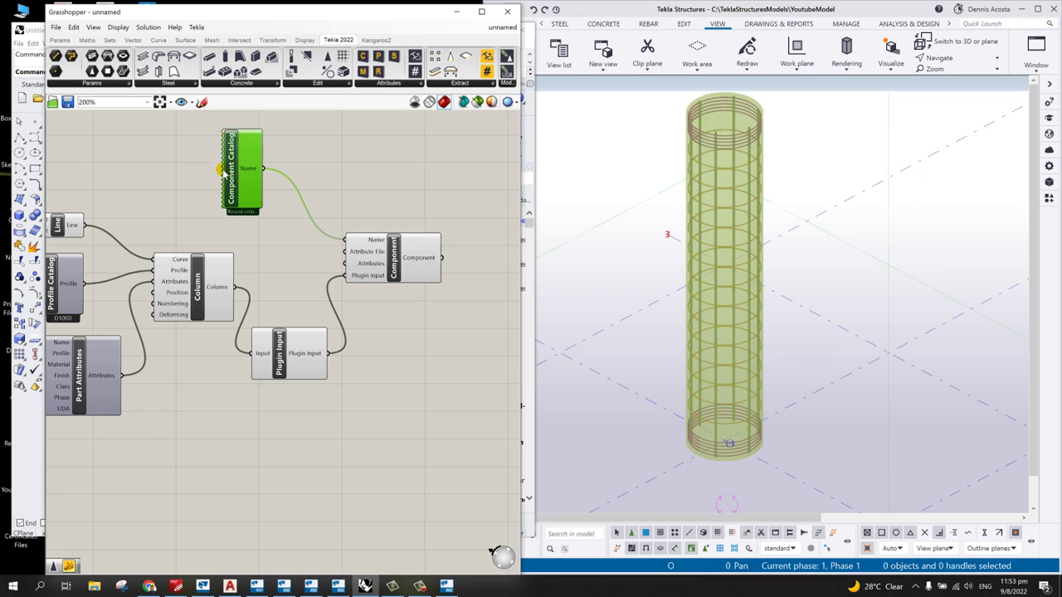
pyautogui.moveTo(223, 171); pyautogui.dragTo(208, 150)
pyautogui.click(272, 240)
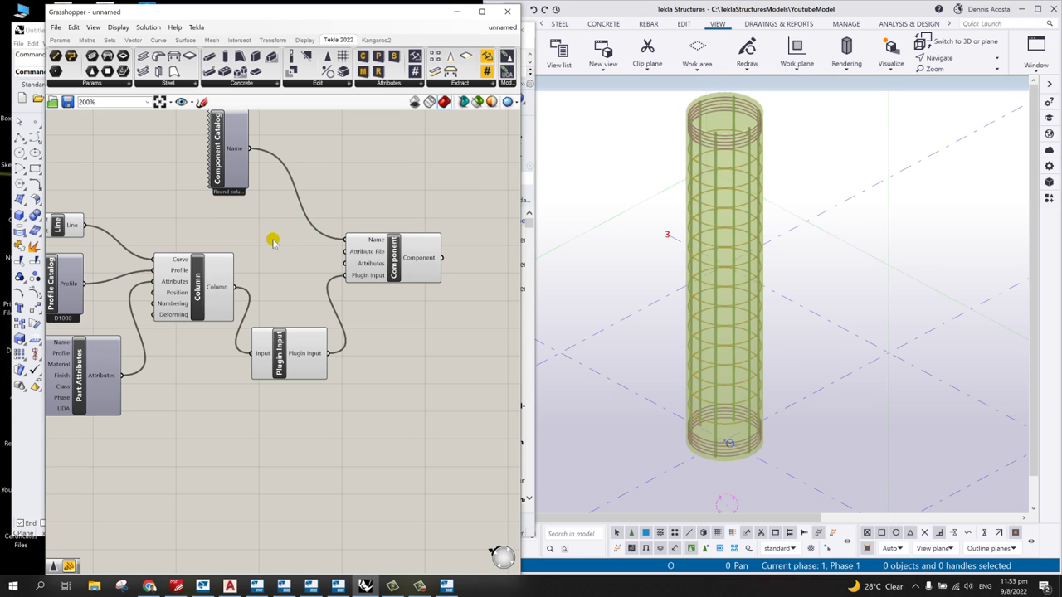
pyautogui.doubleClick(272, 241)
pyautogui.write('panel')
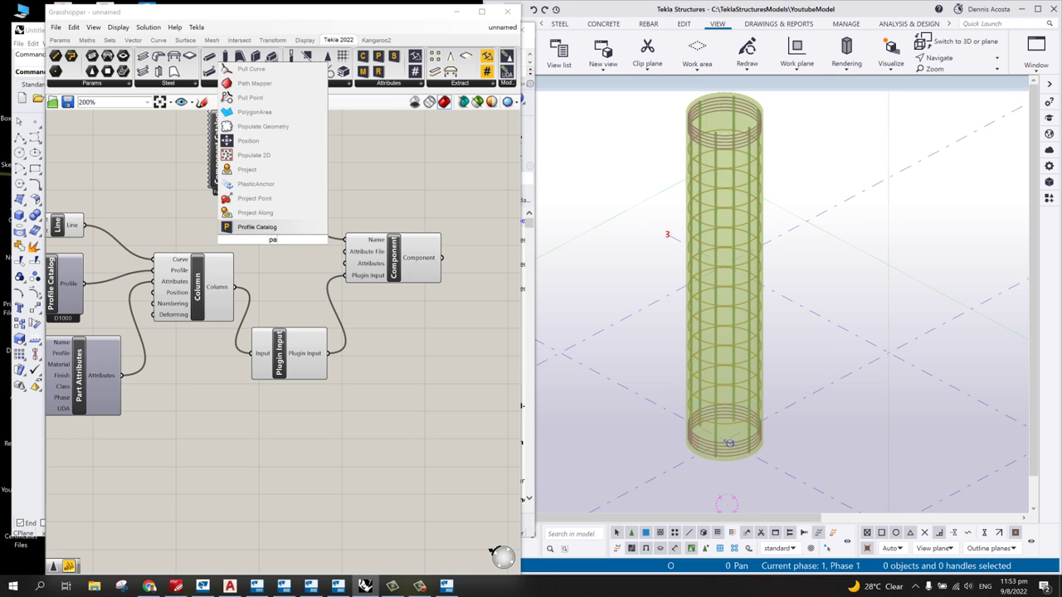
pyautogui.click(254, 215)
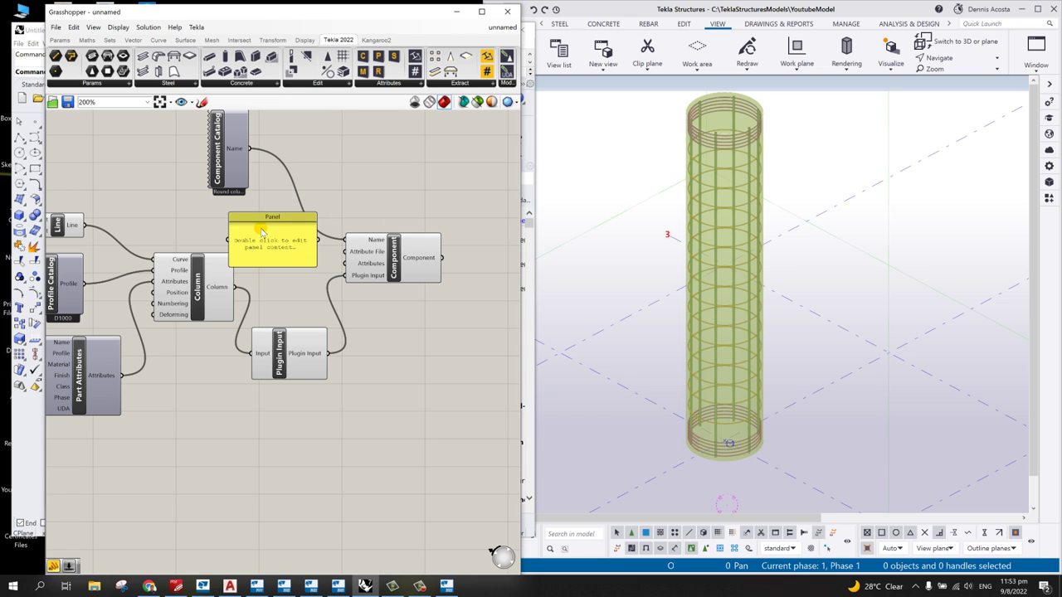
pyautogui.moveTo(270, 222); pyautogui.dragTo(205, 209)
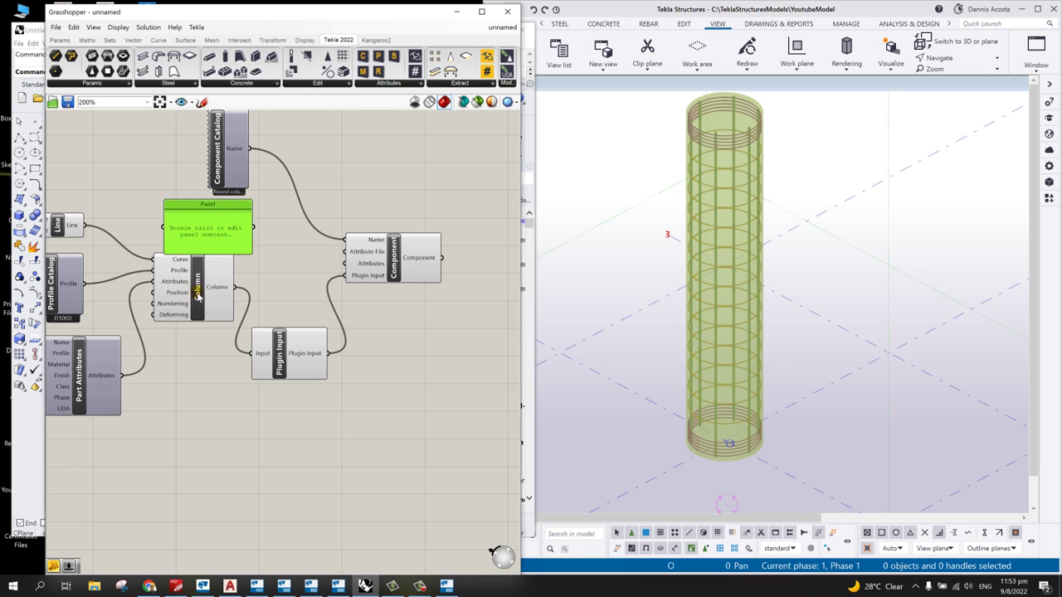
pyautogui.moveTo(197, 297); pyautogui.dragTo(198, 312)
# Step: Enter column_rebar as the panel's content, shrink the panel, and wire it to the Component's Attribute File input
pyautogui.click(222, 234)
pyautogui.doubleClick(222, 235)
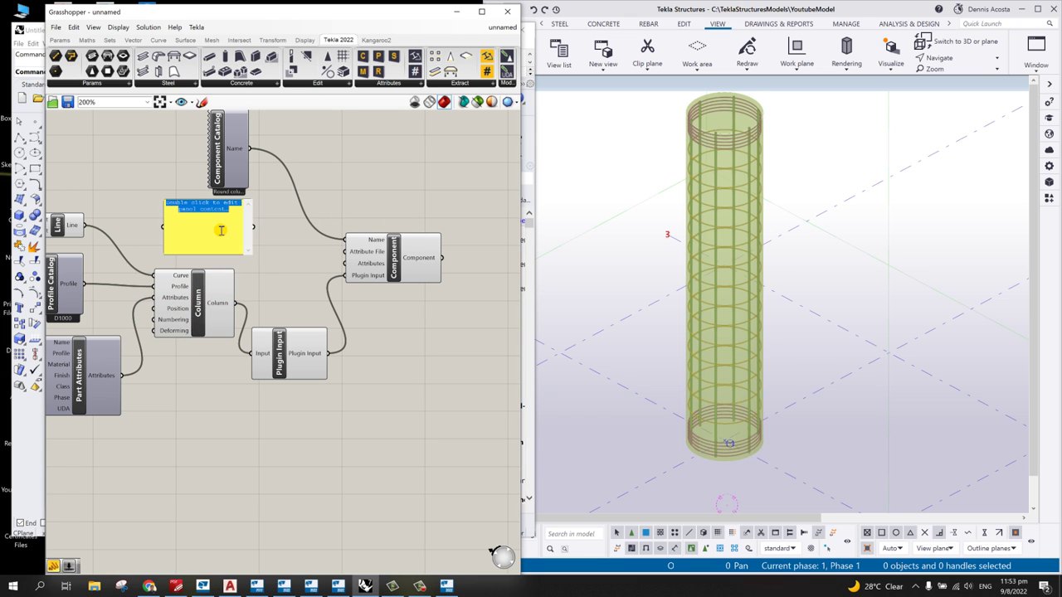
pyautogui.write('column rebar')
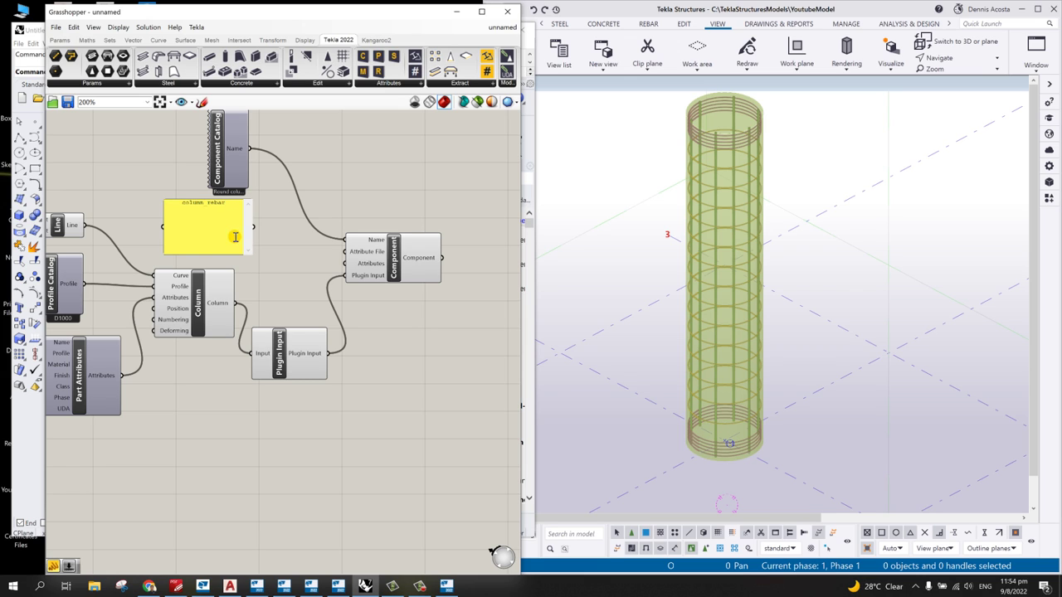
pyautogui.click(268, 230)
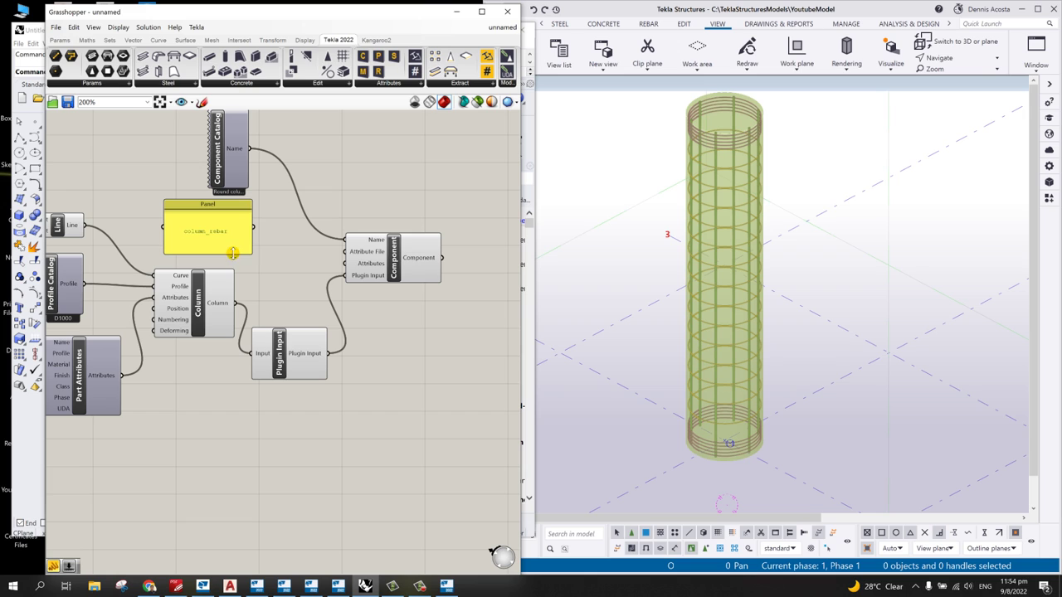
pyautogui.moveTo(233, 251); pyautogui.dragTo(343, 252)
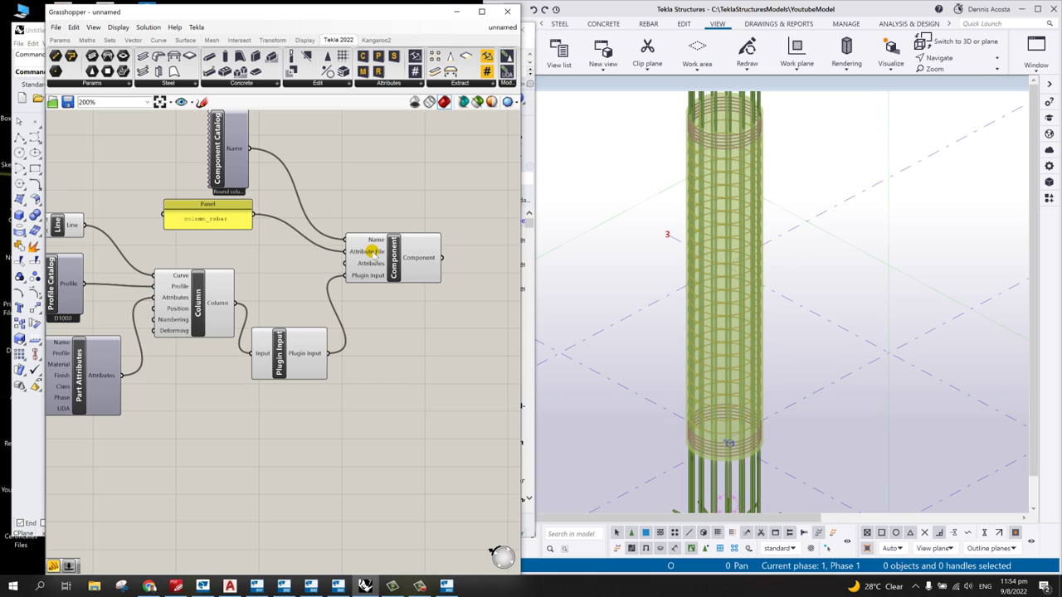
pyautogui.scroll(-2, 795, 315)
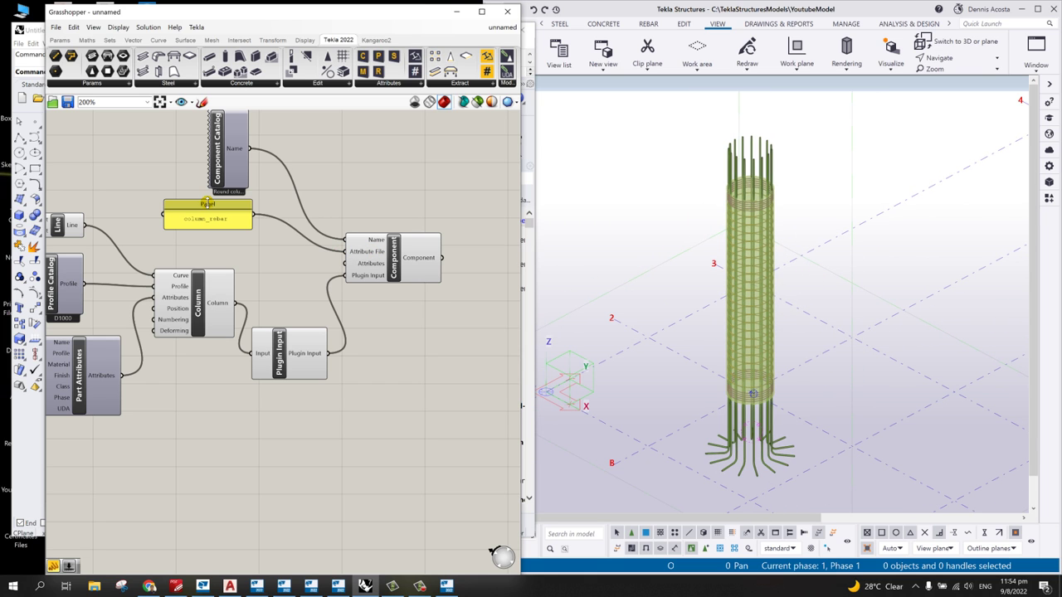
pyautogui.moveTo(212, 207); pyautogui.dragTo(239, 227)
# Step: Review the whole node graph, from the Tekla Point and column height slider through to the reinforcement Component
pyautogui.scroll(-5, 239, 226)
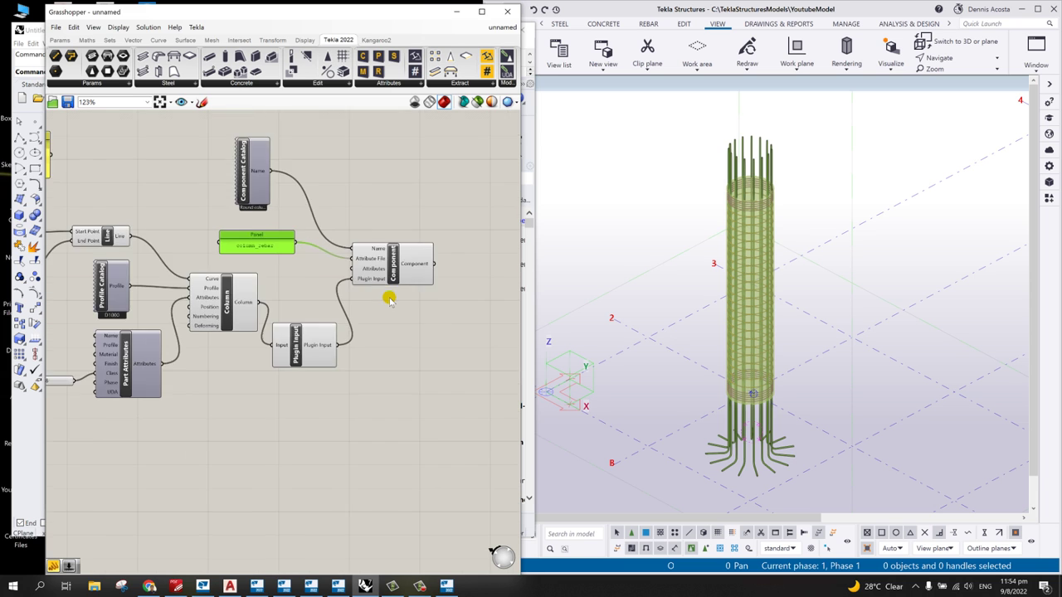
pyautogui.scroll(5, 134, 297)
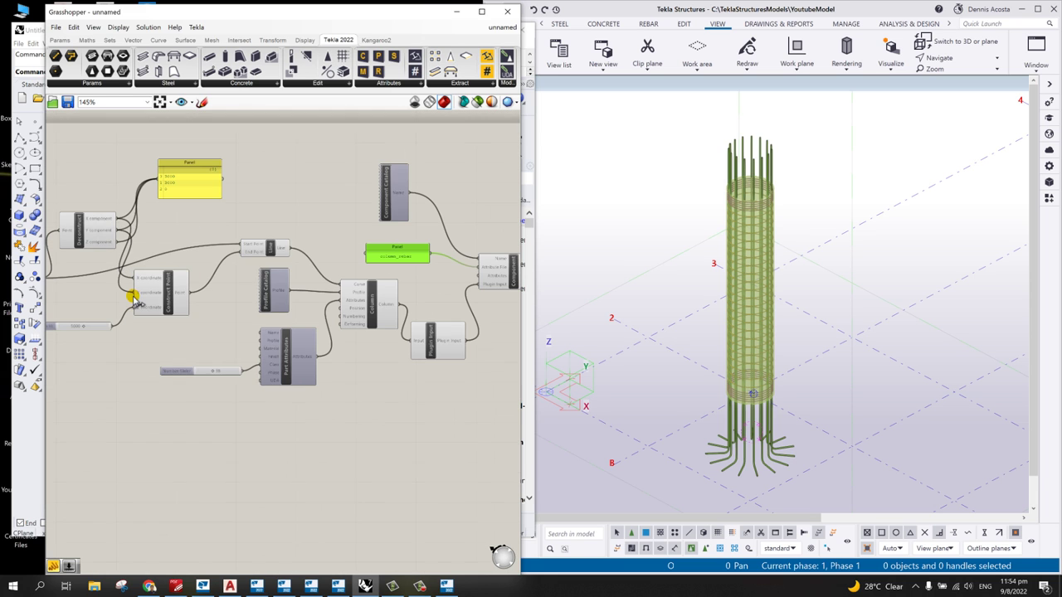
pyautogui.moveTo(209, 240); pyautogui.dragTo(386, 230, button='right')
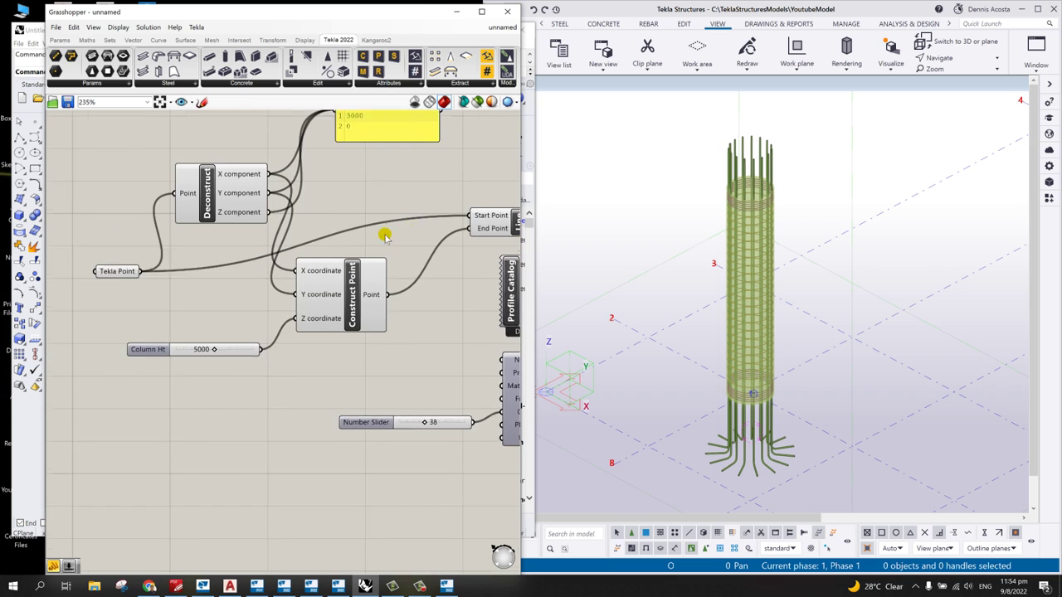
pyautogui.scroll(-2, 169, 259)
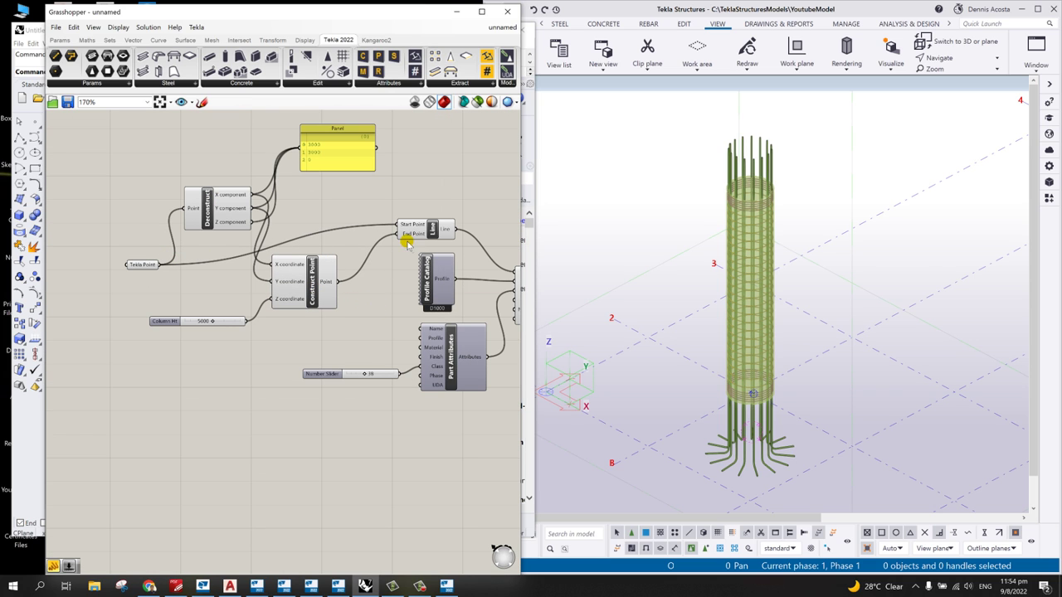
pyautogui.moveTo(379, 296); pyautogui.dragTo(300, 322, button='right')
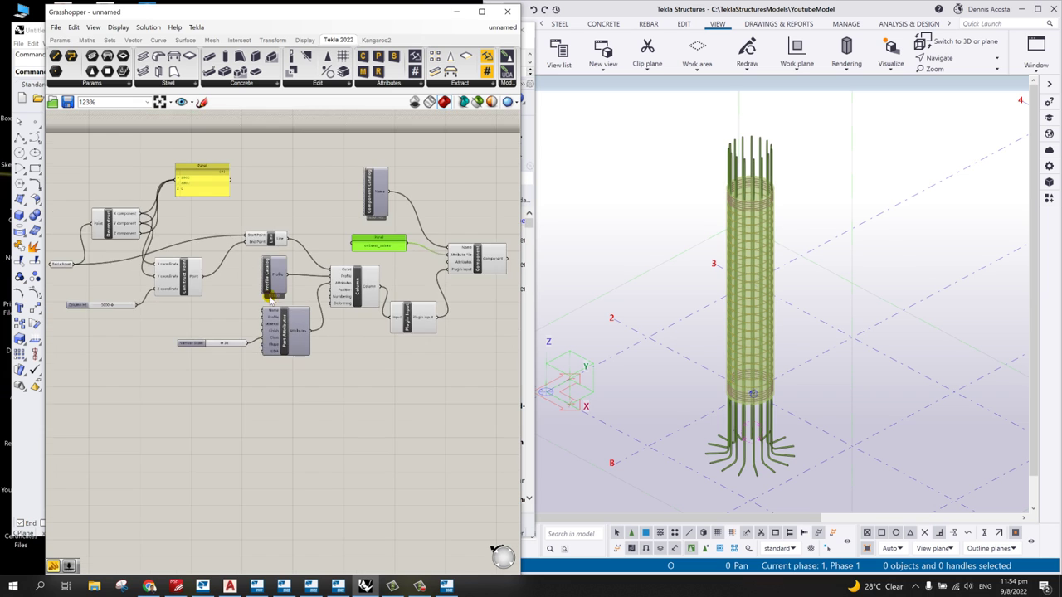
pyautogui.scroll(-1, 415, 291)
pyautogui.scroll(3, 396, 249)
pyautogui.scroll(2, 397, 249)
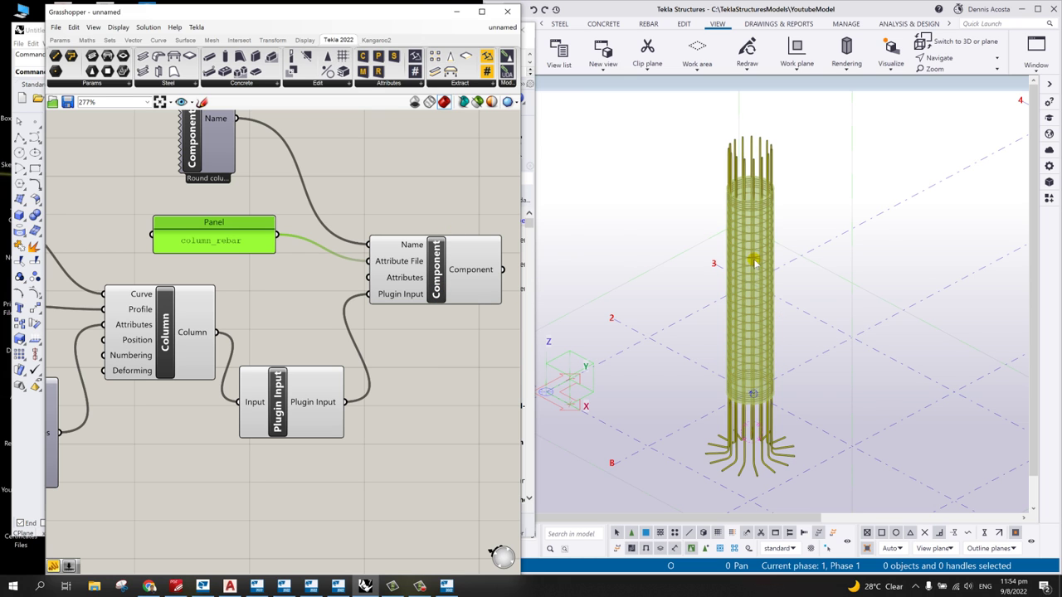
pyautogui.scroll(-4, 497, 301)
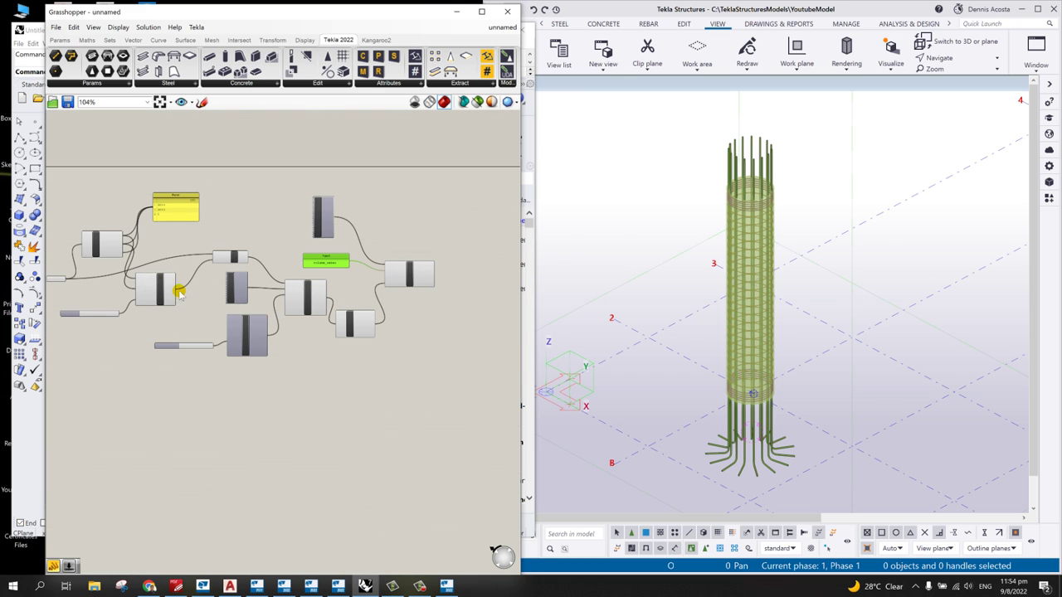
pyautogui.scroll(-2, 142, 281)
pyautogui.moveTo(257, 232); pyautogui.dragTo(289, 229, button='right')
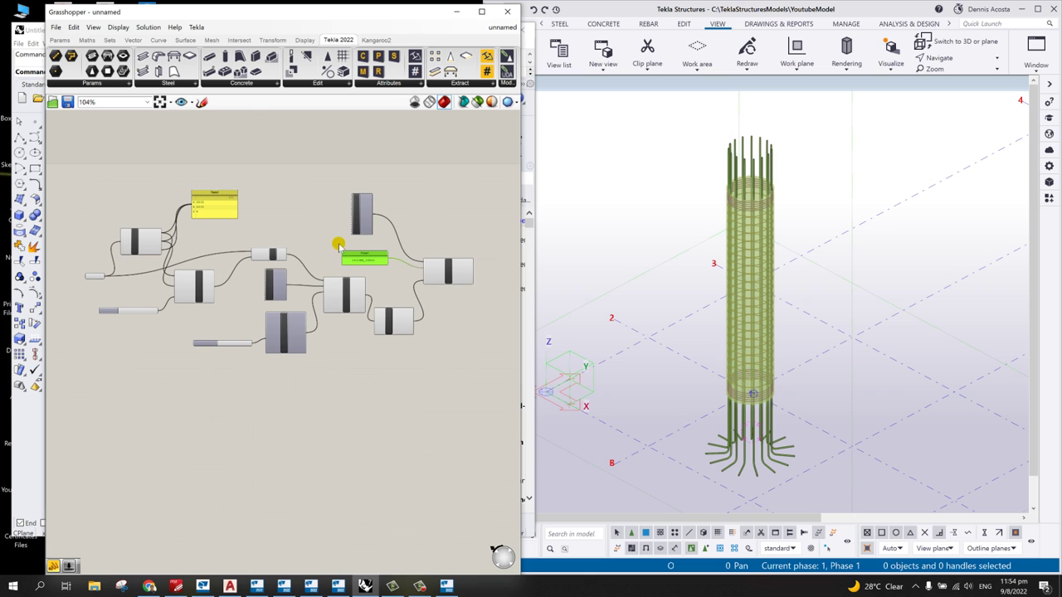
pyautogui.moveTo(349, 252)
pyautogui.scroll(3, 116, 369)
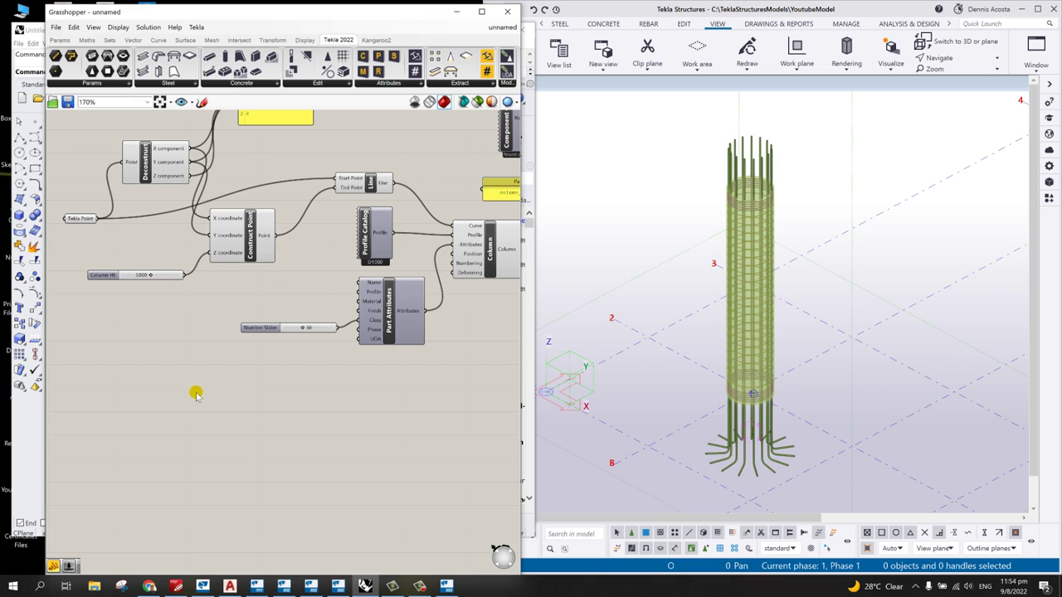
# Step: Add a second Construct Point node on the empty canvas below the column height slider and existing Construct Point
pyautogui.doubleClick(244, 438)
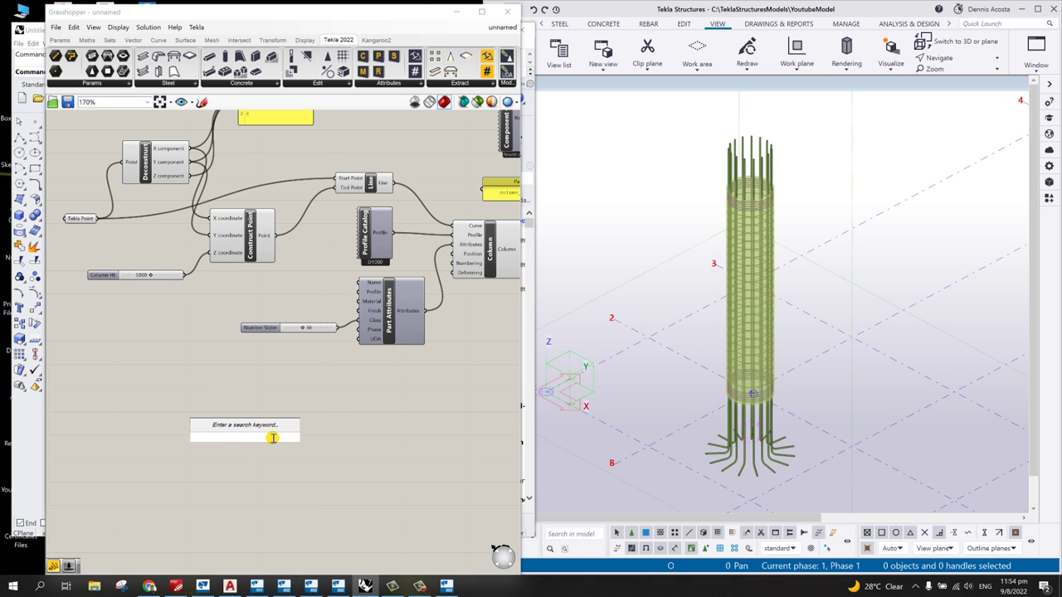
pyautogui.write('po')
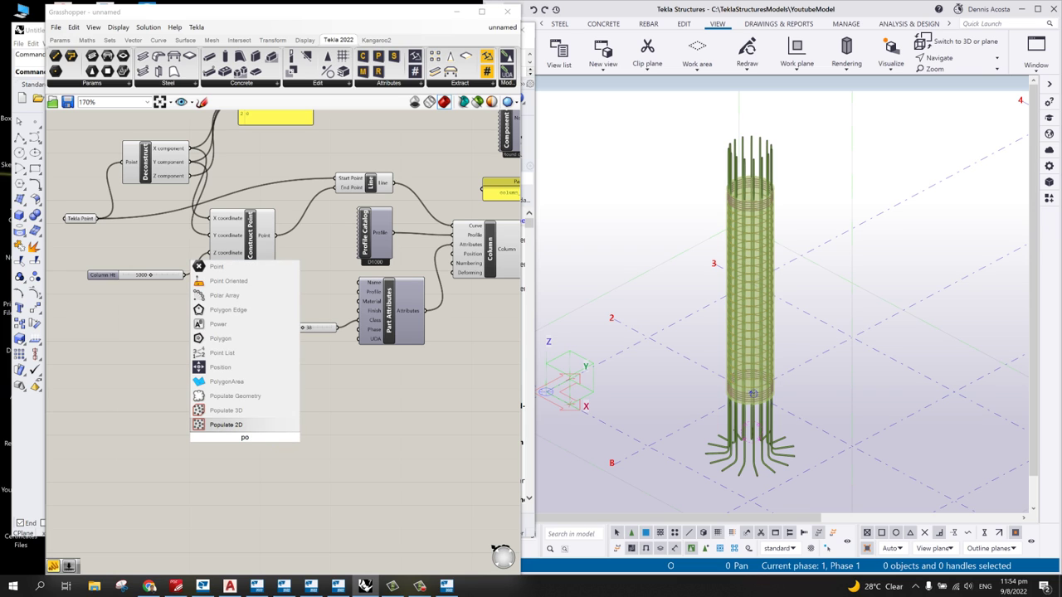
pyautogui.press('BackSpace')
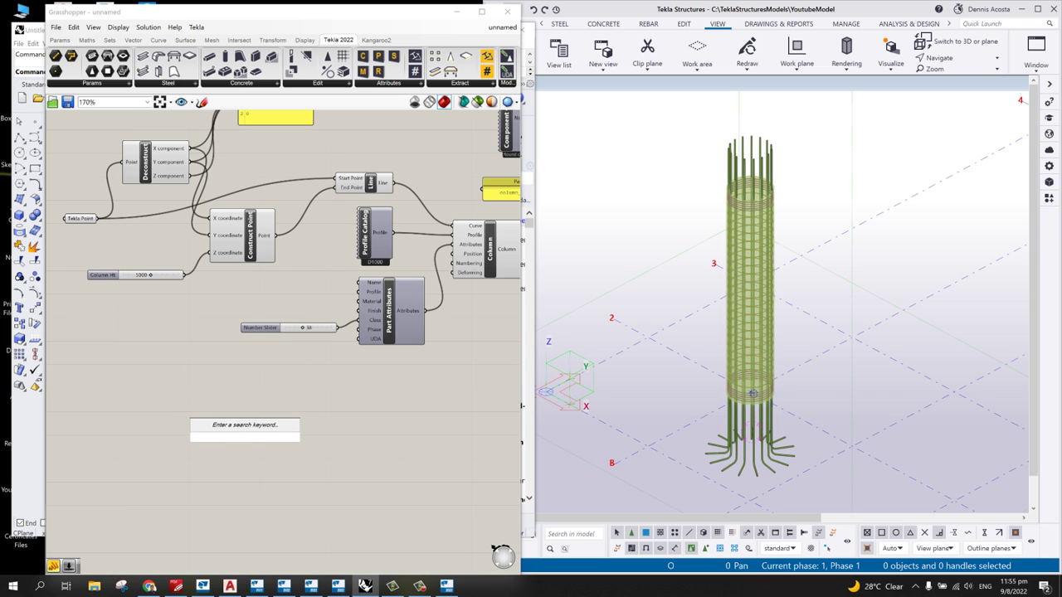
pyautogui.write('cont')
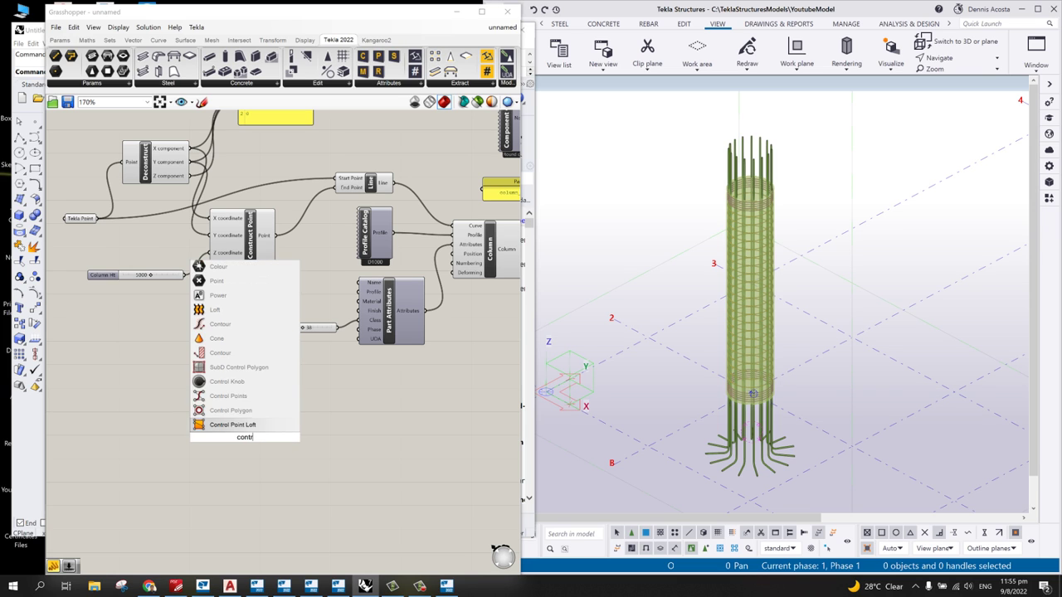
pyautogui.write('r')
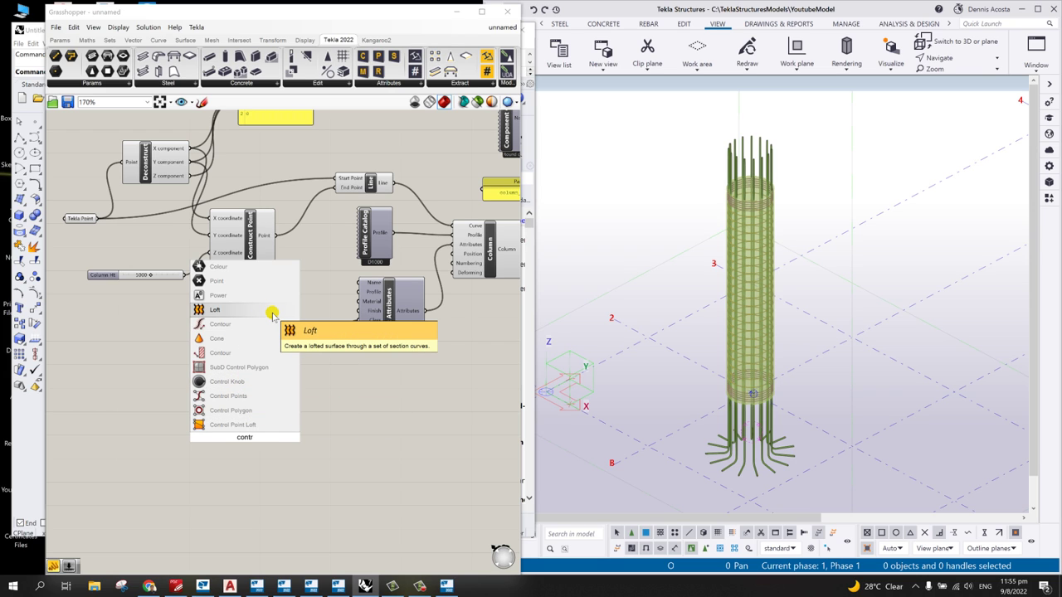
pyautogui.press('BackSpace')
pyautogui.press('BackSpace')
pyautogui.write('s')
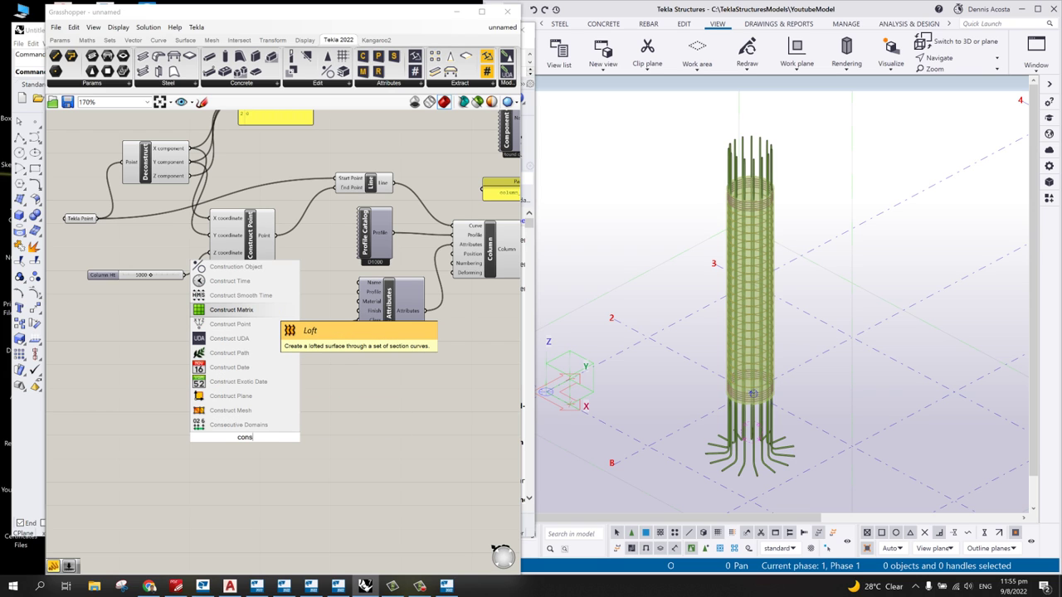
pyautogui.click(230, 323)
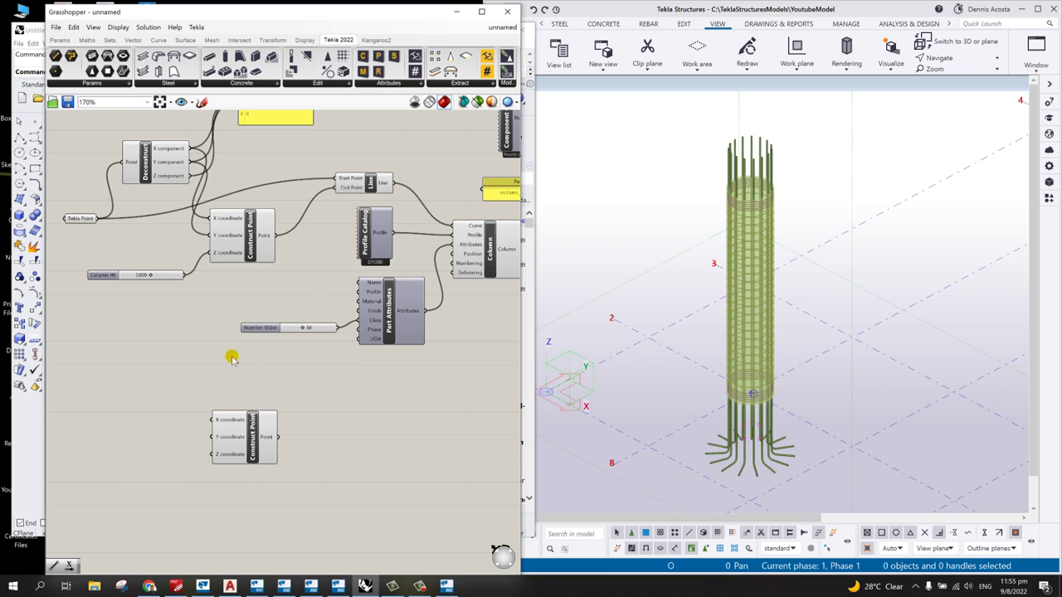
pyautogui.click(249, 421)
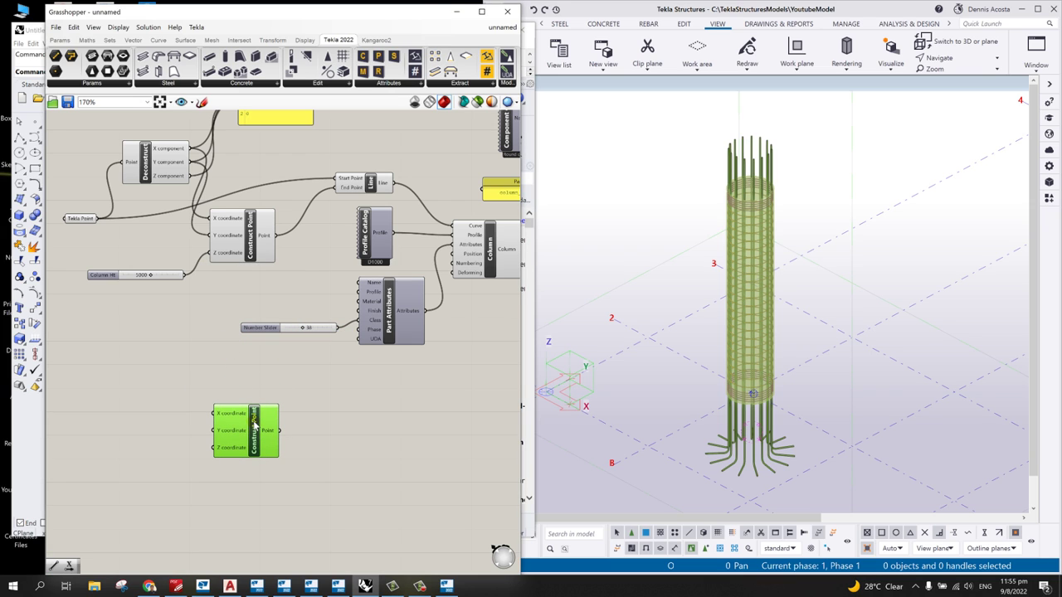
pyautogui.moveTo(258, 417); pyautogui.dragTo(263, 405)
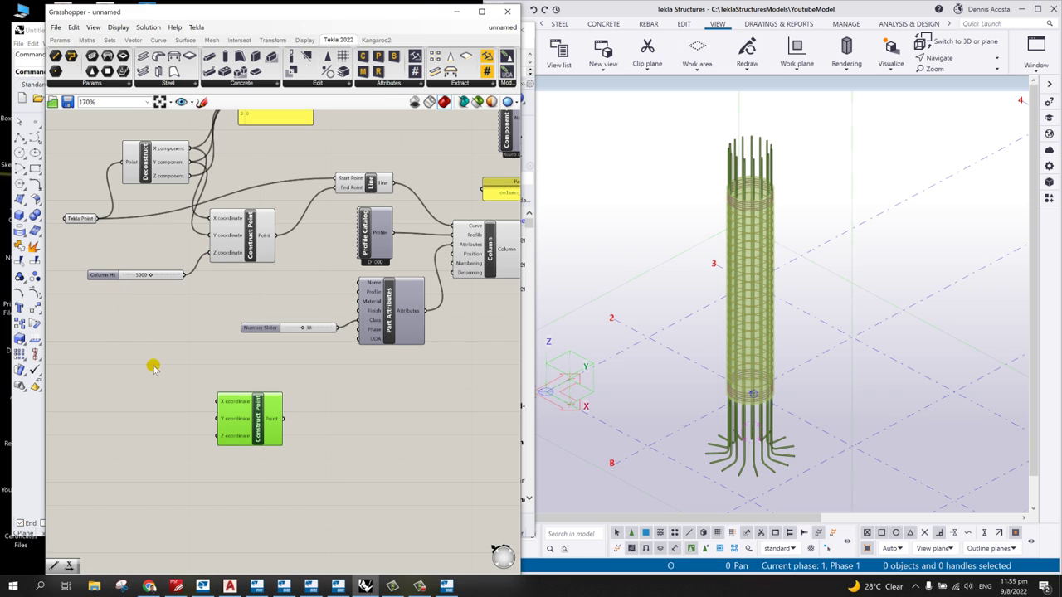
pyautogui.click(151, 424)
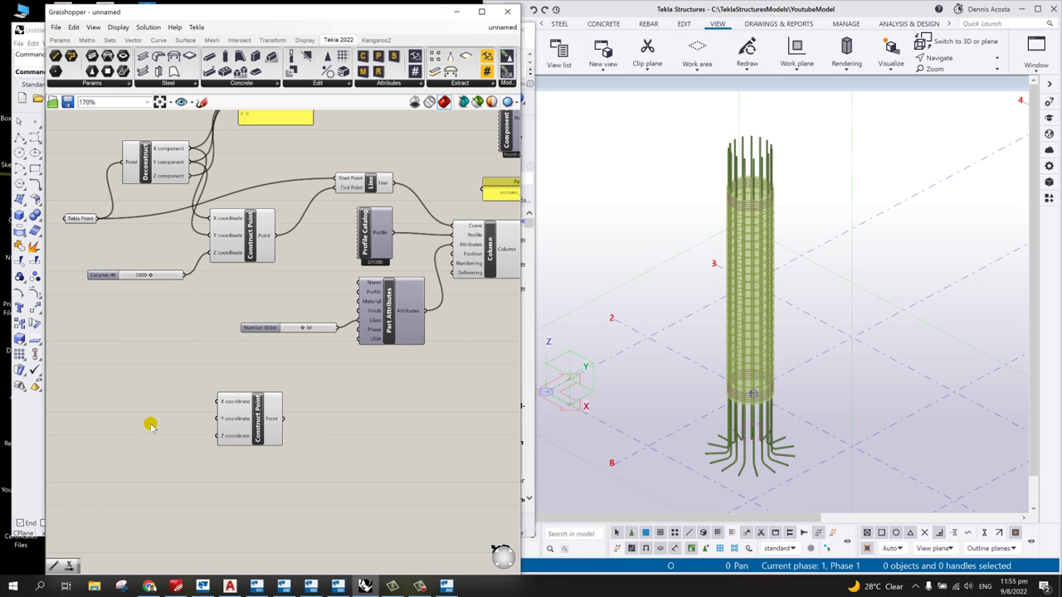
# Step: Add a Number Slider with the value 5000 and arrange it beside the new Construct Point node
pyautogui.doubleClick(151, 425)
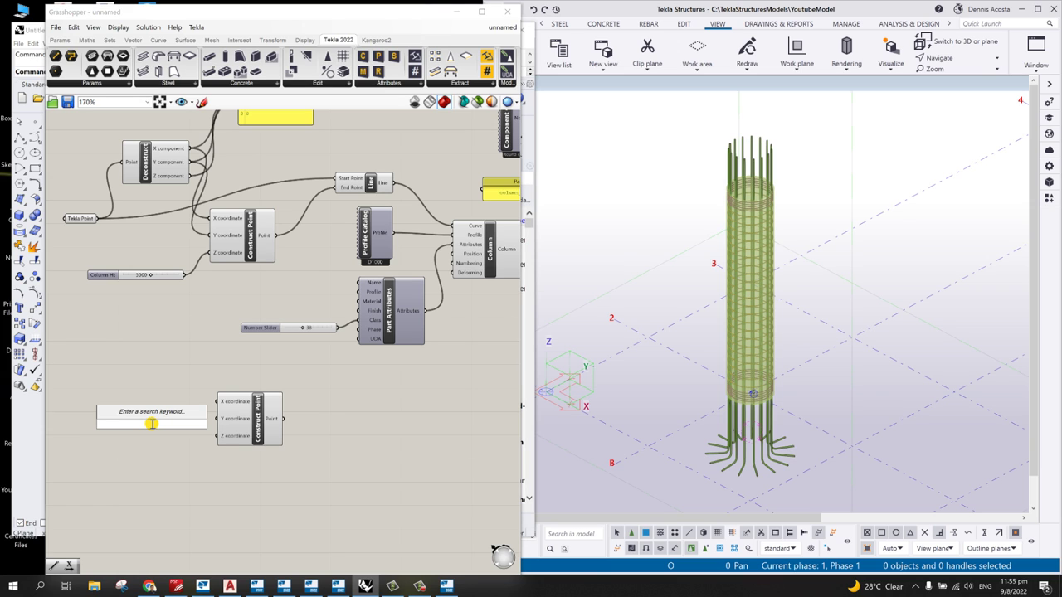
pyautogui.write('5000')
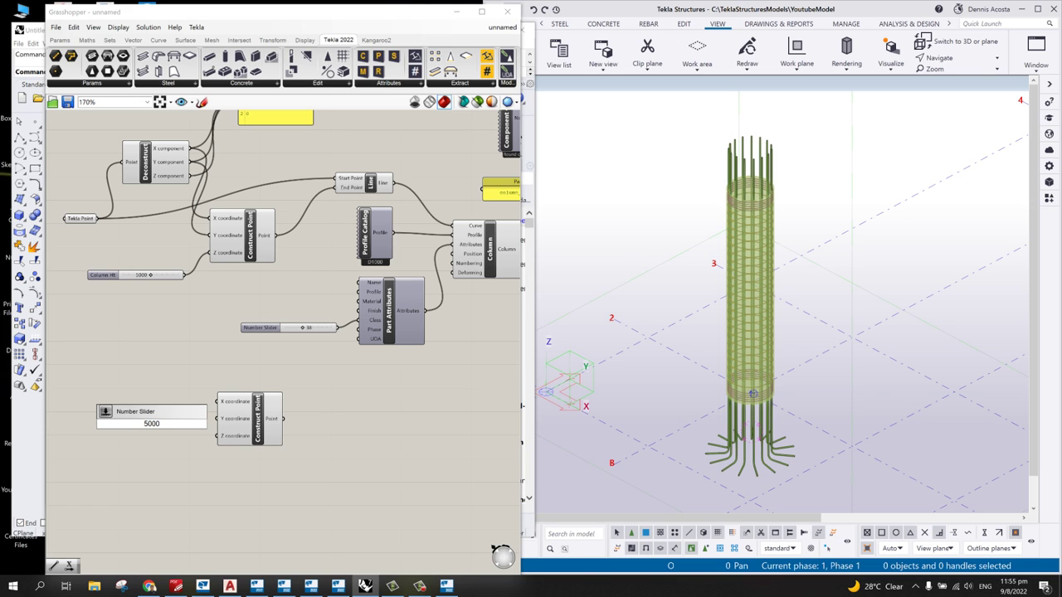
pyautogui.press('Return')
pyautogui.moveTo(125, 424); pyautogui.dragTo(99, 450)
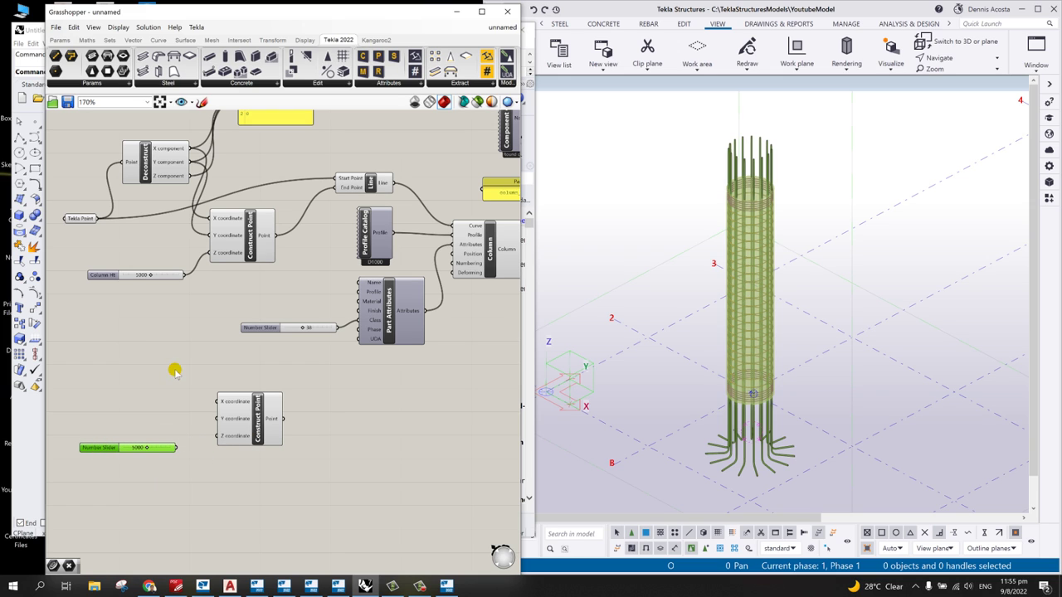
pyautogui.click(262, 419)
pyautogui.moveTo(262, 419); pyautogui.dragTo(270, 423)
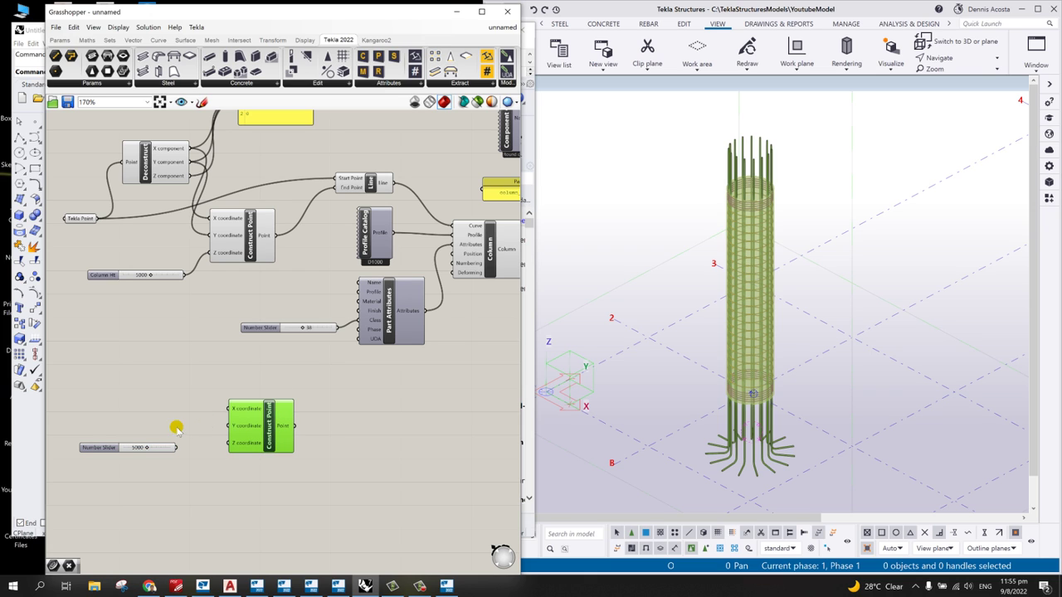
pyautogui.moveTo(145, 451); pyautogui.dragTo(129, 452)
# Step: Set the new slider's minimum to -10000 so it accepts negative heights
pyautogui.doubleClick(114, 450)
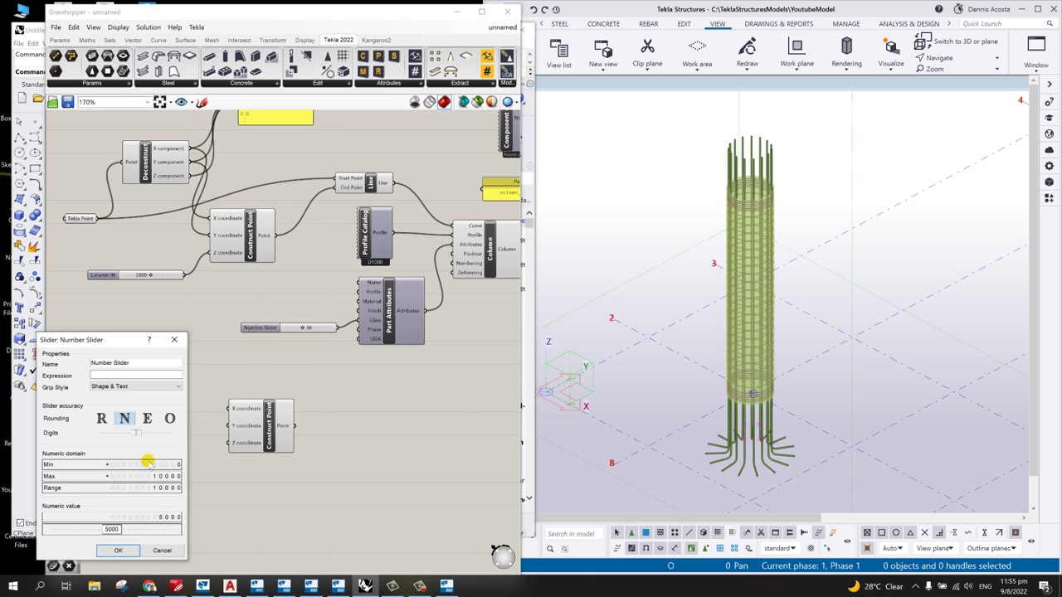
pyautogui.doubleClick(156, 465)
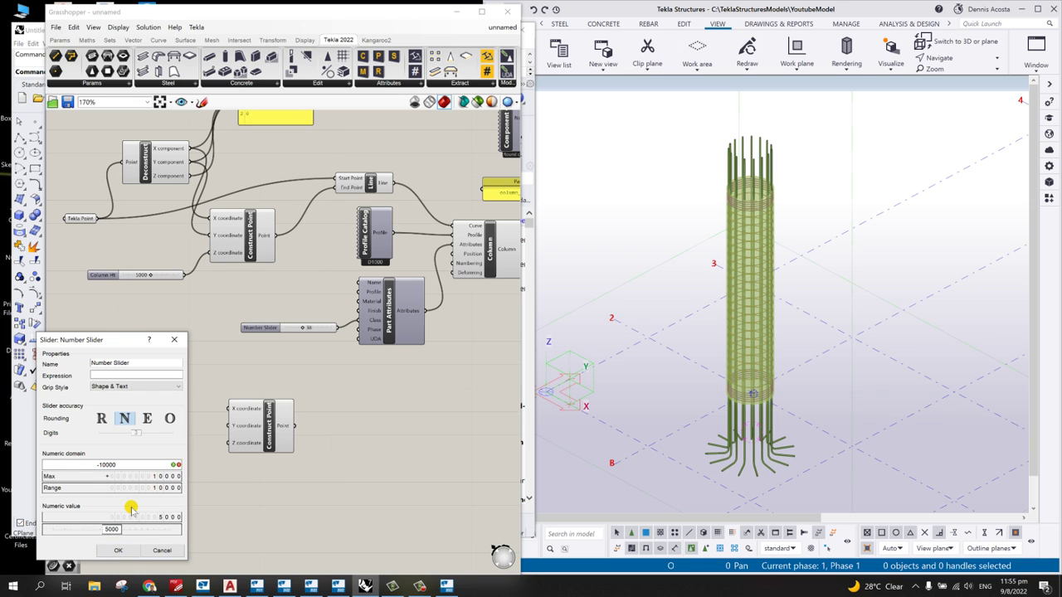
pyautogui.click(118, 550)
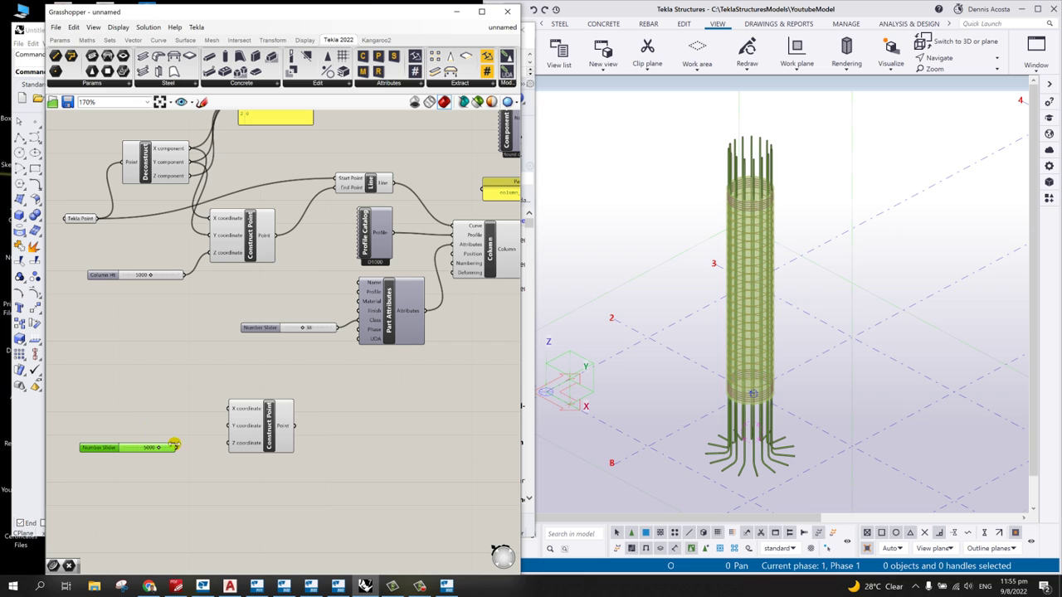
# Step: Wire the slider to the new Construct Point's Z coordinate, and Deconstruct's X and Y components to its X and Y coordinates
pyautogui.moveTo(177, 448); pyautogui.dragTo(230, 443)
pyautogui.moveTo(108, 452); pyautogui.dragTo(136, 461)
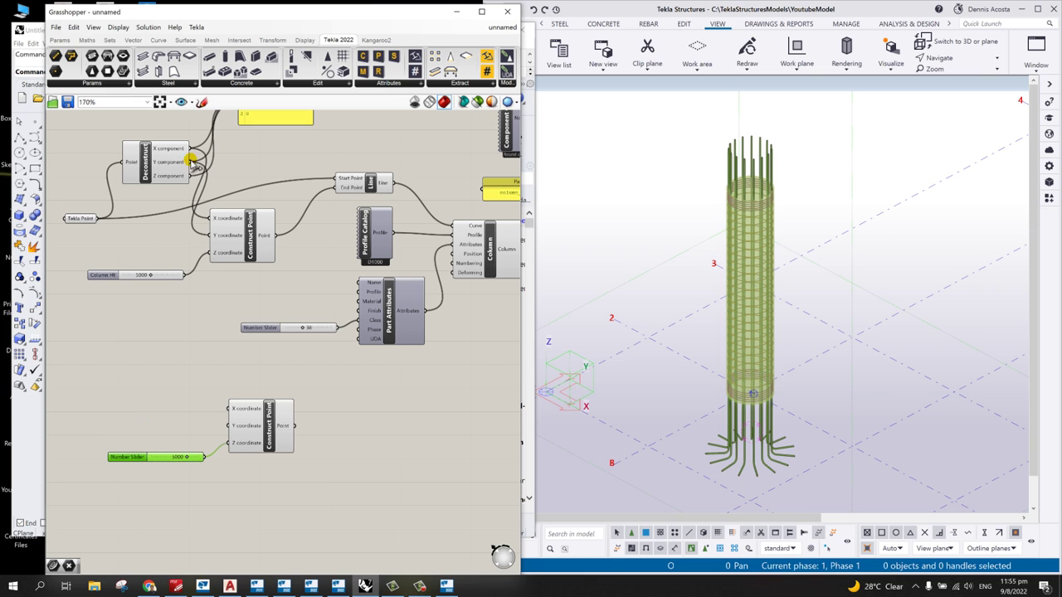
pyautogui.moveTo(193, 159); pyautogui.dragTo(229, 425)
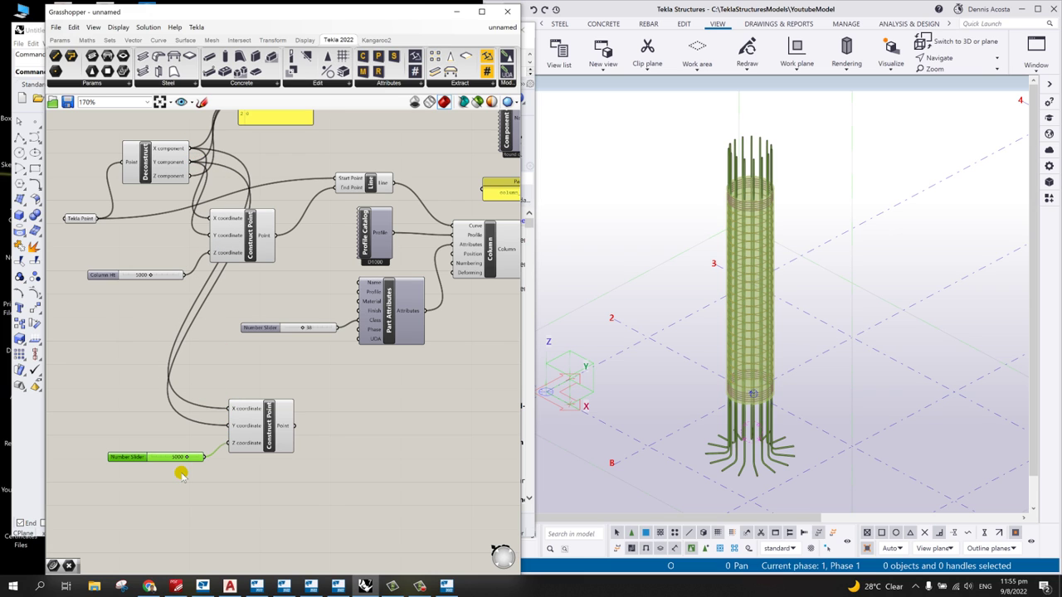
# Step: Set the new slider to about -1471, using the Rhino viewport to check the point's position below the column base
pyautogui.moveTo(188, 460); pyautogui.dragTo(160, 466)
pyautogui.moveTo(177, 16); pyautogui.dragTo(489, 24)
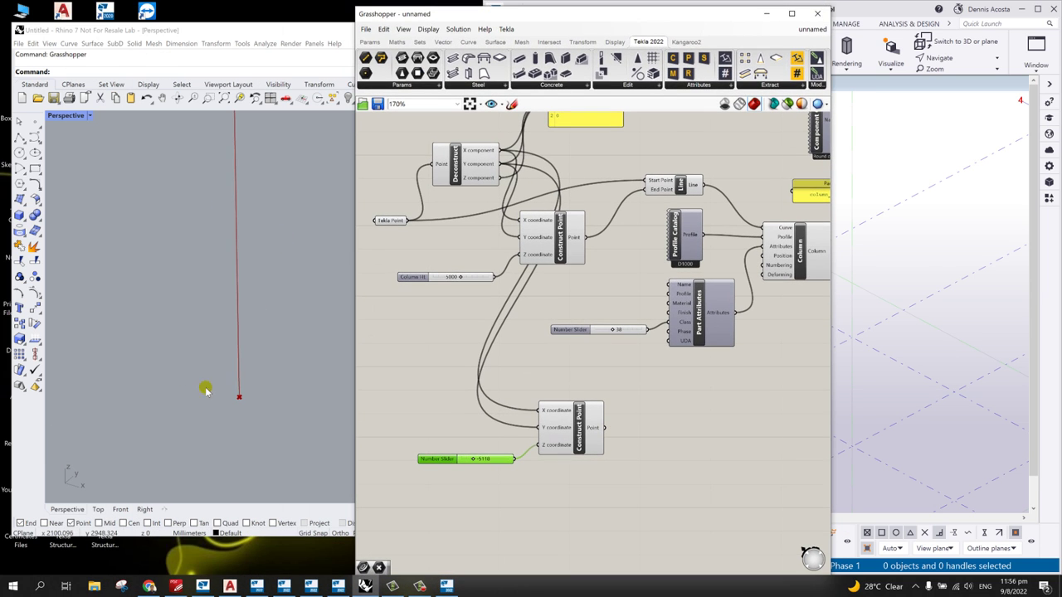
pyautogui.moveTo(475, 463); pyautogui.dragTo(485, 463)
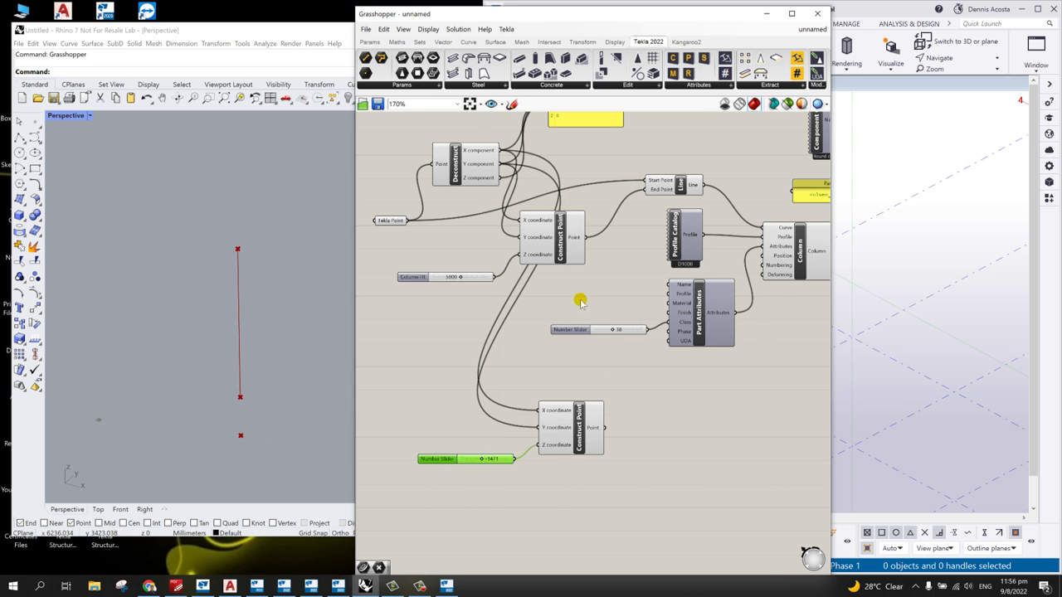
pyautogui.moveTo(620, 18); pyautogui.dragTo(315, 6)
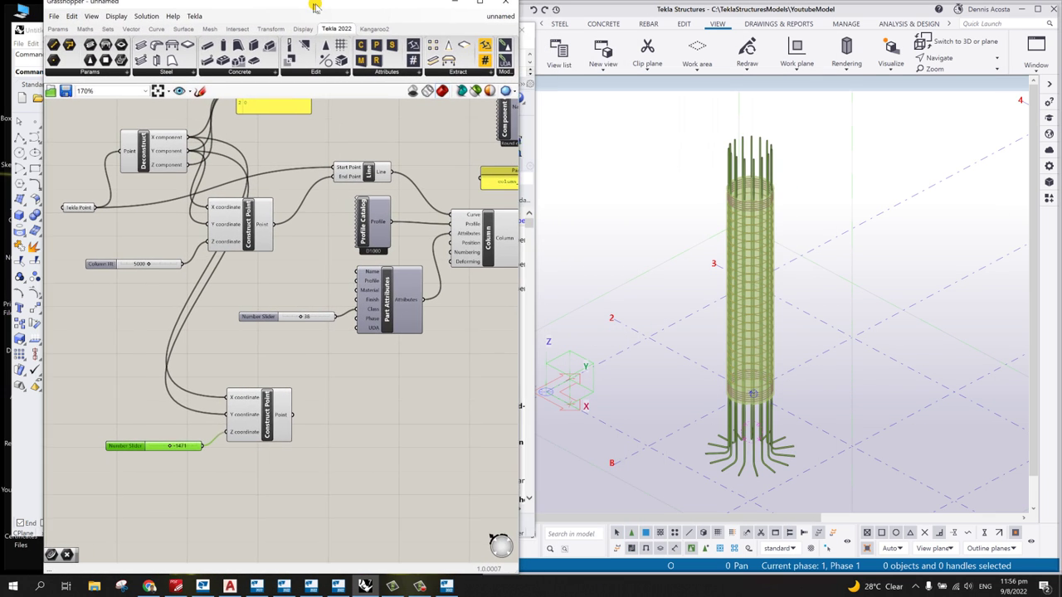
pyautogui.doubleClick(320, 12)
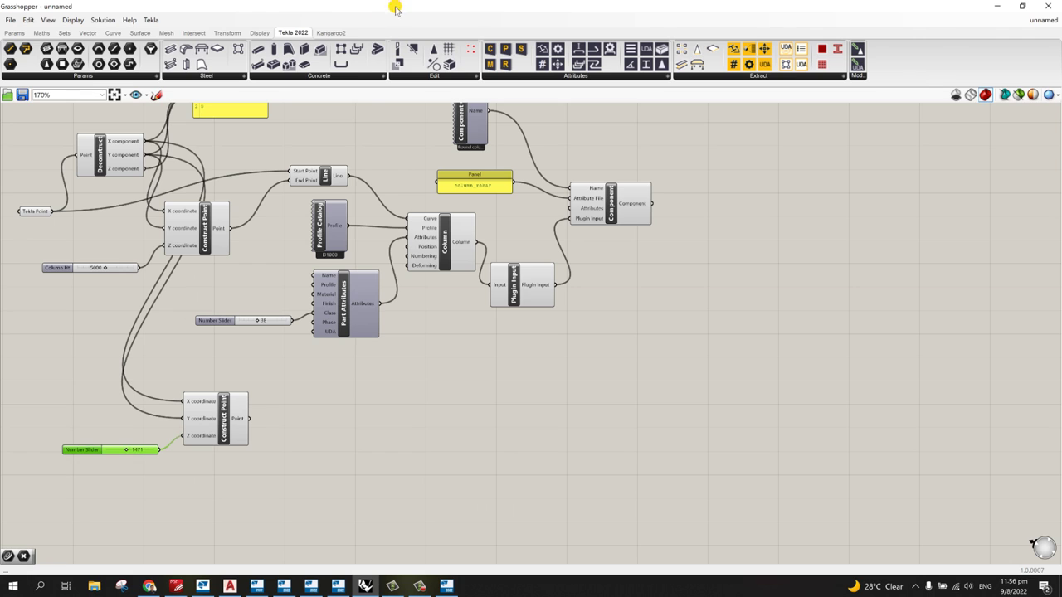
pyautogui.moveTo(396, 5); pyautogui.dragTo(282, 11)
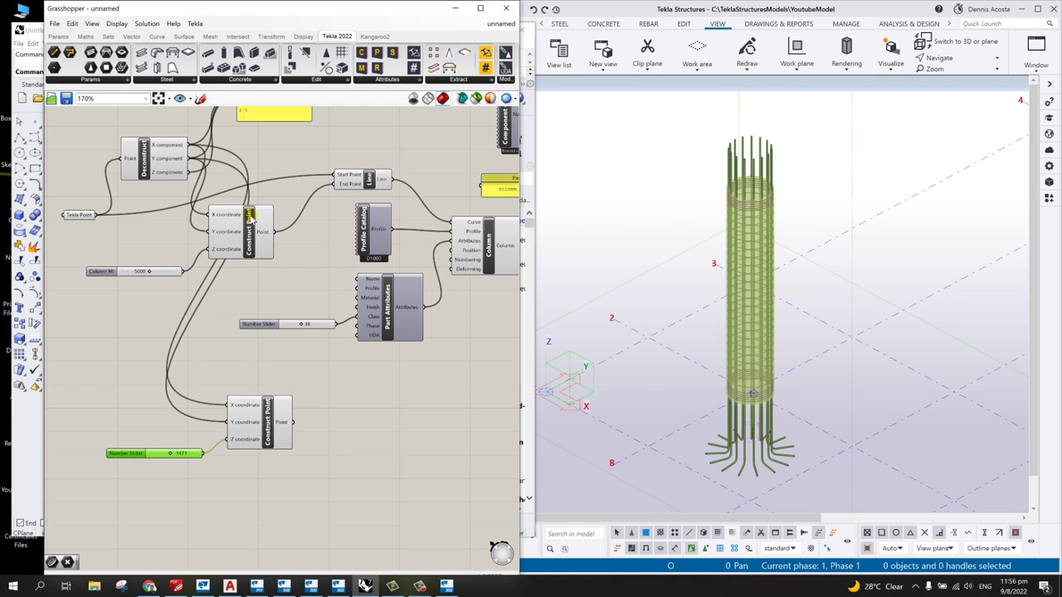
# Step: Rename the slider feeding the new Construct Point as Footing Ht
pyautogui.rightClick(128, 457)
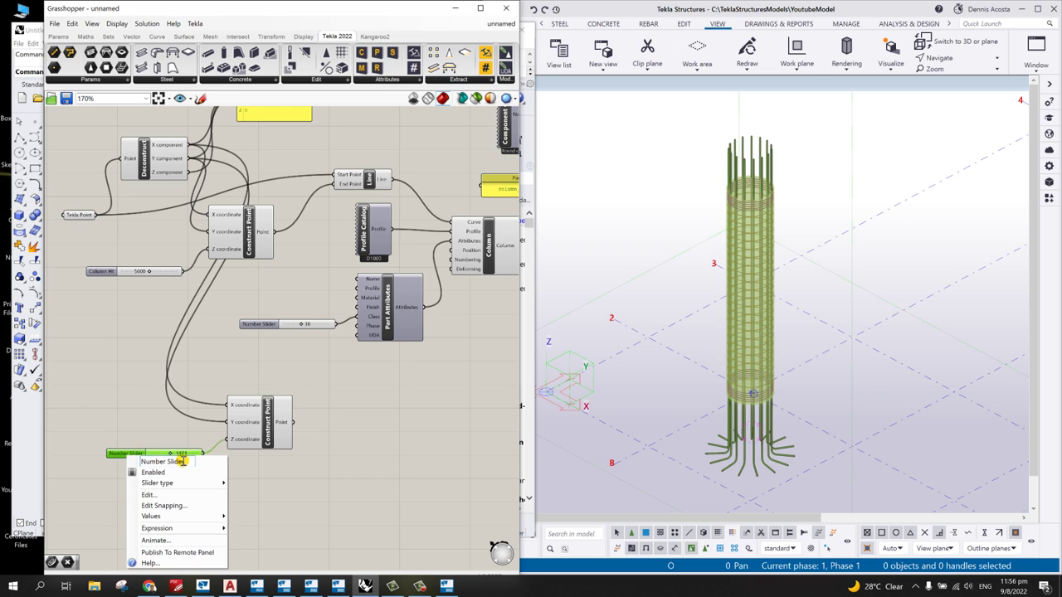
pyautogui.moveTo(181, 461); pyautogui.dragTo(128, 461)
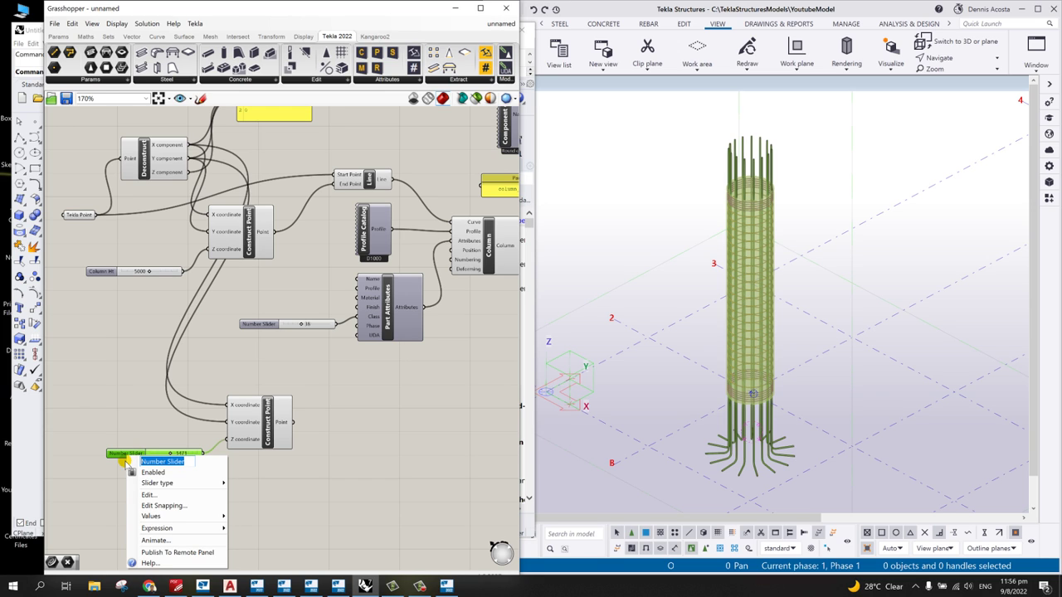
pyautogui.write('C')
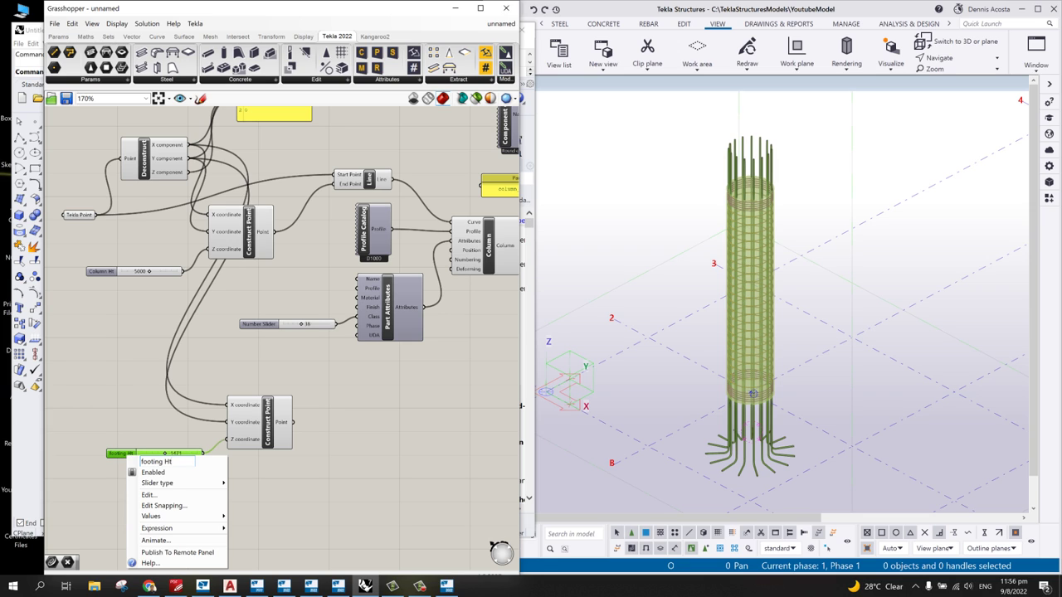
pyautogui.press('Return')
pyautogui.click(273, 474)
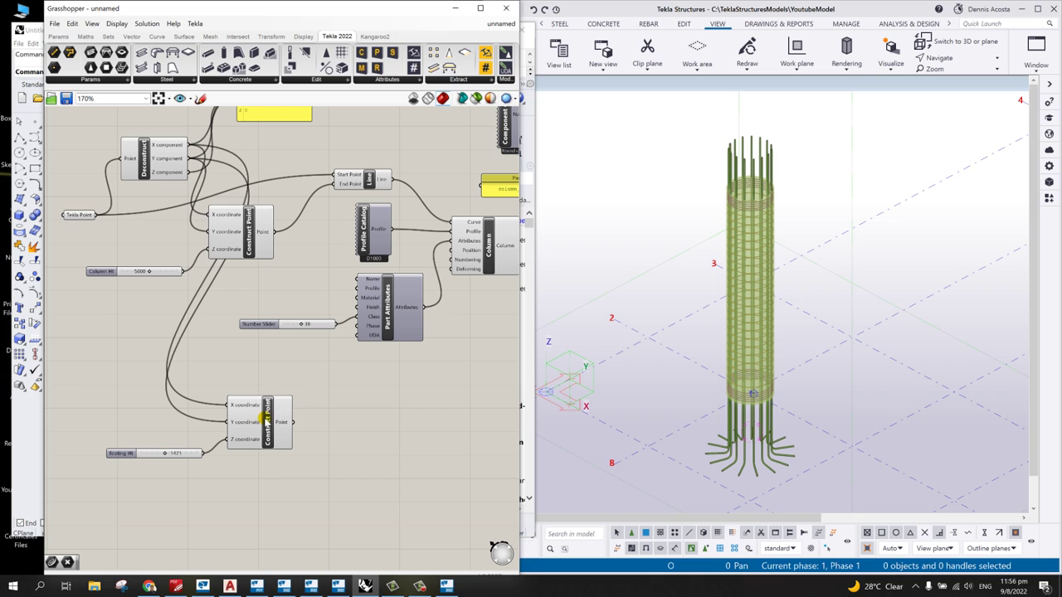
# Step: Add a Line node beside the new Construct Point node
pyautogui.doubleClick(389, 429)
pyautogui.write('line')
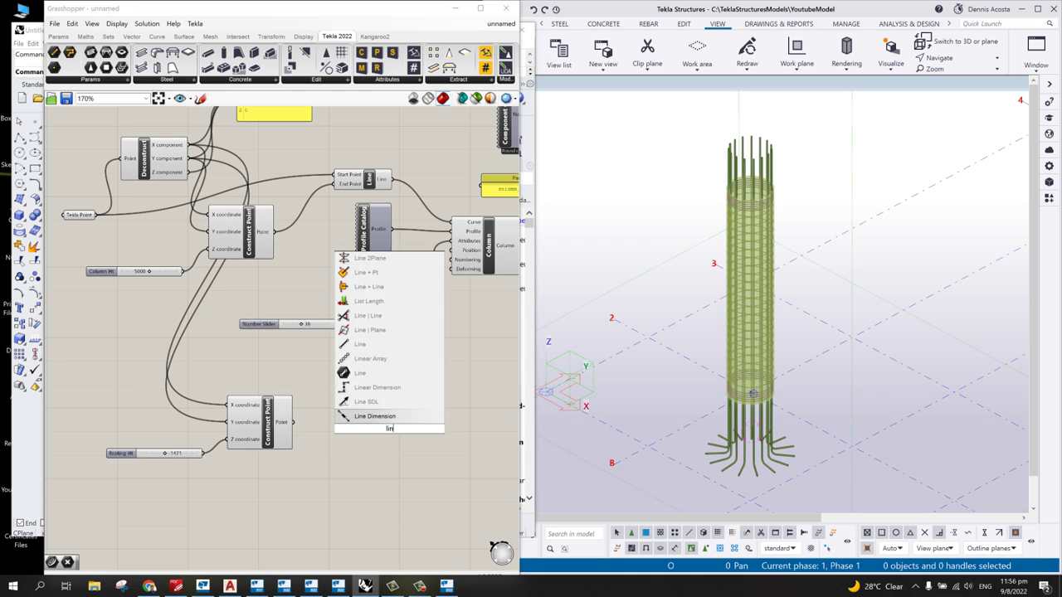
pyautogui.click(381, 413)
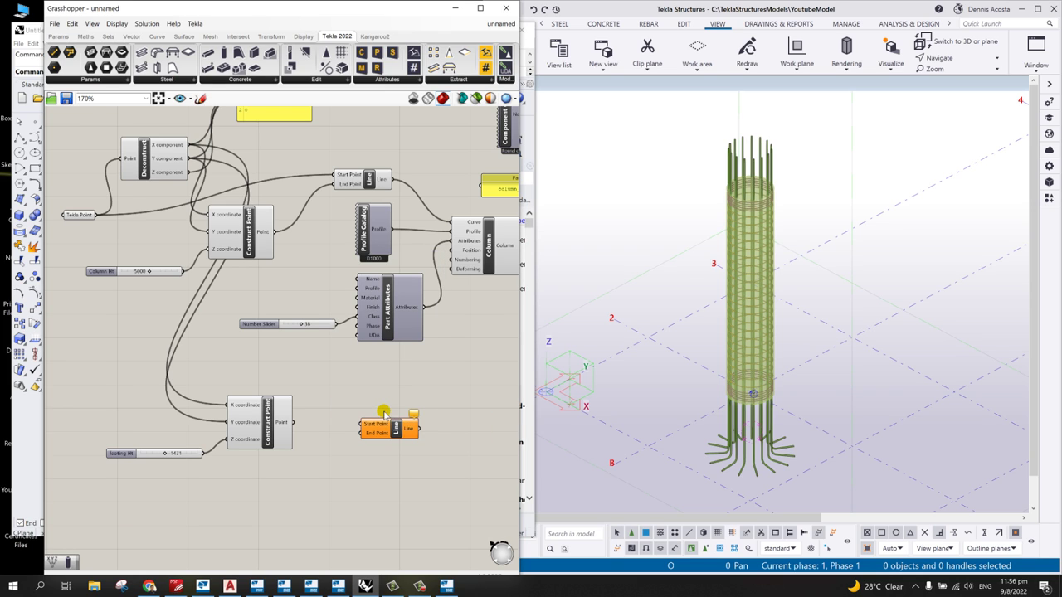
pyautogui.moveTo(396, 429); pyautogui.dragTo(395, 406)
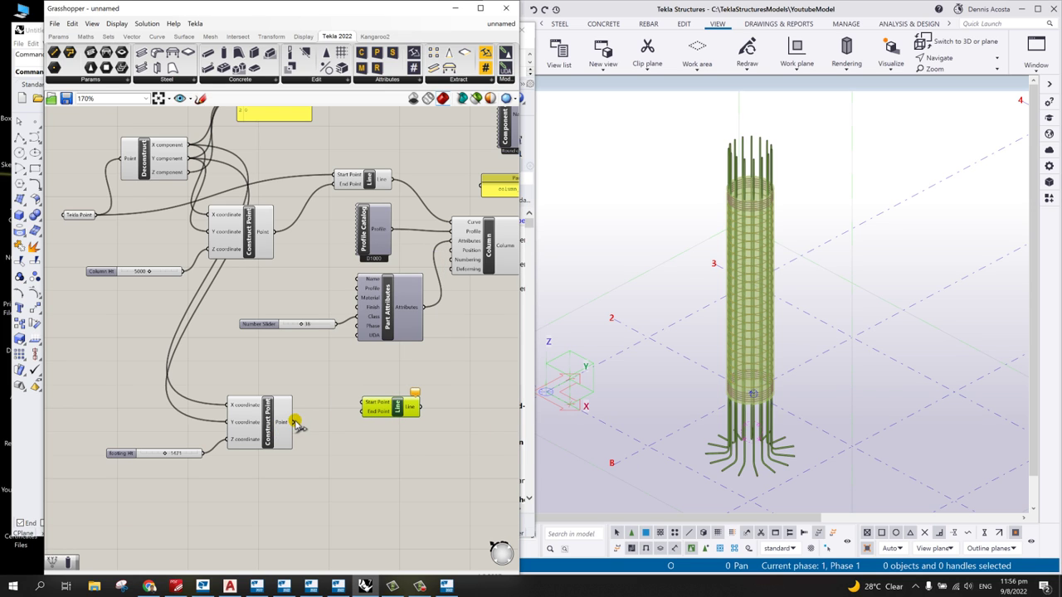
# Step: Wire the new Construct Point to the new Line's Start Point and the Tekla Point to its End Point
pyautogui.moveTo(295, 423); pyautogui.dragTo(361, 403)
pyautogui.moveTo(94, 214); pyautogui.dragTo(384, 410)
pyautogui.click(386, 412)
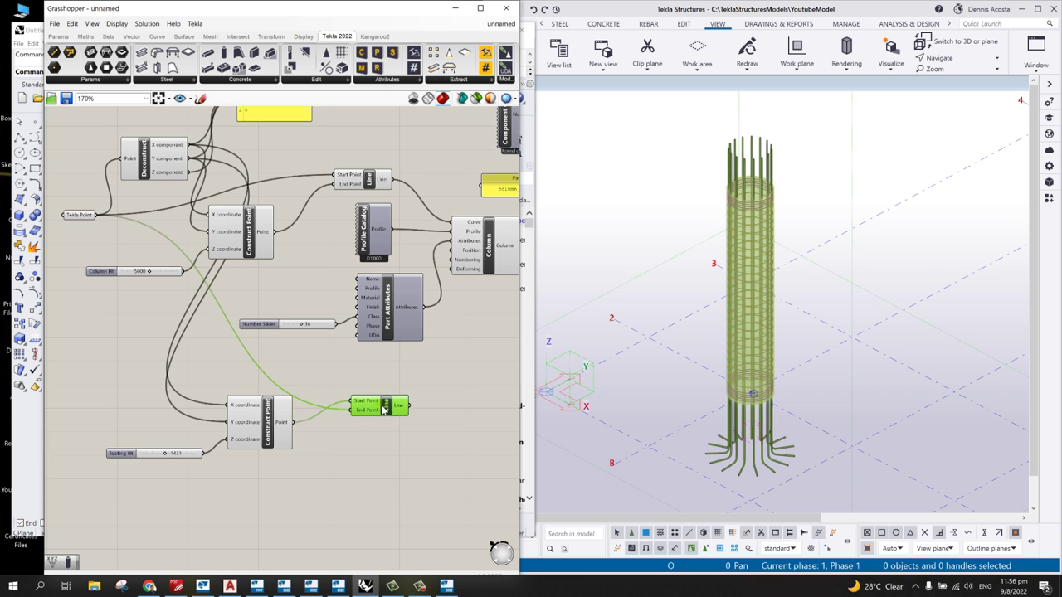
pyautogui.scroll(-4, 448, 414)
pyautogui.scroll(3, 438, 426)
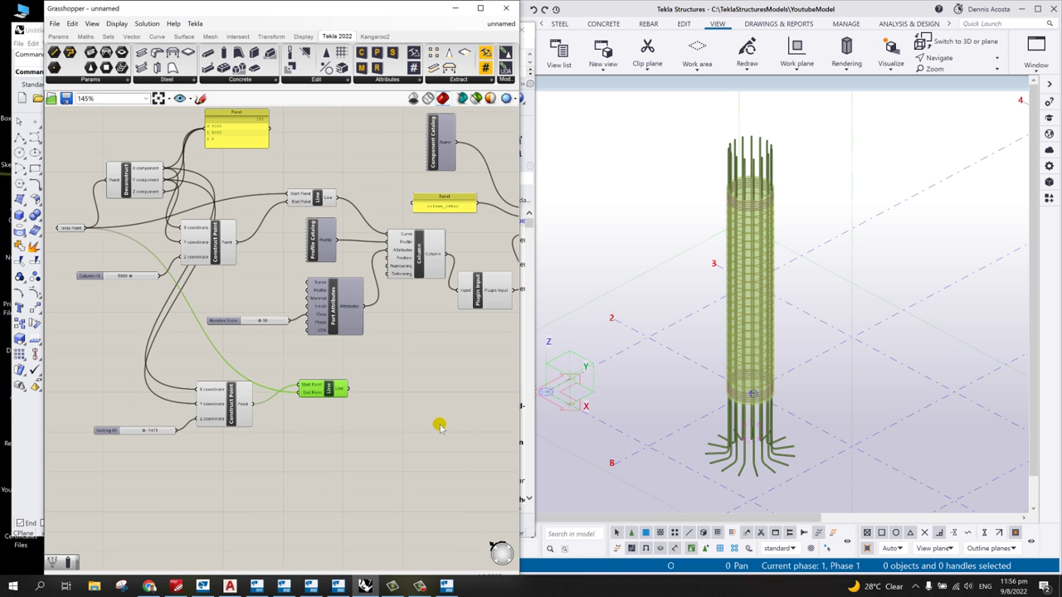
pyautogui.scroll(4, 438, 424)
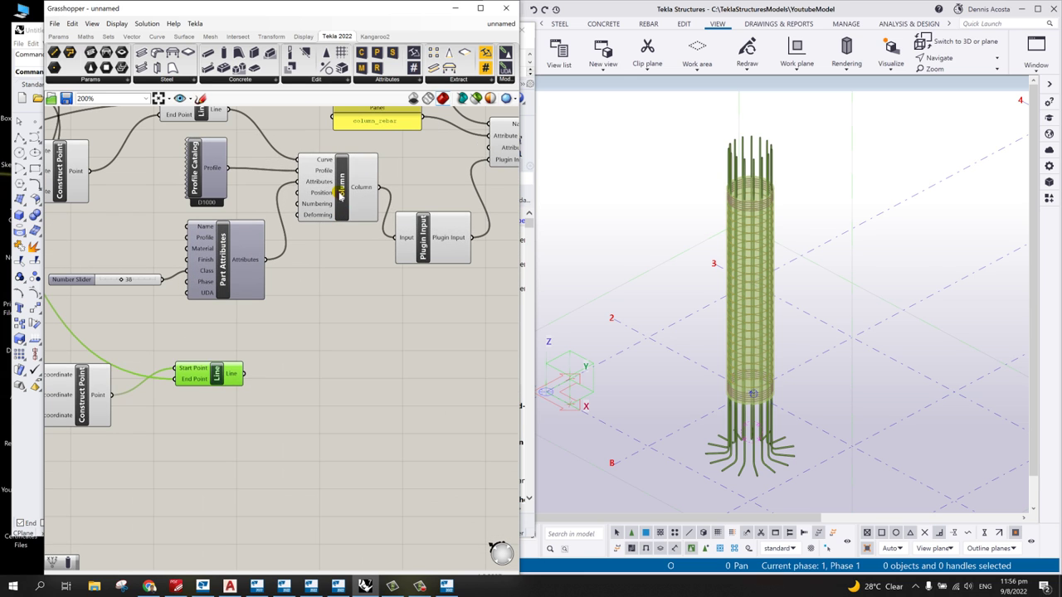
pyautogui.click(340, 195)
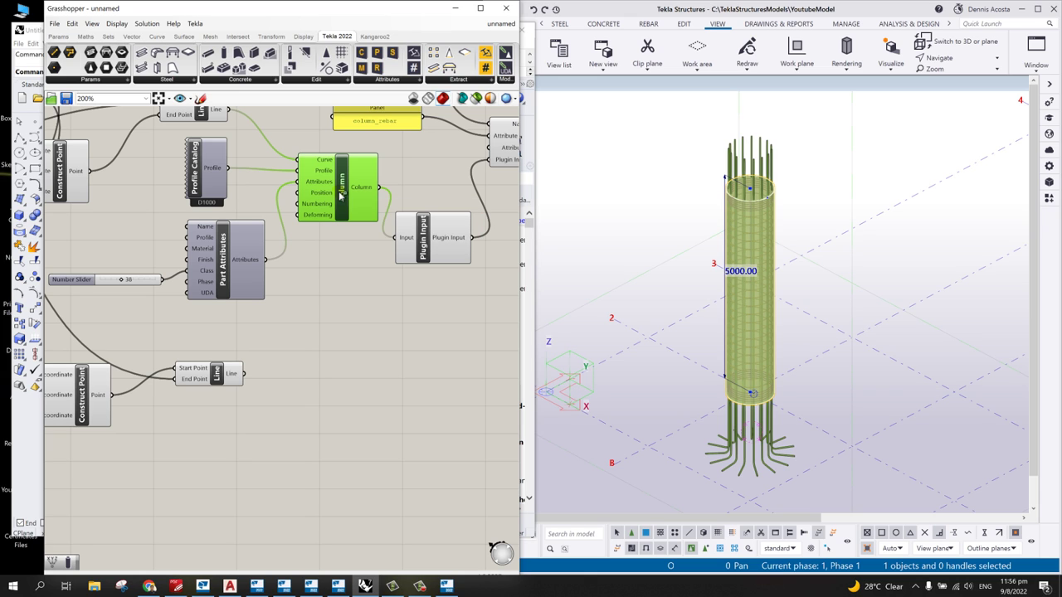
pyautogui.keyDown('alt'); pyautogui.moveTo(339, 195); pyautogui.dragTo(355, 404); pyautogui.keyUp('alt')
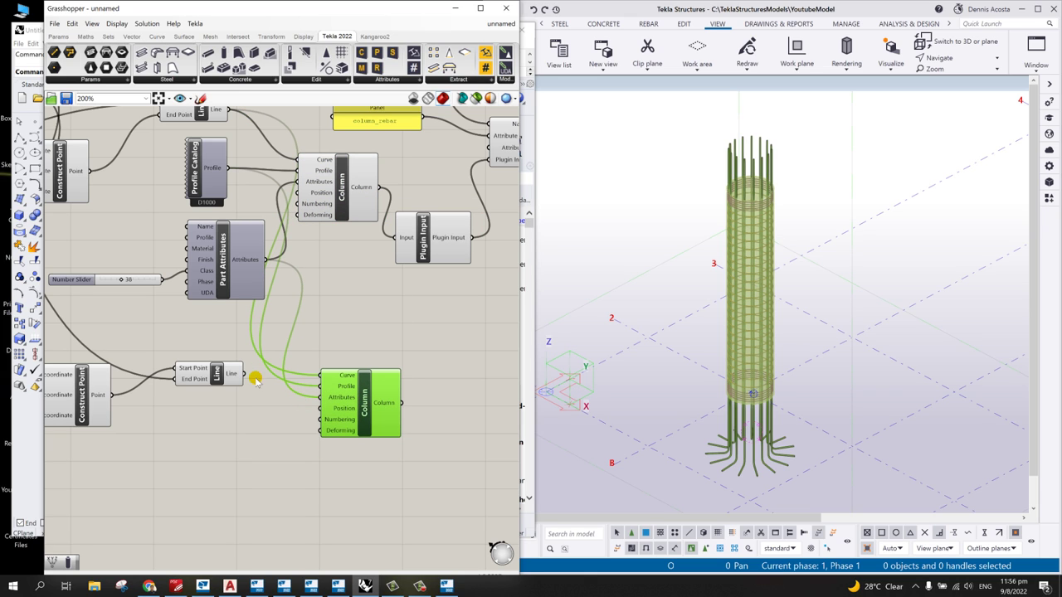
pyautogui.click(222, 260)
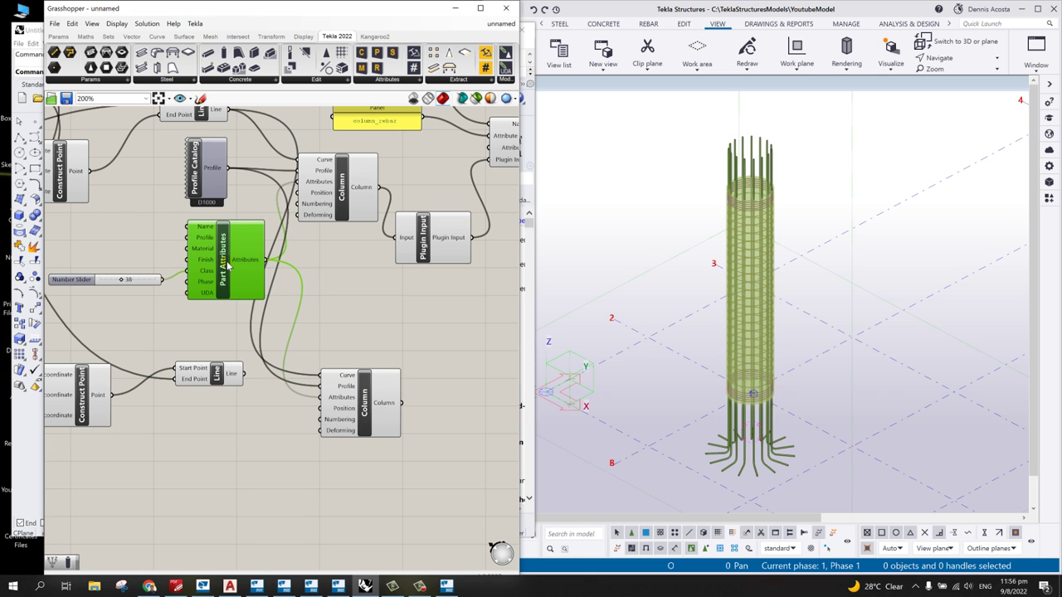
pyautogui.click(365, 401)
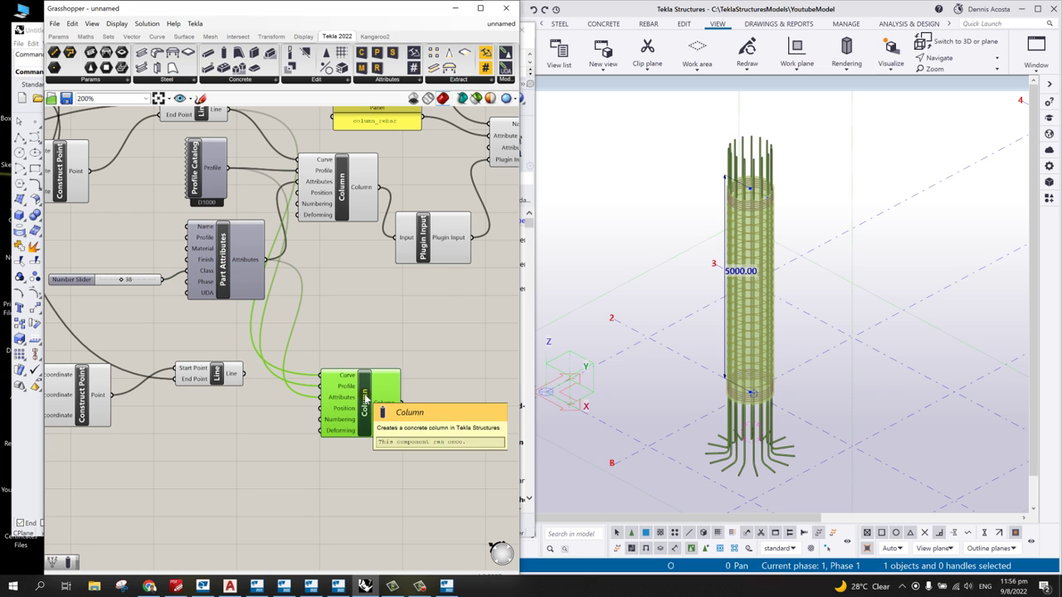
pyautogui.press('Delete')
# Step: Duplicate the Column node together with its Profile Catalog, Part Attributes and class slider, placing the copies beside the footing Line
pyautogui.scroll(-2, 336, 254)
pyautogui.click(327, 221)
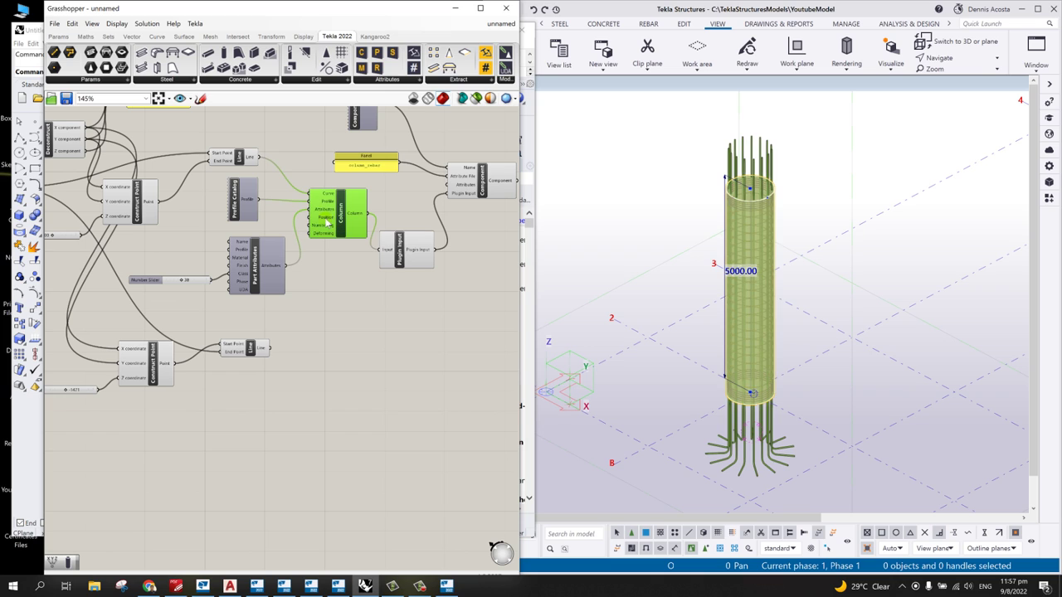
pyautogui.keyDown('shift'); pyautogui.click(240, 198); pyautogui.keyUp('shift')
pyautogui.keyDown('shift'); pyautogui.click(267, 286); pyautogui.keyUp('shift')
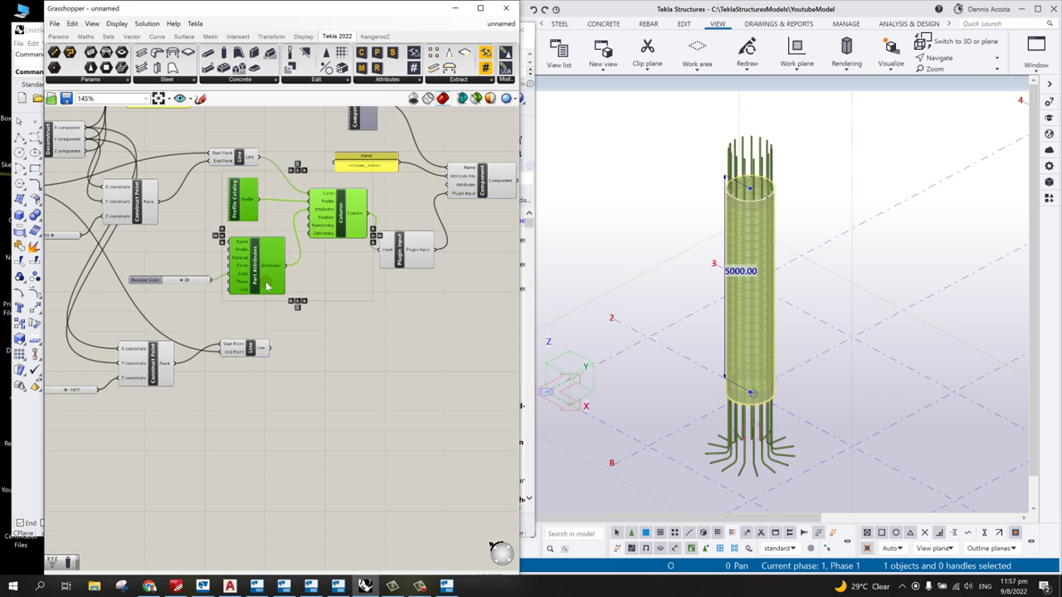
pyautogui.keyDown('shift'); pyautogui.click(167, 279); pyautogui.keyUp('shift')
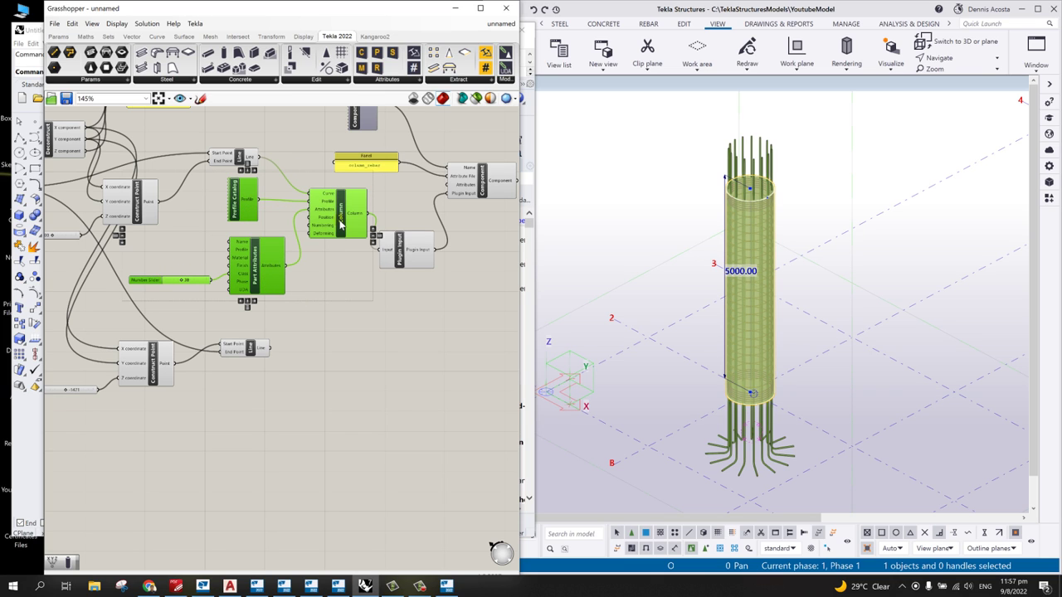
pyautogui.keyDown('alt'); pyautogui.moveTo(340, 224); pyautogui.dragTo(407, 396); pyautogui.keyUp('alt')
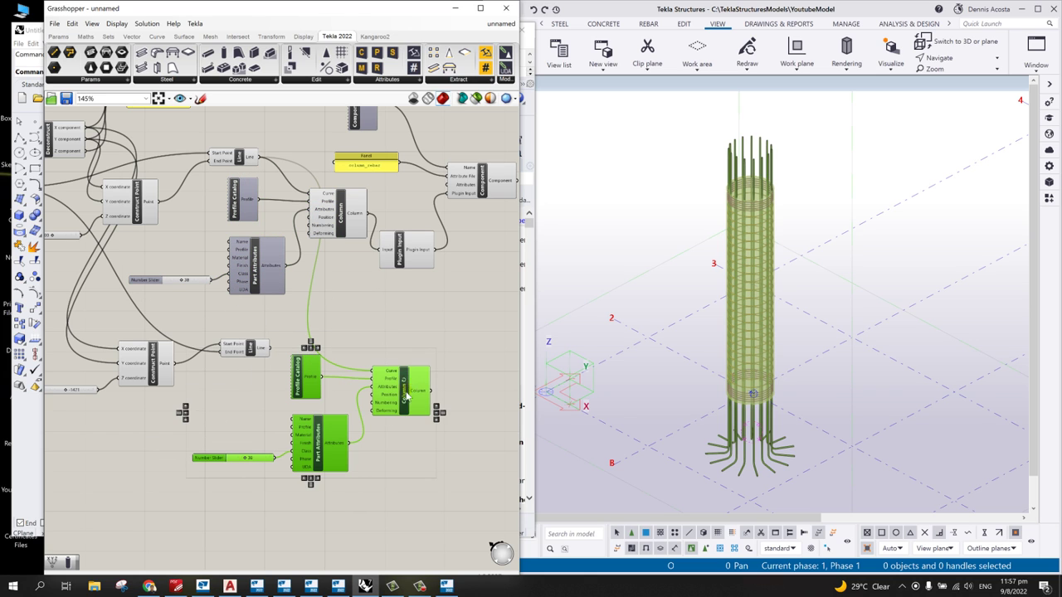
pyautogui.click(354, 368)
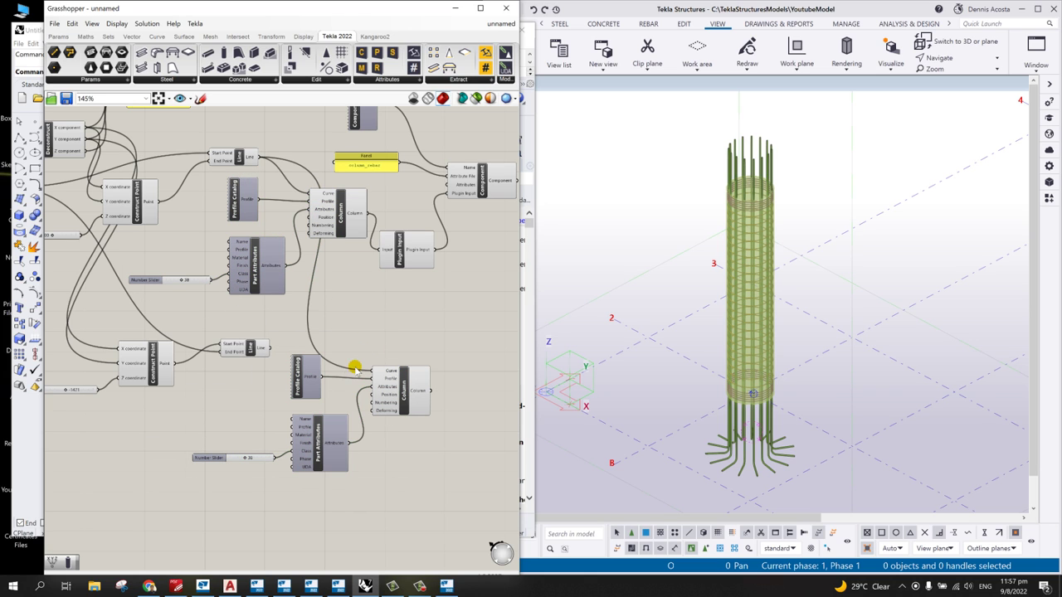
# Step: Set the copied Profile Catalog to 3000*3000 and wire the footing Line into the copied Column's Curve input
pyautogui.doubleClick(305, 378)
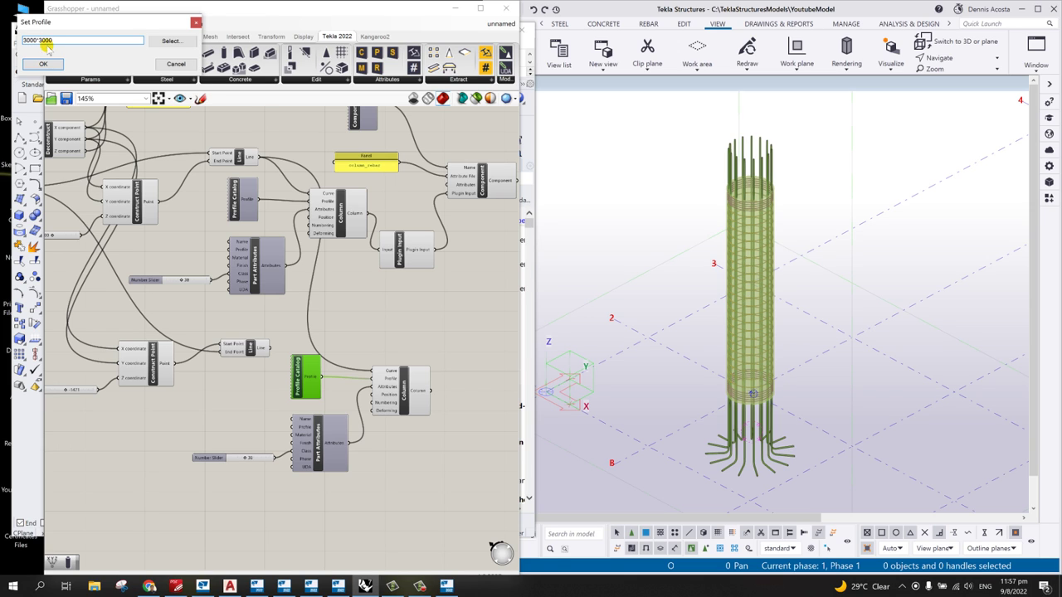
pyautogui.click(43, 64)
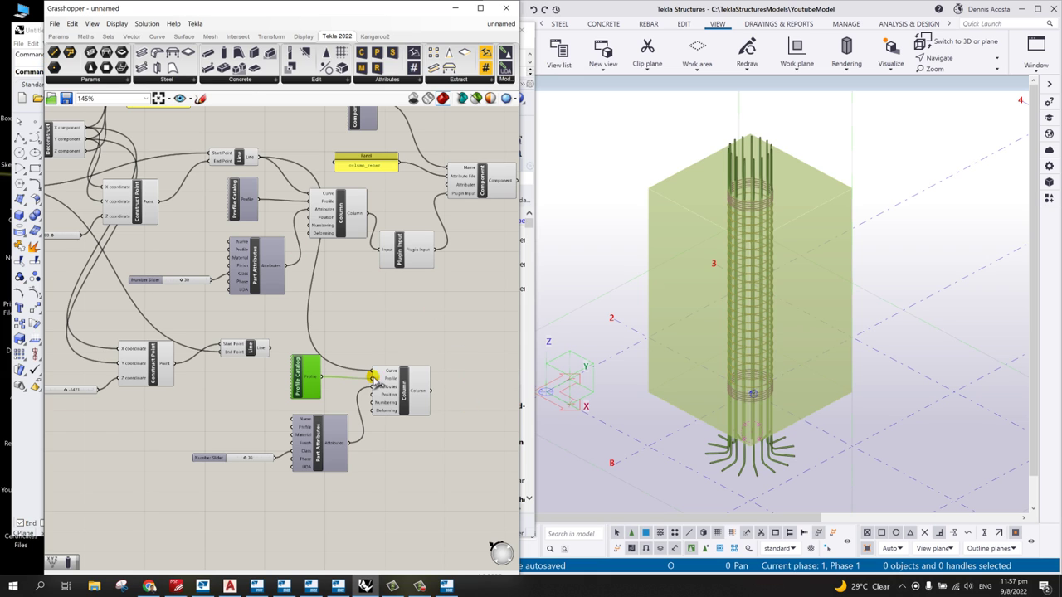
pyautogui.moveTo(272, 350); pyautogui.dragTo(373, 371)
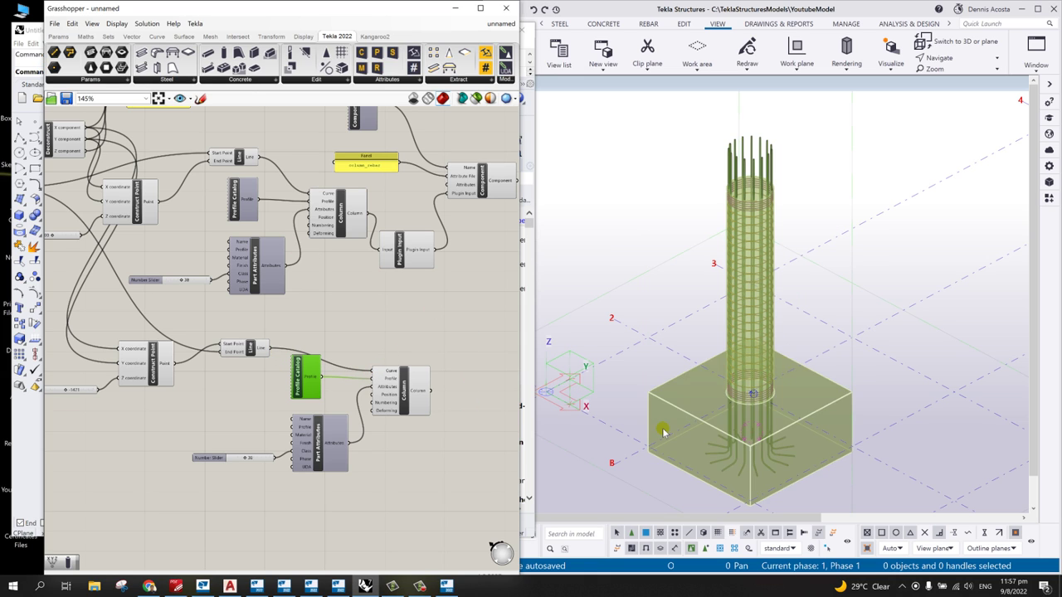
# Step: Set the footing's class slider to 13 and inspect the footing block in the Tekla 3D view
pyautogui.scroll(1, 242, 461)
pyautogui.moveTo(245, 465); pyautogui.dragTo(239, 457)
pyautogui.click(829, 377)
pyautogui.scroll(2, 792, 448)
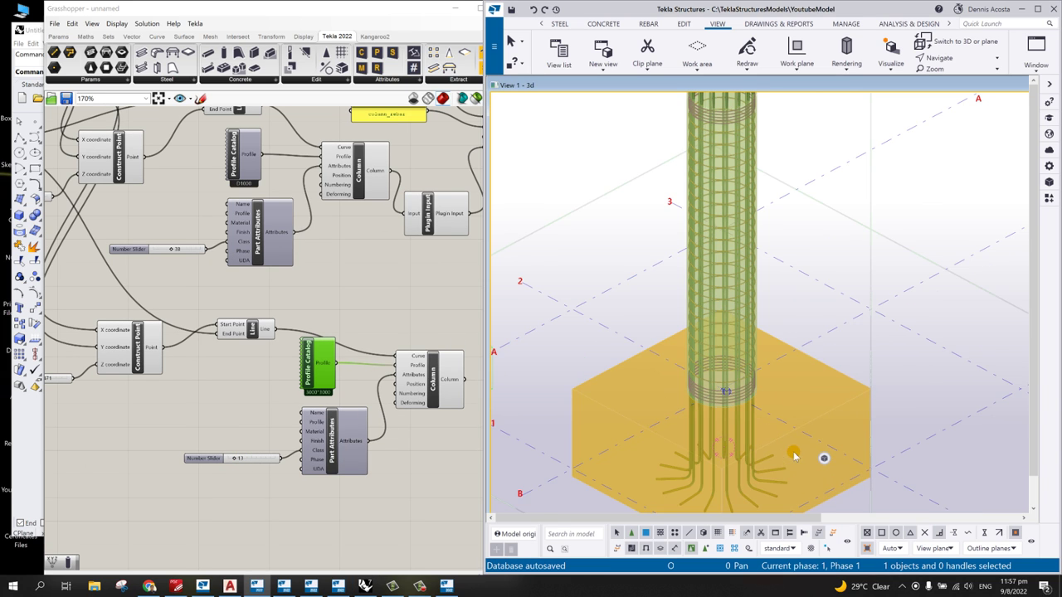
pyautogui.moveTo(792, 448); pyautogui.dragTo(763, 308, button='middle')
pyautogui.scroll(2, 777, 301)
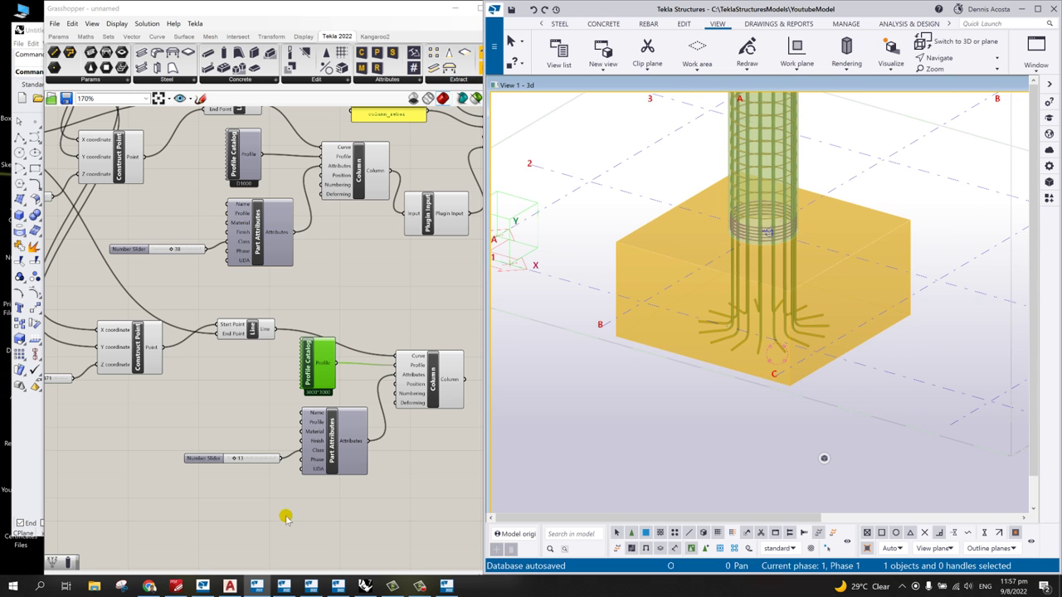
# Step: Set the Footing Ht slider to -2500
pyautogui.scroll(2, 236, 461)
pyautogui.scroll(-2, 236, 448)
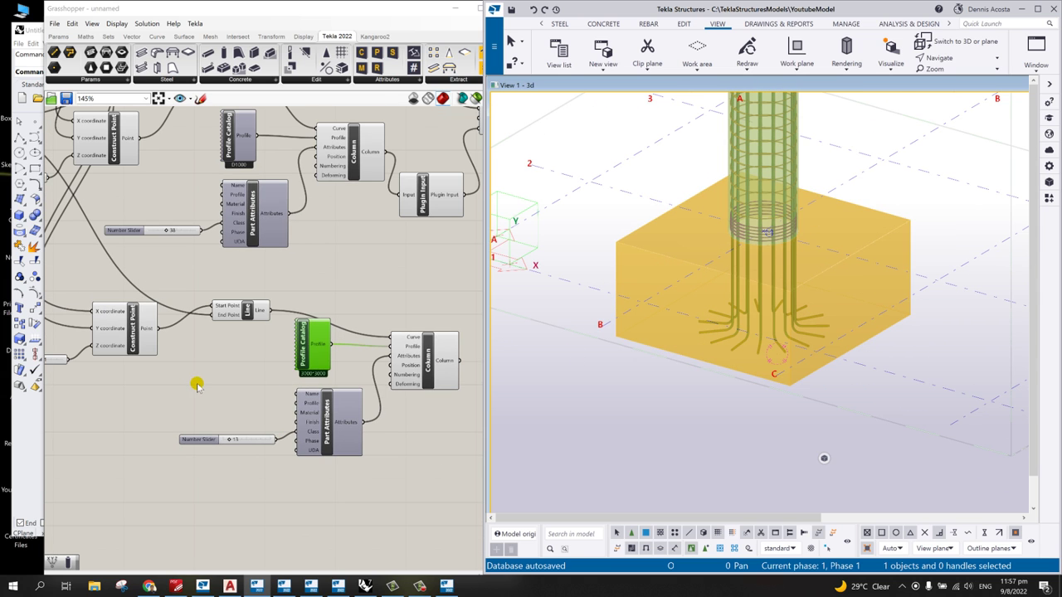
pyautogui.scroll(3, 197, 379)
pyautogui.scroll(3, 79, 371)
pyautogui.moveTo(148, 346); pyautogui.dragTo(151, 346)
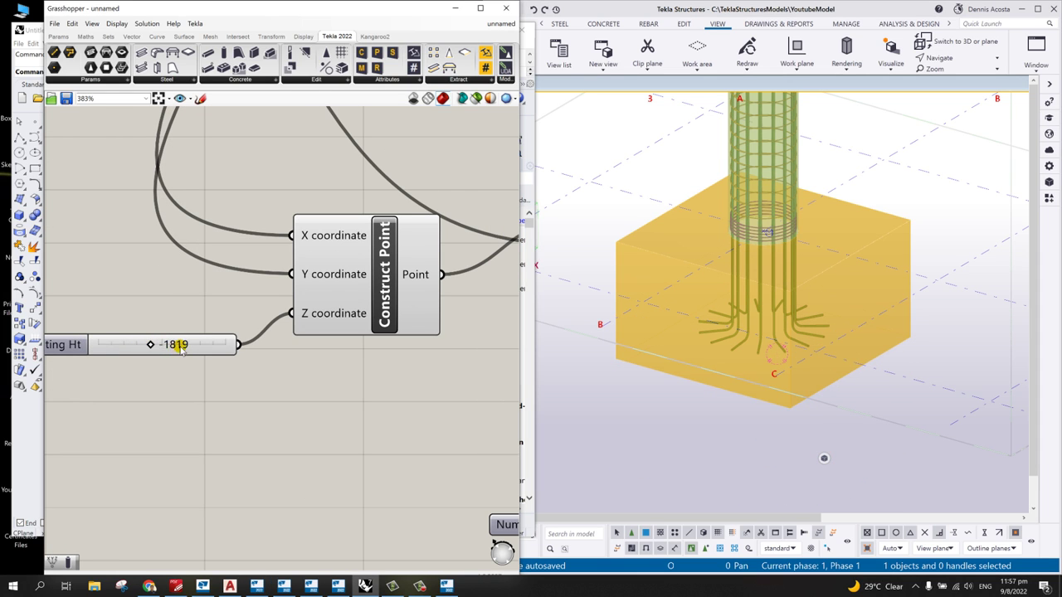
pyautogui.doubleClick(180, 346)
pyautogui.write('-2500')
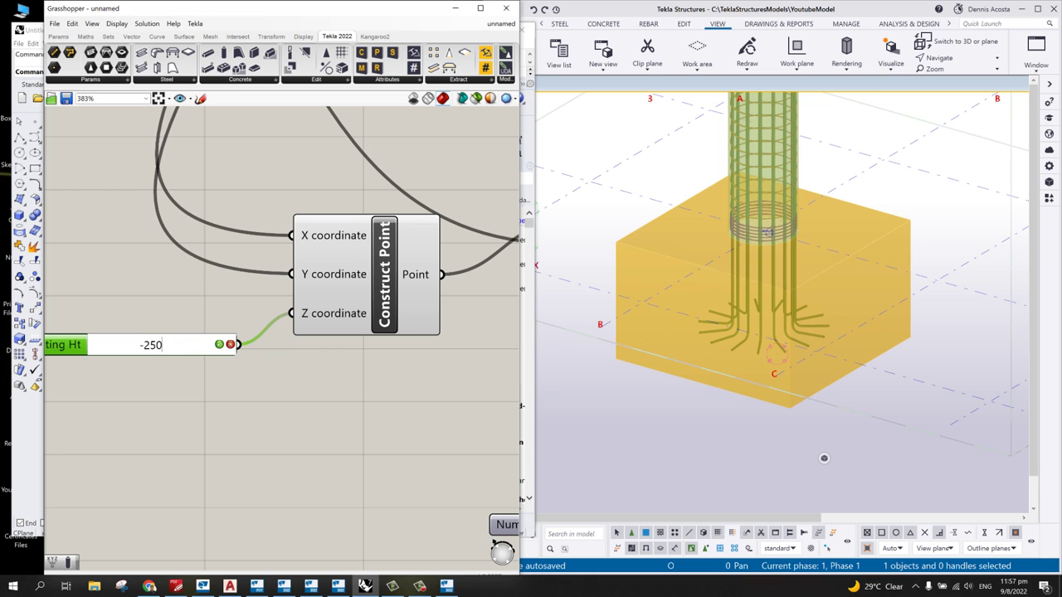
pyautogui.click(218, 345)
pyautogui.scroll(-10, 221, 351)
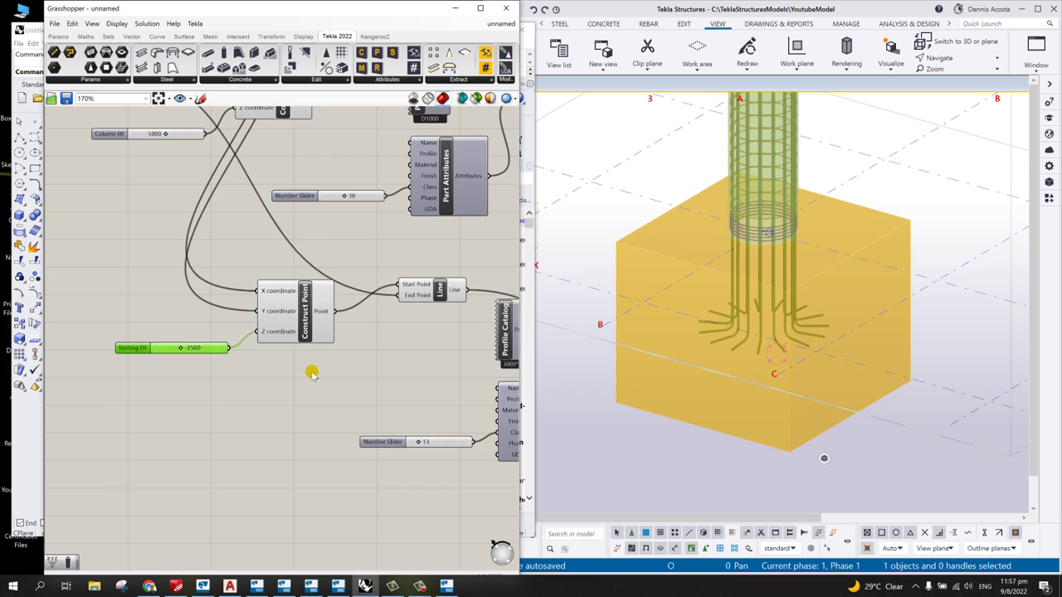
# Step: Duplicate the Component Catalog, column_rebar panel, Plugin Input and Component nodes, placing the copies beside the footing Column
pyautogui.scroll(5, 435, 369)
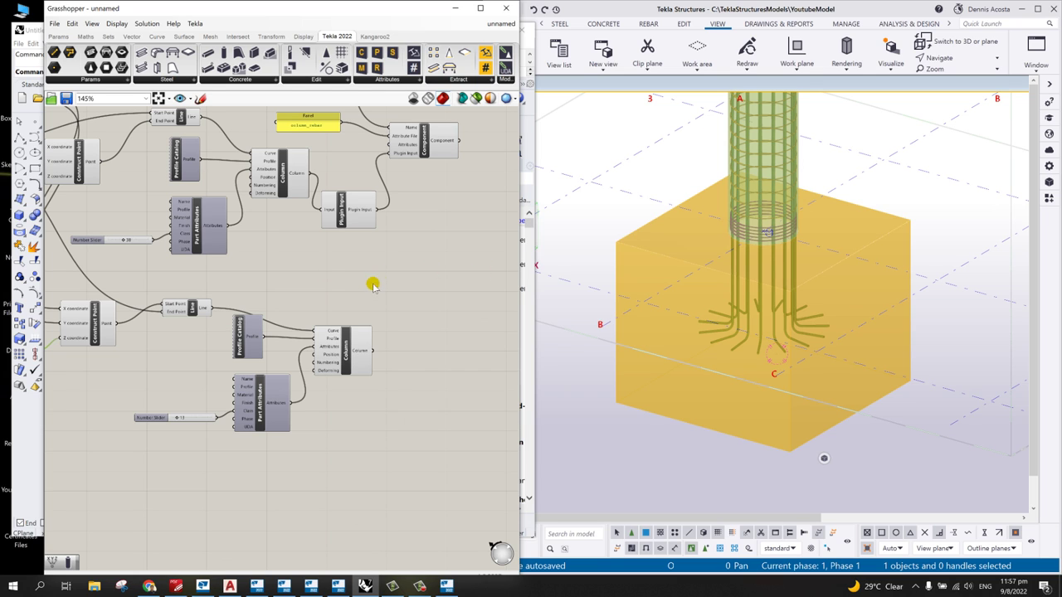
pyautogui.scroll(-1, 371, 311)
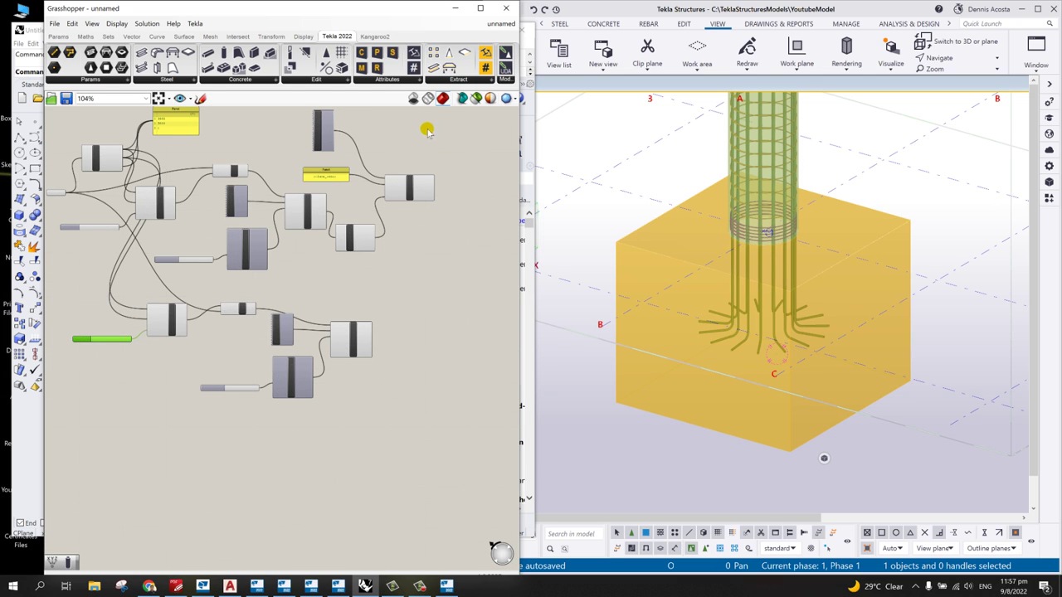
pyautogui.moveTo(434, 108); pyautogui.dragTo(325, 282)
pyautogui.keyDown('alt'); pyautogui.moveTo(408, 190); pyautogui.dragTo(486, 320); pyautogui.keyUp('alt')
pyautogui.click(486, 273)
# Step: Disconnect the copied column_rebar panel from the copied Component's Attribute File input and reposition the copied node group
pyautogui.click(411, 306)
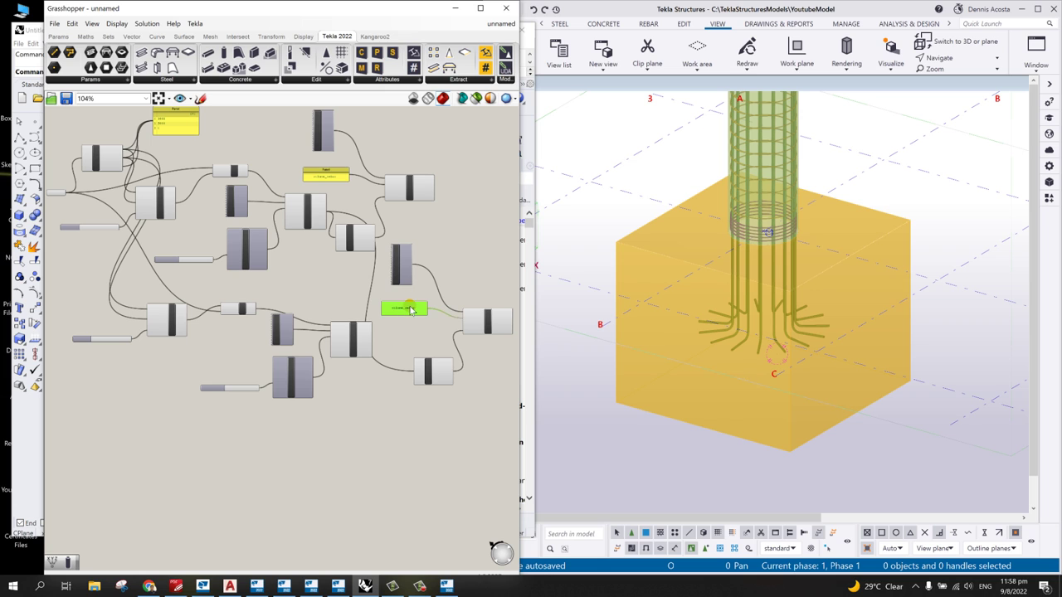
pyautogui.scroll(4, 444, 310)
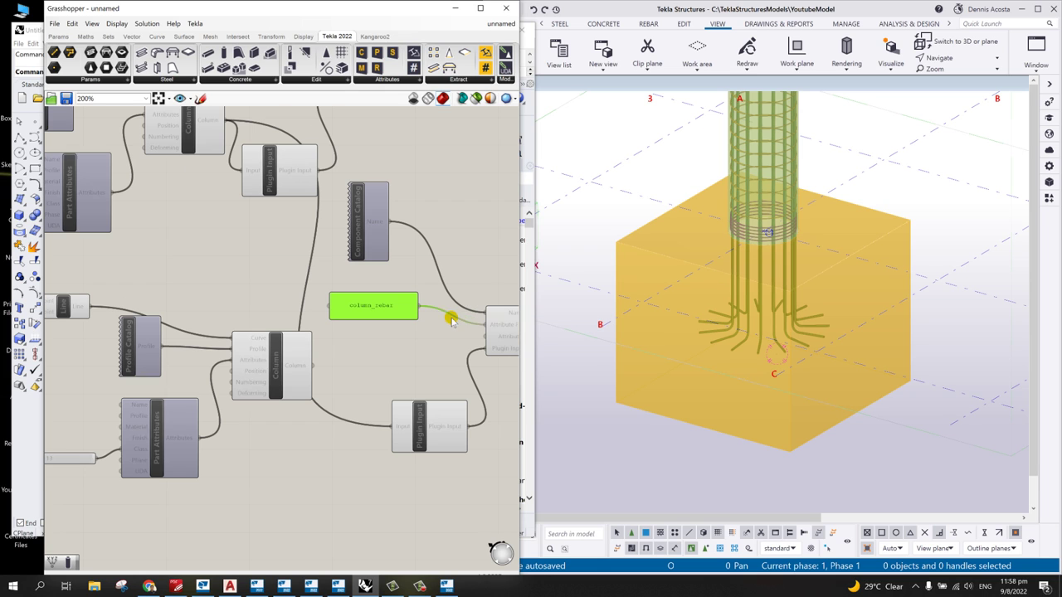
pyautogui.rightClick(493, 325)
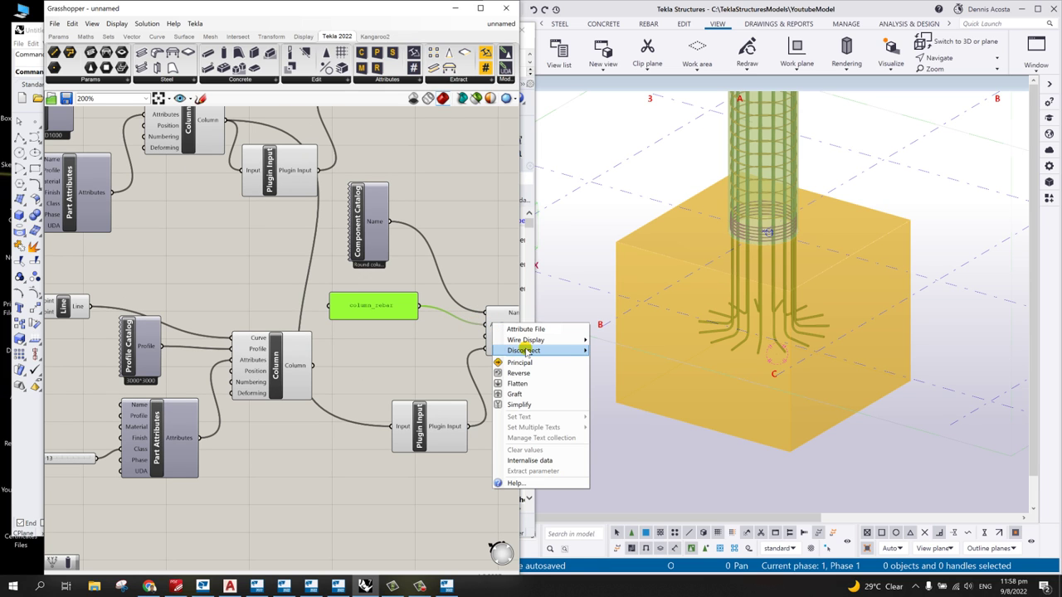
pyautogui.moveTo(562, 350)
pyautogui.click(611, 352)
pyautogui.scroll(-4, 427, 339)
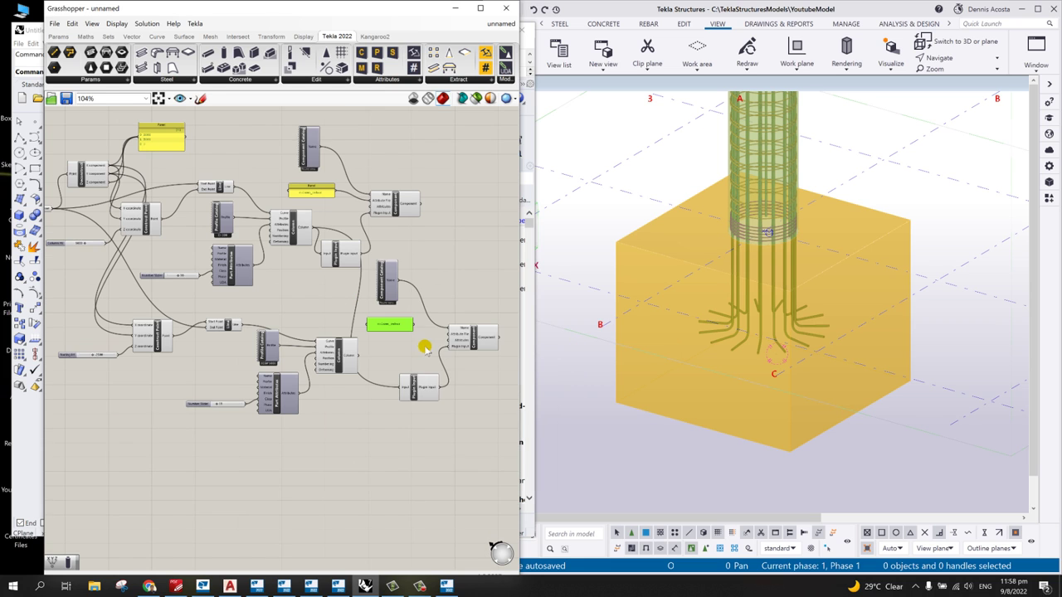
pyautogui.rightClick(423, 348)
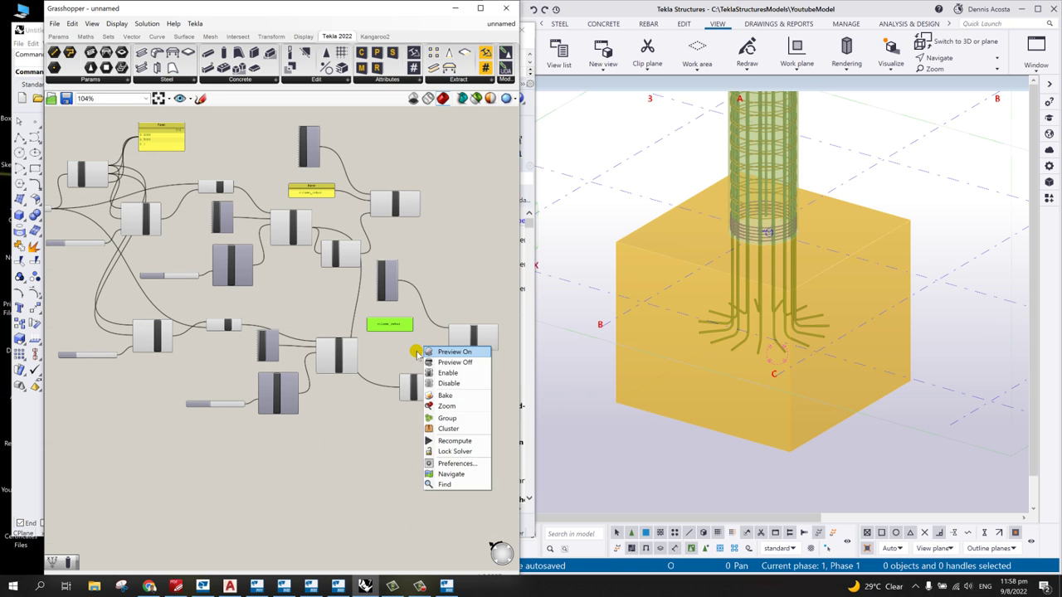
pyautogui.scroll(4, 284, 242)
pyautogui.moveTo(432, 135); pyautogui.dragTo(264, 448)
pyautogui.moveTo(417, 257); pyautogui.dragTo(441, 289)
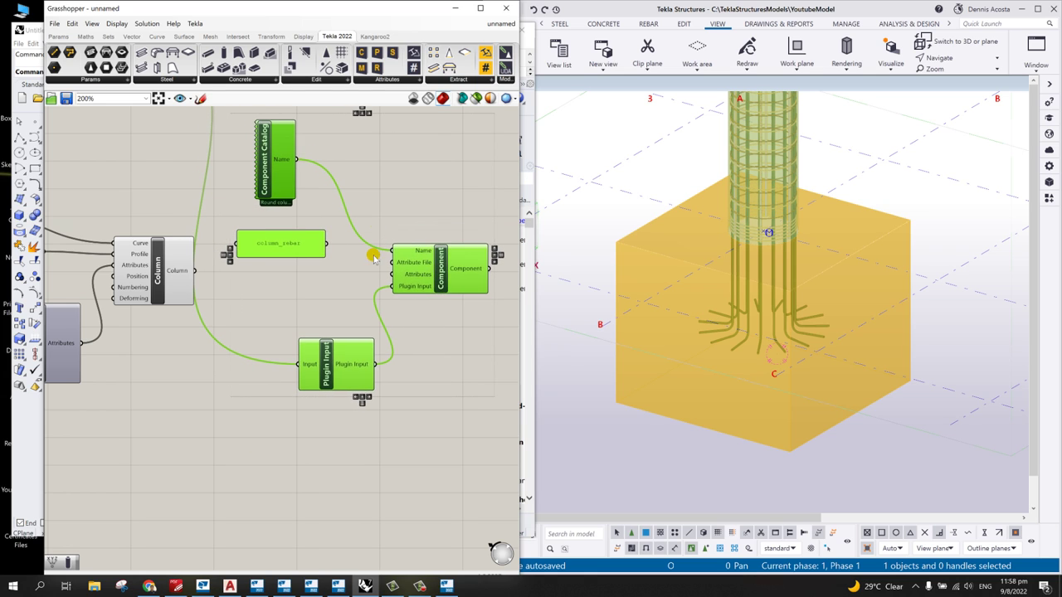
# Step: Delete the disconnected column_rebar panel and wire the footing Column's output into the copied Plugin Input, replacing its existing connection
pyautogui.click(372, 242)
pyautogui.click(285, 244)
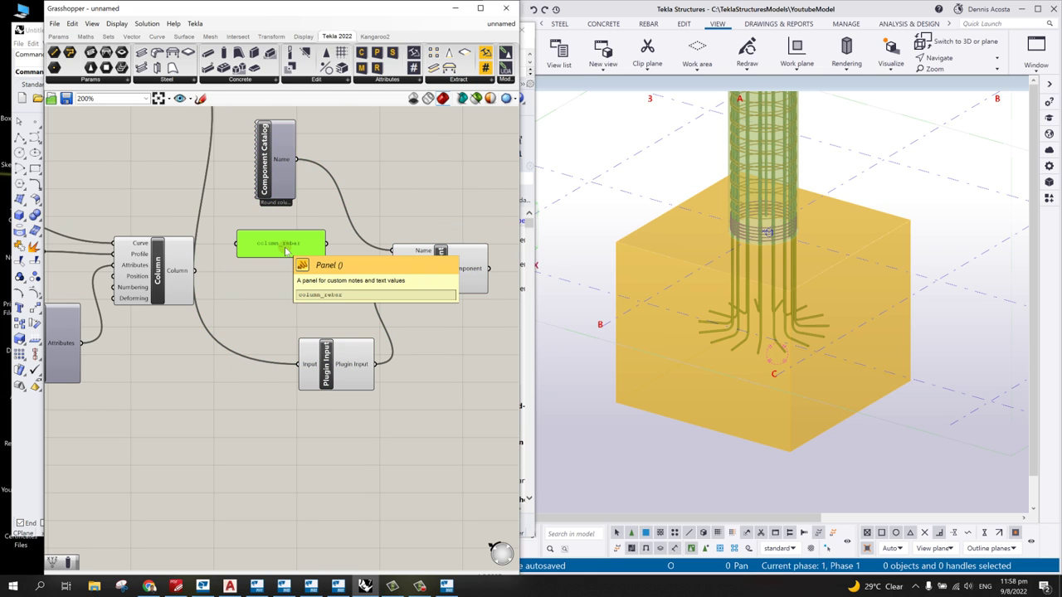
pyautogui.press('Delete')
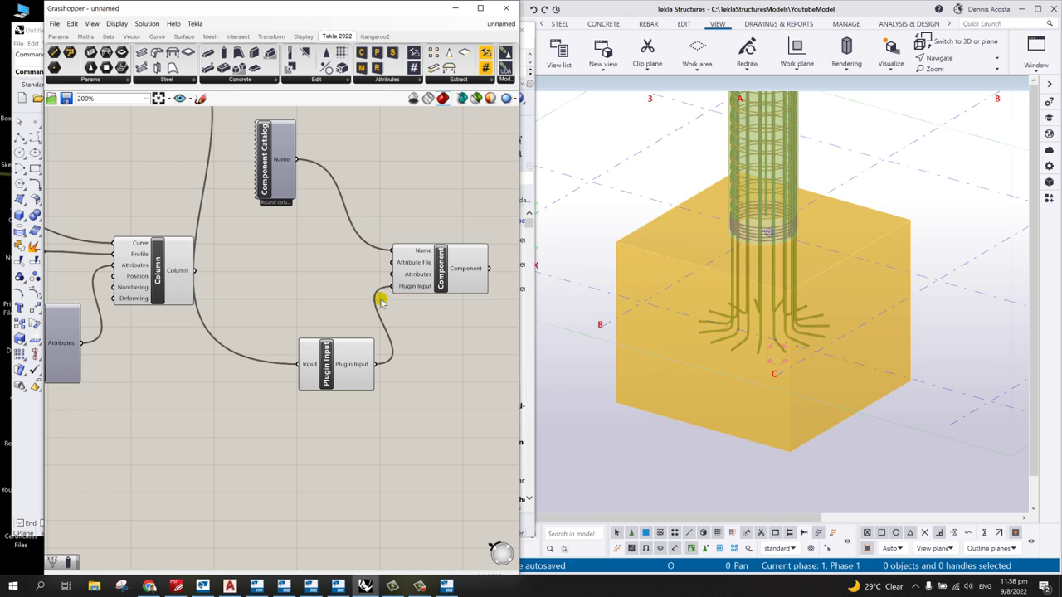
pyautogui.moveTo(344, 355)
pyautogui.mouseDown()
pyautogui.moveTo(365, 322)
pyautogui.moveTo(349, 336)
pyautogui.mouseUp()
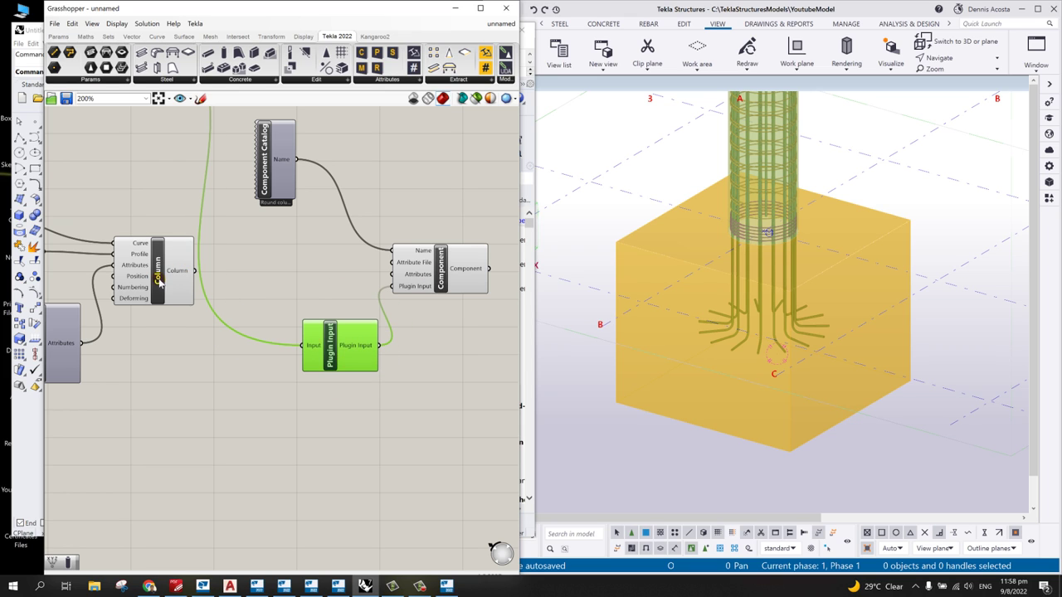
pyautogui.moveTo(193, 269); pyautogui.dragTo(306, 354)
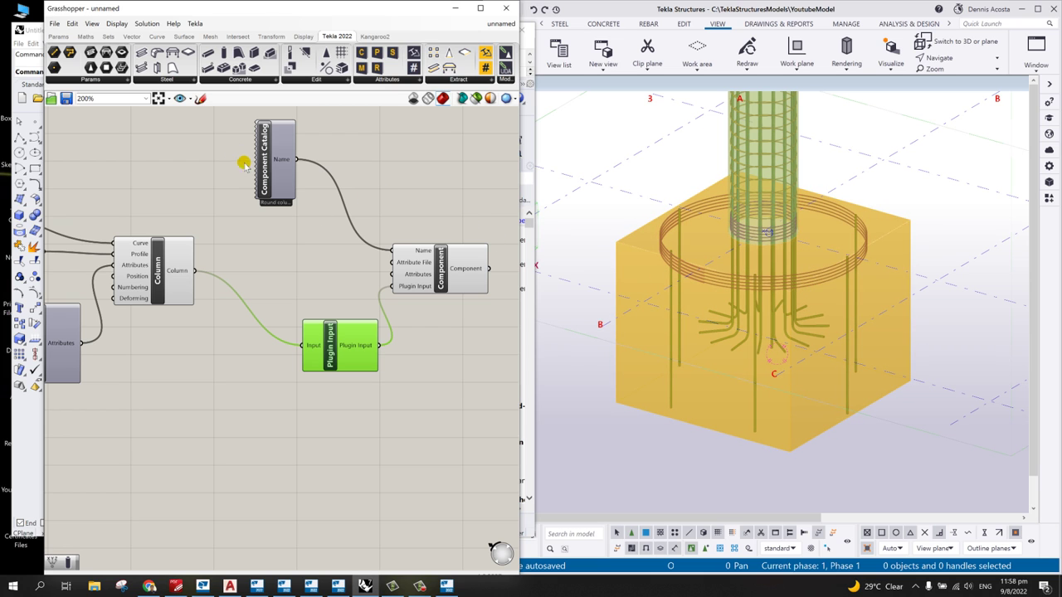
# Step: Set the footing's Component Catalog to Pad footing reinforcement (77)
pyautogui.click(266, 174)
pyautogui.doubleClick(265, 174)
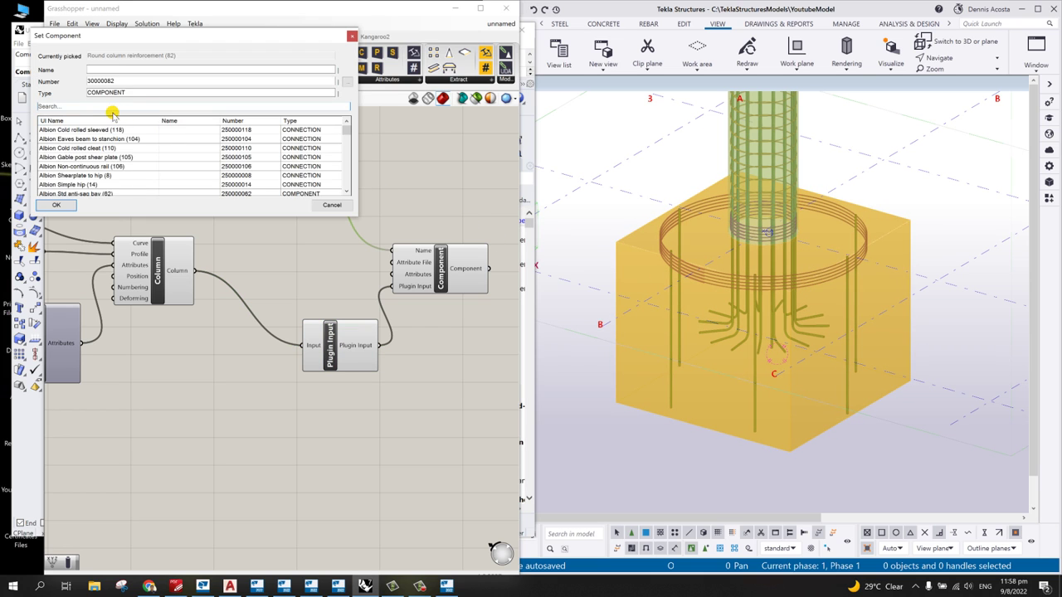
pyautogui.click(106, 109)
pyautogui.write('77')
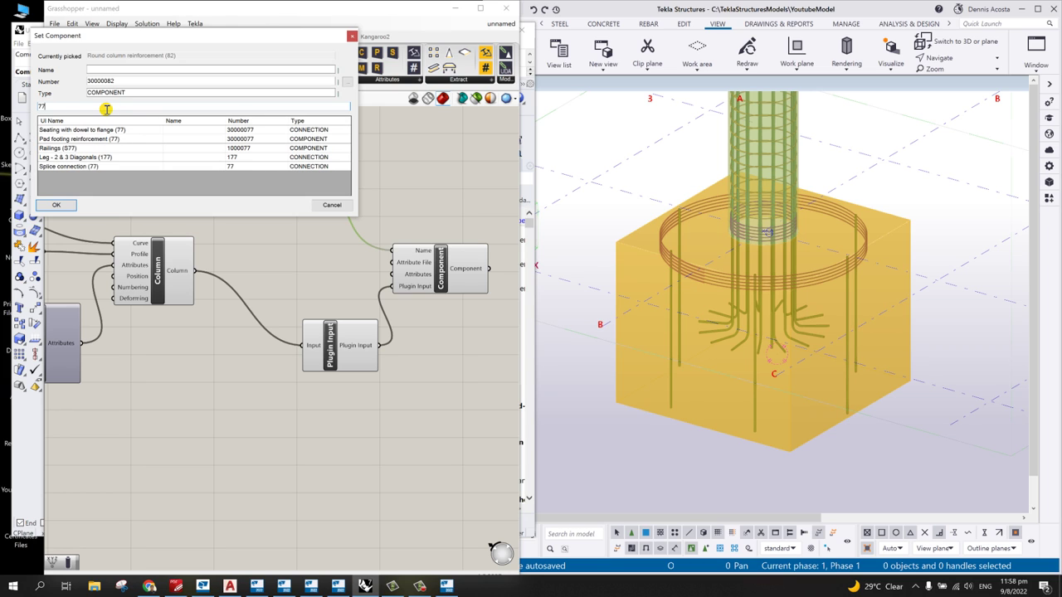
pyautogui.click(65, 140)
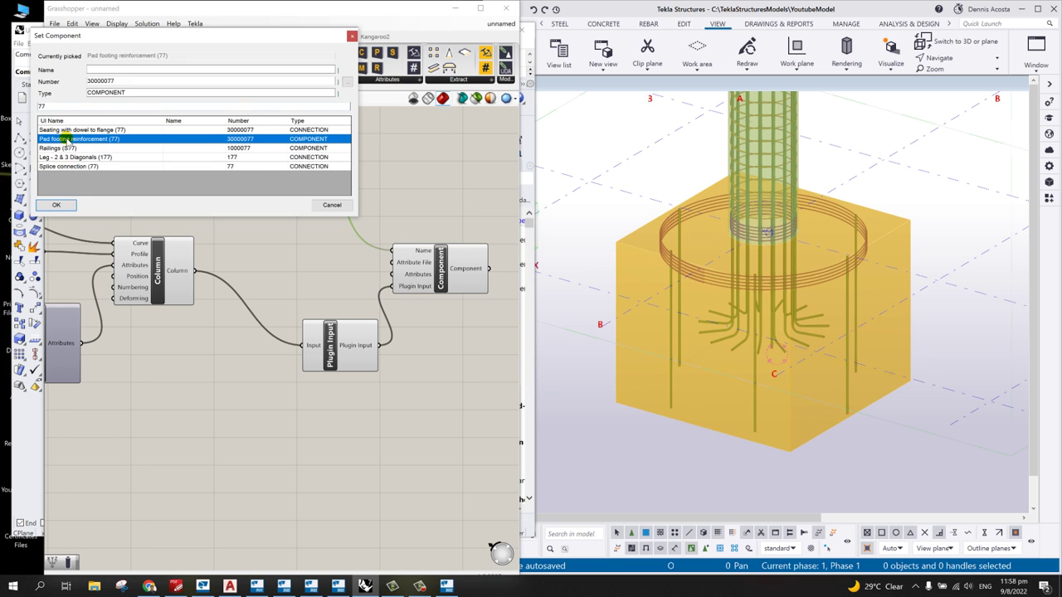
pyautogui.click(56, 205)
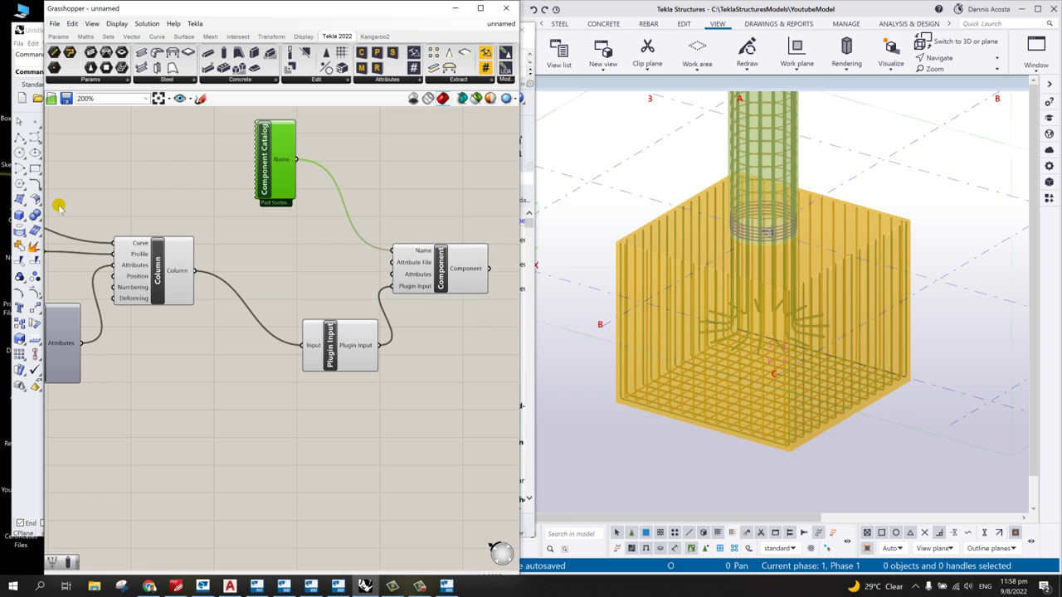
# Step: Set the footing Ht slider to -1835
pyautogui.keyDown('ctrl'); pyautogui.moveTo(777, 232); pyautogui.dragTo(786, 359, button='middle'); pyautogui.keyUp('ctrl')
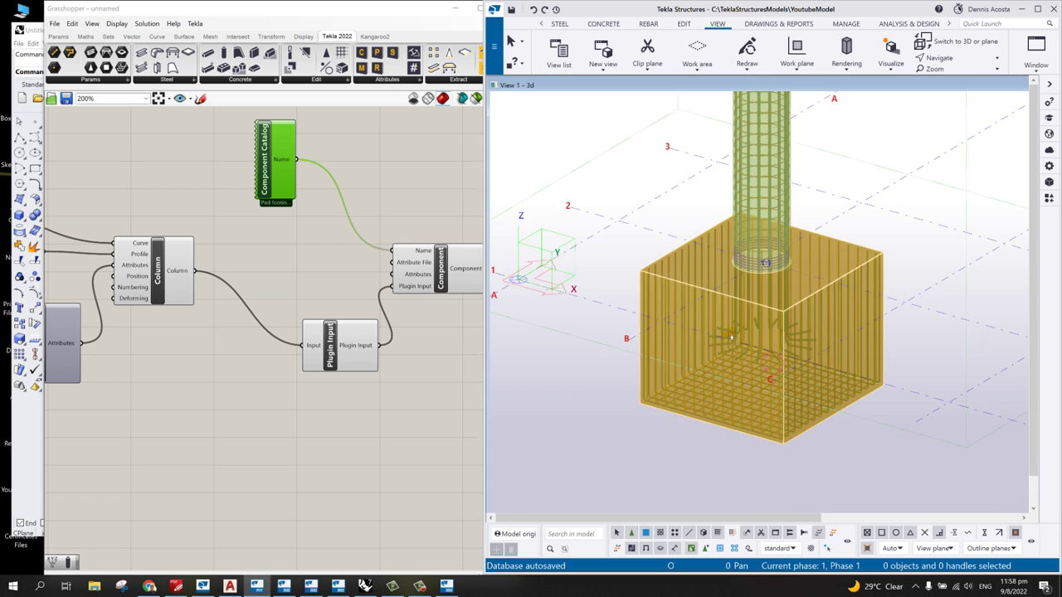
pyautogui.press('Home')
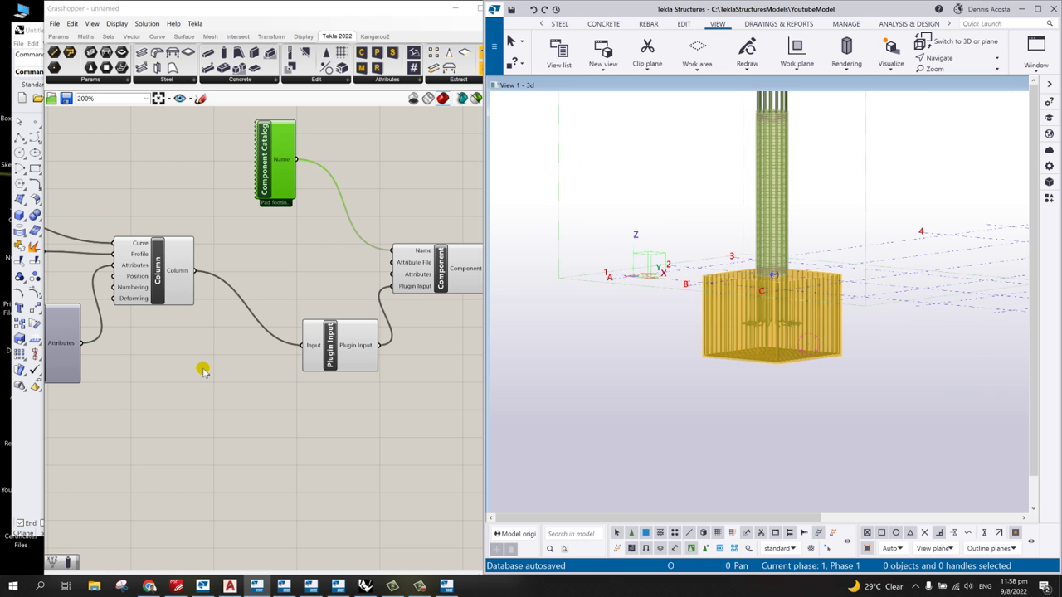
pyautogui.scroll(-5, 201, 367)
pyautogui.scroll(10, 224, 378)
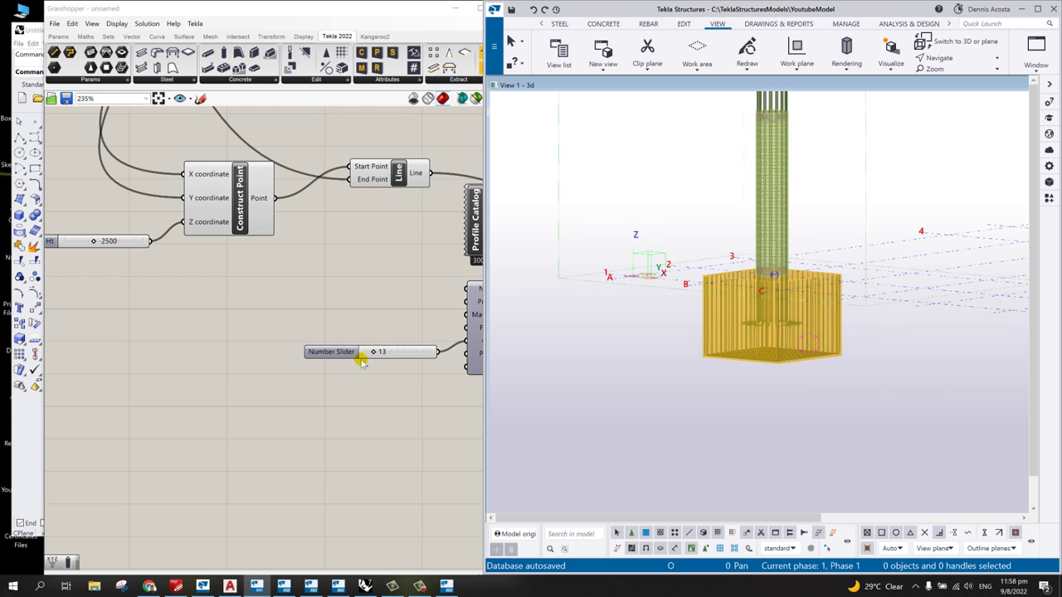
pyautogui.scroll(-4, 125, 296)
pyautogui.scroll(4, 125, 296)
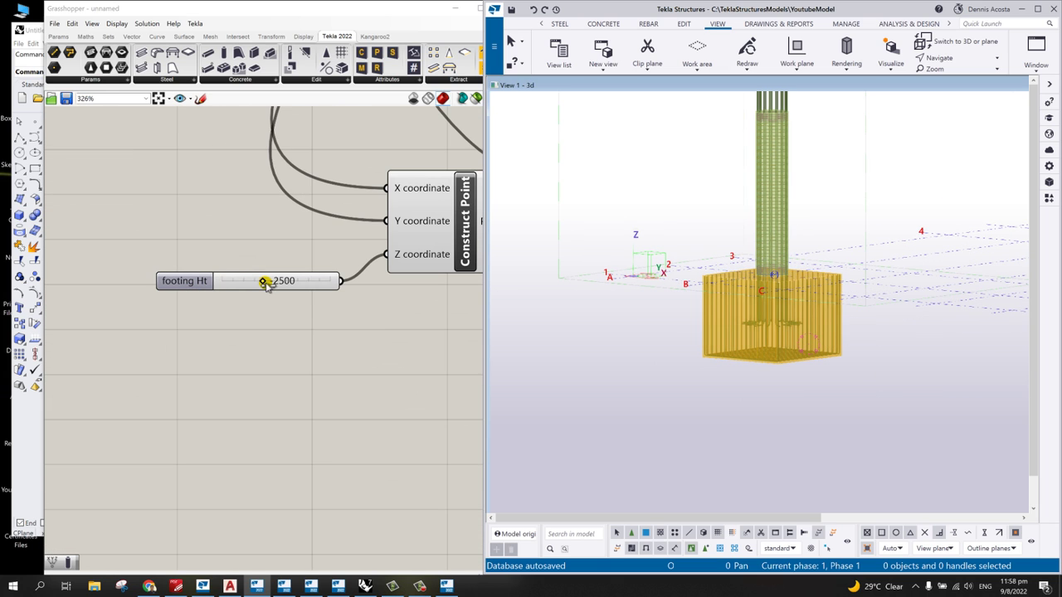
pyautogui.moveTo(260, 281); pyautogui.dragTo(266, 283)
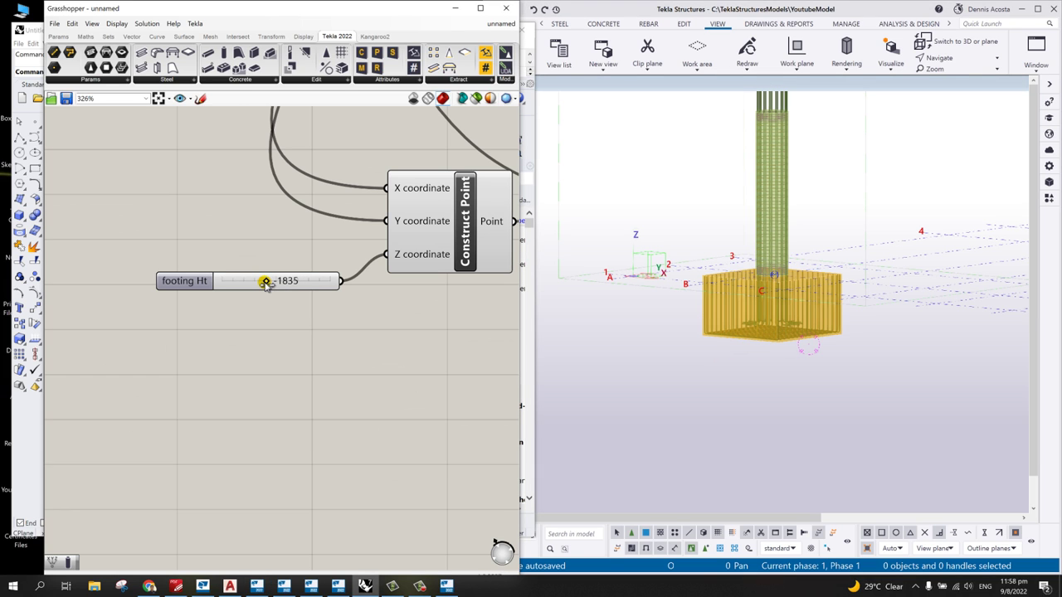
# Step: Examine the footing and column reinforcement in the 3D model, from the pad mesh up to the column bars
pyautogui.scroll(-6, 338, 335)
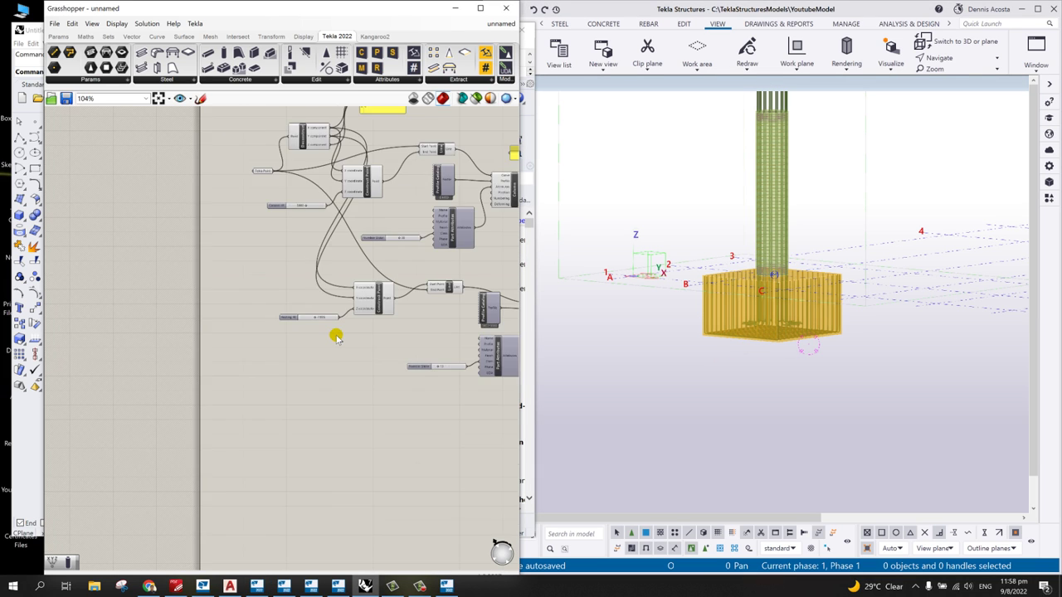
pyautogui.scroll(5, 771, 322)
pyautogui.scroll(-4, 771, 318)
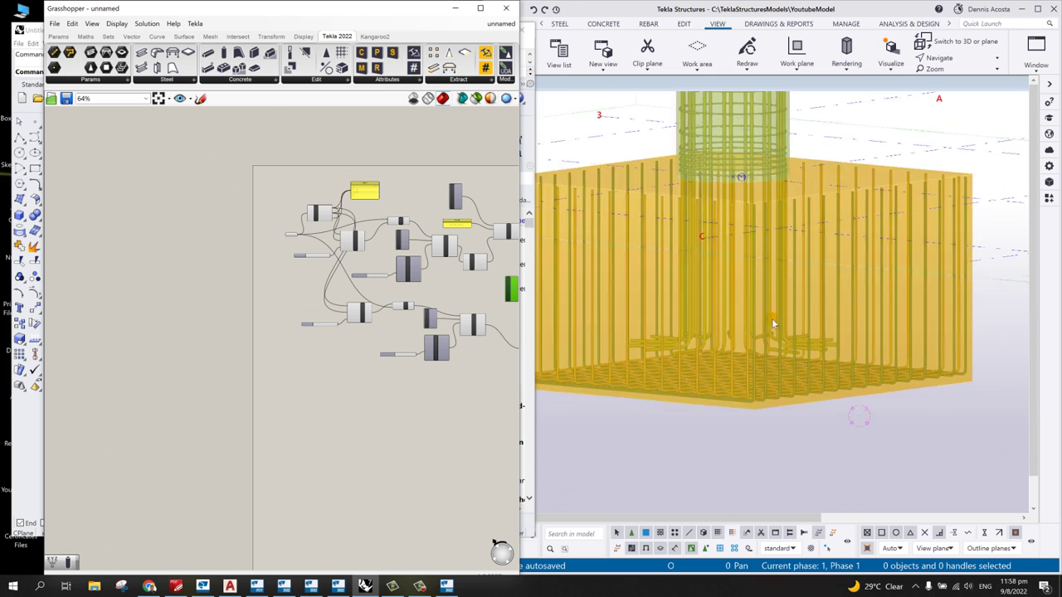
pyautogui.keyDown('ctrl'); pyautogui.moveTo(771, 318); pyautogui.dragTo(794, 330, button='middle'); pyautogui.keyUp('ctrl')
pyautogui.scroll(4, 784, 385)
pyautogui.scroll(-1, 365, 295)
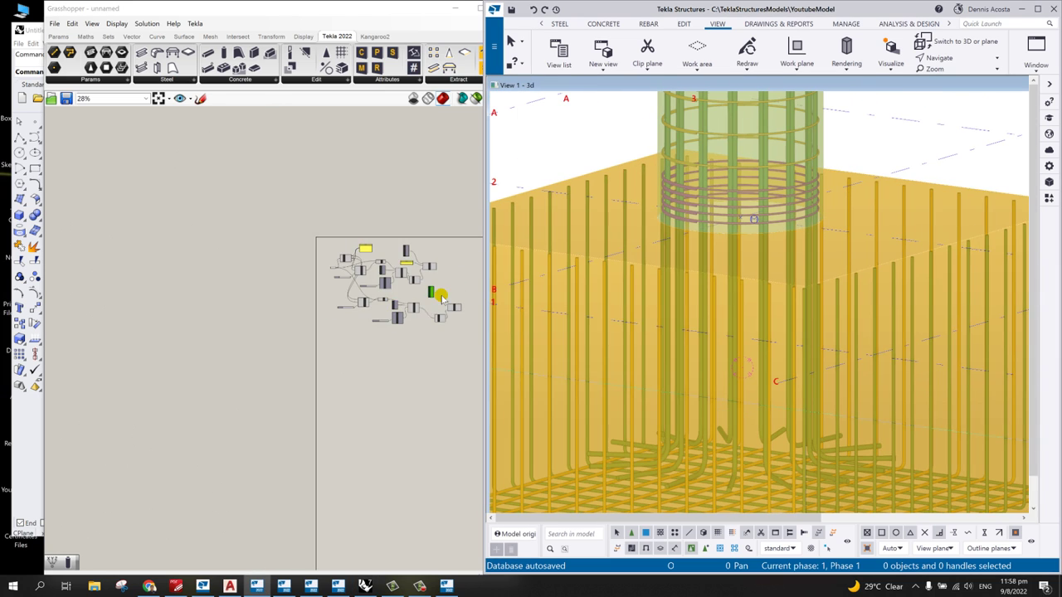
pyautogui.moveTo(436, 293); pyautogui.dragTo(402, 292, button='right')
pyautogui.scroll(-6, 775, 328)
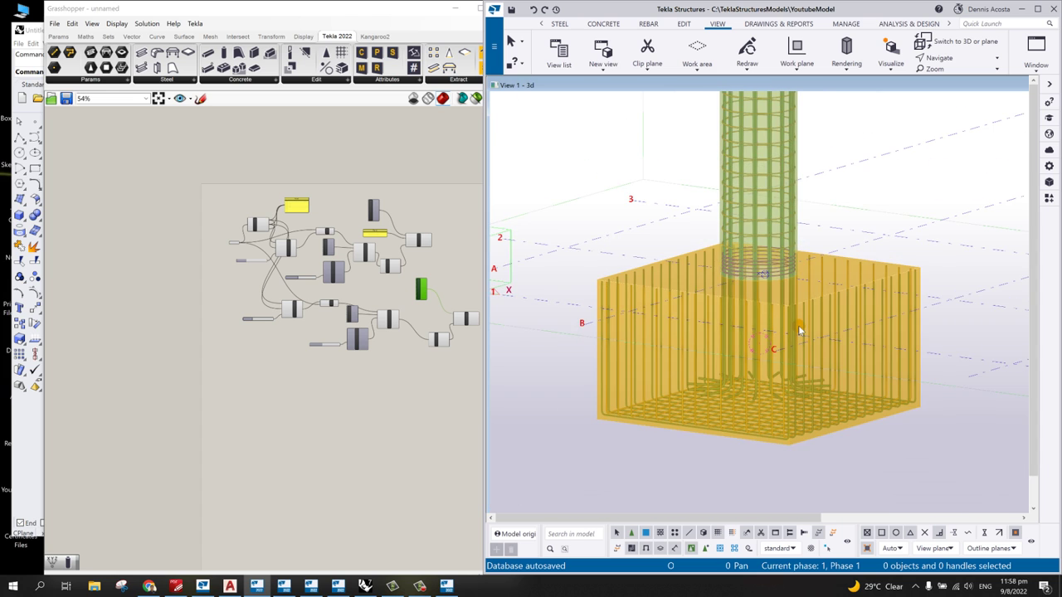
pyautogui.scroll(-2, 796, 328)
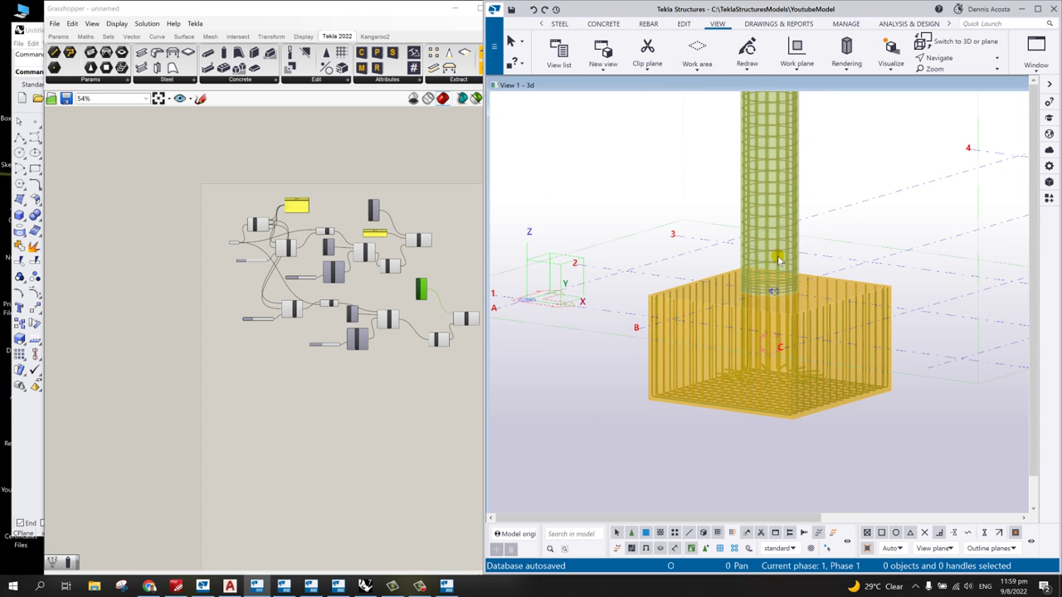
pyautogui.scroll(-4, 783, 309)
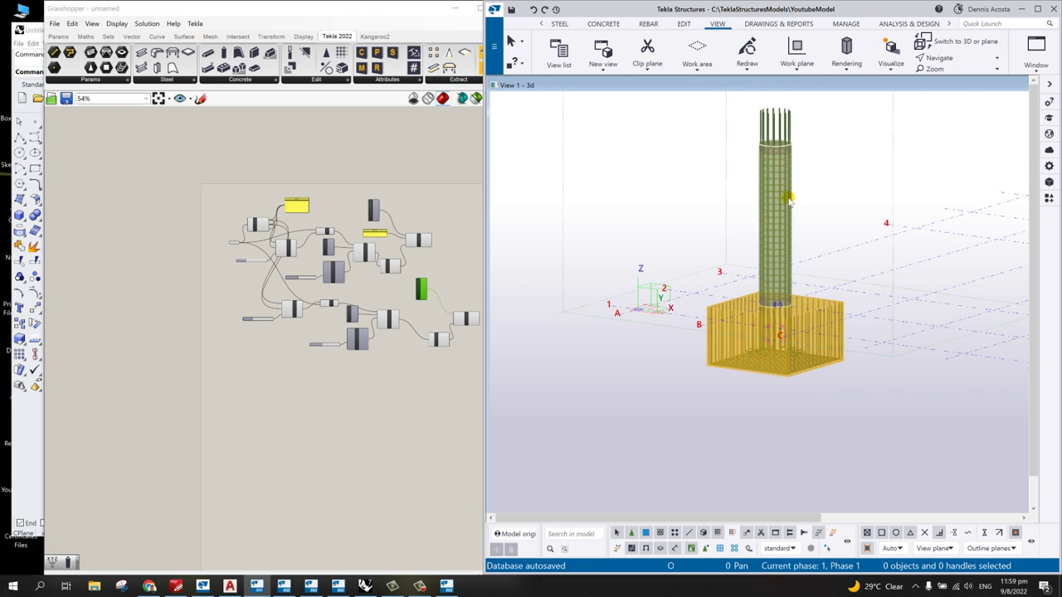
pyautogui.scroll(2, 781, 173)
pyautogui.scroll(2, 788, 200)
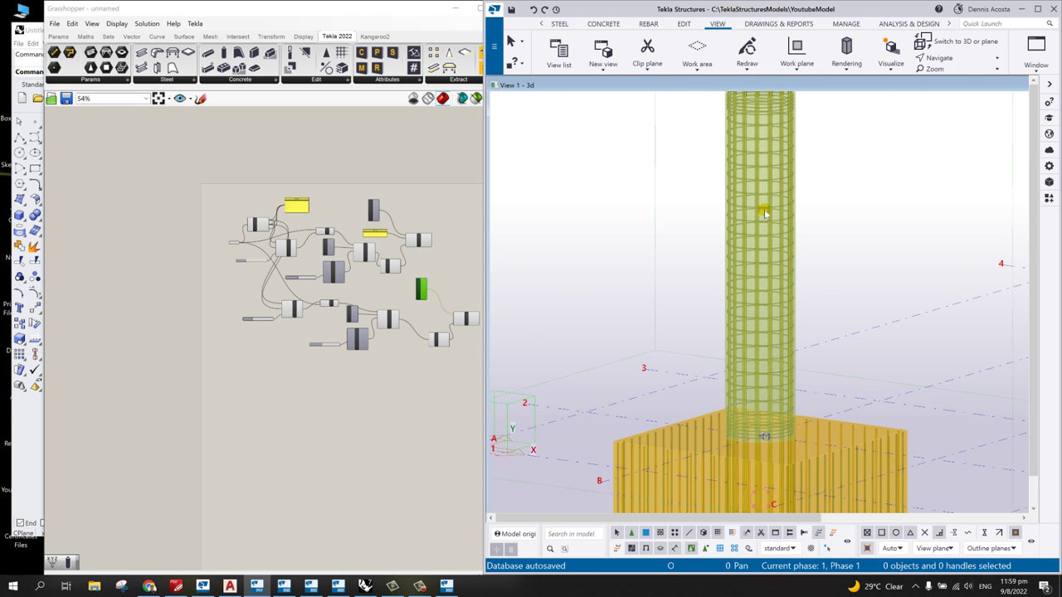
pyautogui.scroll(5, 369, 265)
pyautogui.scroll(2, 363, 240)
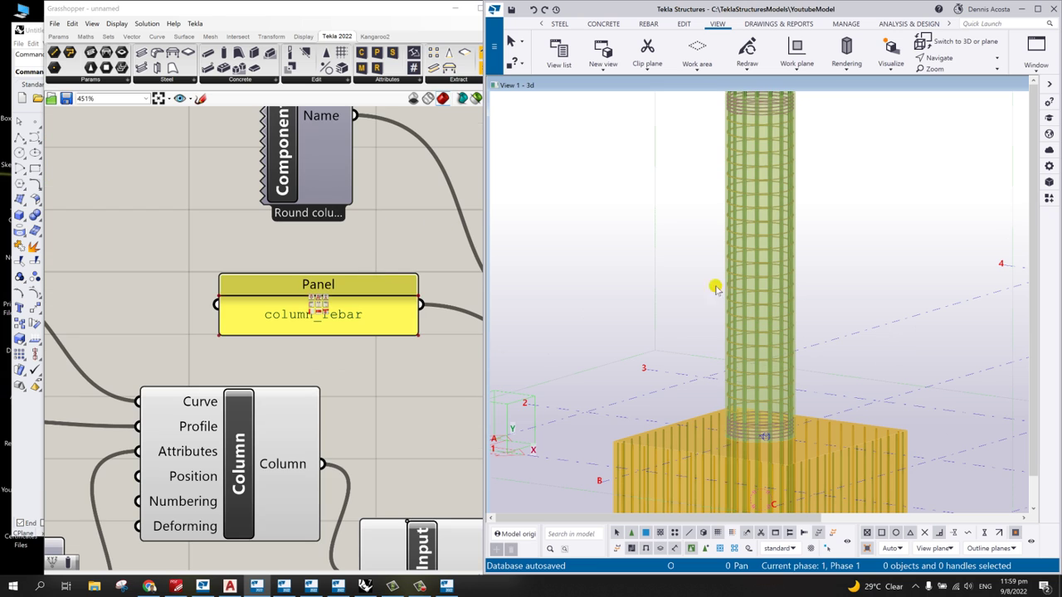
# Step: Change the round column's Profile Catalog value to D1500
pyautogui.scroll(-1, 321, 219)
pyautogui.doubleClick(296, 173)
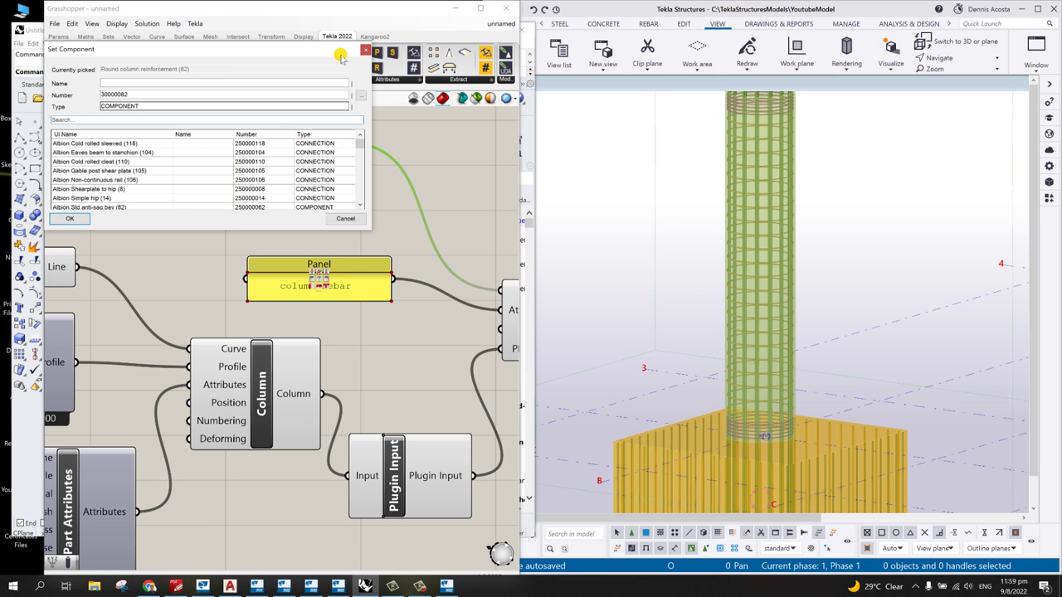
pyautogui.click(70, 218)
pyautogui.scroll(-3, 268, 297)
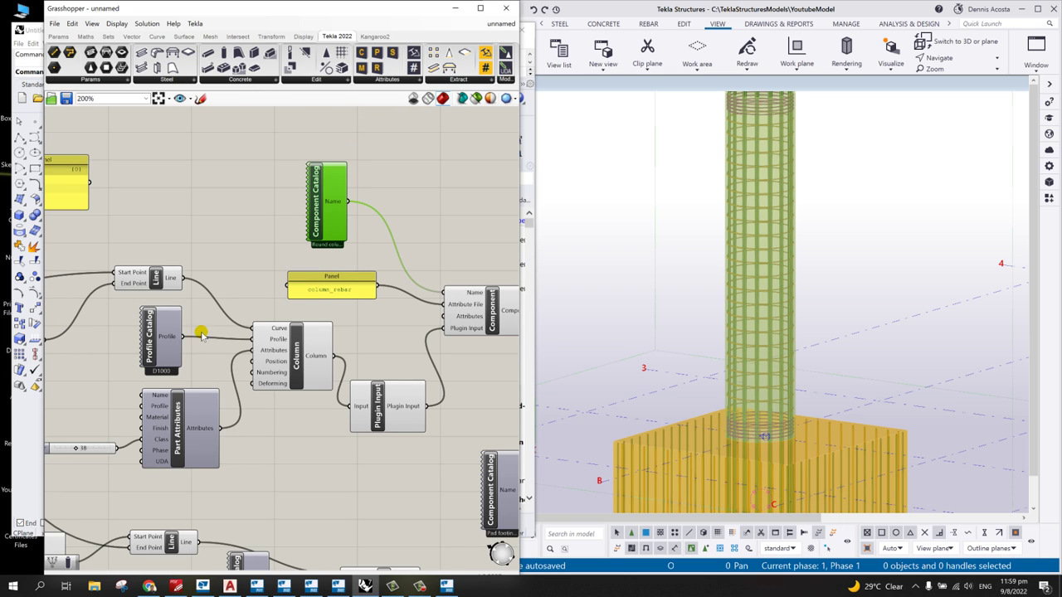
pyautogui.doubleClick(150, 347)
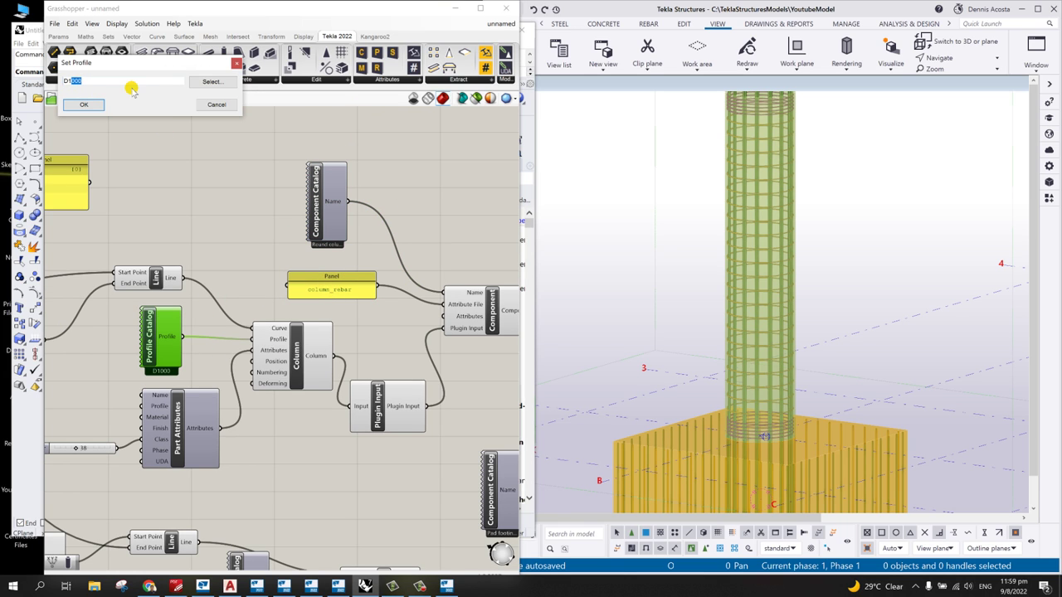
pyautogui.click(84, 107)
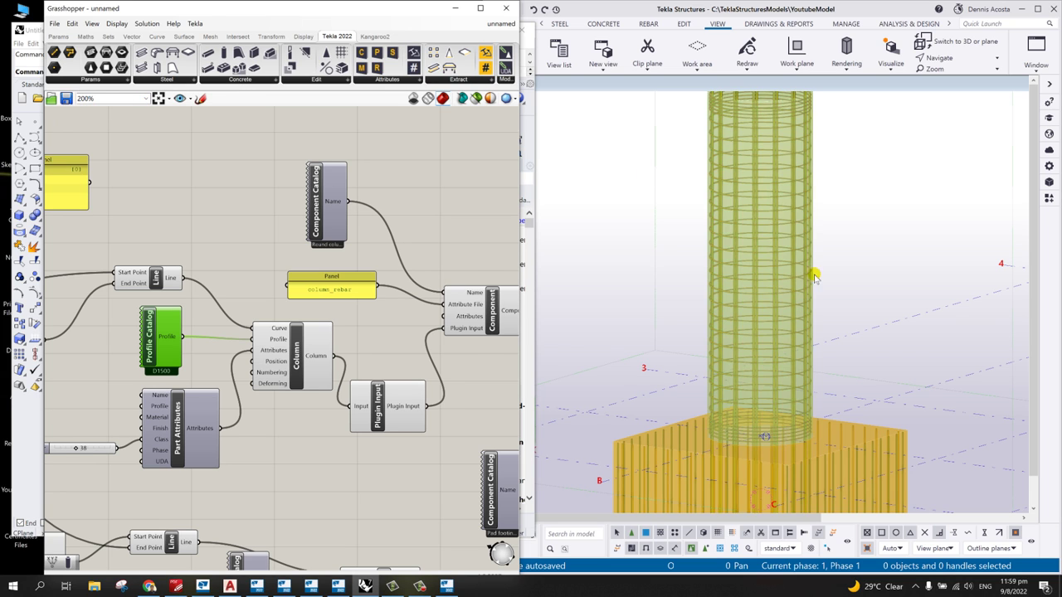
pyautogui.scroll(-3, 811, 282)
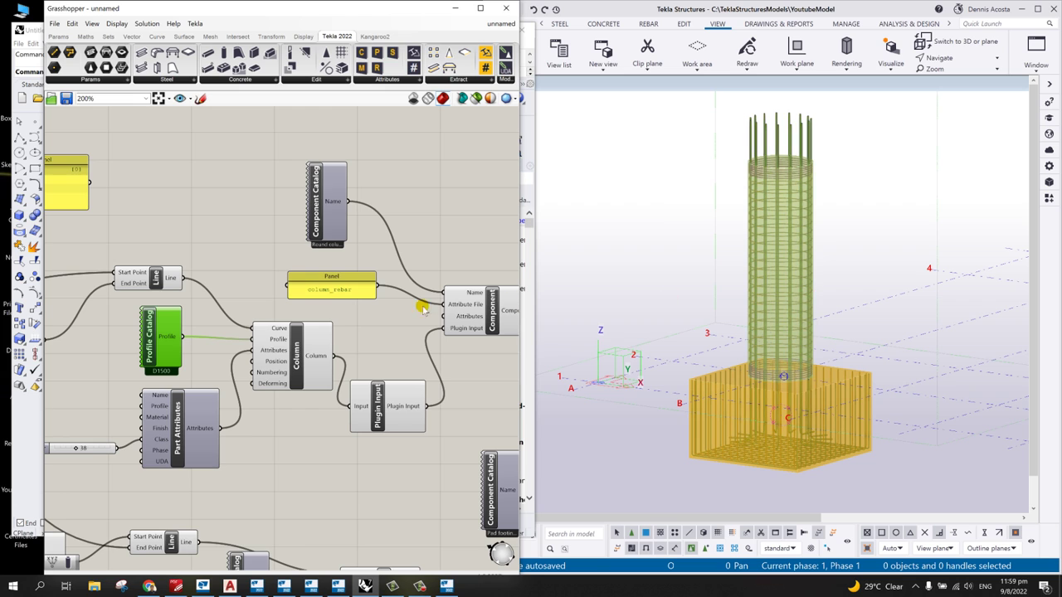
# Step: Save the Grasshopper definition as Column_foundation in the YoutubeModel folder under TeklaStructuresModels
pyautogui.scroll(-5, 328, 314)
pyautogui.click(54, 23)
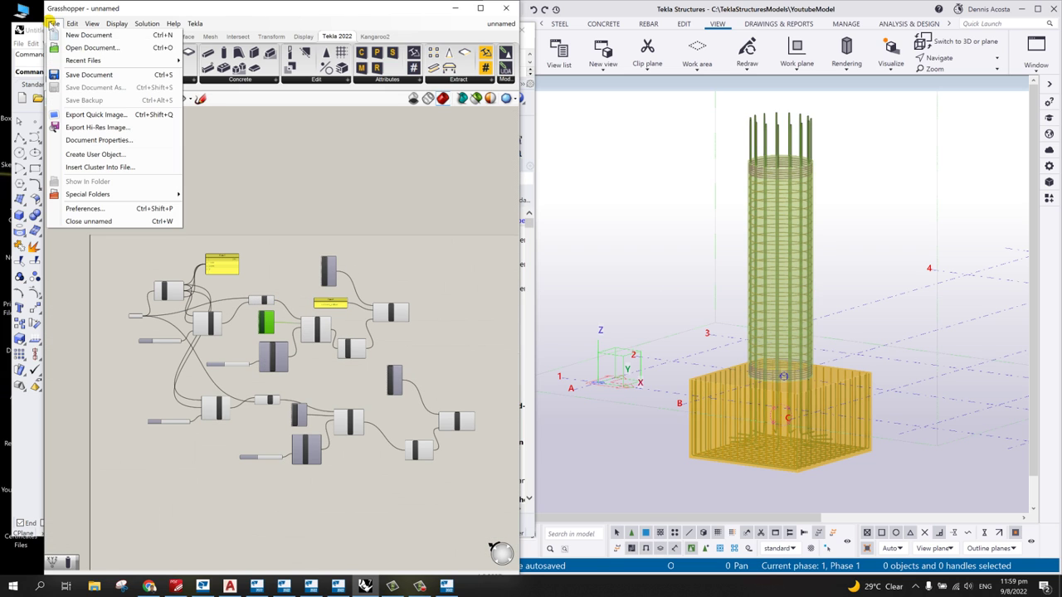
pyautogui.click(95, 77)
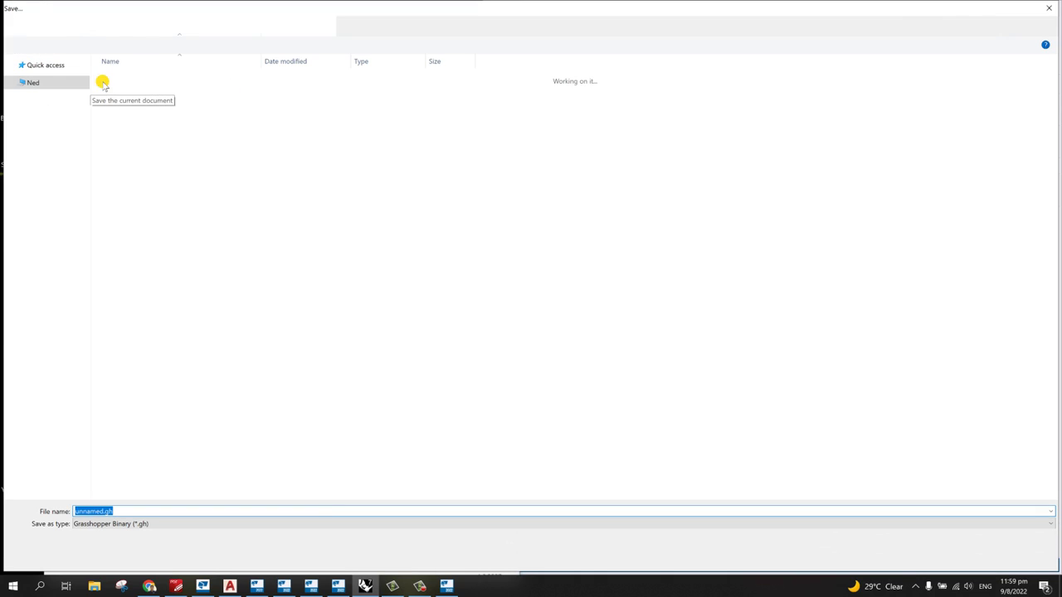
pyautogui.click(186, 25)
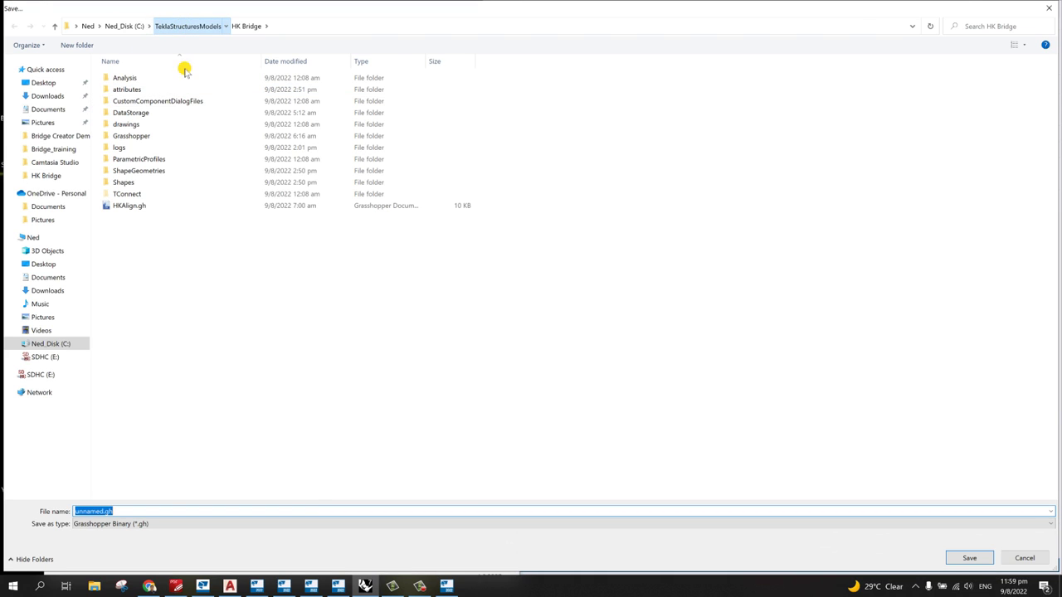
pyautogui.scroll(-2, 174, 411)
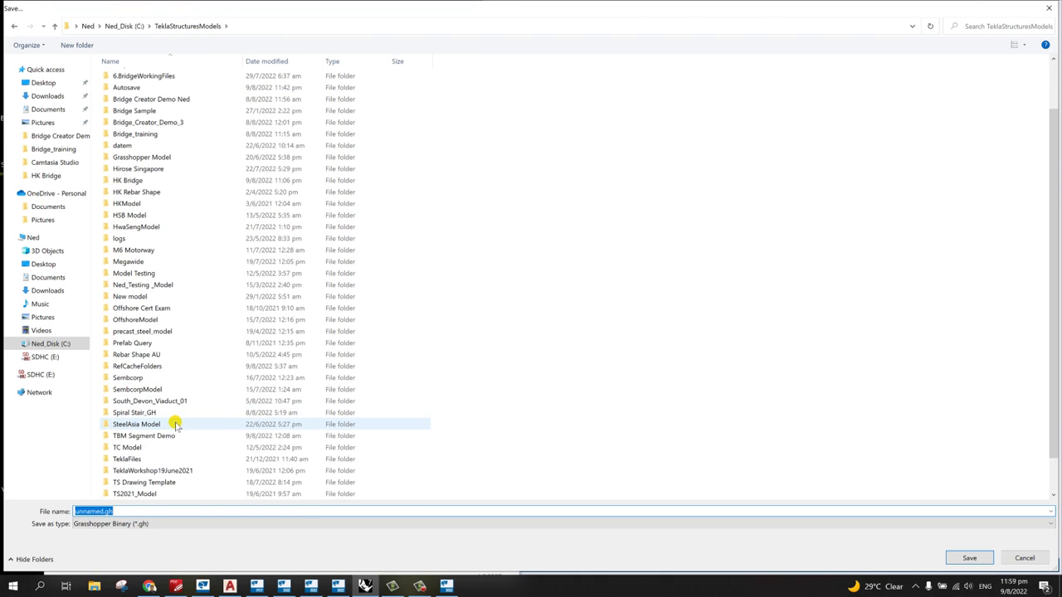
pyautogui.scroll(-1, 175, 424)
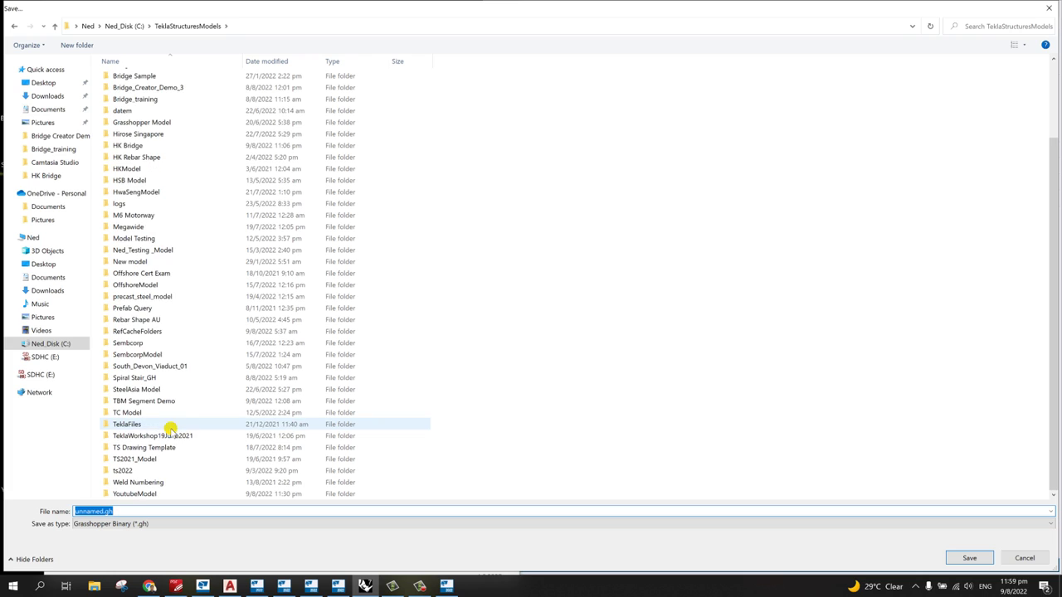
pyautogui.click(152, 495)
pyautogui.doubleClick(151, 494)
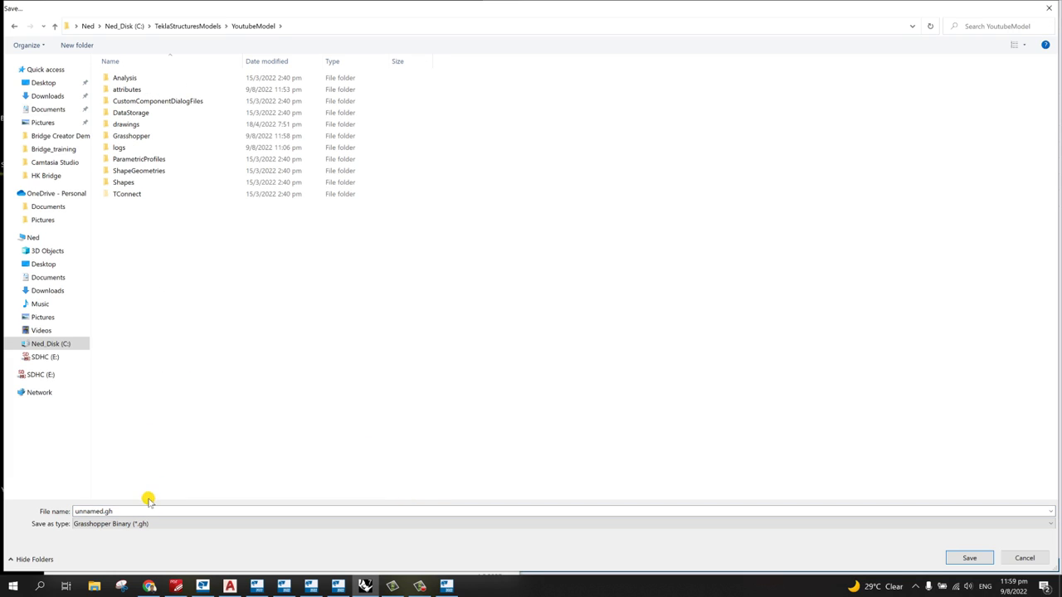
pyautogui.doubleClick(103, 512)
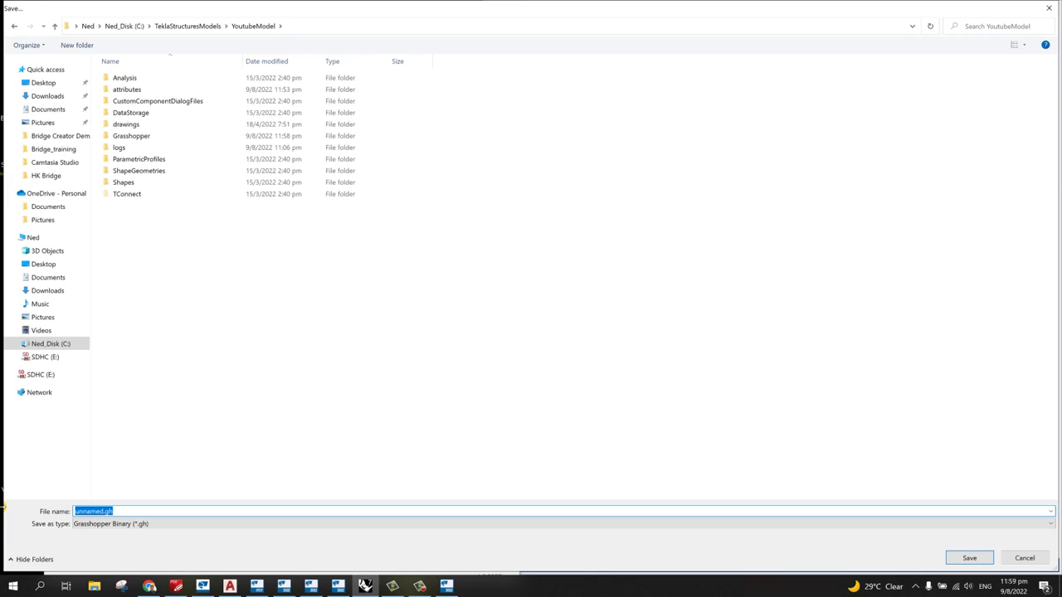
pyautogui.write('Column_foundation')
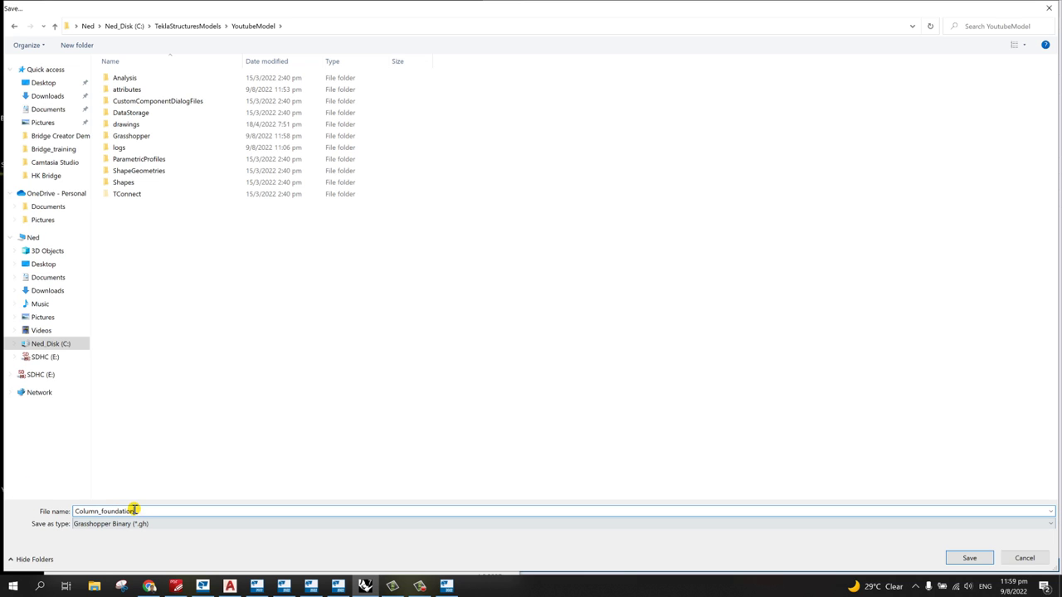
pyautogui.click(969, 558)
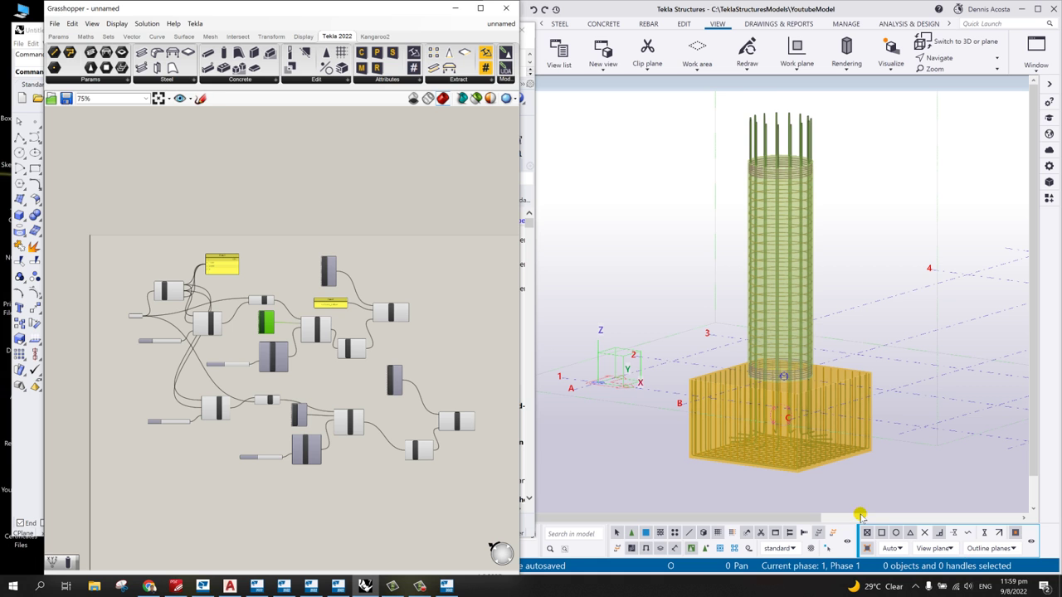
# Step: Maximize the Grasshopper window and examine the complete column and footing definition
pyautogui.click(656, 8)
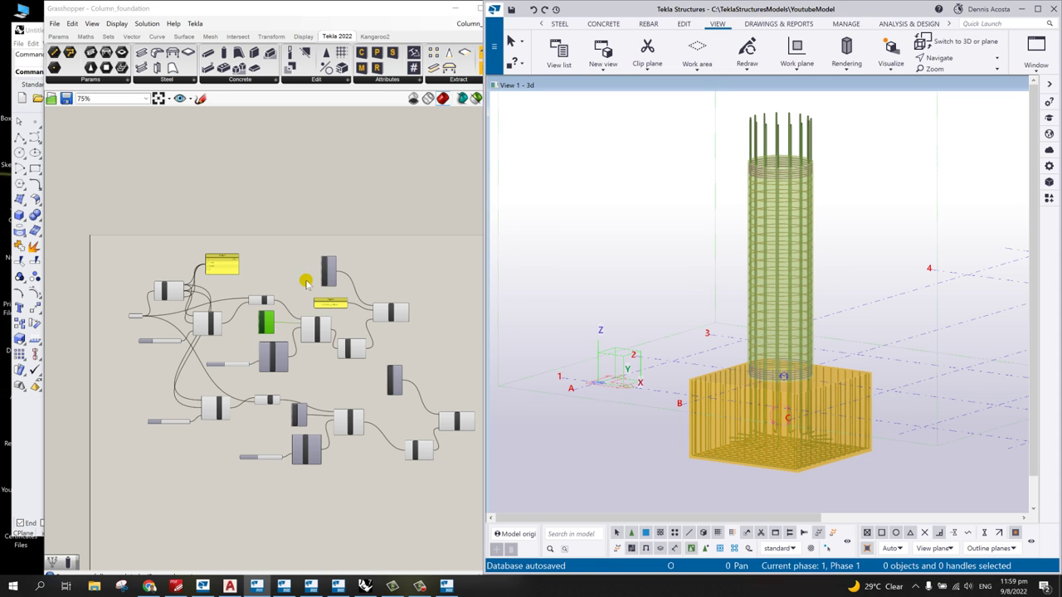
pyautogui.scroll(2, 294, 357)
pyautogui.click(423, 8)
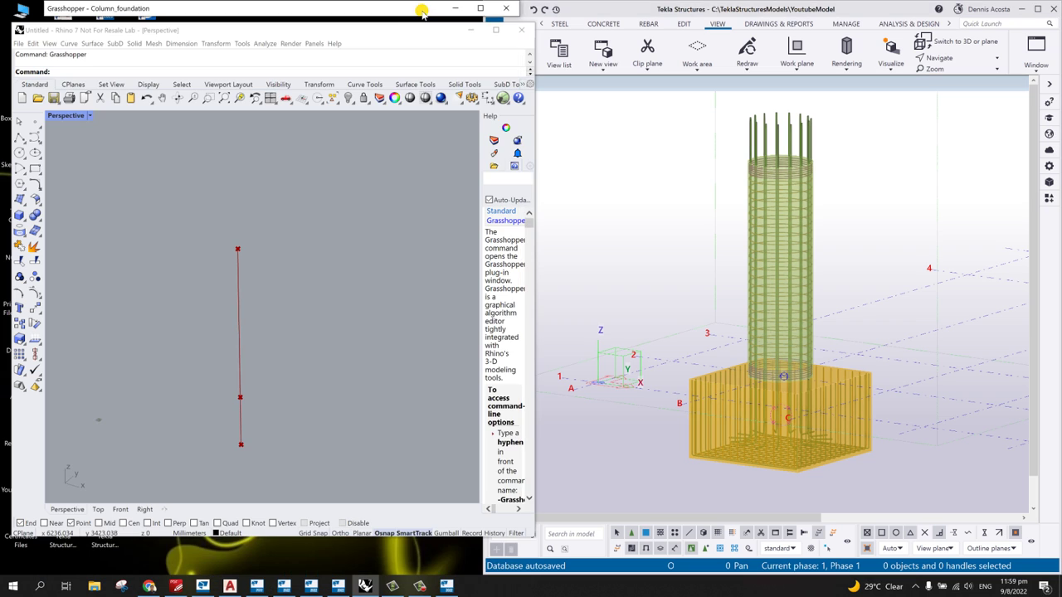
pyautogui.click(479, 9)
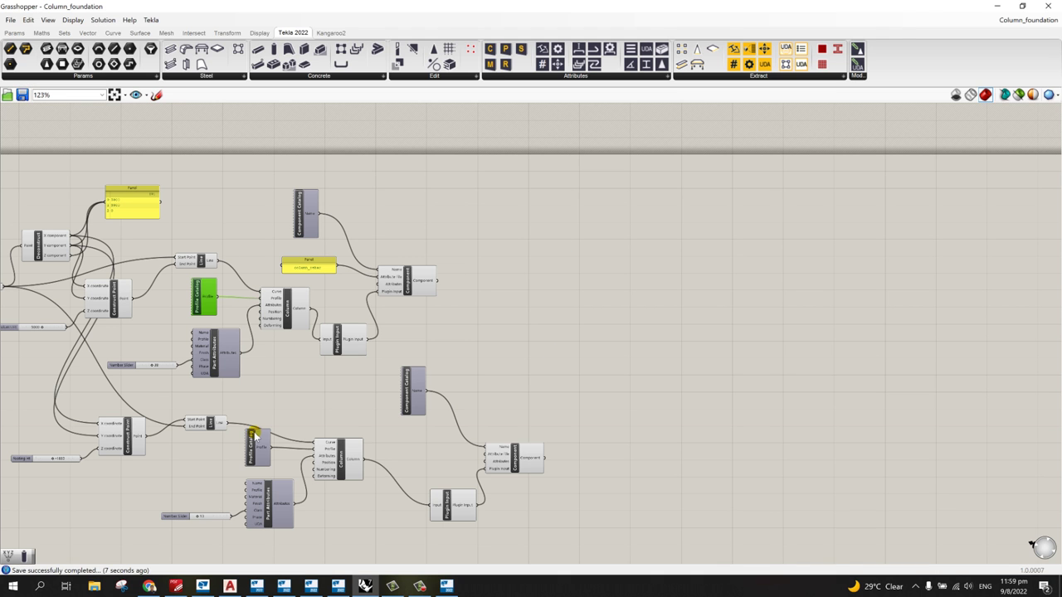
pyautogui.middleClick(298, 402)
pyautogui.scroll(2, 540, 291)
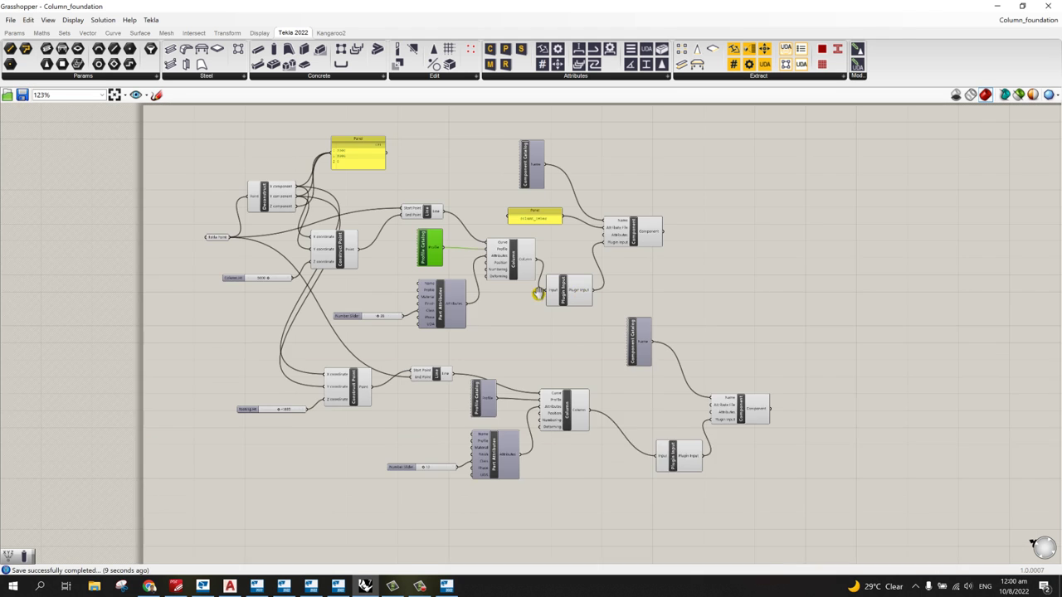
# Step: Minimize the Grasshopper window to return to Tekla Structures
pyautogui.scroll(-2, 470, 294)
pyautogui.scroll(2, 470, 294)
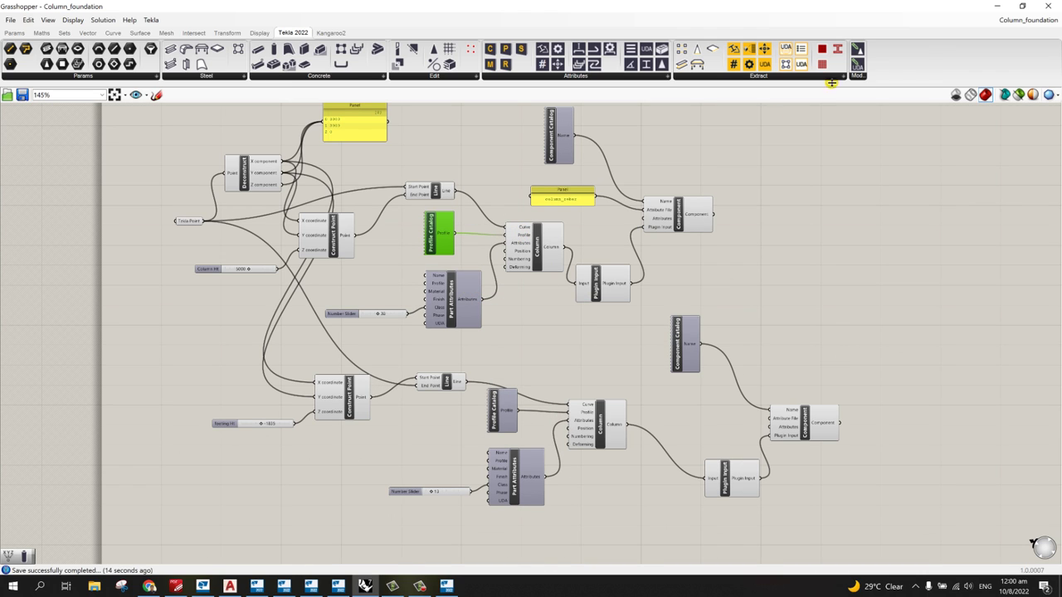
pyautogui.click(996, 7)
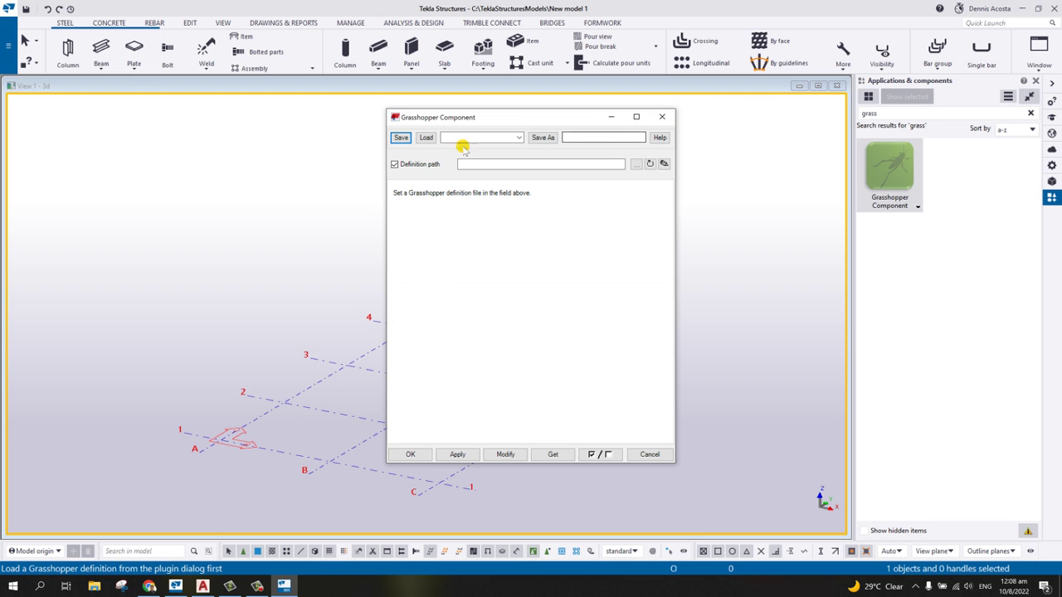
# Step: Load Column_foundation.gh from the YoutubeModel folder as the Grasshopper Component's definition and reload its parameters
pyautogui.click(636, 164)
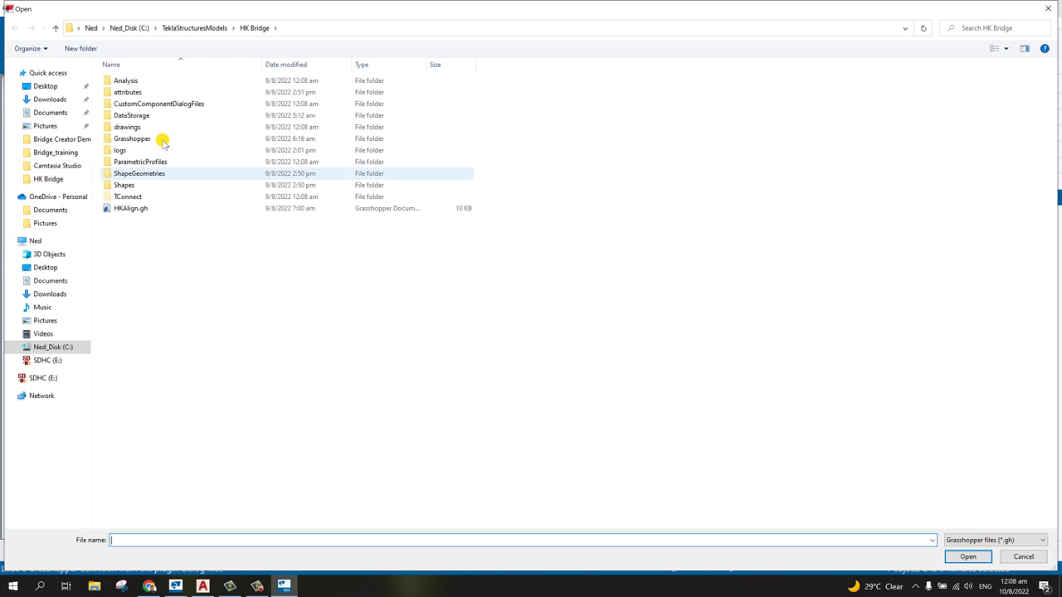
pyautogui.click(203, 27)
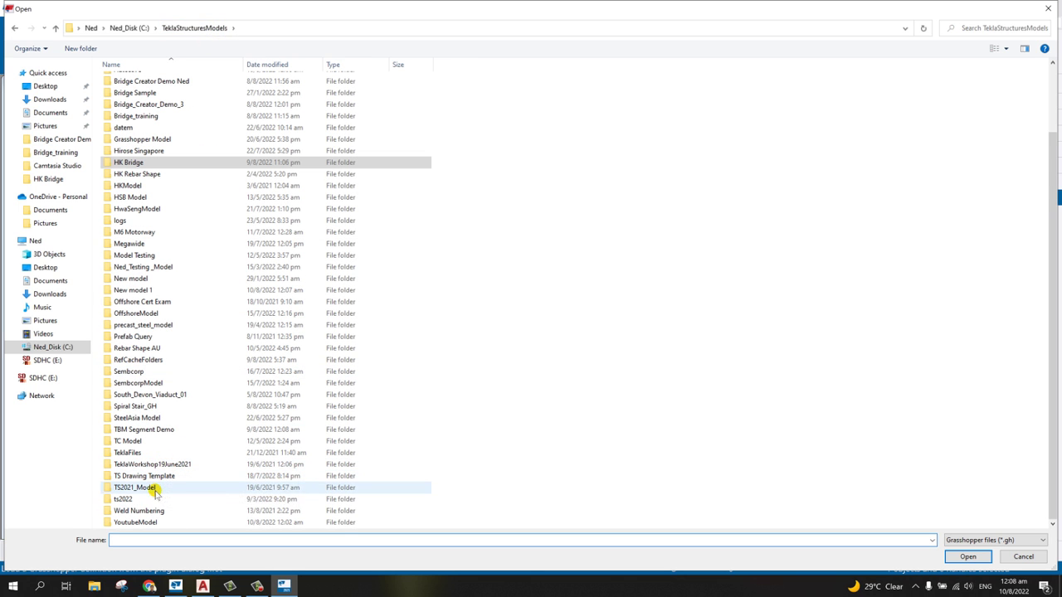
pyautogui.doubleClick(151, 522)
pyautogui.click(154, 210)
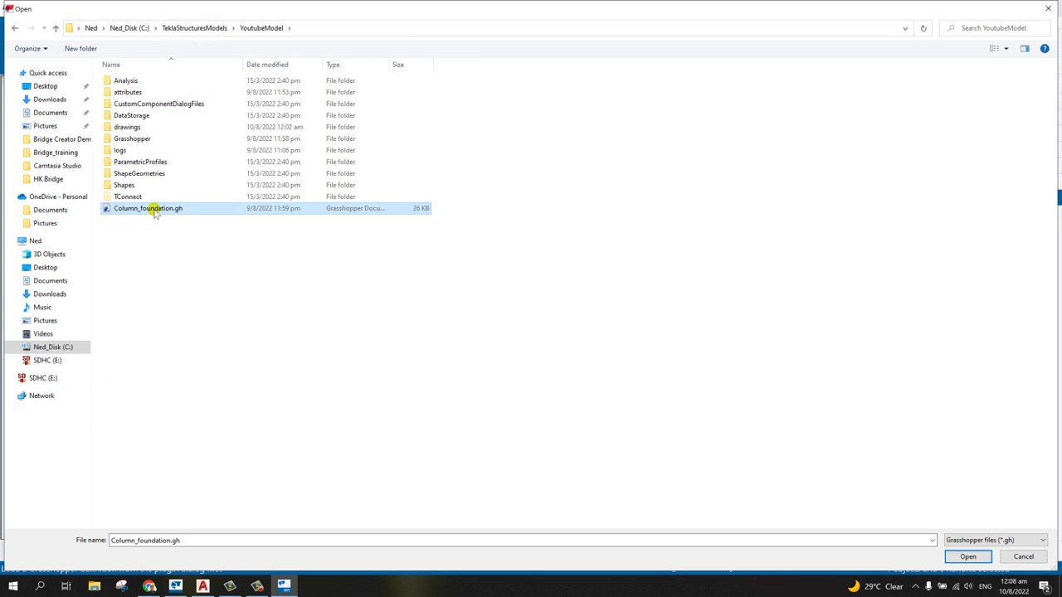
pyautogui.doubleClick(154, 210)
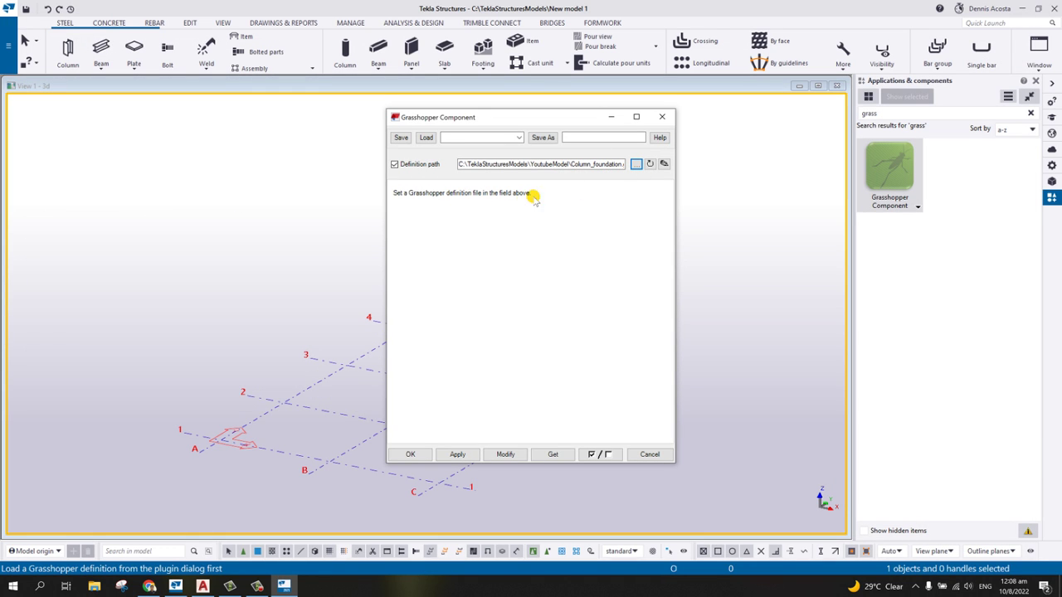
pyautogui.click(650, 164)
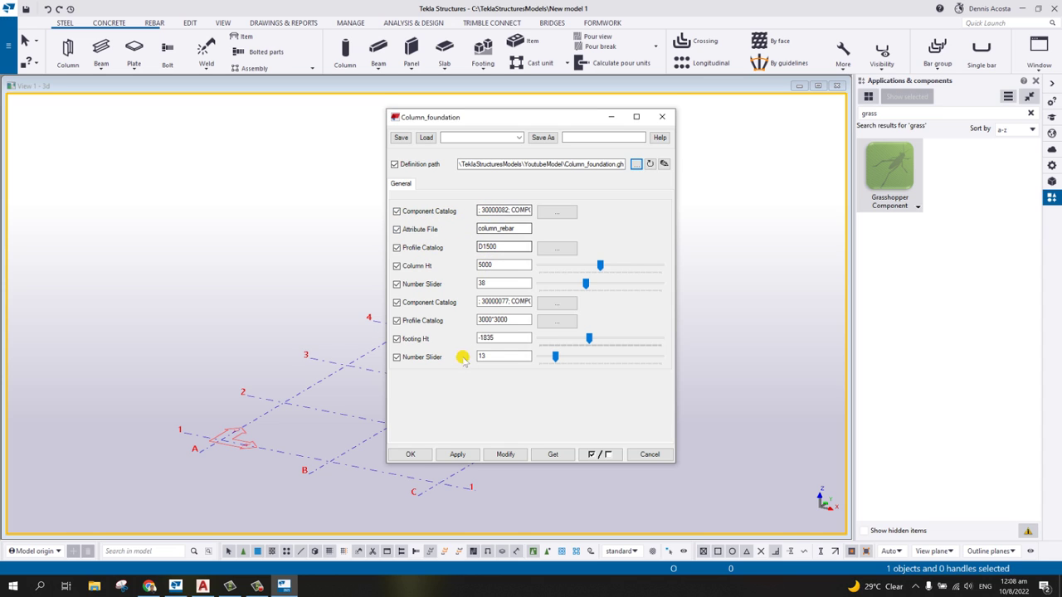
# Step: Apply the Column_foundation settings and place the component at the intersection of grid lines A and 2
pyautogui.moveTo(536, 117); pyautogui.dragTo(632, 121)
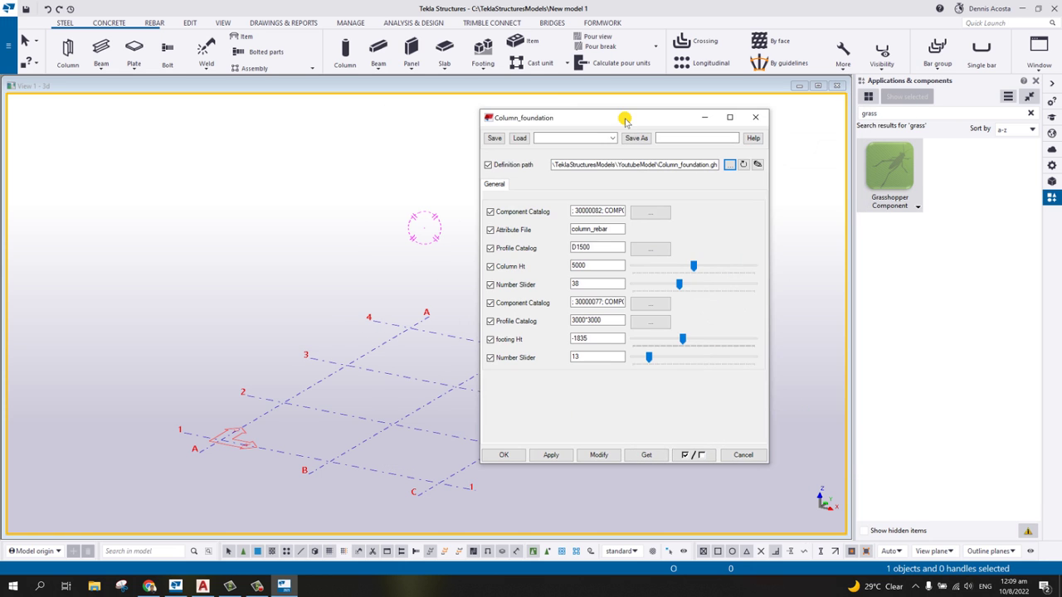
pyautogui.click(563, 456)
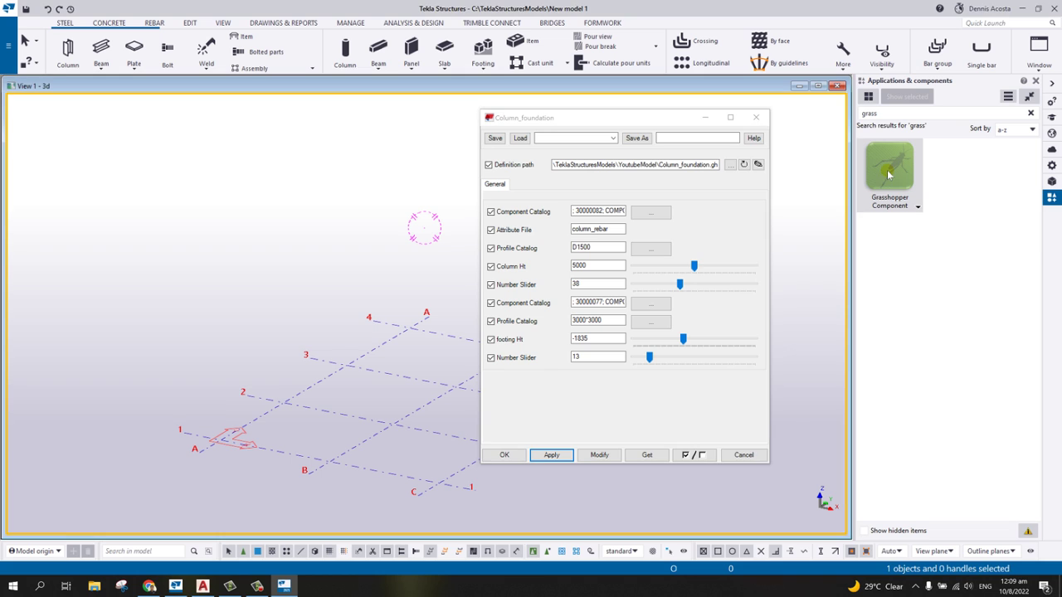
pyautogui.moveTo(629, 118); pyautogui.dragTo(713, 121)
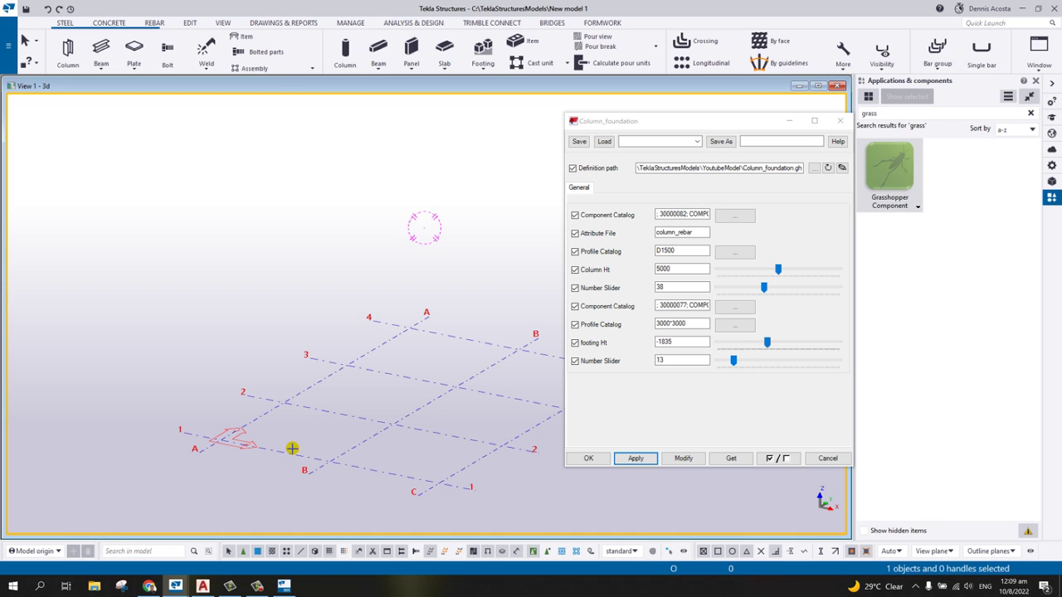
pyautogui.click(293, 435)
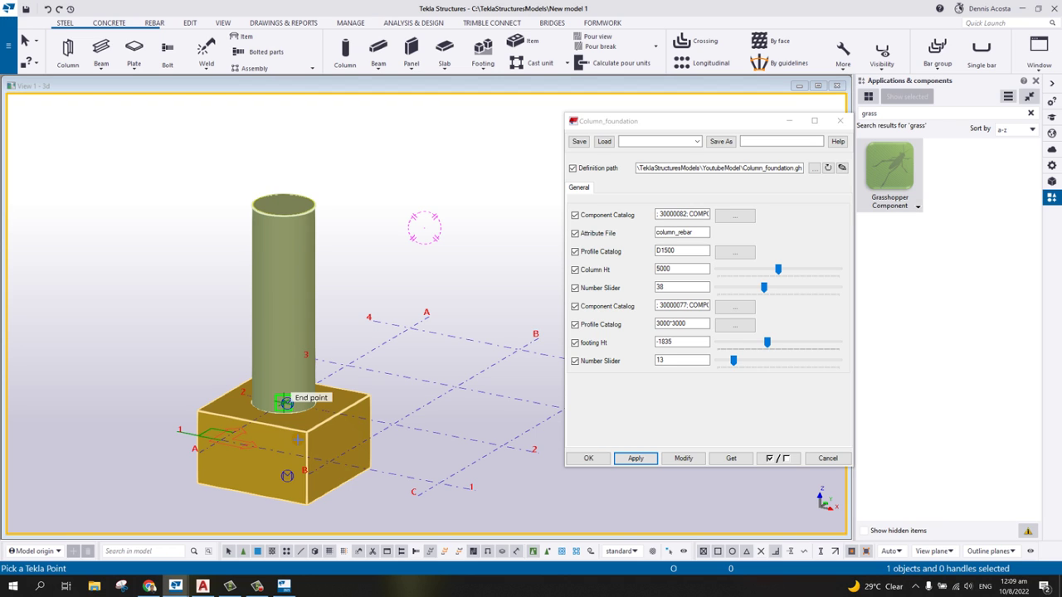
pyautogui.scroll(2, 358, 376)
pyautogui.moveTo(358, 376)
pyautogui.keyDown('ctrl'); pyautogui.mouseDown(button='middle')
pyautogui.moveTo(323, 370)
pyautogui.moveTo(323, 308)
pyautogui.moveTo(286, 357)
pyautogui.moveTo(322, 395)
pyautogui.moveTo(354, 358)
pyautogui.mouseUp(button='middle'); pyautogui.keyUp('ctrl')
pyautogui.scroll(2, 354, 358)
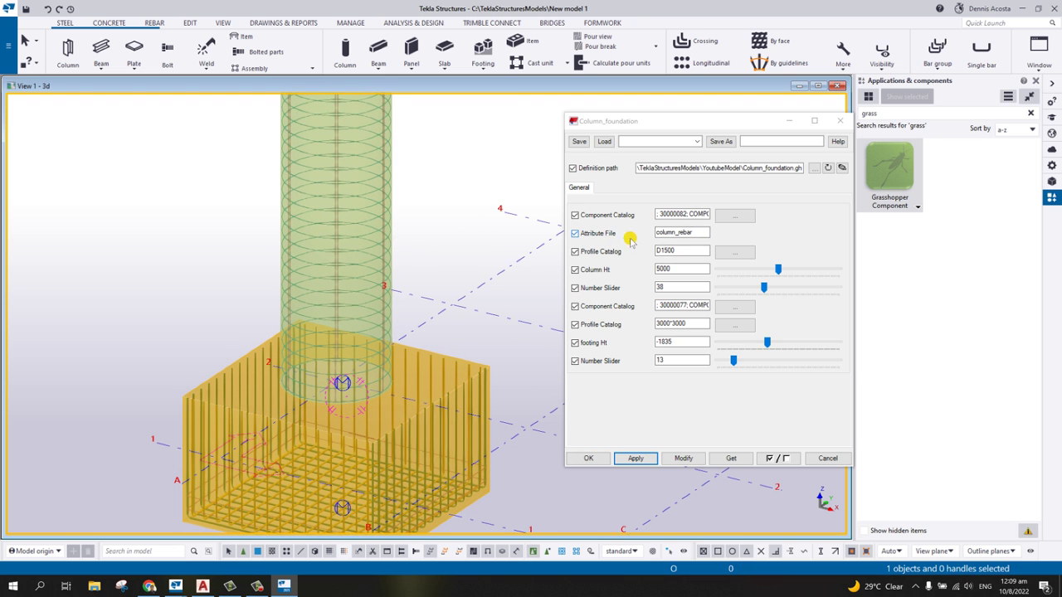
# Step: Change the placed foundation's Attribute File to standard and update the column reinforcement
pyautogui.doubleClick(695, 233)
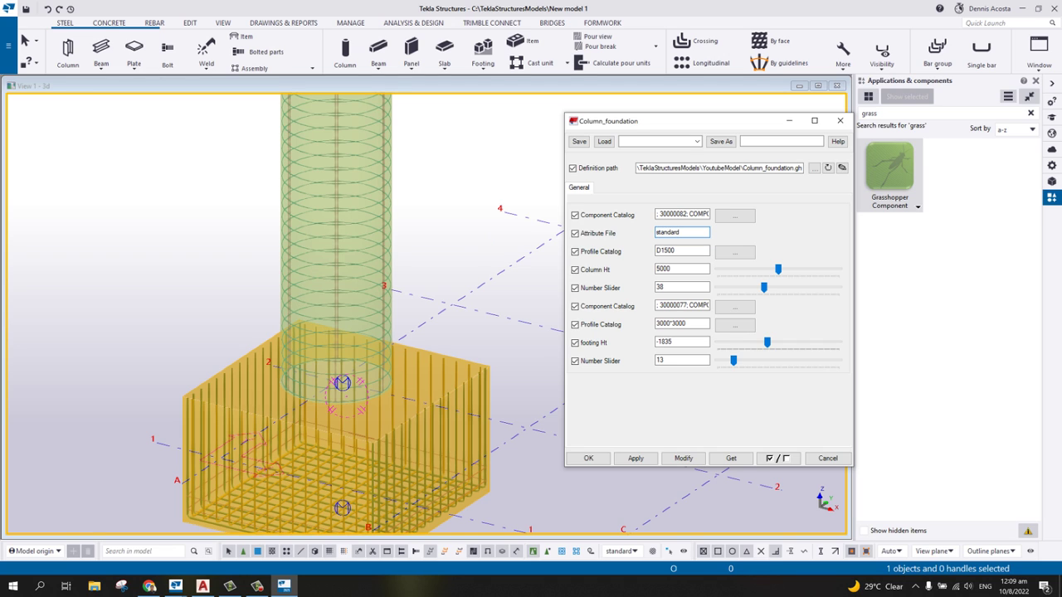
pyautogui.click(682, 459)
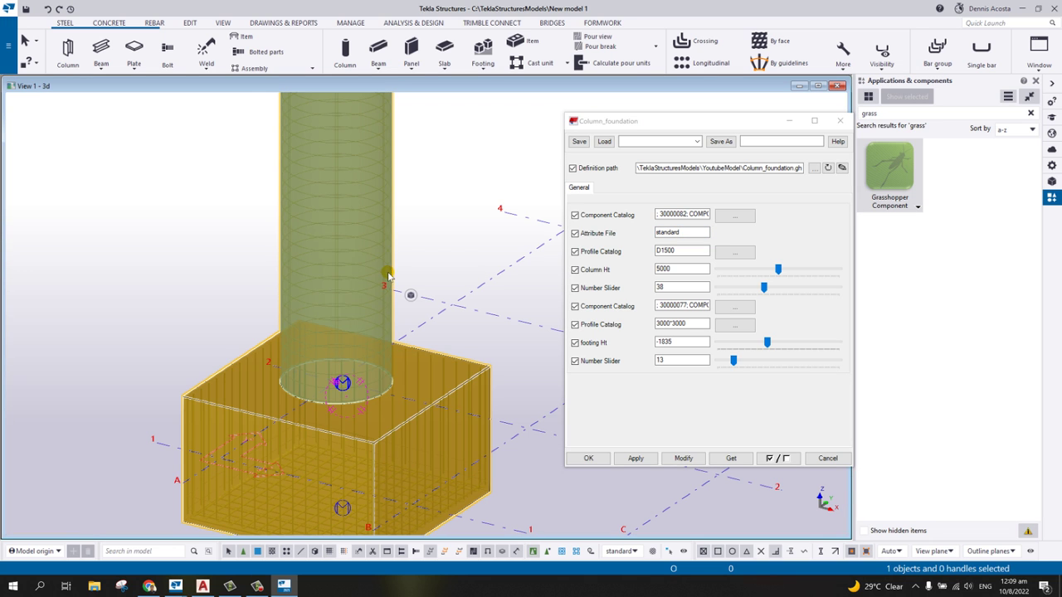
pyautogui.click(682, 459)
pyautogui.keyDown('ctrl'); pyautogui.moveTo(329, 214); pyautogui.dragTo(334, 258, button='middle'); pyautogui.keyUp('ctrl')
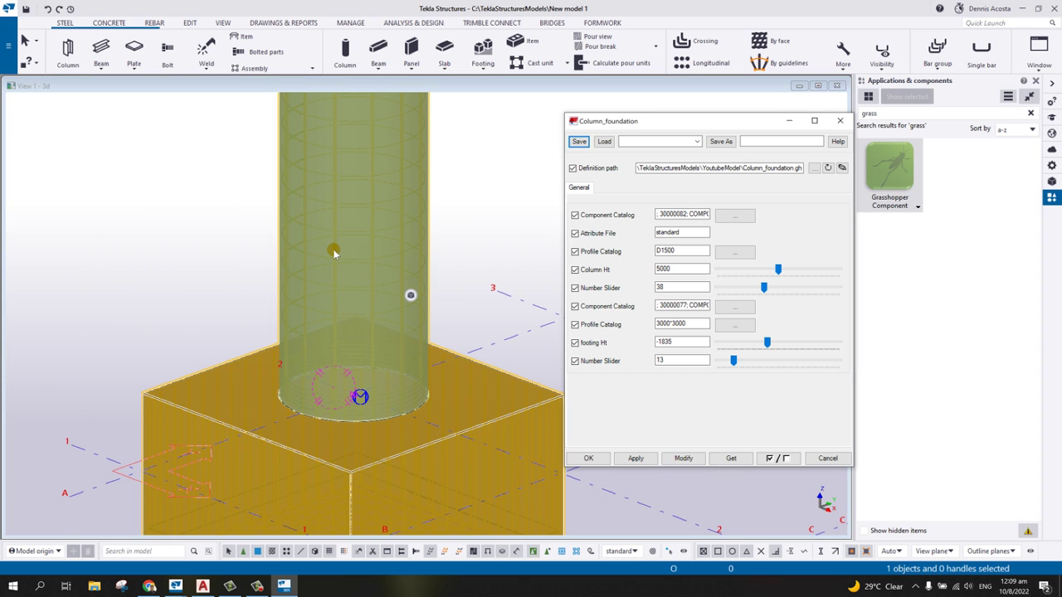
# Step: Set the Column Ht to 6891 and the footing's Profile Catalog to 5000*5000, and update the foundation
pyautogui.scroll(-5, 351, 252)
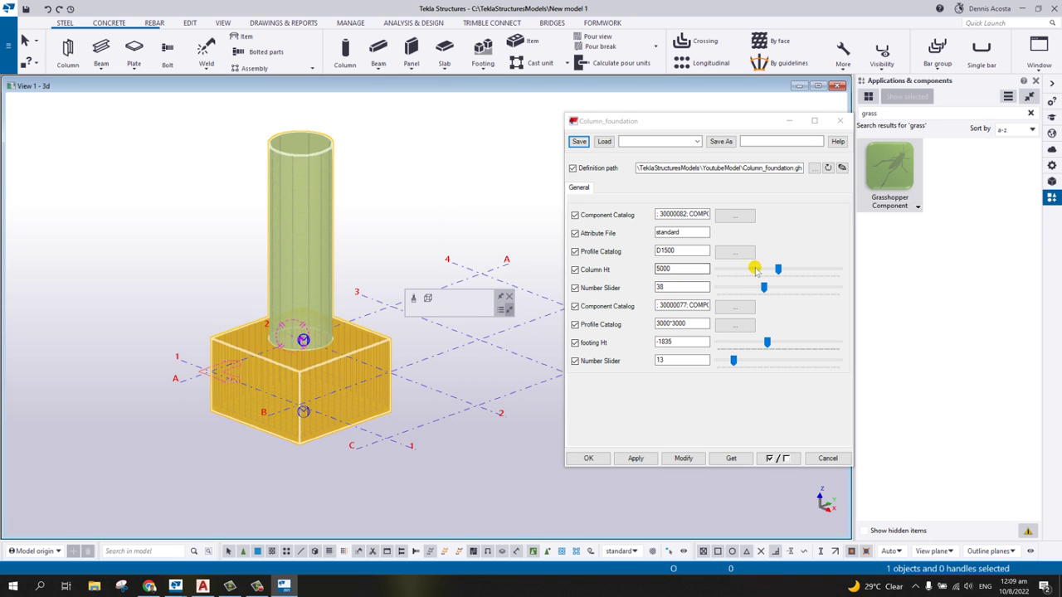
pyautogui.moveTo(780, 271)
pyautogui.mouseDown()
pyautogui.moveTo(799, 274)
pyautogui.moveTo(761, 272)
pyautogui.moveTo(801, 270)
pyautogui.mouseUp()
pyautogui.doubleClick(680, 323)
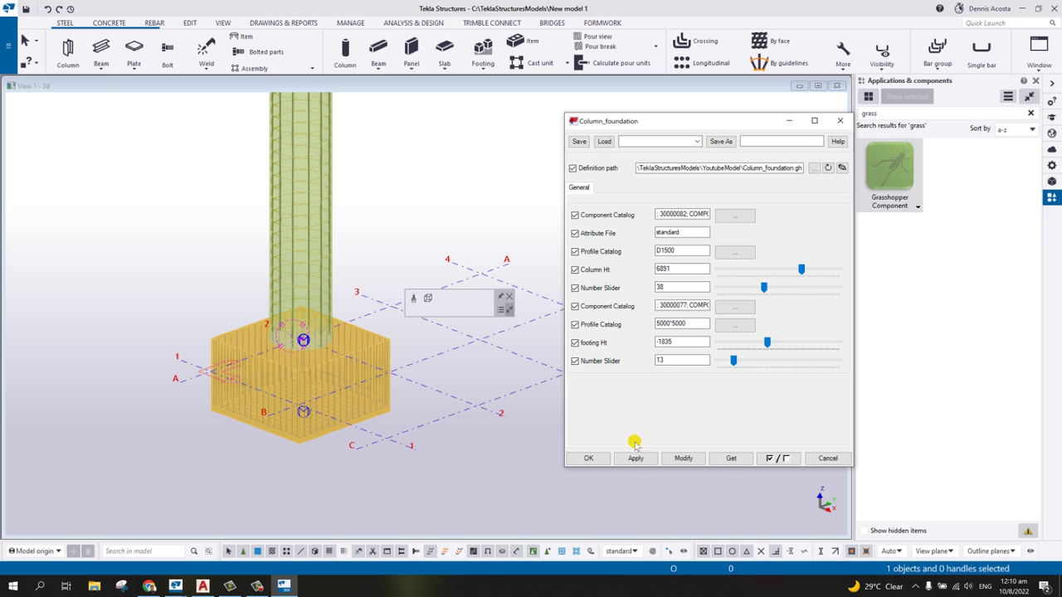
pyautogui.click(683, 458)
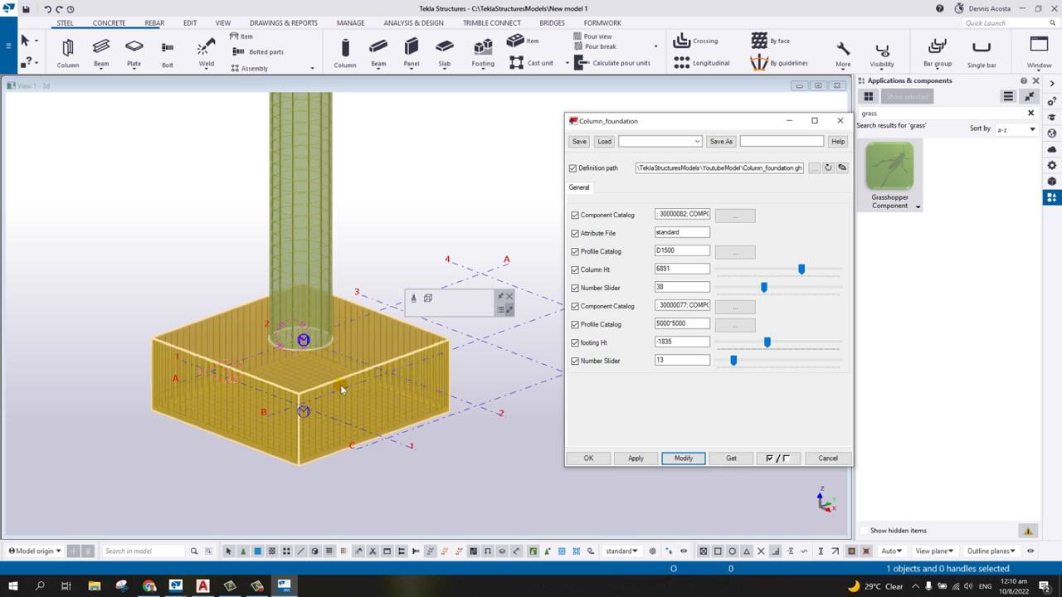
# Step: Apply the current settings and place a second Column_foundation at the intersection of grid lines B and 4
pyautogui.scroll(-5, 341, 389)
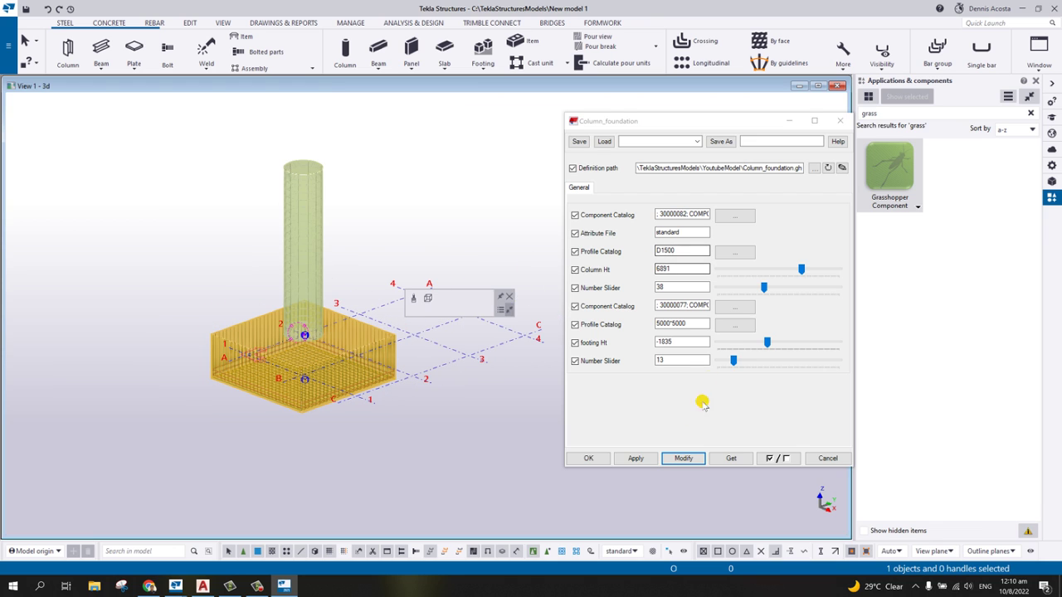
pyautogui.click(635, 459)
pyautogui.moveTo(410, 295); pyautogui.dragTo(317, 305, button='middle')
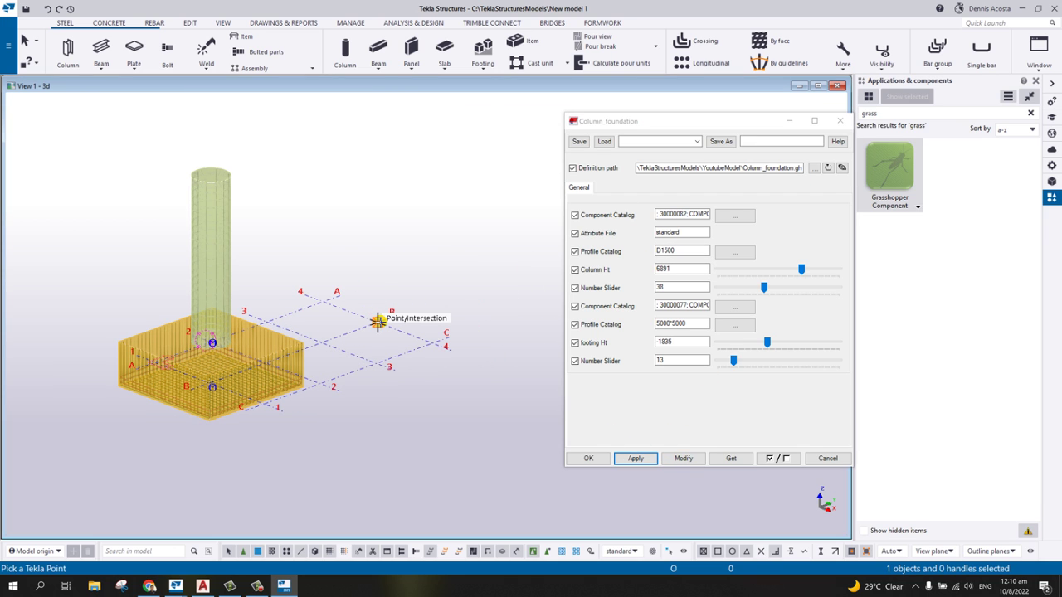
pyautogui.click(378, 321)
pyautogui.moveTo(458, 303); pyautogui.dragTo(346, 302, button='middle')
pyautogui.scroll(-1, 346, 302)
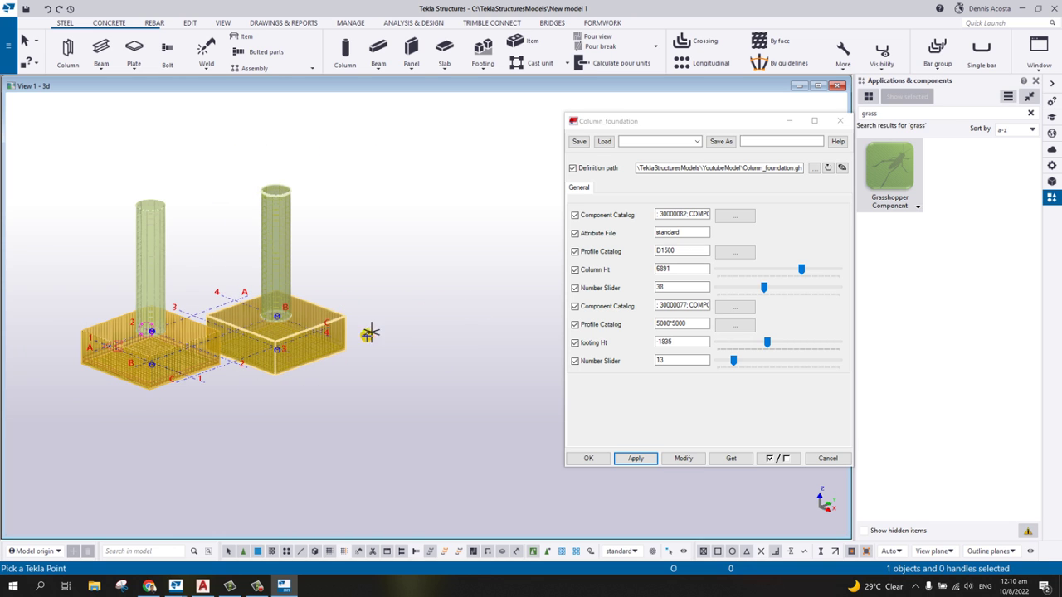
pyautogui.rightClick(387, 213)
# Step: Set the second foundation's footing Ht to -2909 and compare both foundations in the 3D view
pyautogui.moveTo(316, 254); pyautogui.dragTo(373, 253, button='middle')
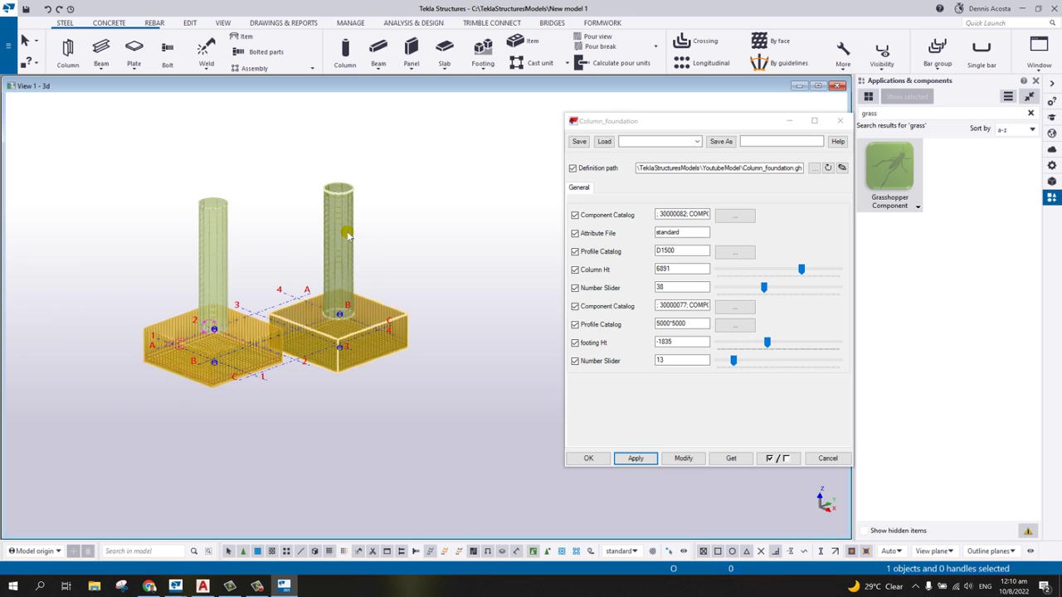
pyautogui.scroll(2, 351, 238)
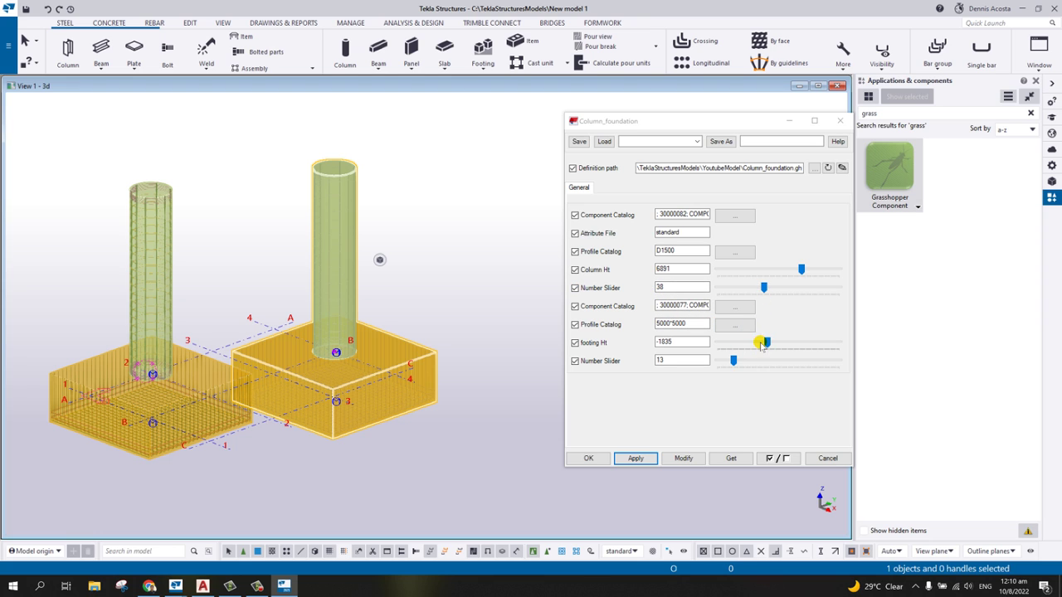
pyautogui.moveTo(766, 342); pyautogui.dragTo(760, 342)
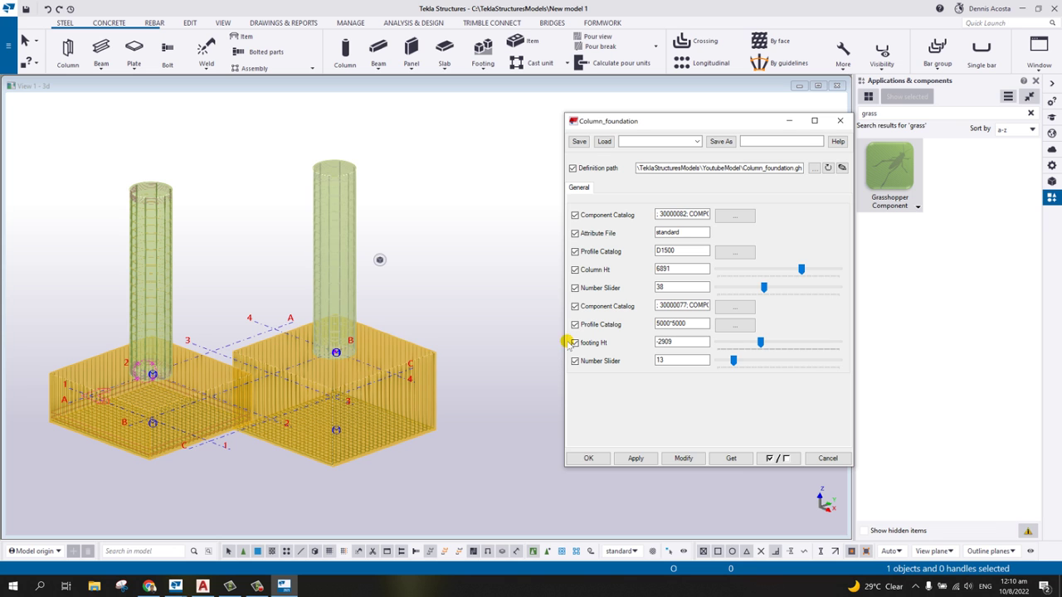
pyautogui.keyDown('ctrl'); pyautogui.moveTo(505, 296); pyautogui.dragTo(411, 318, button='middle'); pyautogui.keyUp('ctrl')
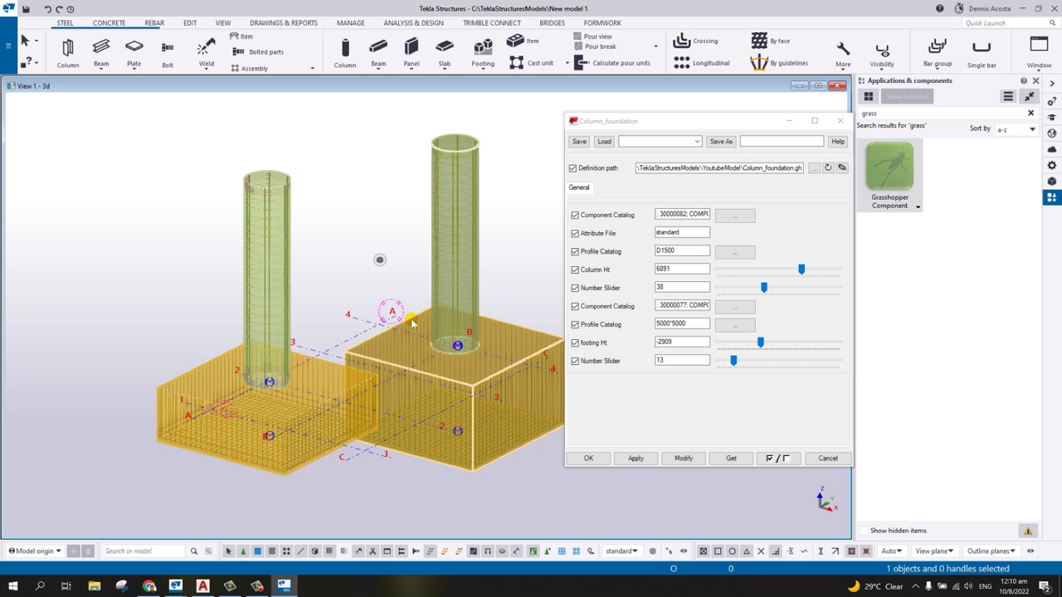
pyautogui.moveTo(338, 411); pyautogui.dragTo(286, 412, button='middle')
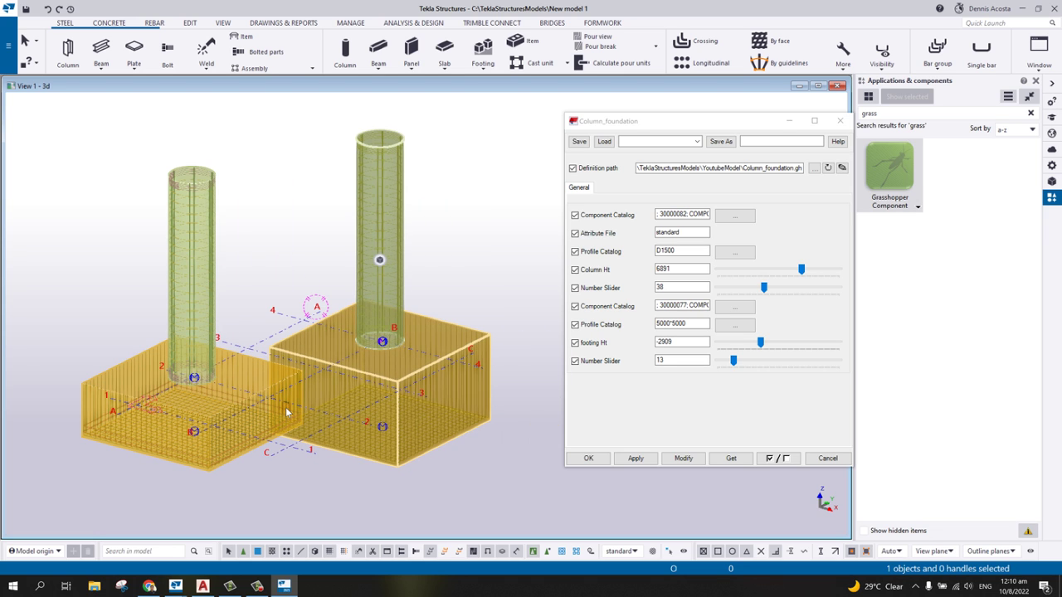